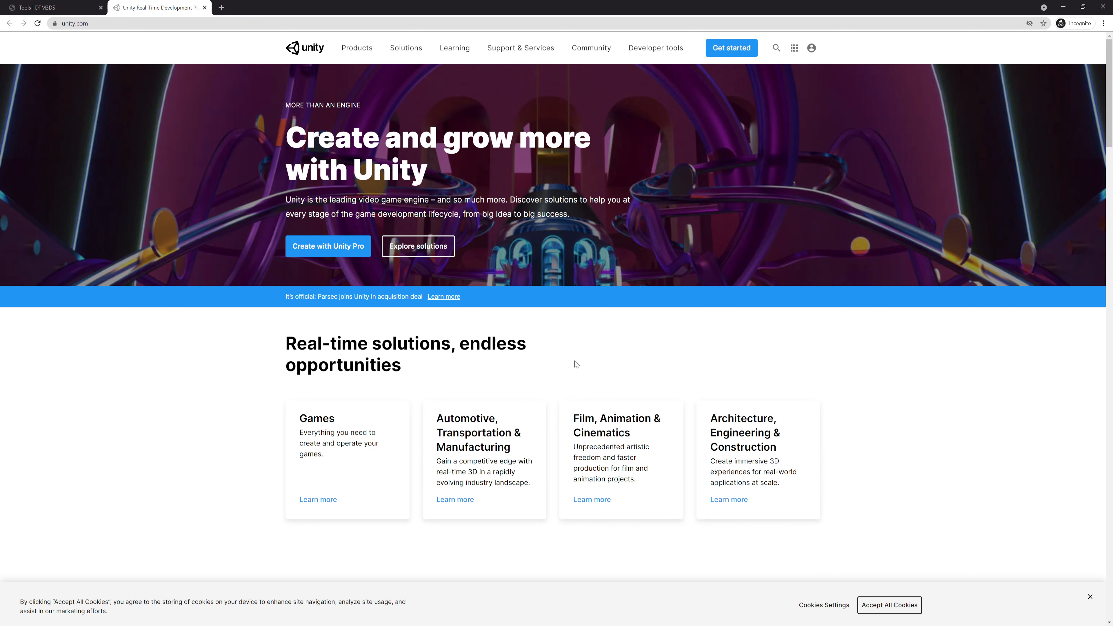
Download the Unity Hub installer for first-time users, accepting all cookies and the download terms
mouse_move(635, 52)
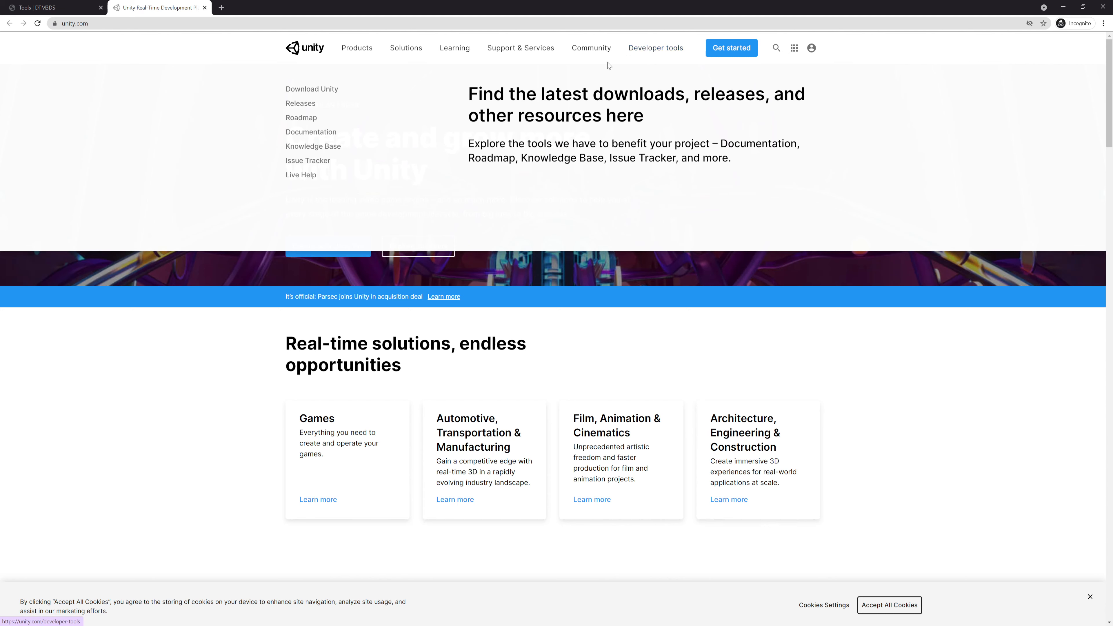
click(304, 91)
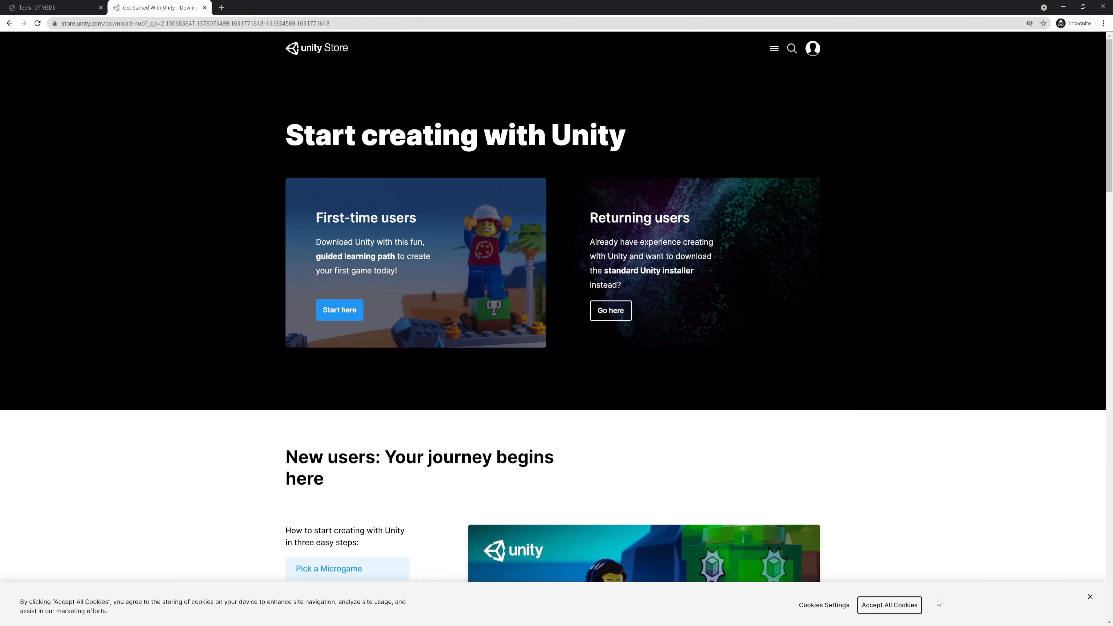
click(889, 605)
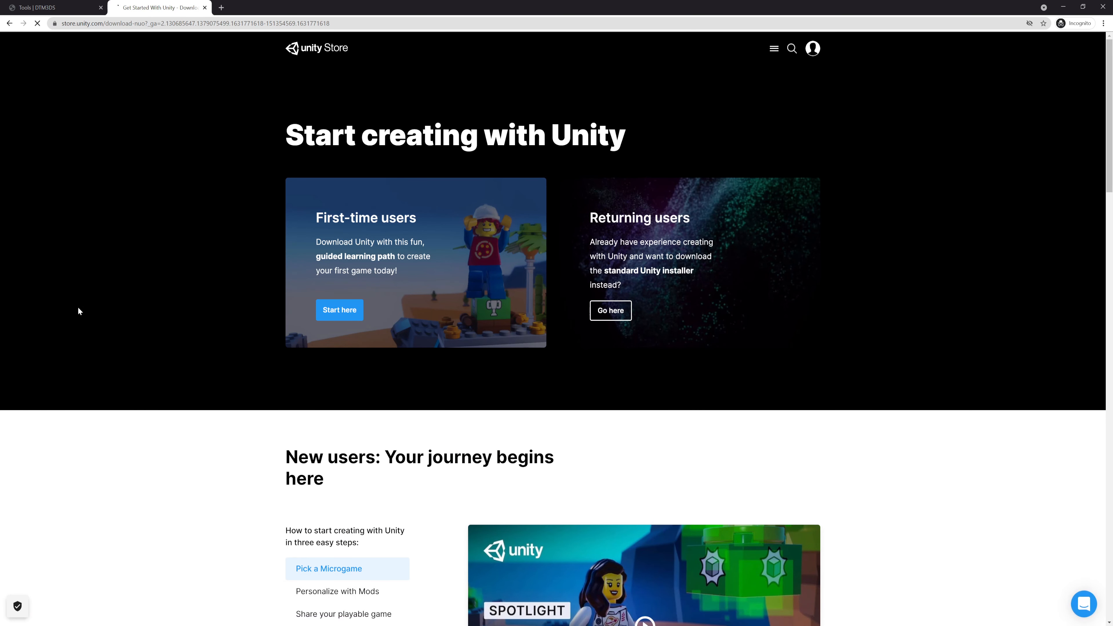
click(336, 312)
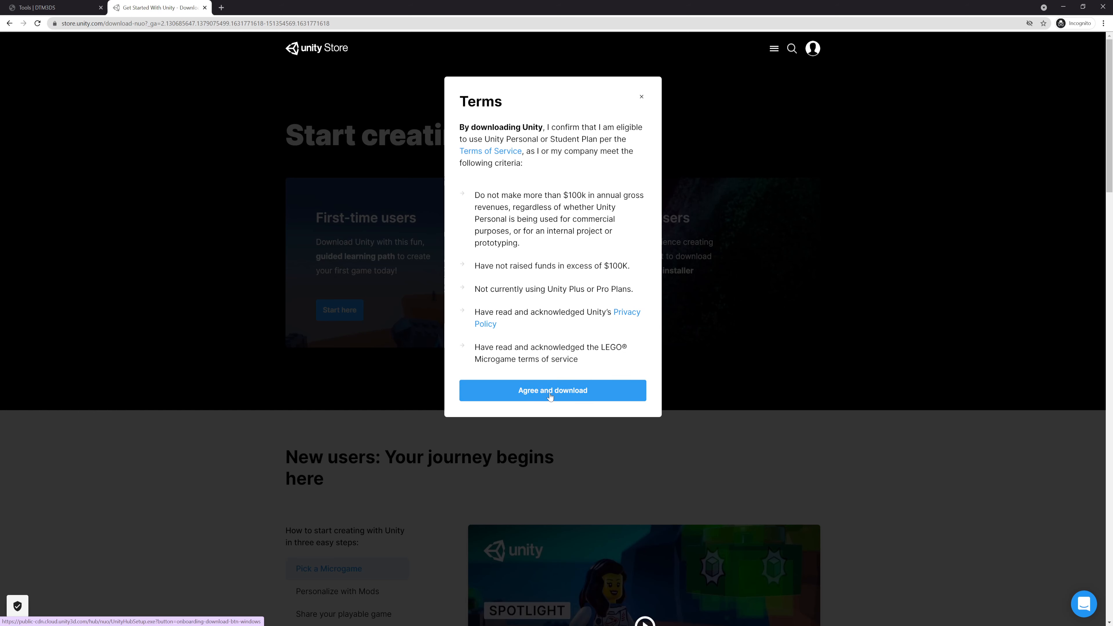
click(561, 392)
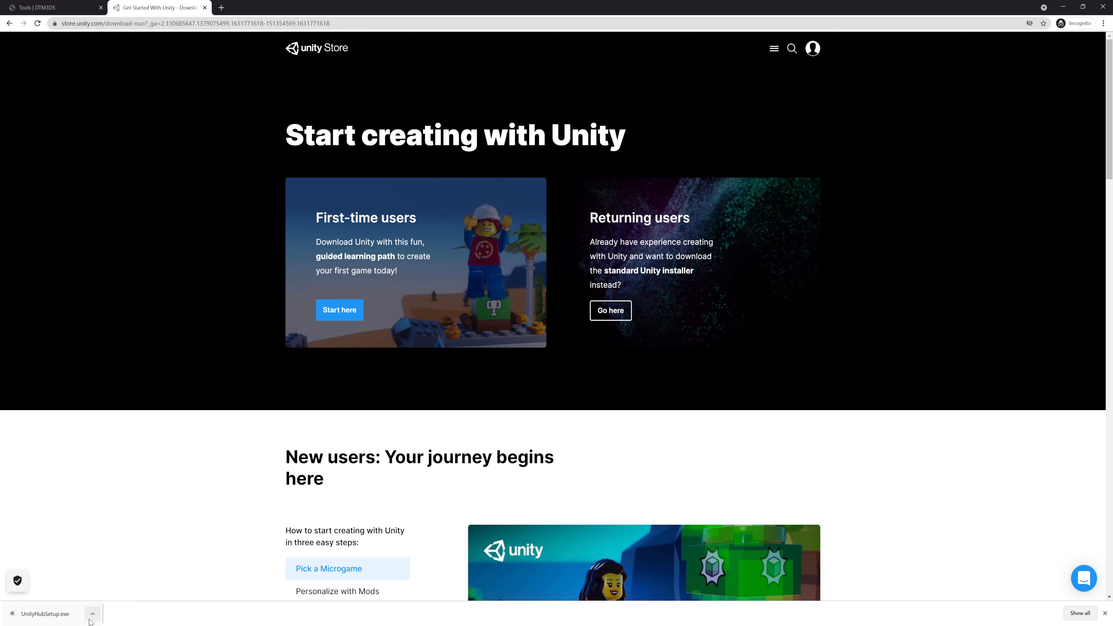
Run UnityHubSetup.exe, accept the license agreement and install Unity Hub in C:\Program Files\Unity Hub
click(49, 615)
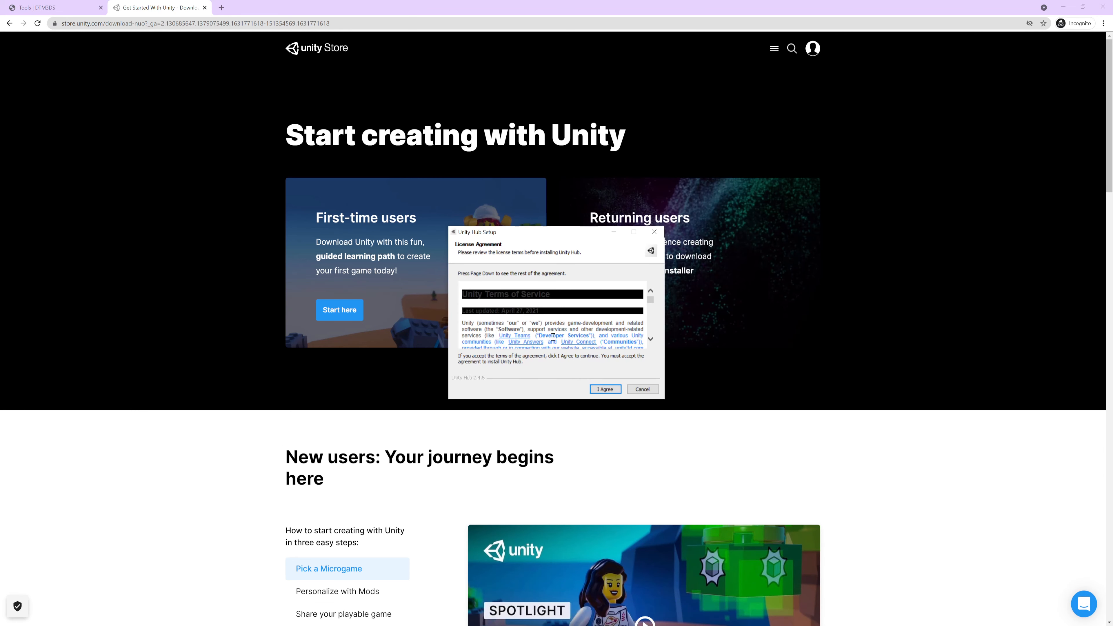
scroll(554, 337, down, 1)
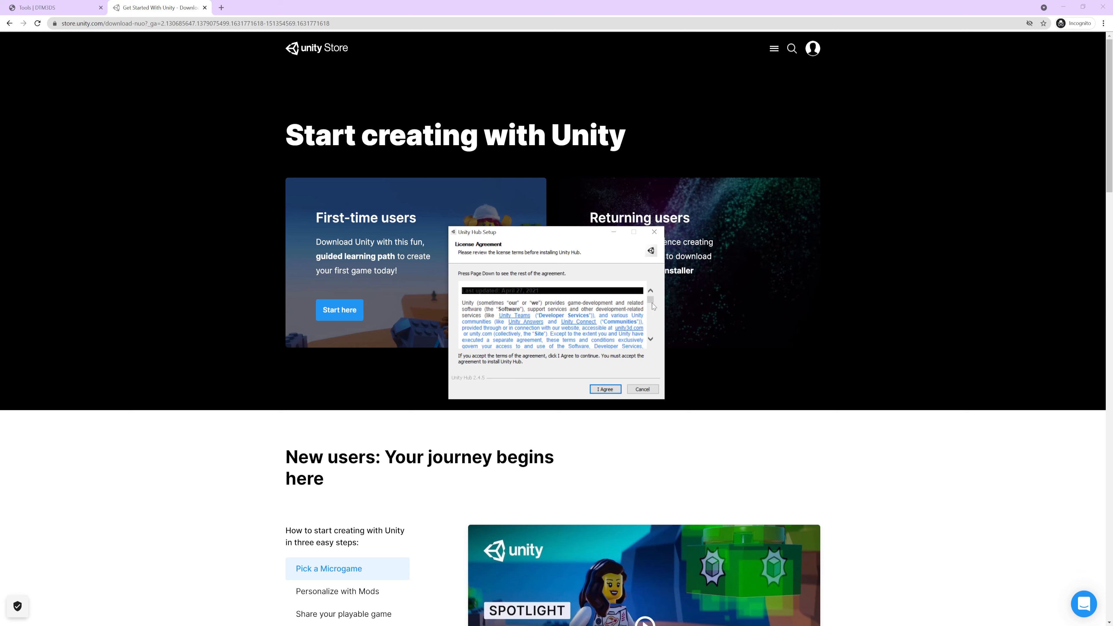
scroll(651, 307, down, 5)
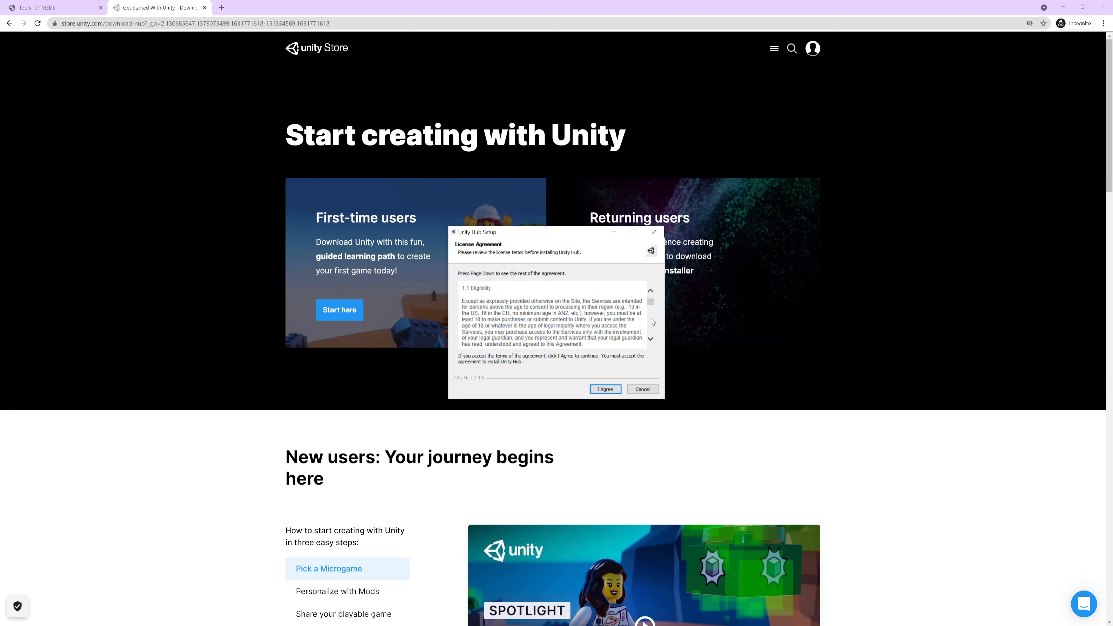
drag(651, 303, 647, 356)
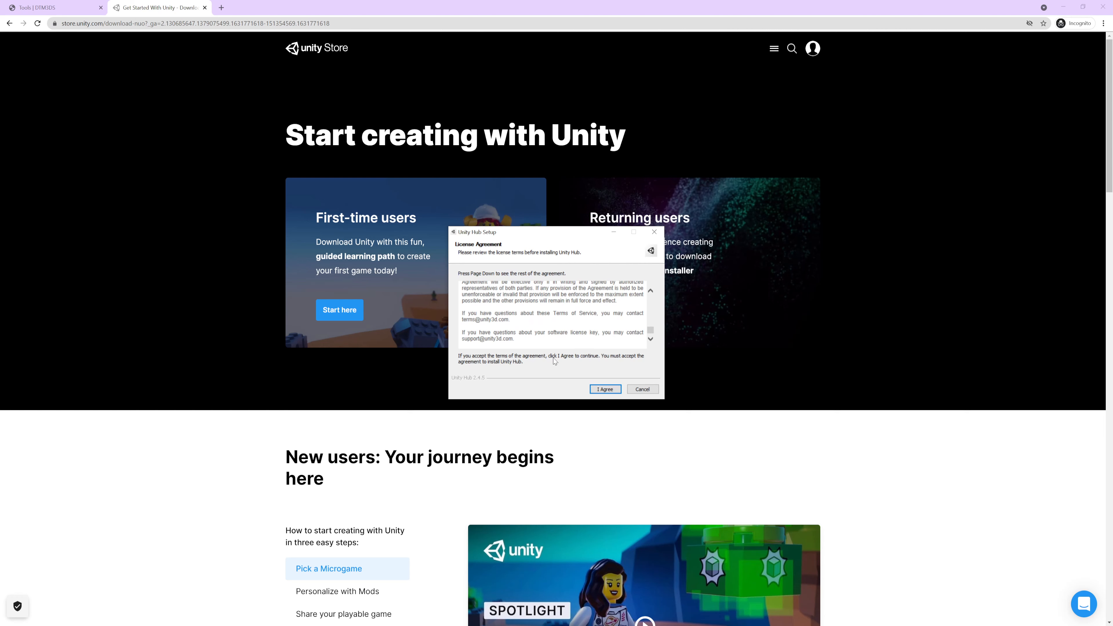
click(605, 389)
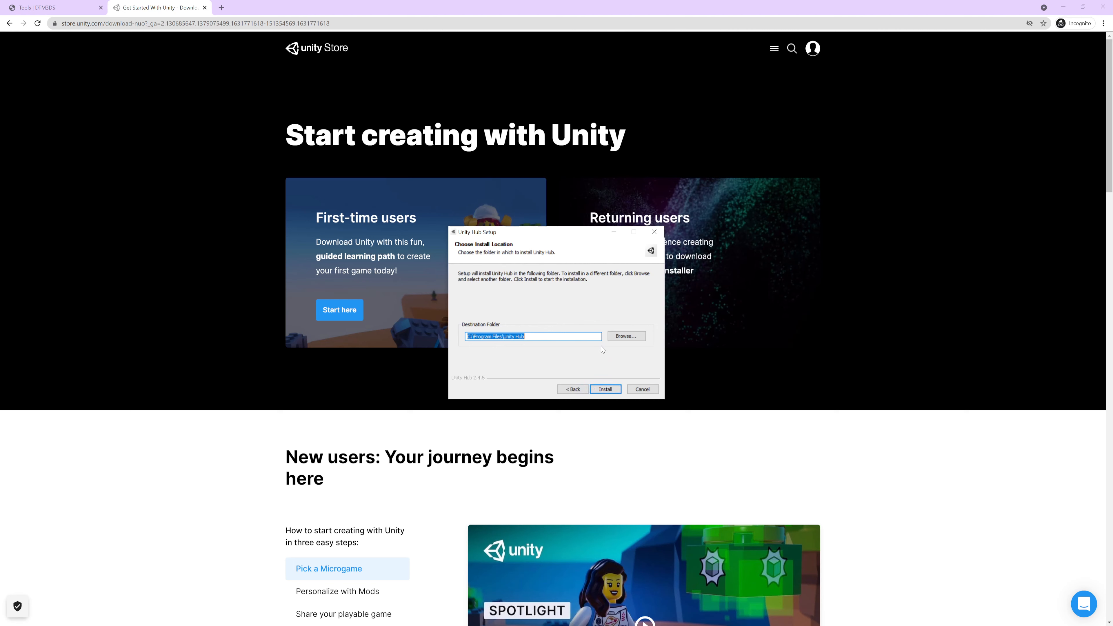
click(601, 390)
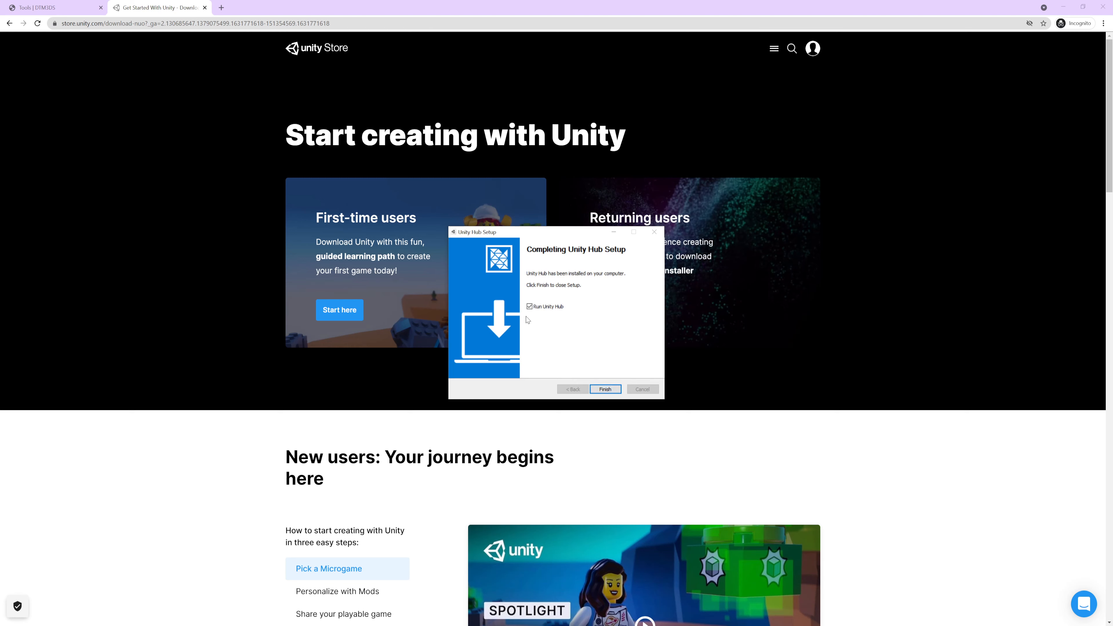
Launch Unity Hub with public-network firewall access and start installing Unity 2020.3 in C:\Program Files\Unity\Hub\Editor
click(606, 389)
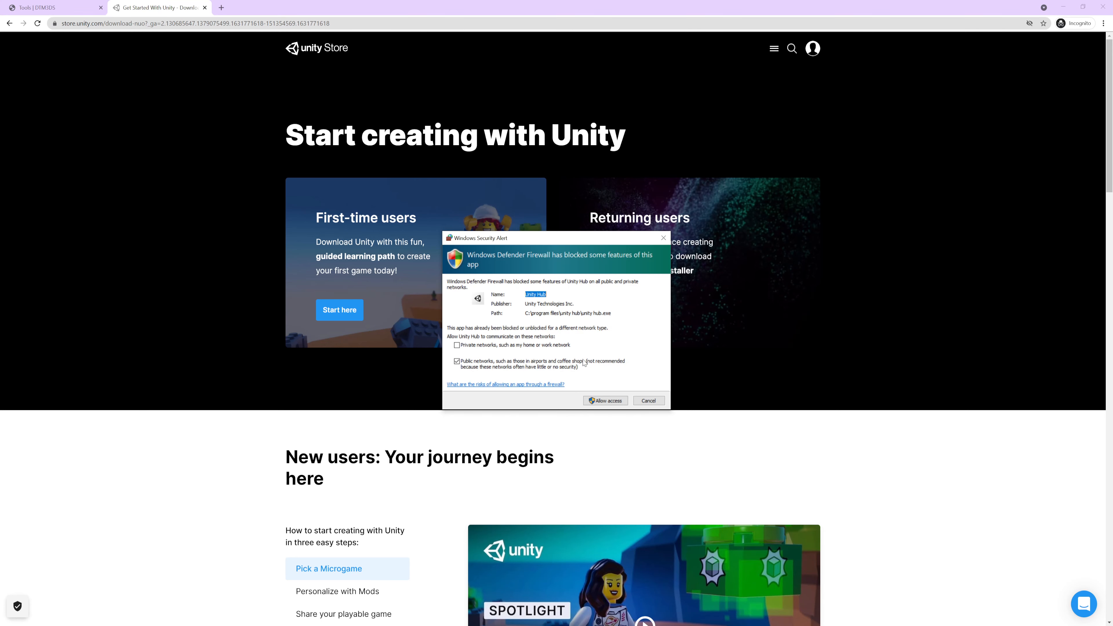
click(601, 401)
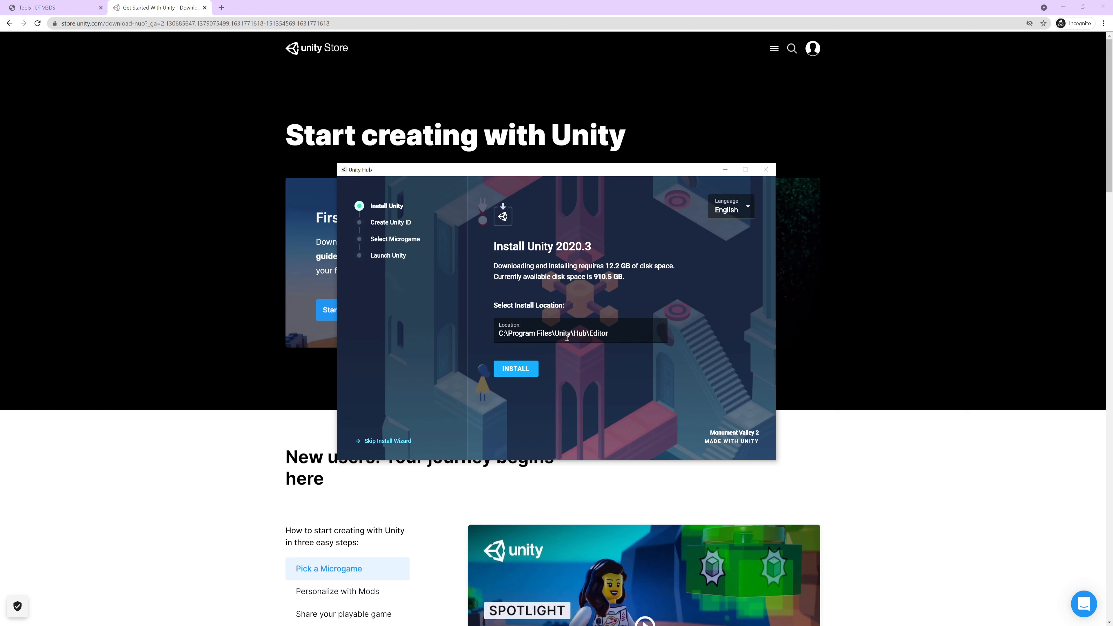
click(512, 371)
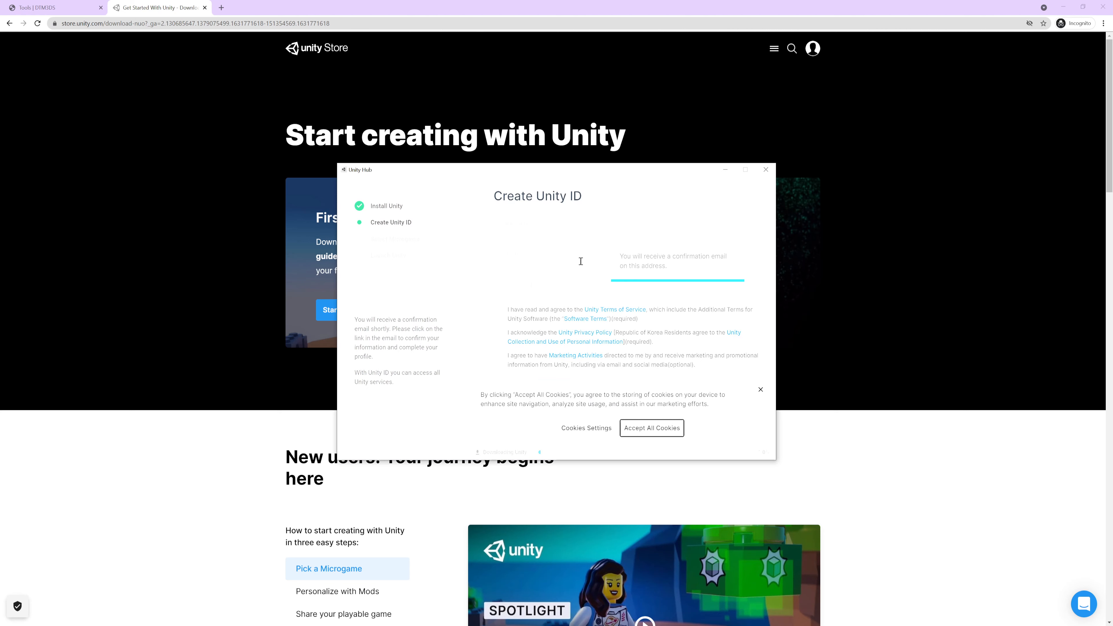
Agree to the terms of service, privacy policy and marketing activities for the new Unity ID, and accept all cookies
click(499, 311)
click(499, 334)
click(498, 356)
click(653, 428)
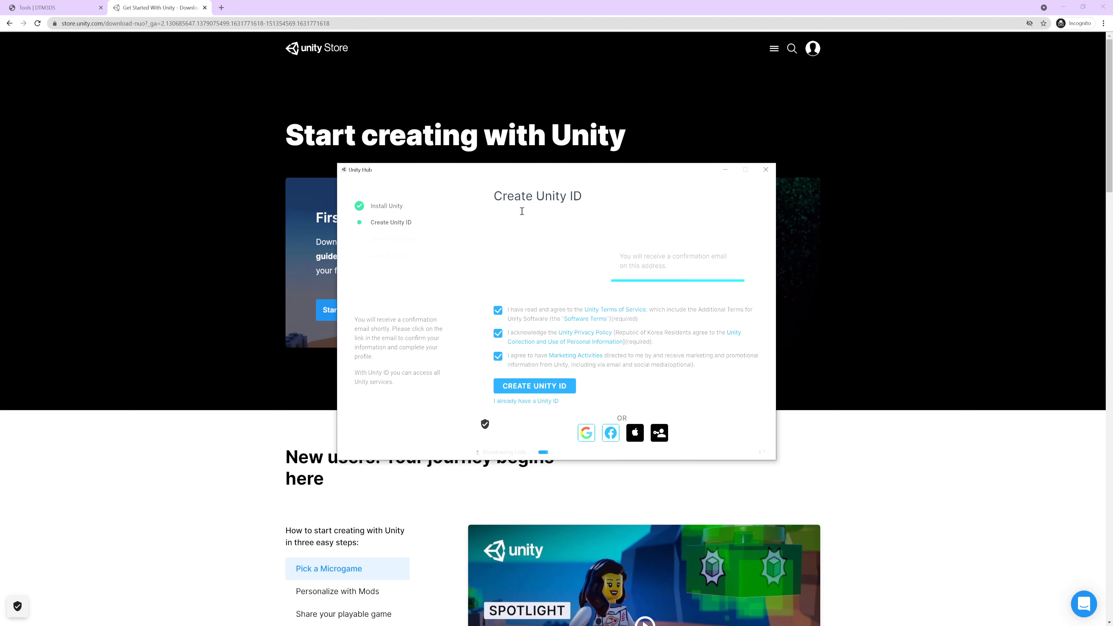
Examine the username, email and password requirements for creating a Unity ID
click(552, 223)
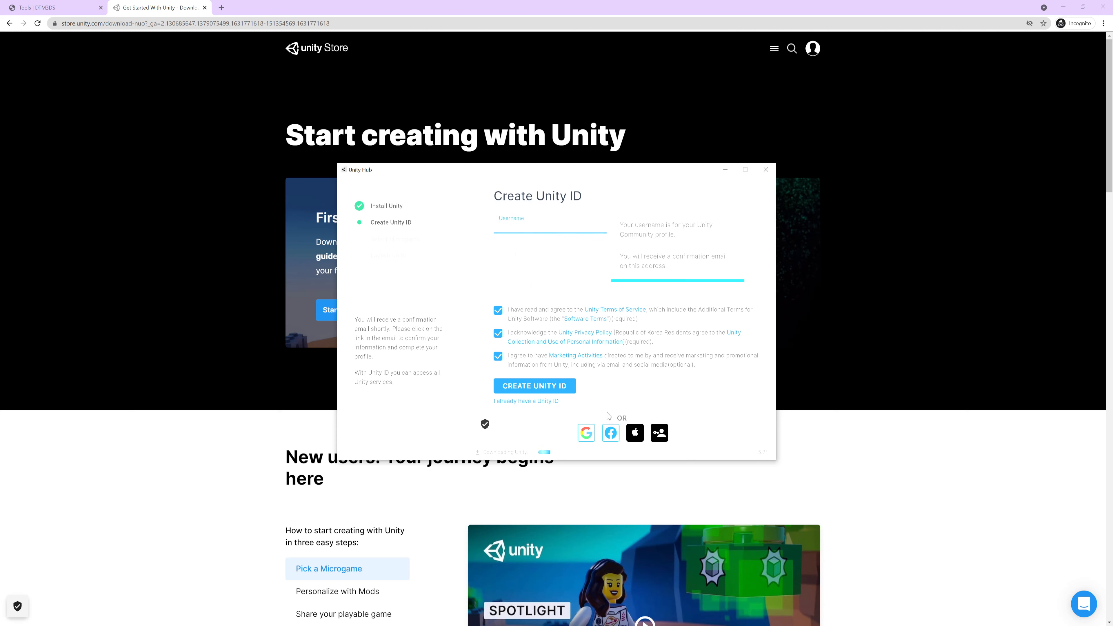
click(394, 226)
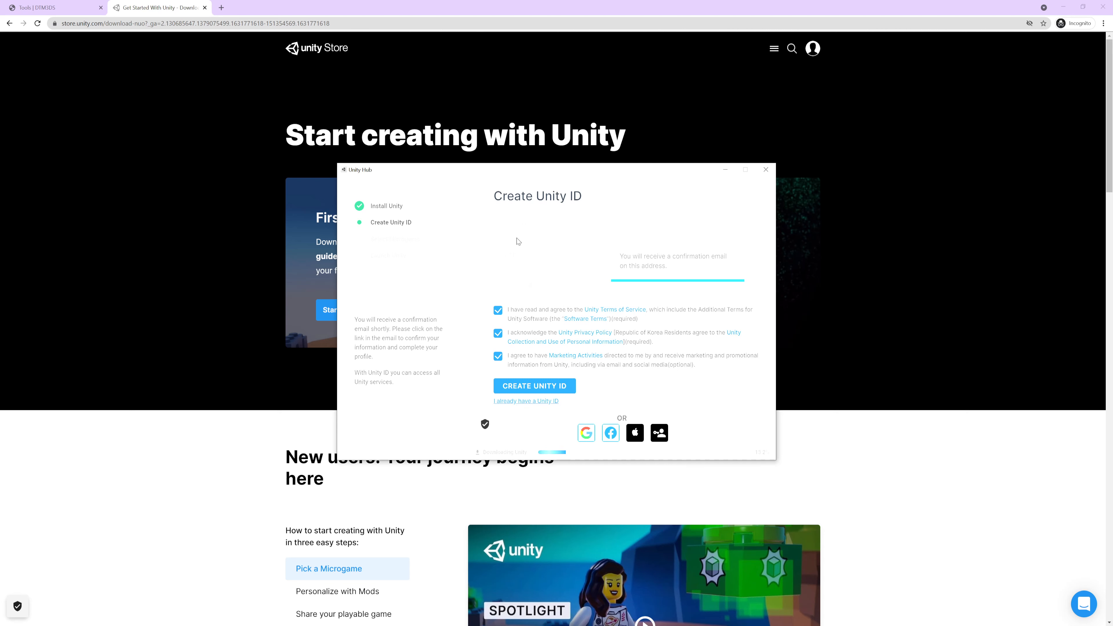
click(548, 222)
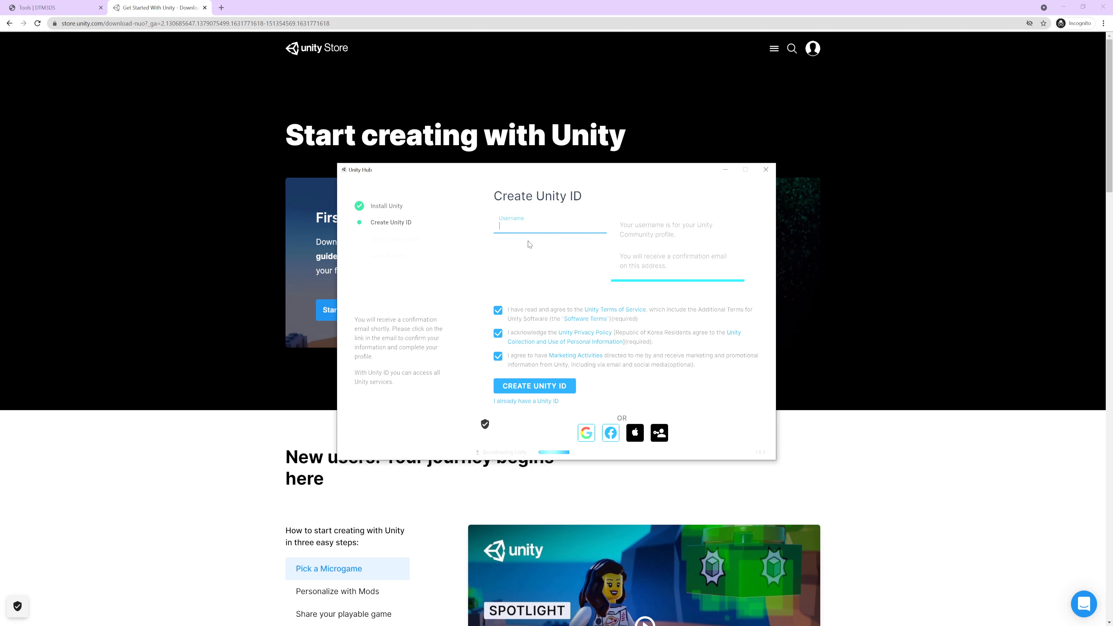
click(521, 255)
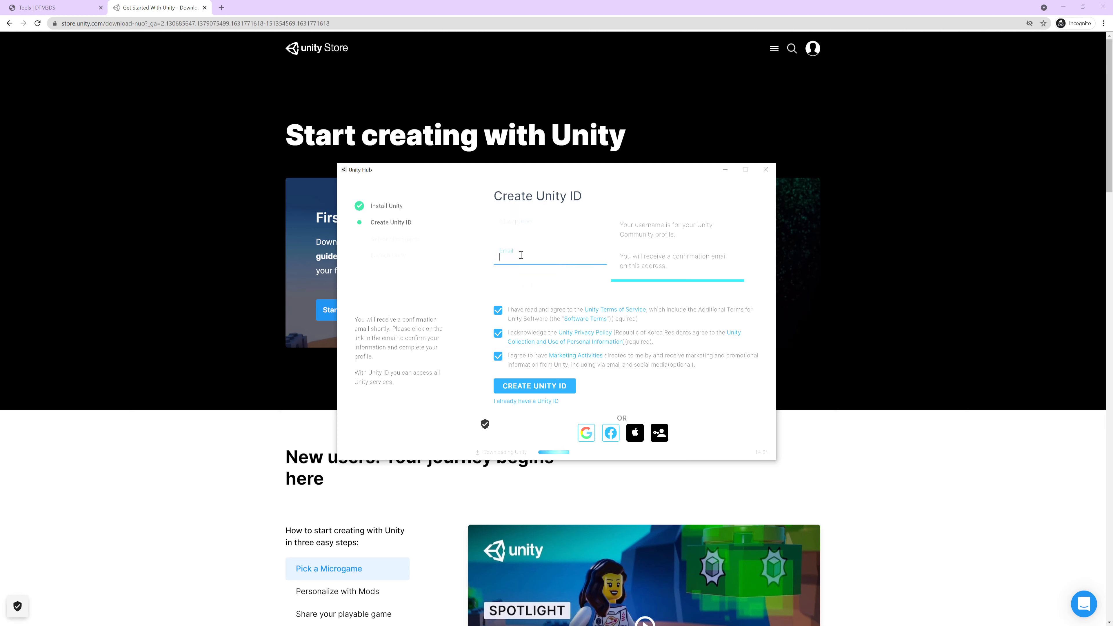
click(534, 284)
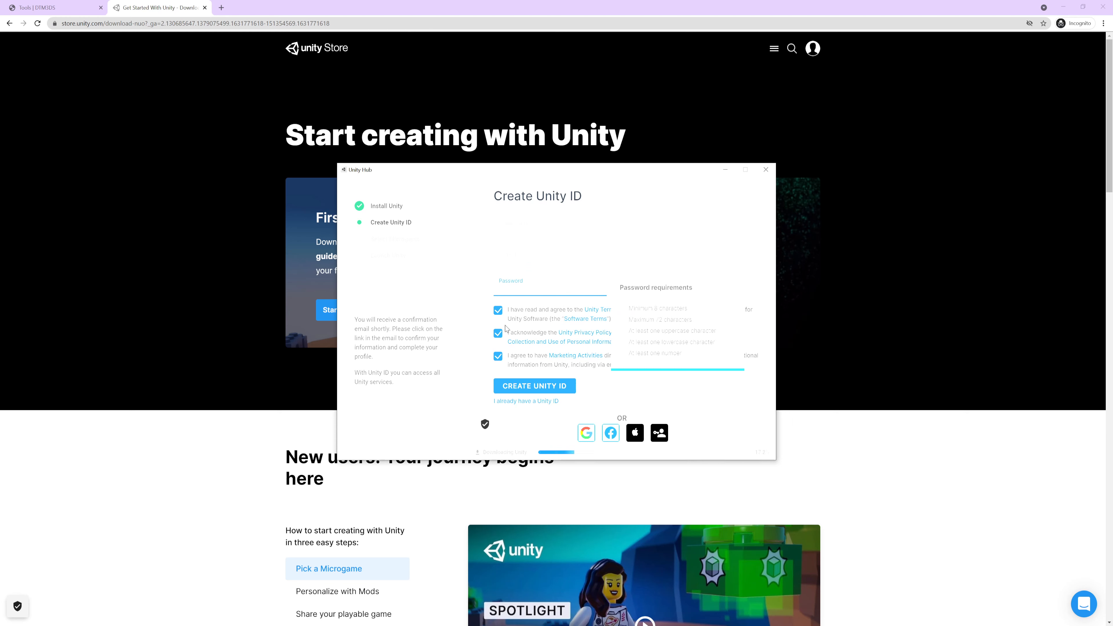
Clear the terms, privacy and marketing consents for the new Unity ID
click(498, 311)
click(499, 333)
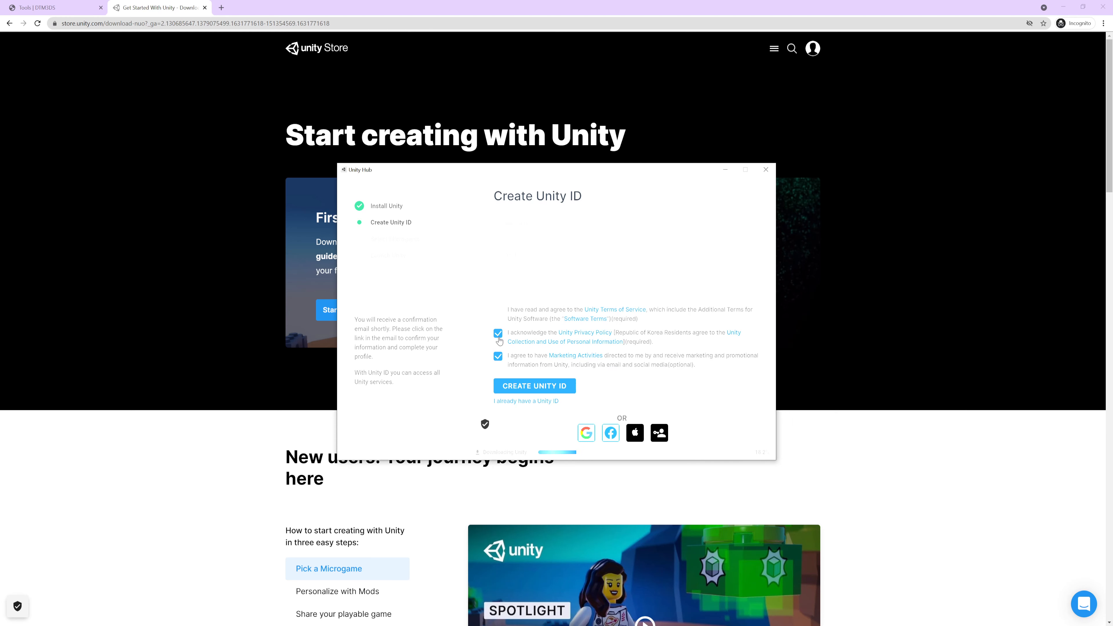
click(499, 355)
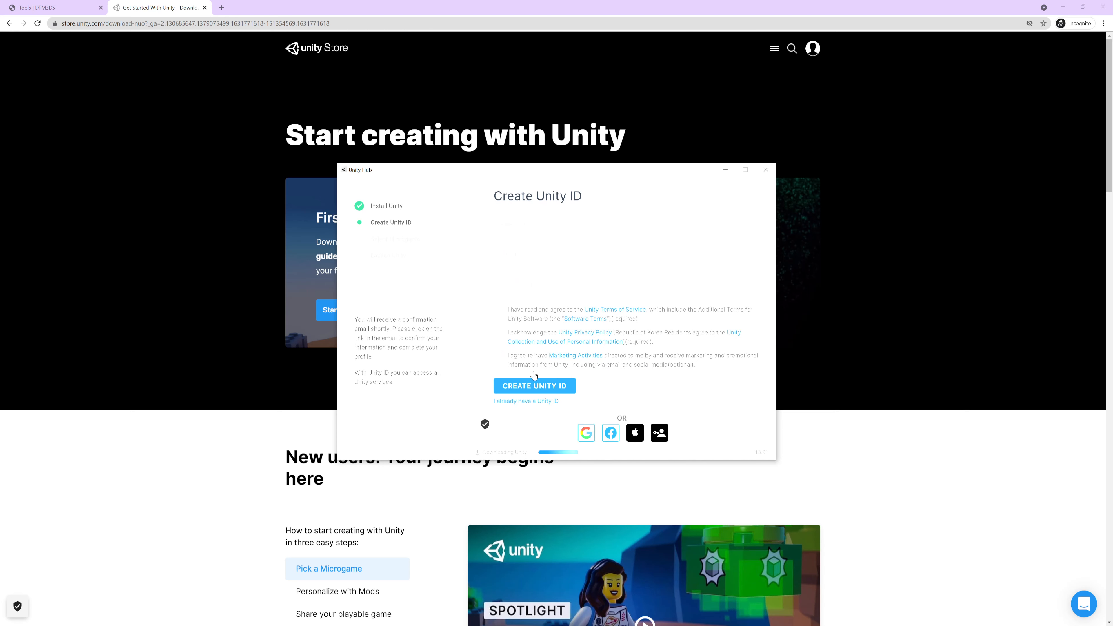
Sign in to the existing Unity ID with the account email and password, and dismiss the launcher-link prompt without a default app
click(538, 402)
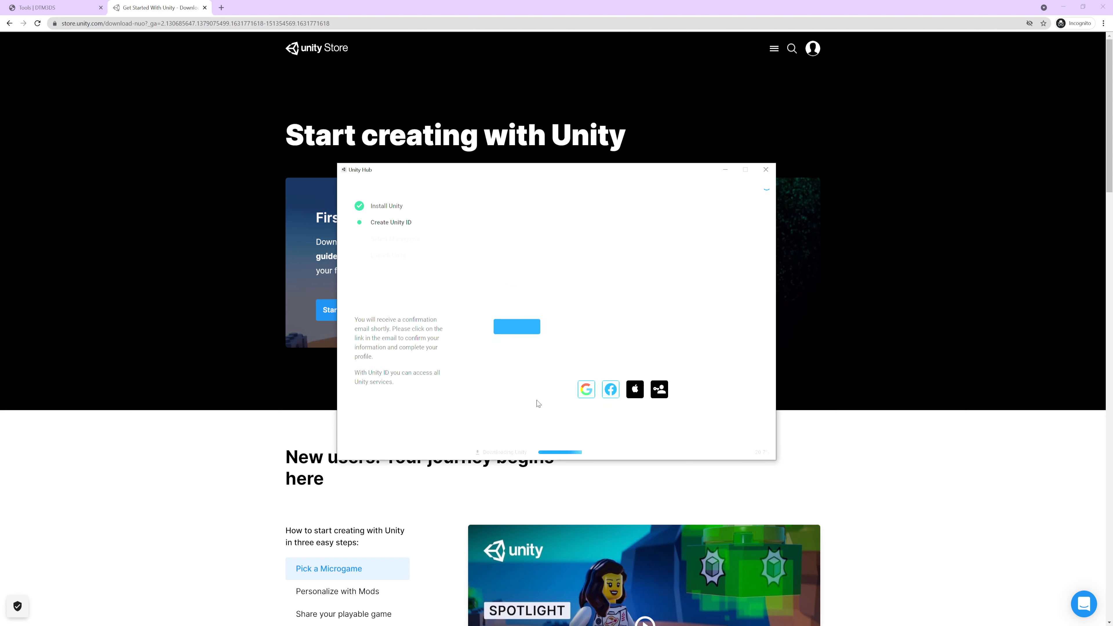
click(541, 239)
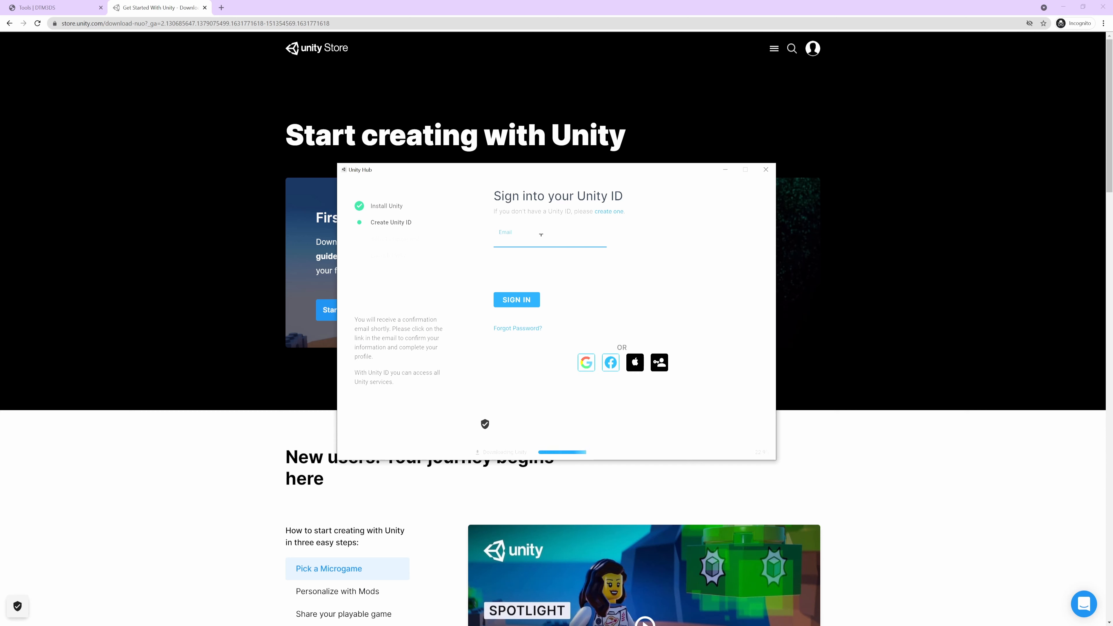
text(m)
key(Tab)
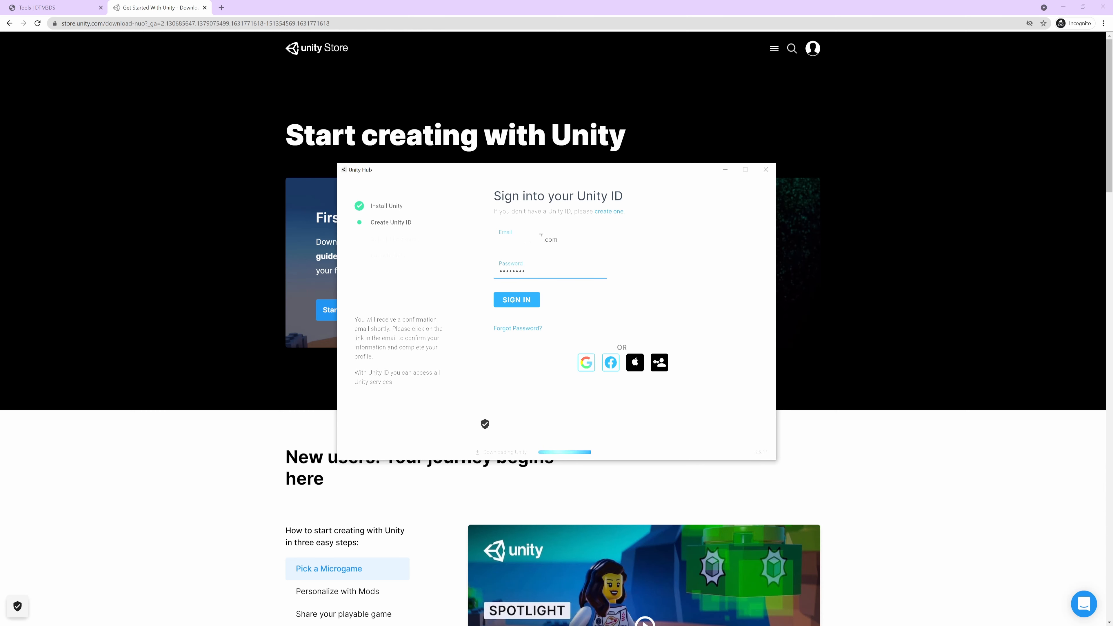
click(523, 305)
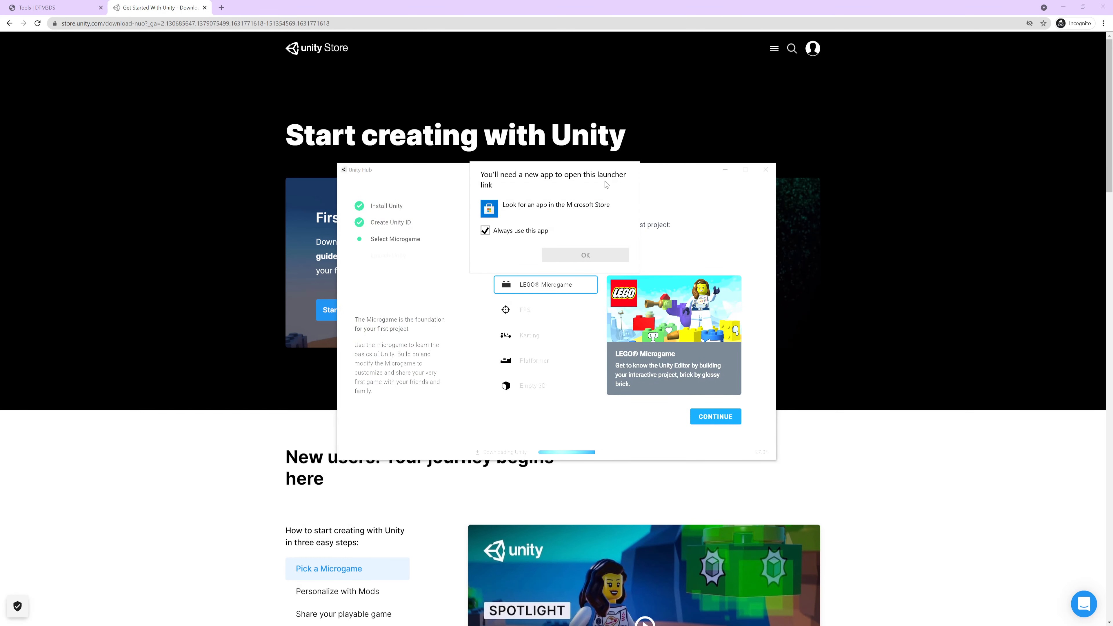
click(487, 233)
click(681, 206)
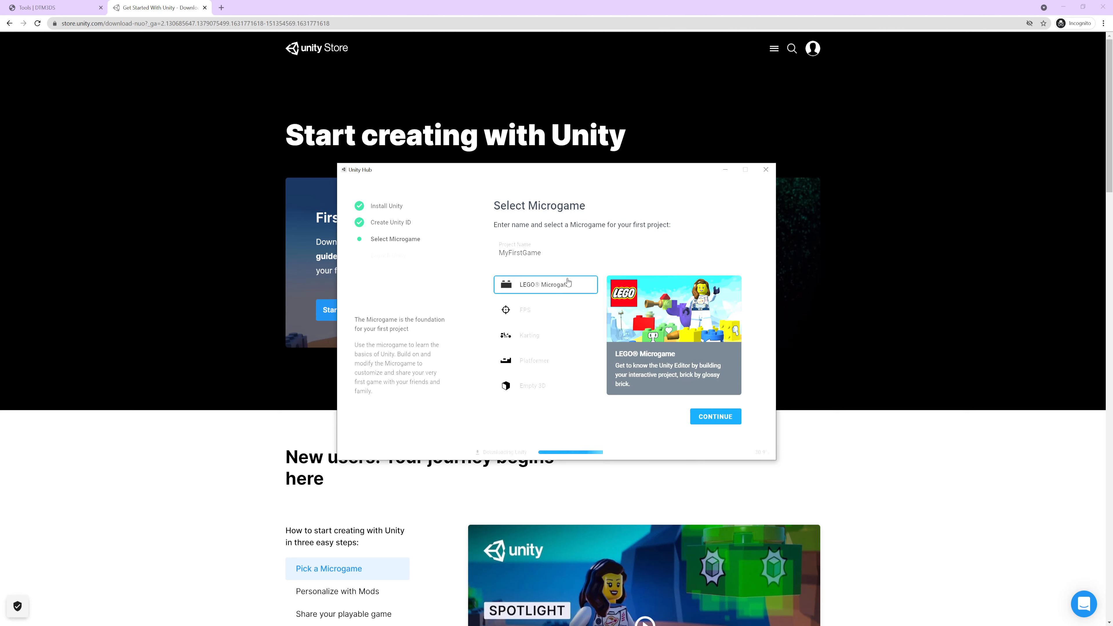
click(570, 257)
drag(569, 258, 509, 255)
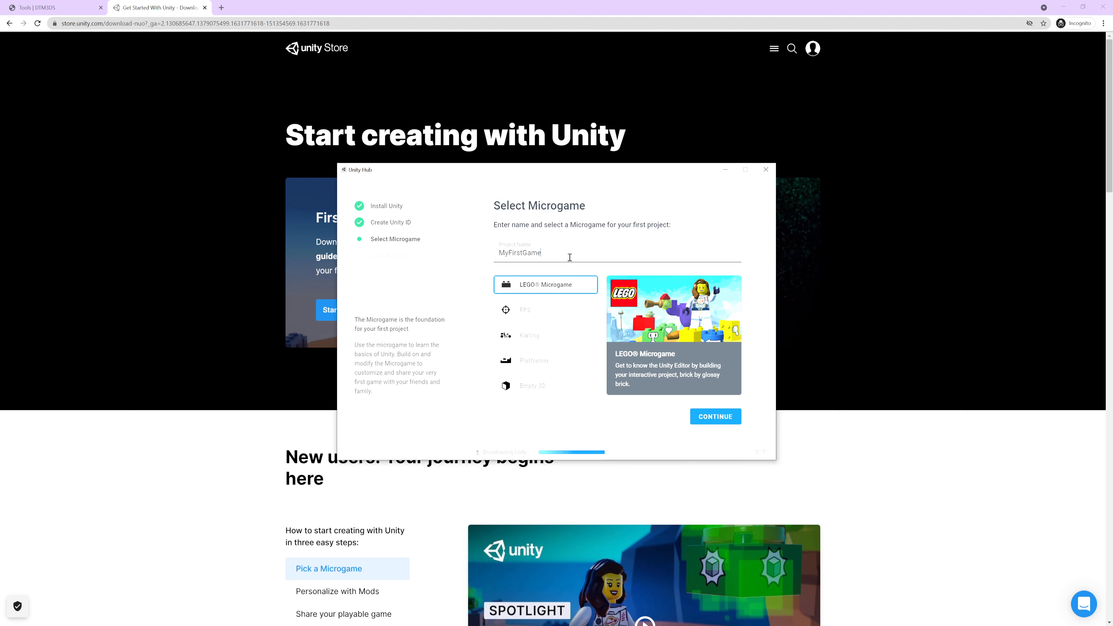
drag(570, 258, 481, 252)
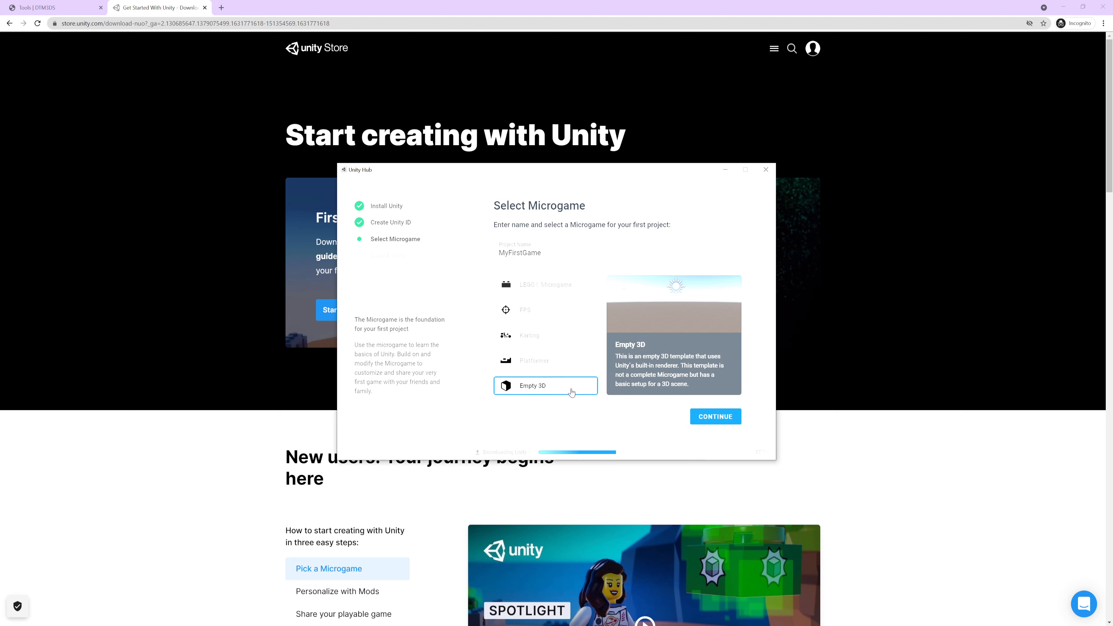
Preview the LEGO, FPS, Karting and Platformer microgames, and choose the Empty 3D template for the first project
click(546, 286)
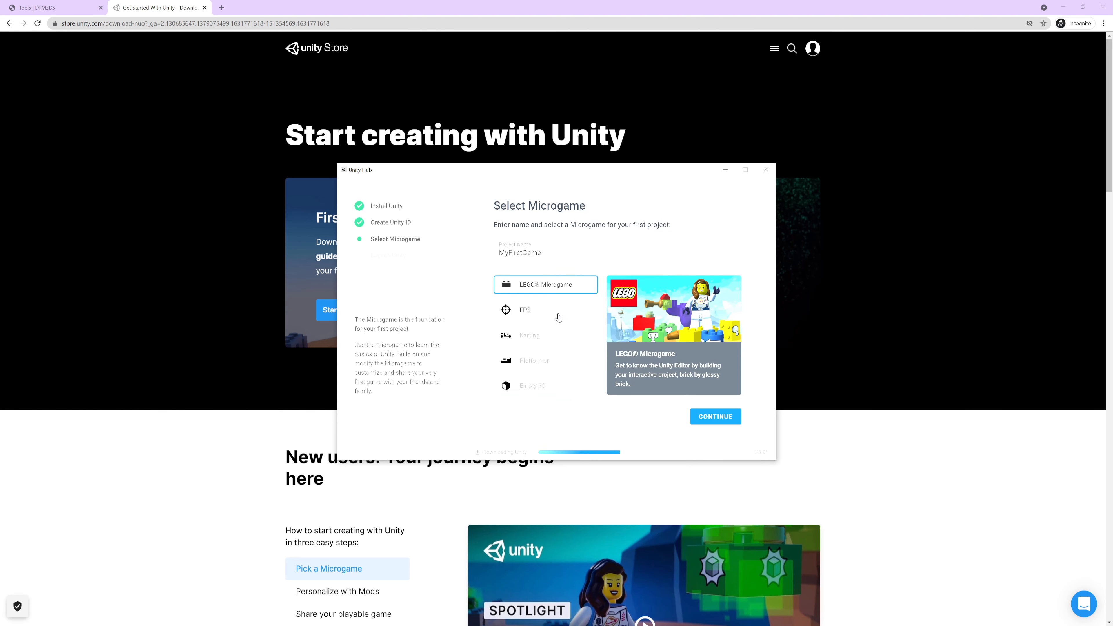
click(528, 312)
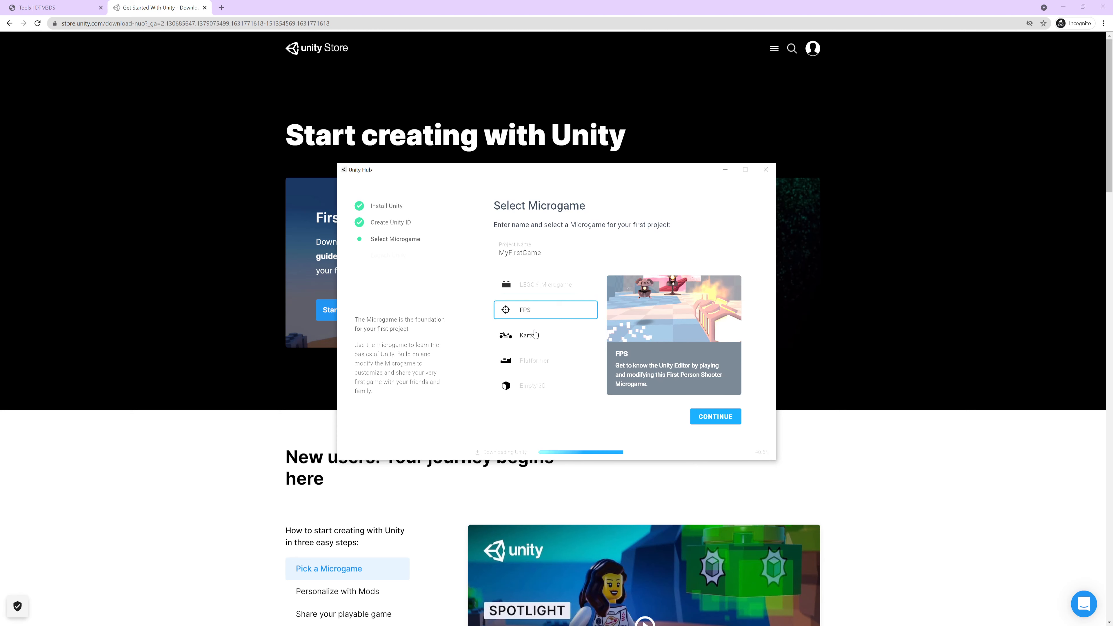
click(535, 336)
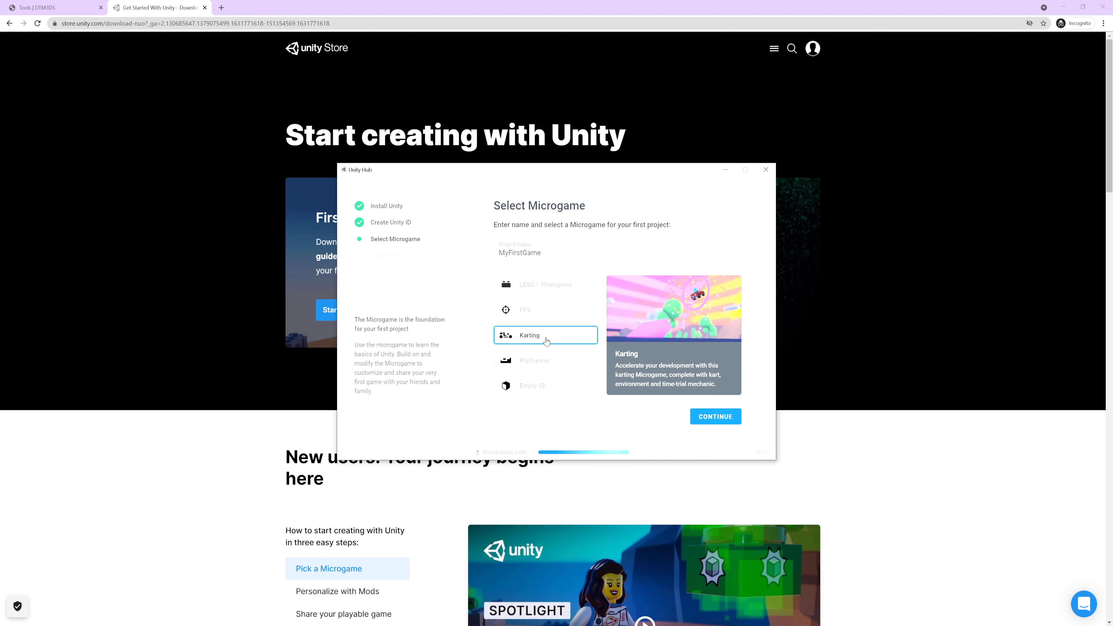
click(546, 290)
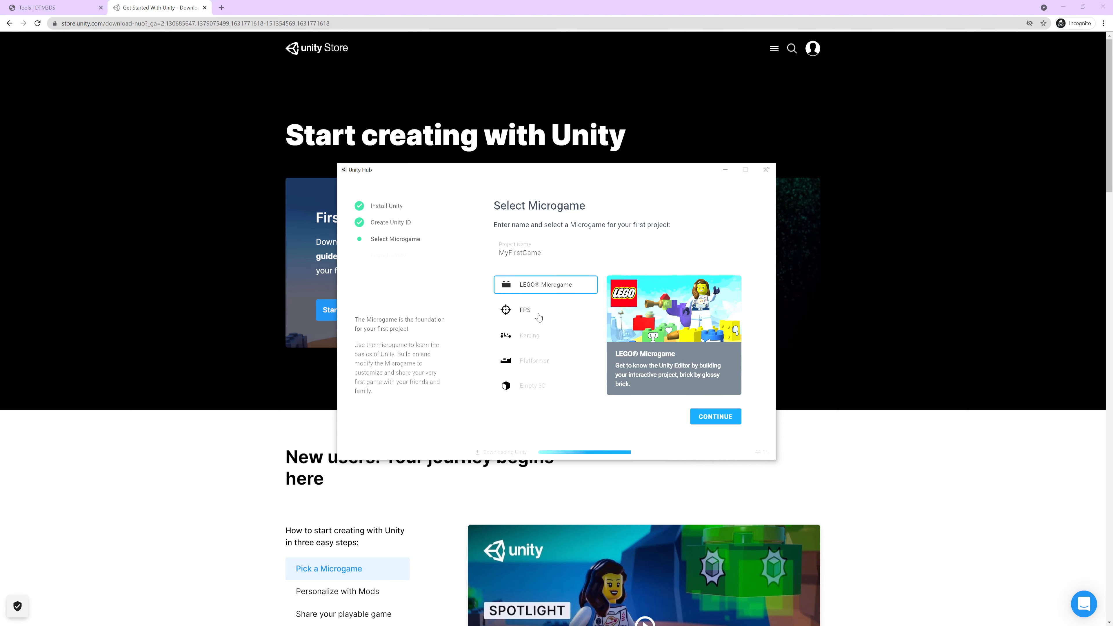
click(539, 316)
click(534, 338)
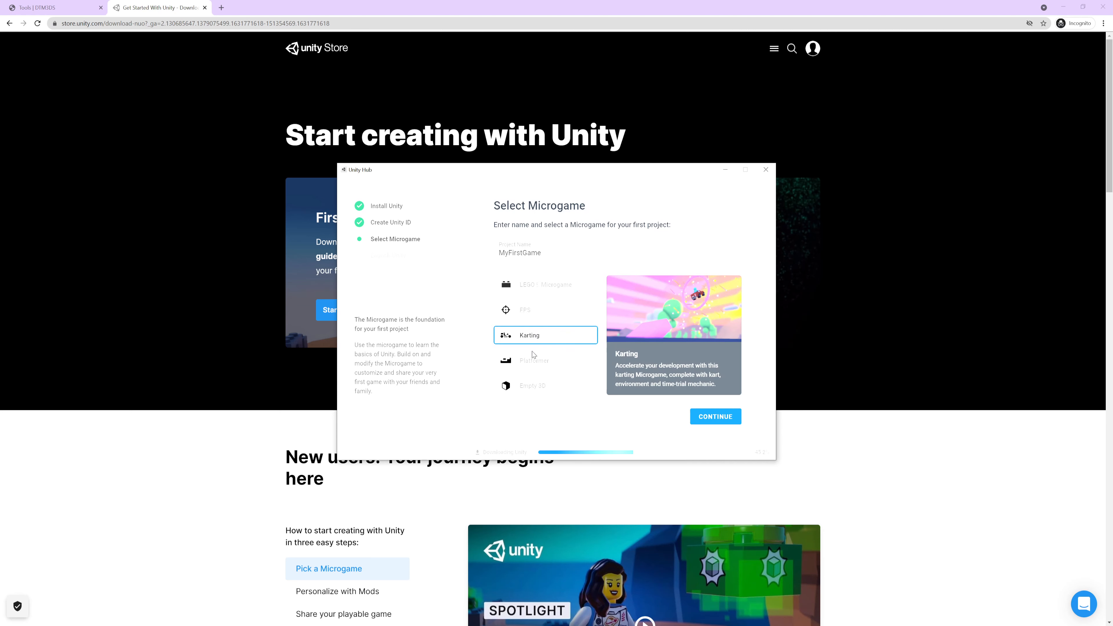
click(536, 361)
click(540, 385)
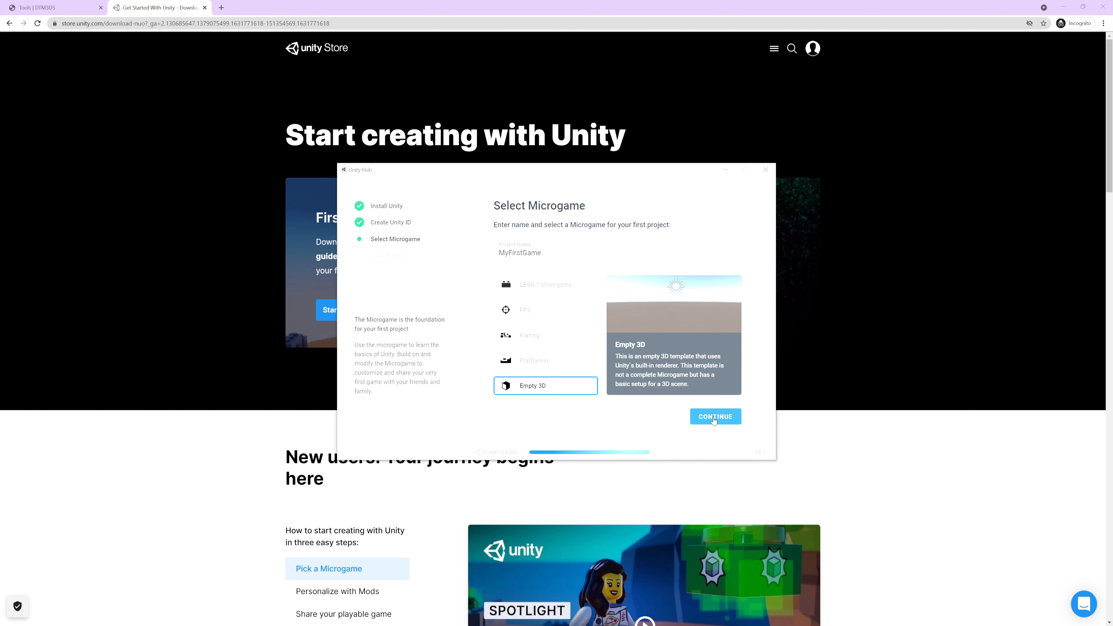
Confirm the Empty 3D template for the MyFirstGame project, and preview the My First Game intro video
click(714, 420)
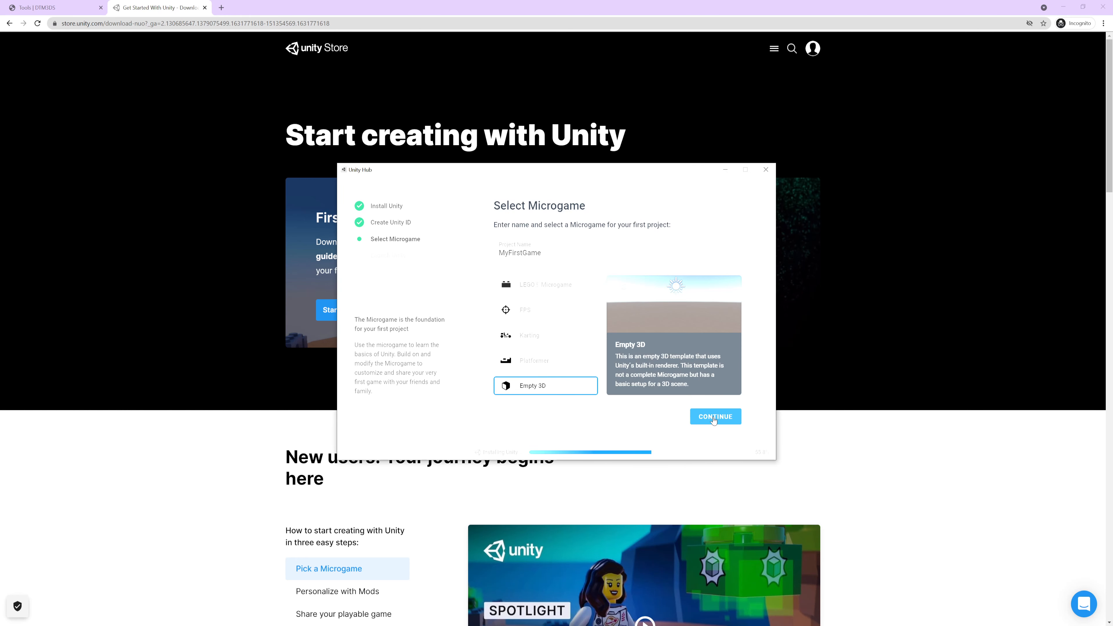
click(714, 418)
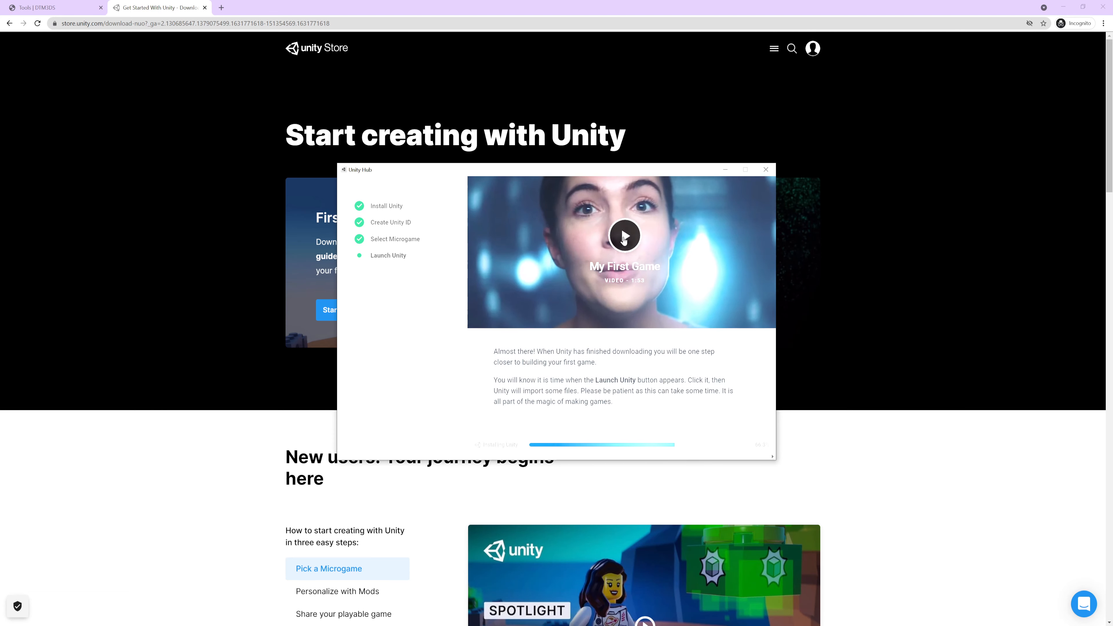
click(614, 245)
drag(517, 171, 519, 202)
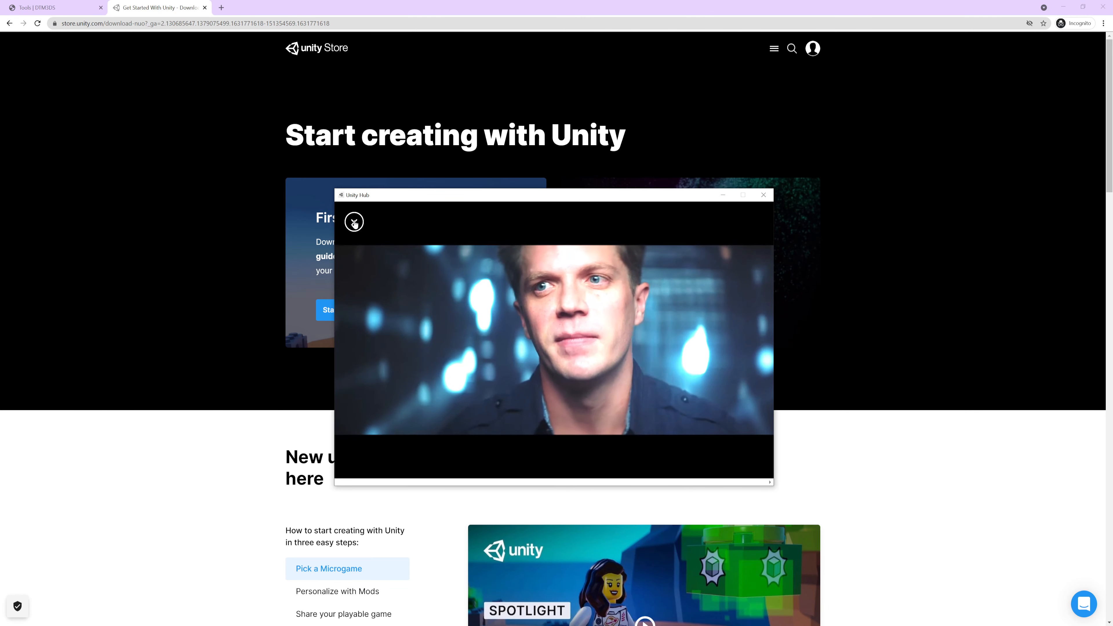
drag(477, 203, 455, 240)
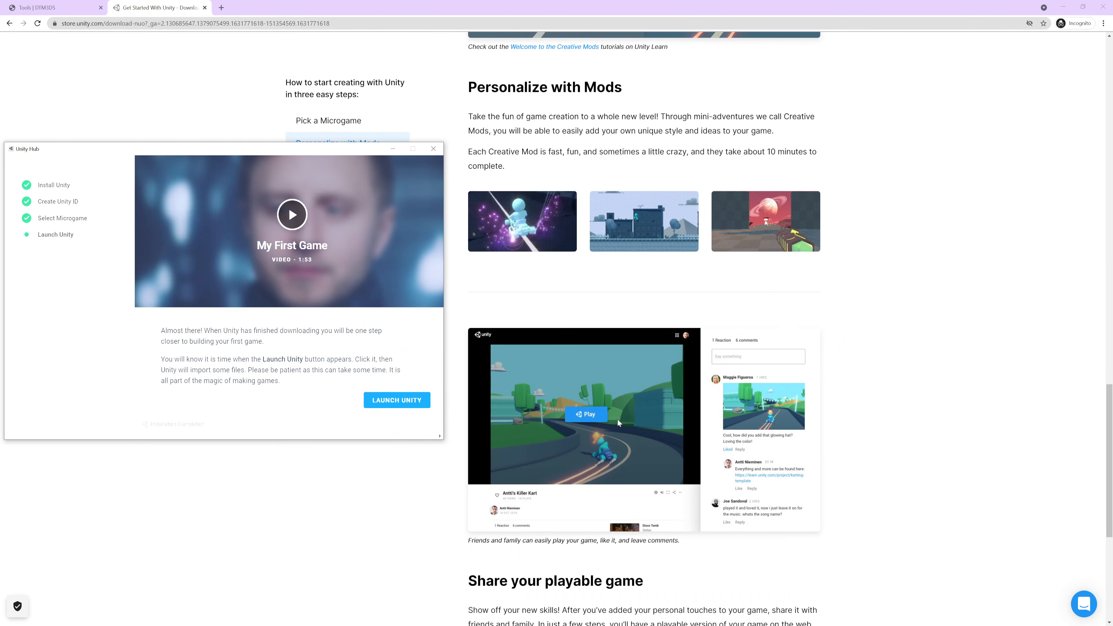
Bring the Unity Hub setup window back in front of the browser, and launch Unity with the editor maximized
click(618, 419)
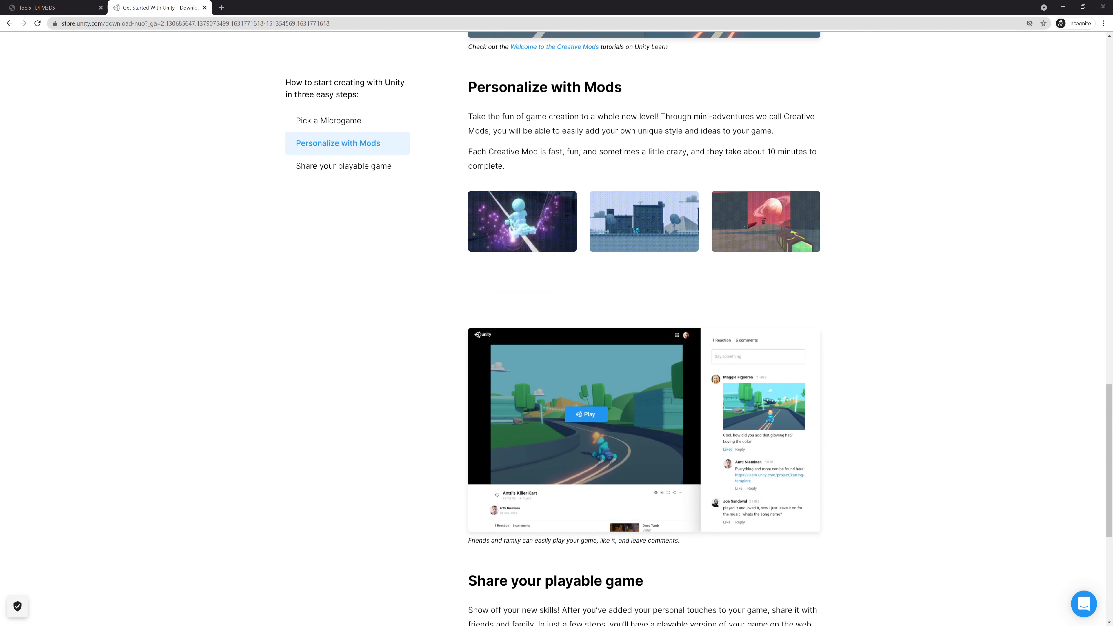
click(390, 624)
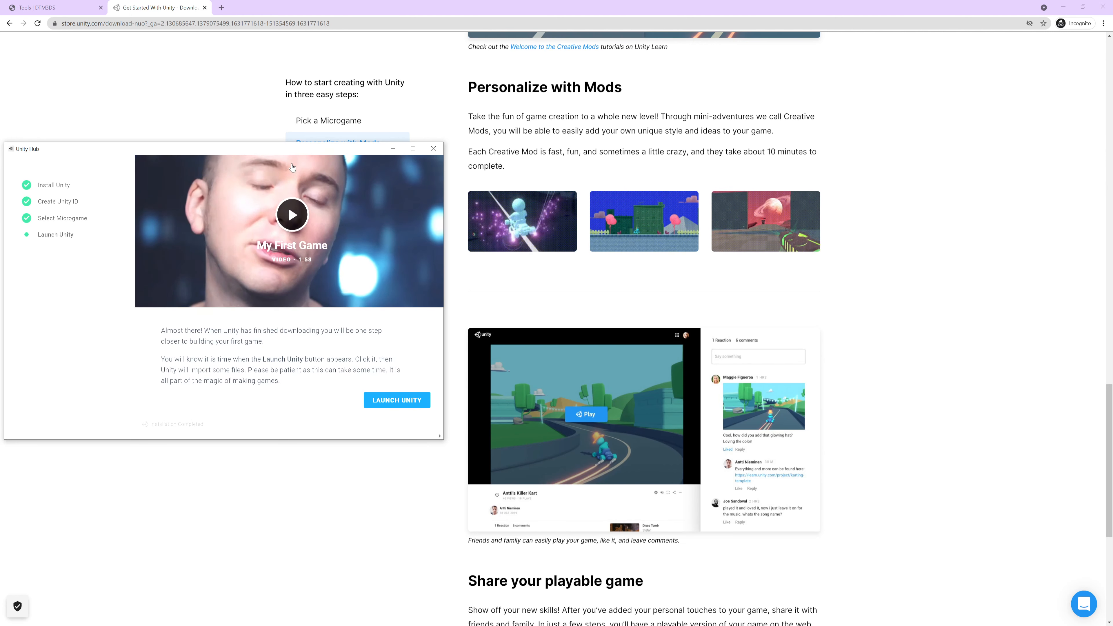
drag(320, 153, 679, 173)
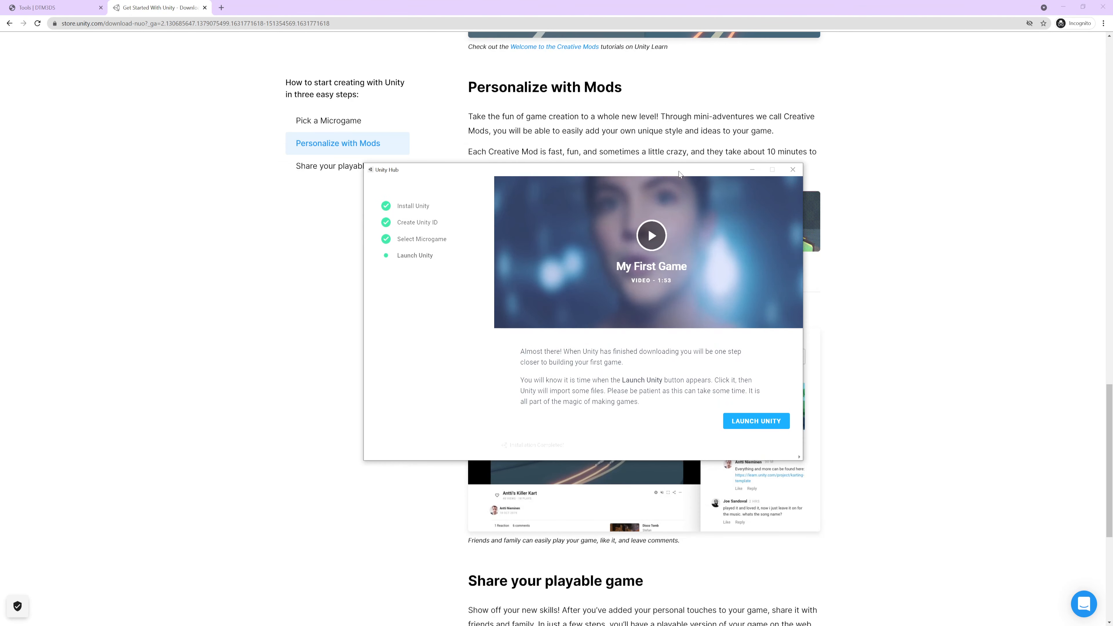
click(740, 419)
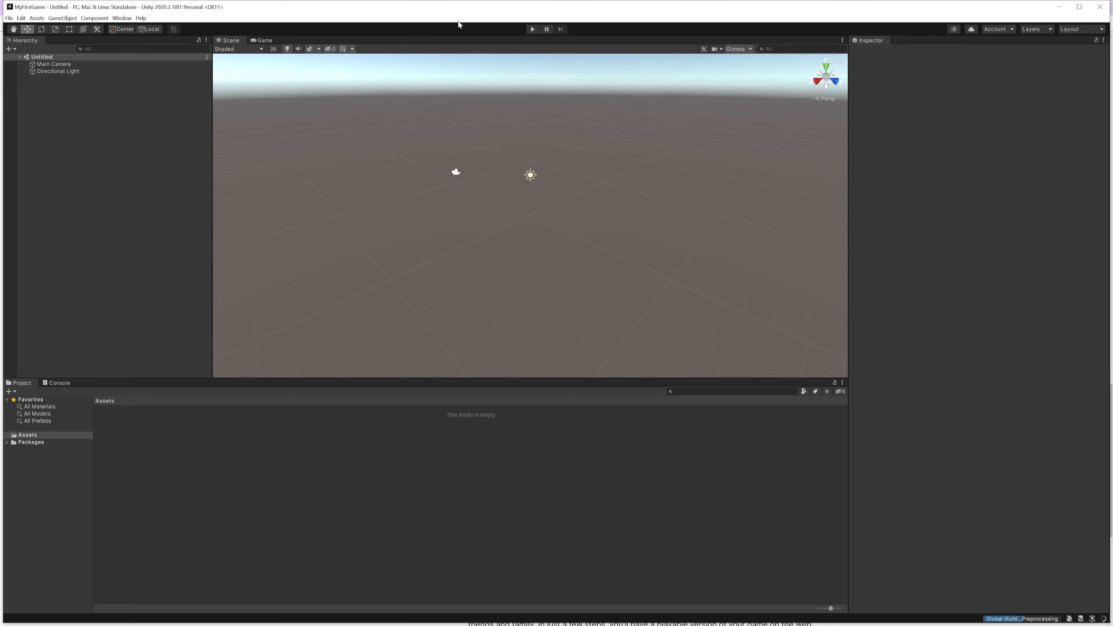
click(1079, 11)
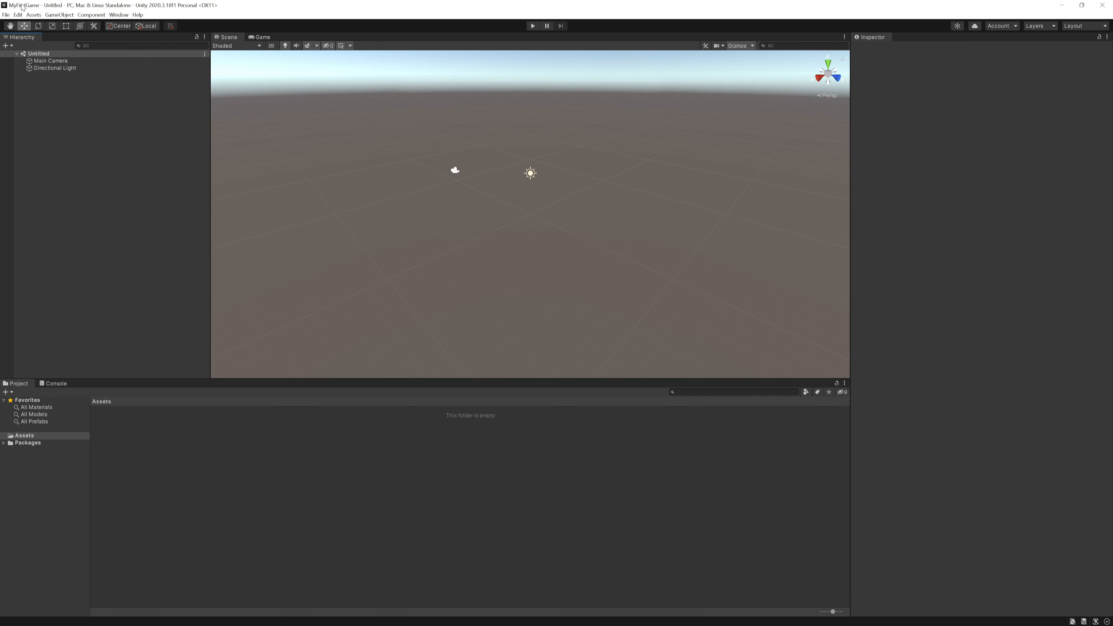
Inspect the project's Assets folder, and close the Unity editor
click(32, 437)
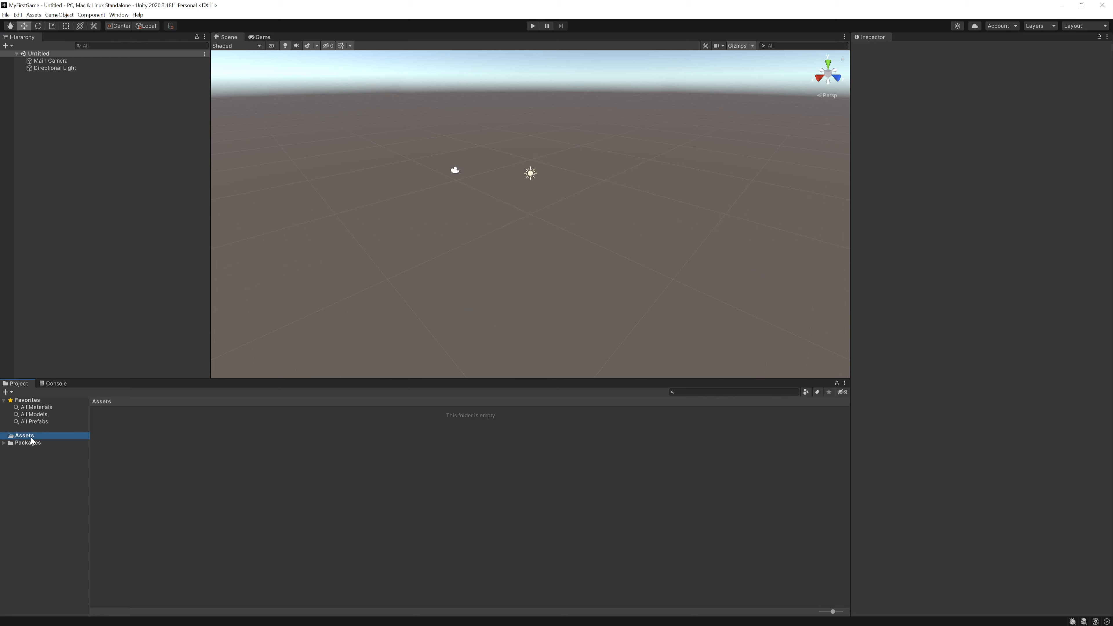
click(116, 443)
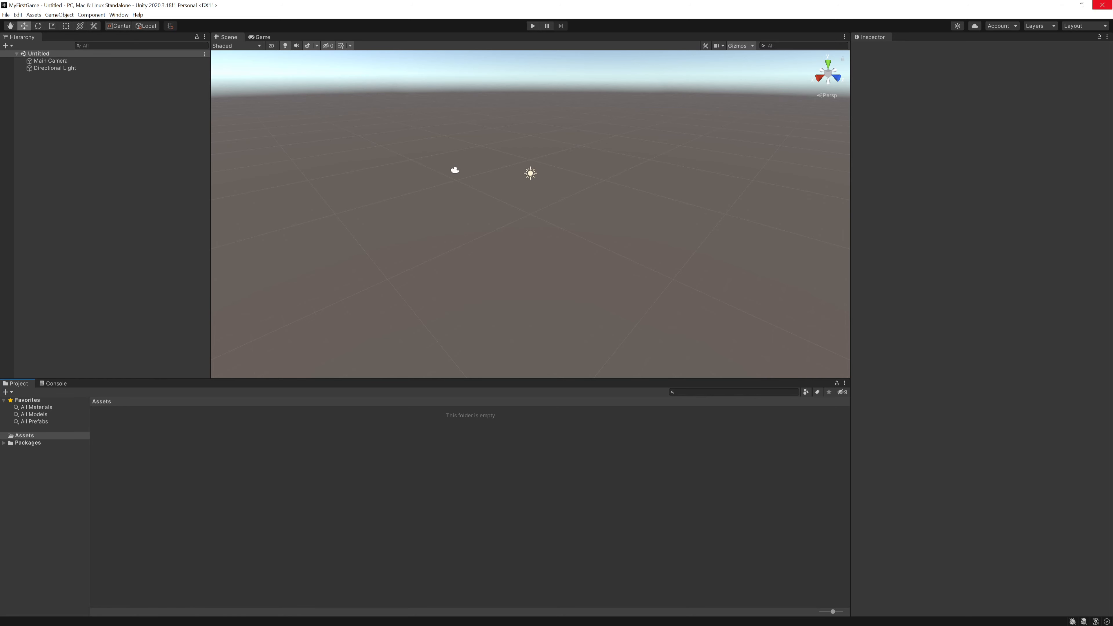
click(1107, 6)
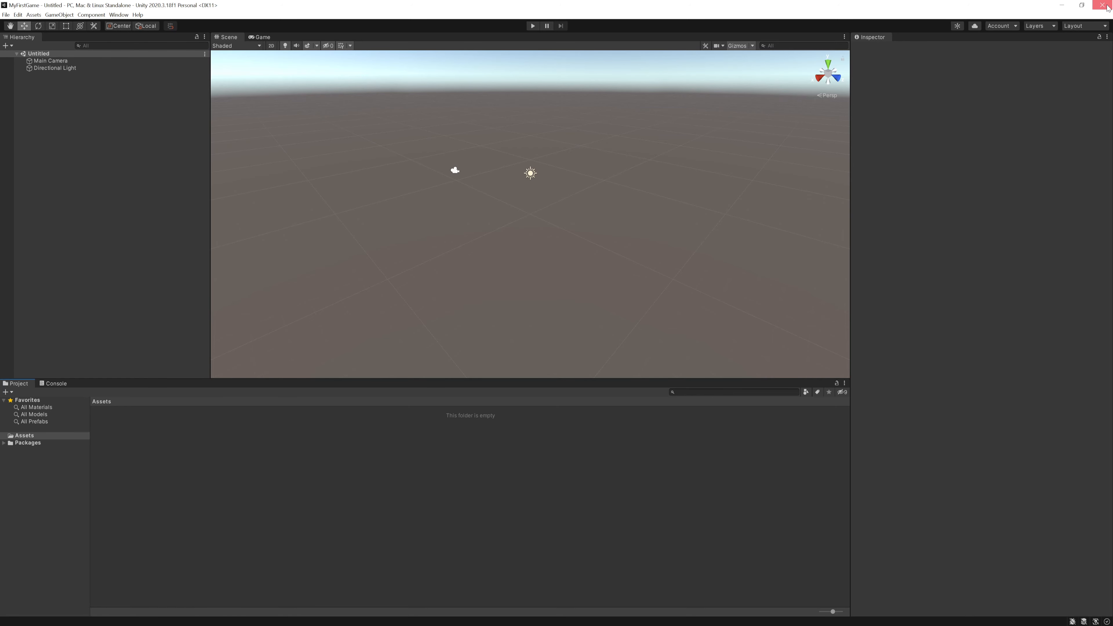
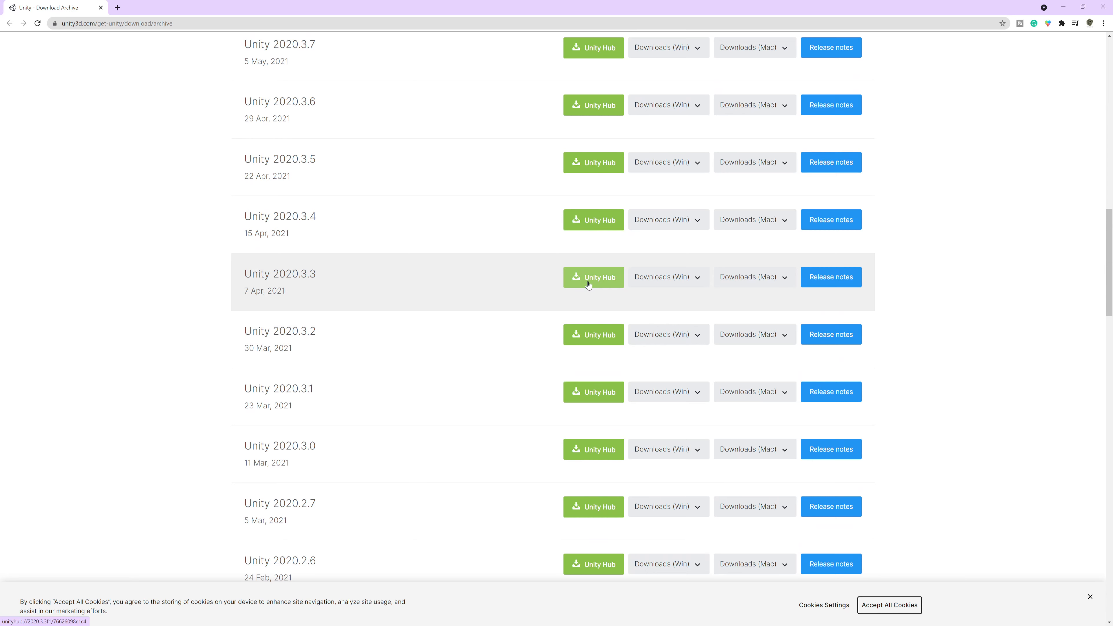
Open Unity 2020.3.3 from the download archive in Unity Hub, and include Android Build Support with SDK & NDK Tools and OpenJDK
click(589, 285)
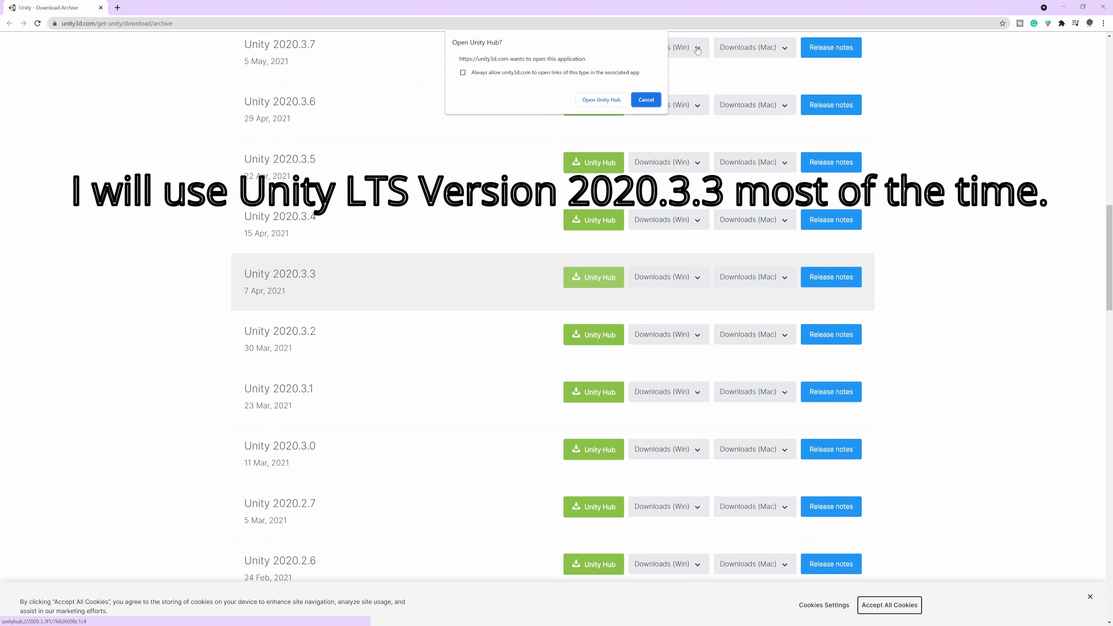
click(600, 105)
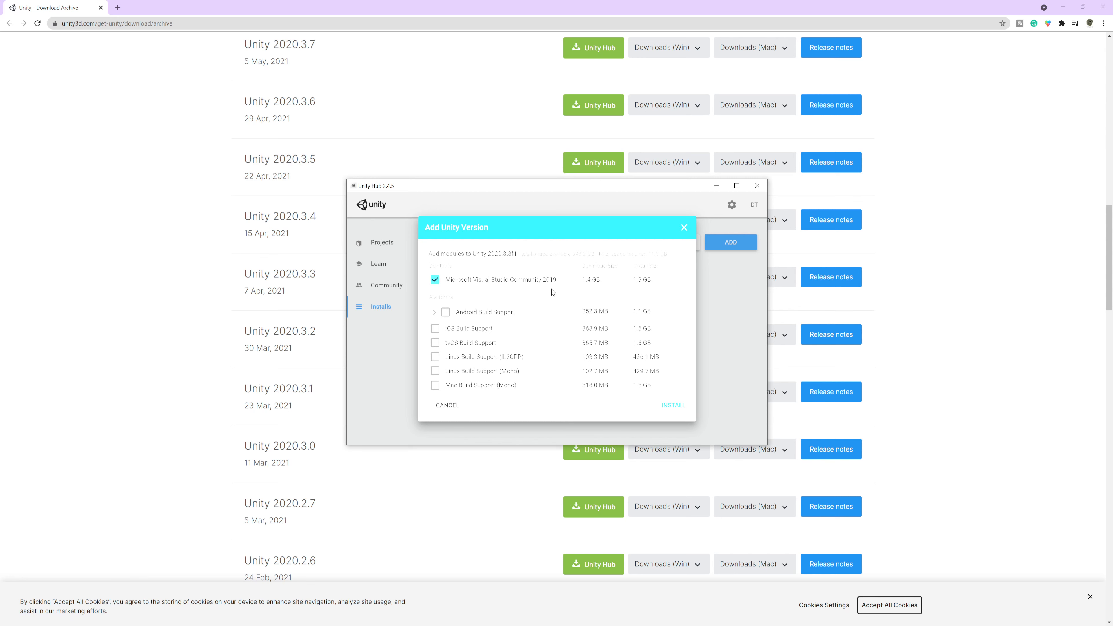
click(445, 313)
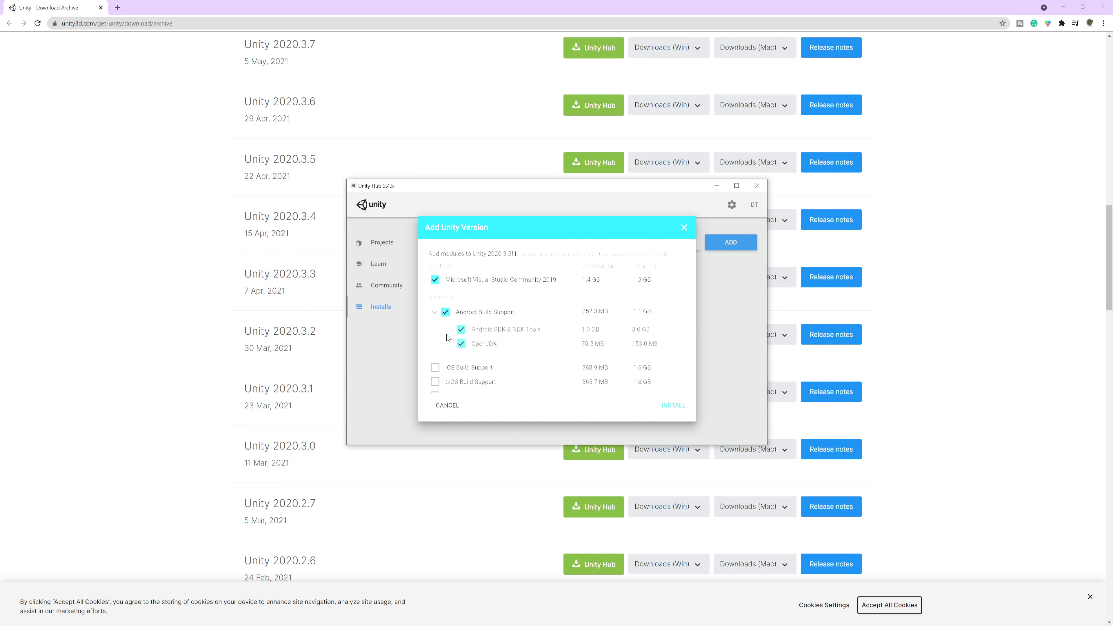
click(434, 313)
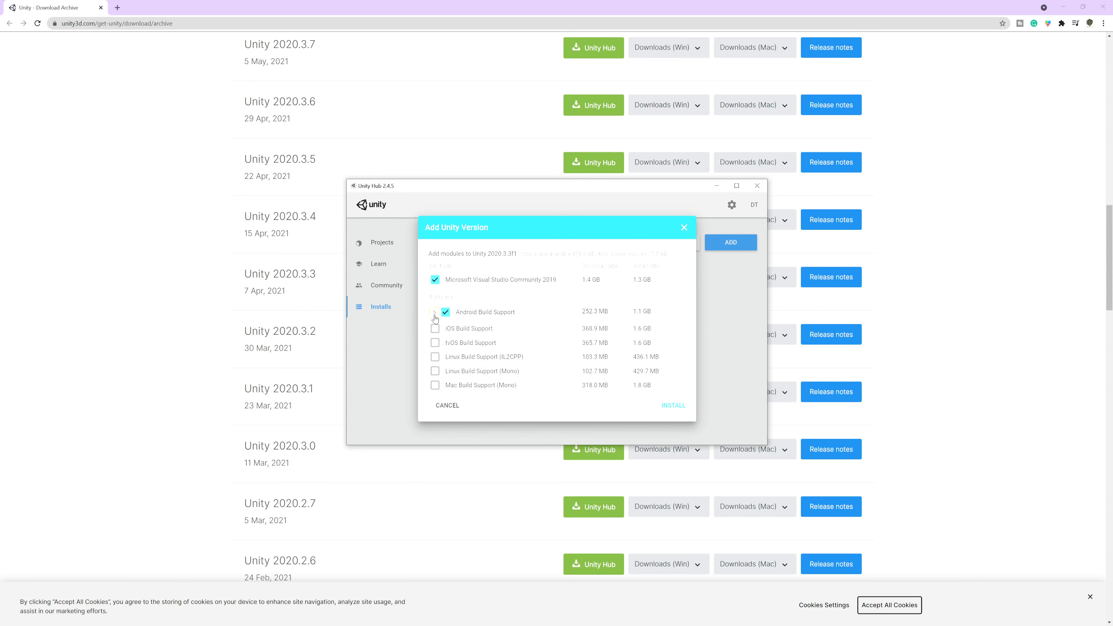
click(434, 315)
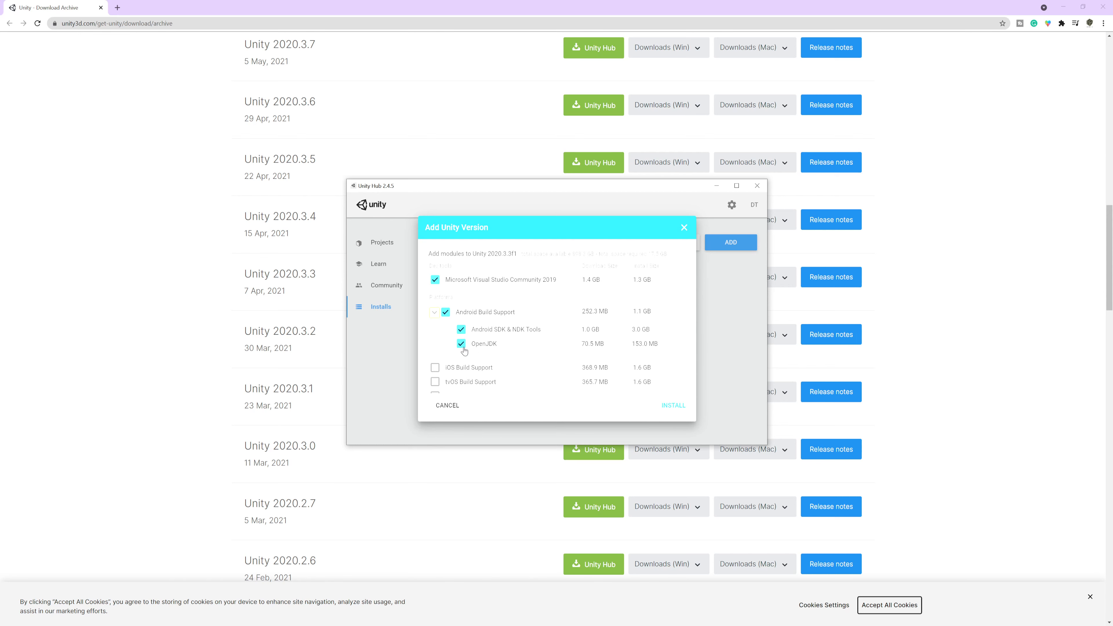
Include Universal Windows Platform, WebGL and Windows (IL2CPP) Build Support among the modules for Unity 2020.3.3f1
scroll(458, 346, down, 2)
scroll(456, 344, down, 1)
scroll(458, 307, up, 1)
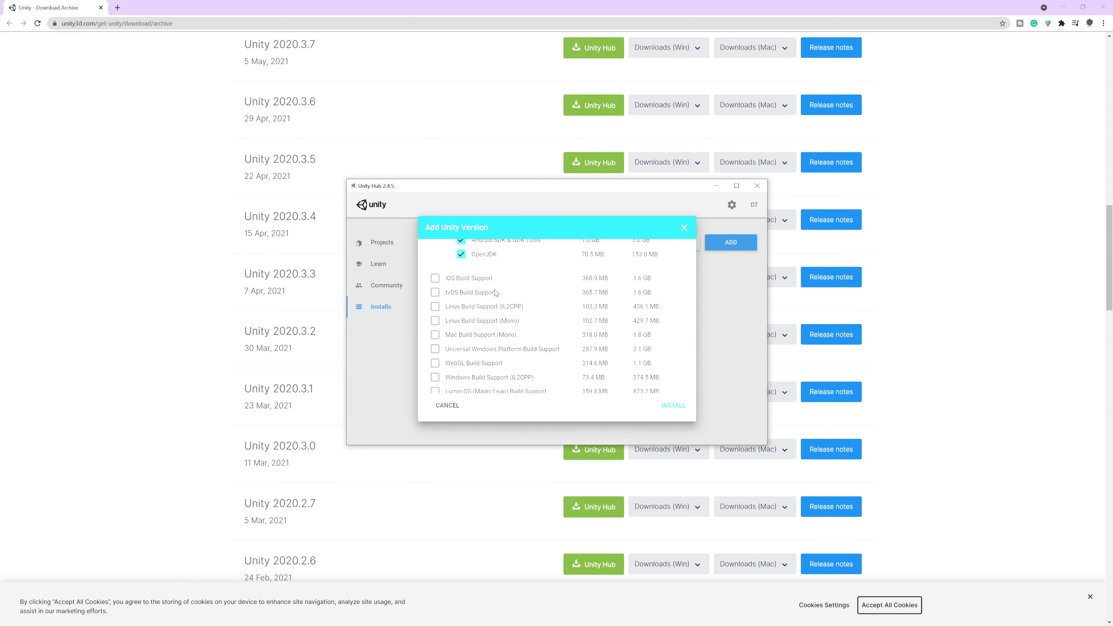
scroll(500, 298, down, 1)
scroll(487, 325, up, 2)
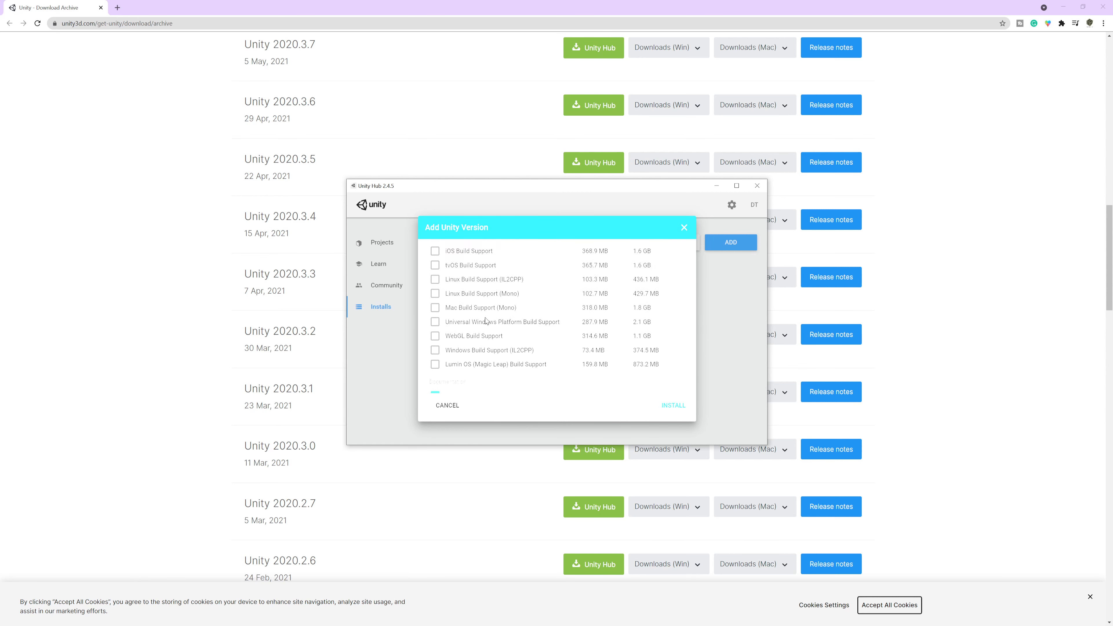
scroll(487, 326, down, 2)
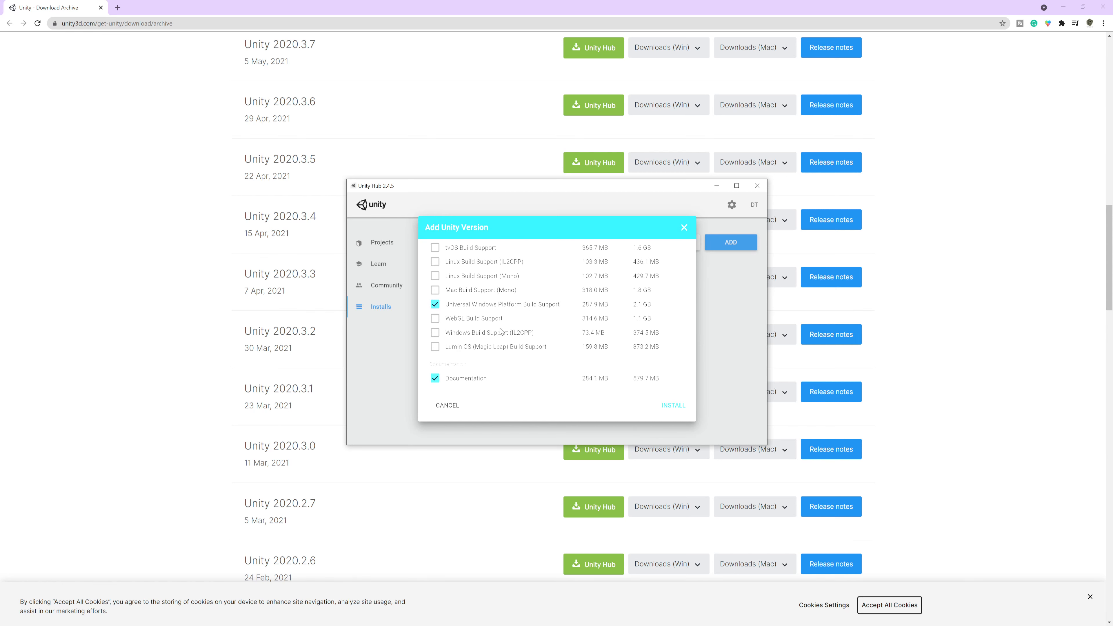
click(441, 323)
scroll(519, 332, up, 1)
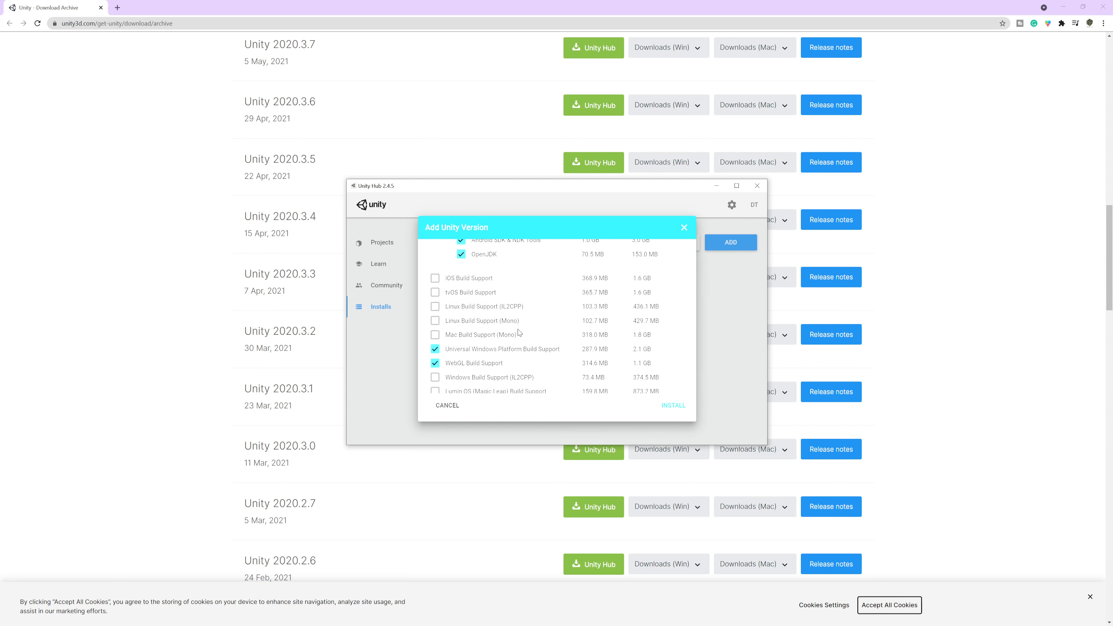
scroll(519, 332, down, 1)
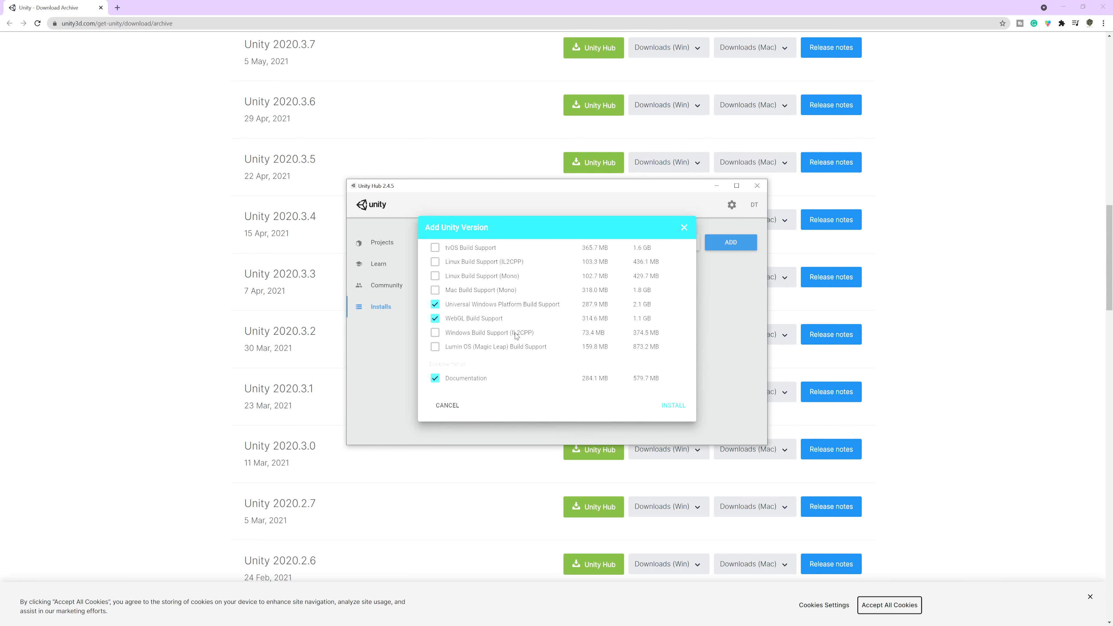
click(438, 335)
scroll(530, 345, up, 5)
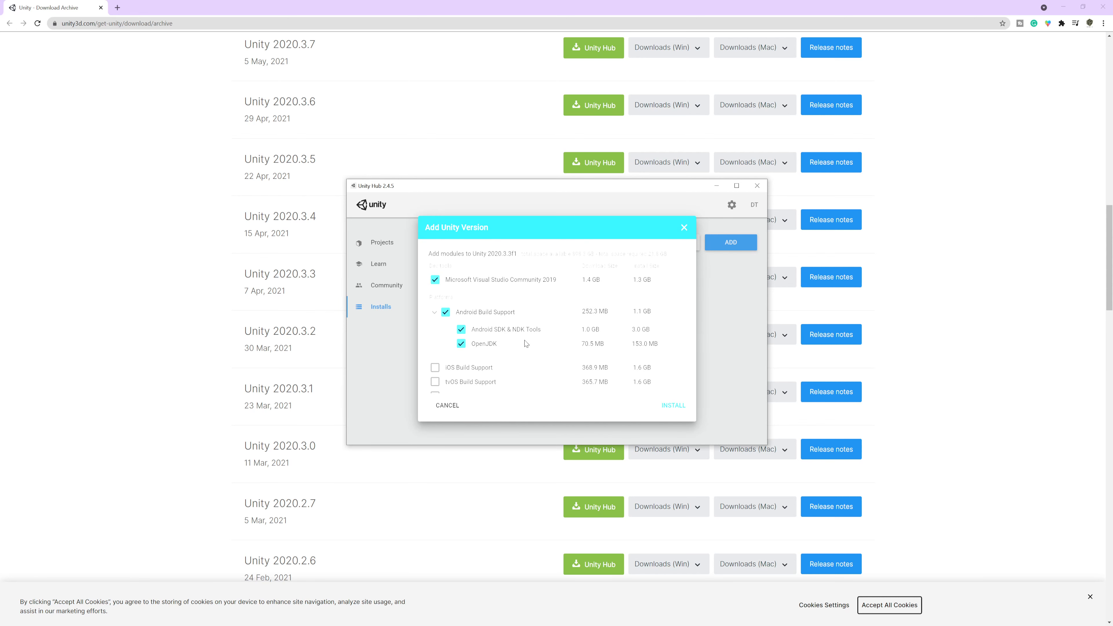
Review the chosen platform, documentation and language modules, and install Unity 2020.3.3f1 with them
click(435, 313)
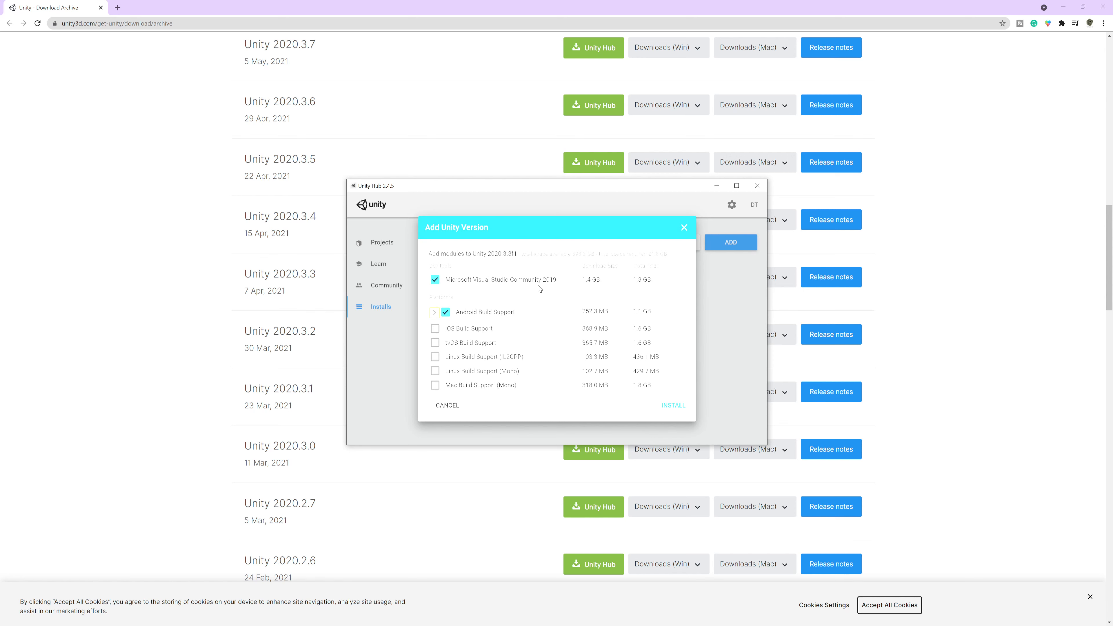
scroll(488, 291, down, 2)
scroll(537, 300, up, 2)
scroll(474, 285, down, 1)
scroll(522, 341, down, 2)
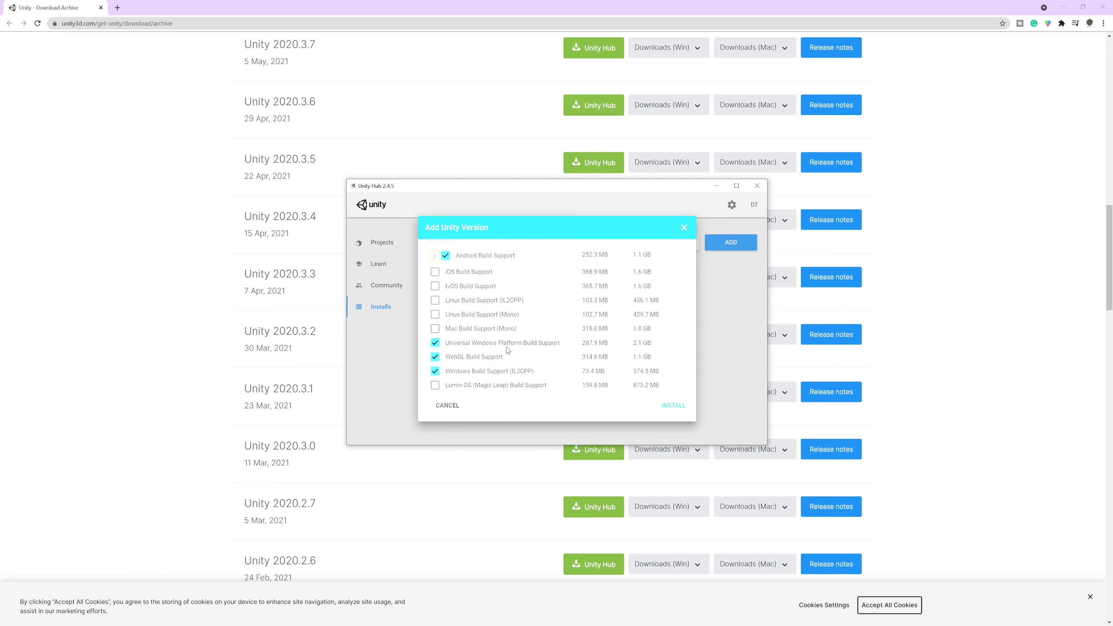
scroll(512, 320, down, 2)
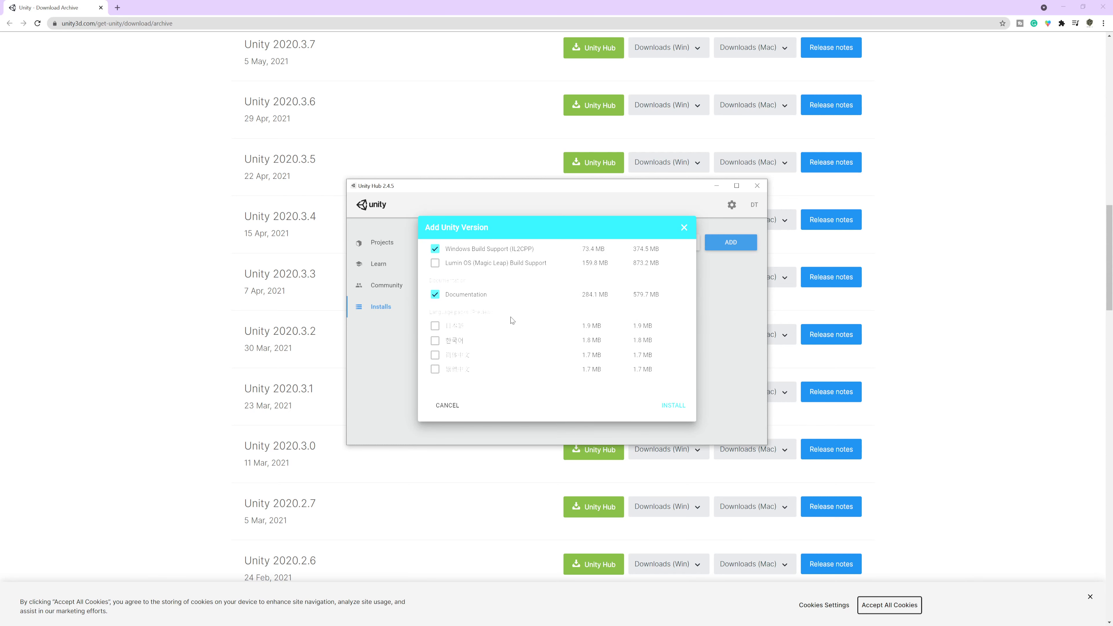
scroll(553, 342, up, 4)
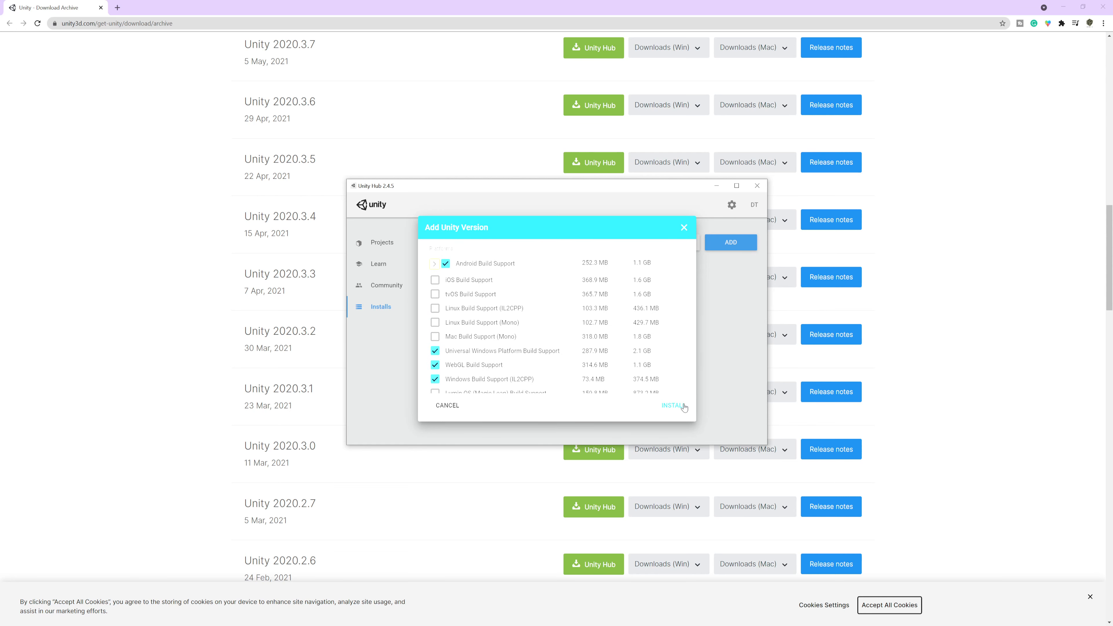
click(672, 405)
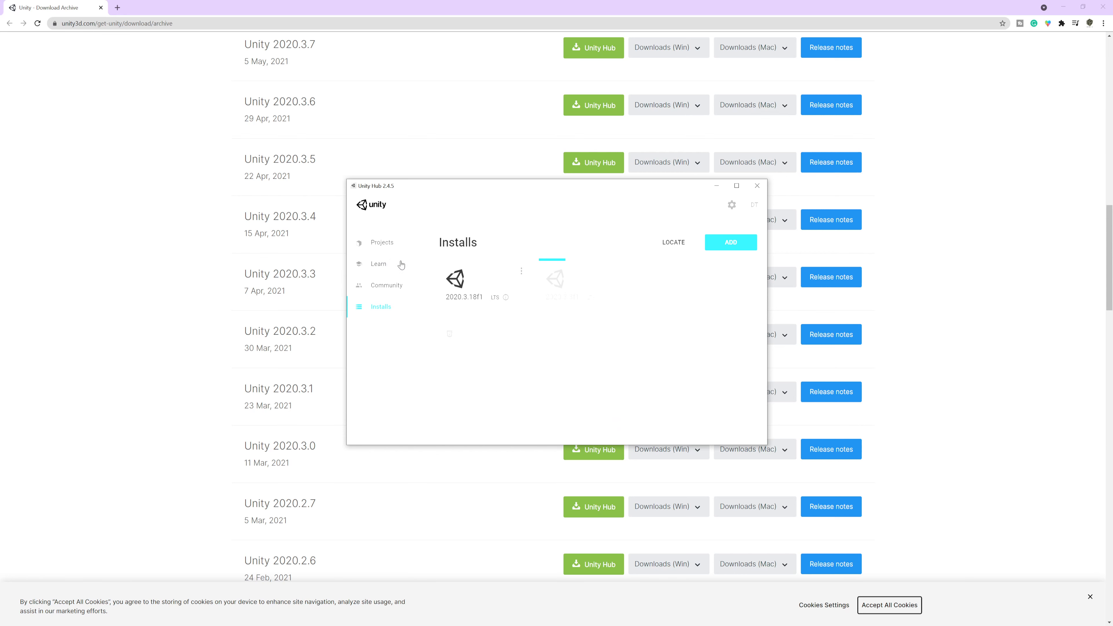
Check the projects and installed versions in Unity Hub, and open the download archive linked from the Add Unity Version dialog
click(398, 247)
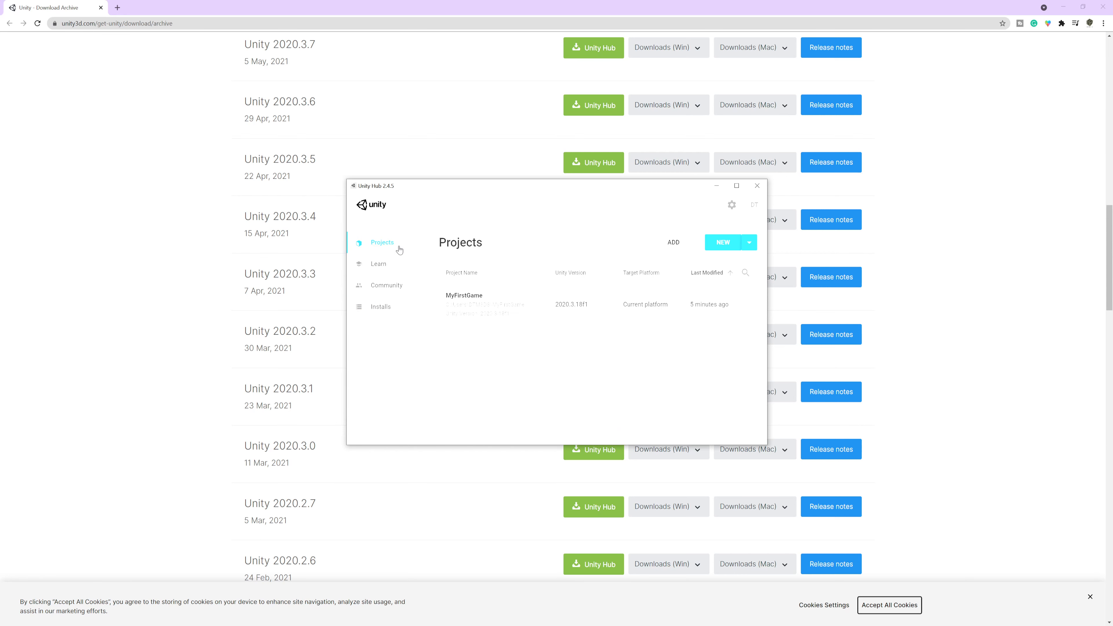
click(386, 308)
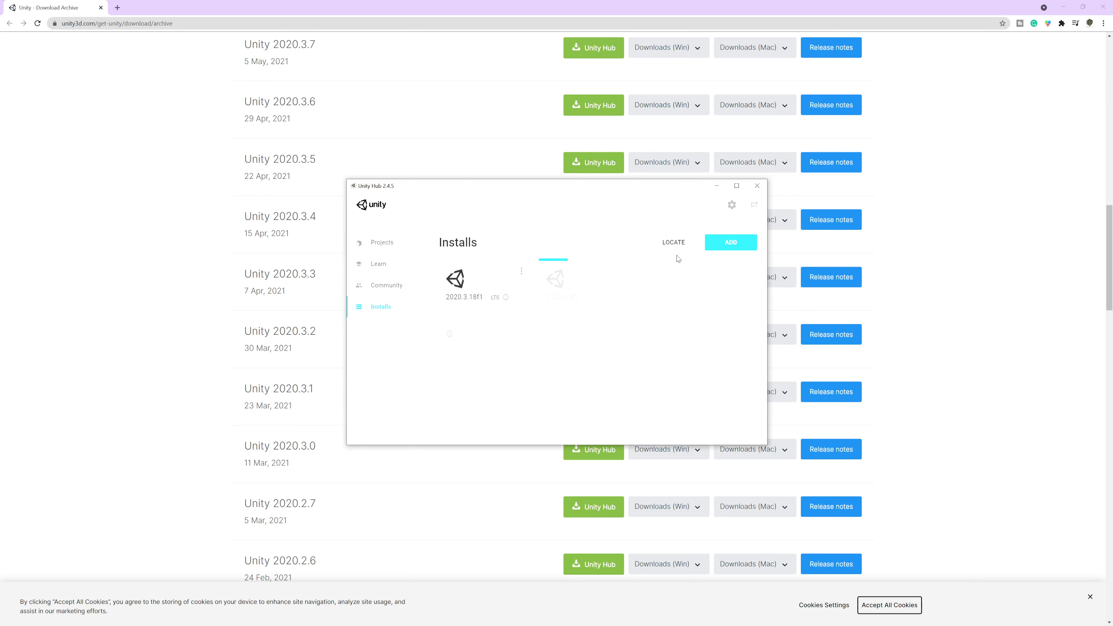
click(733, 245)
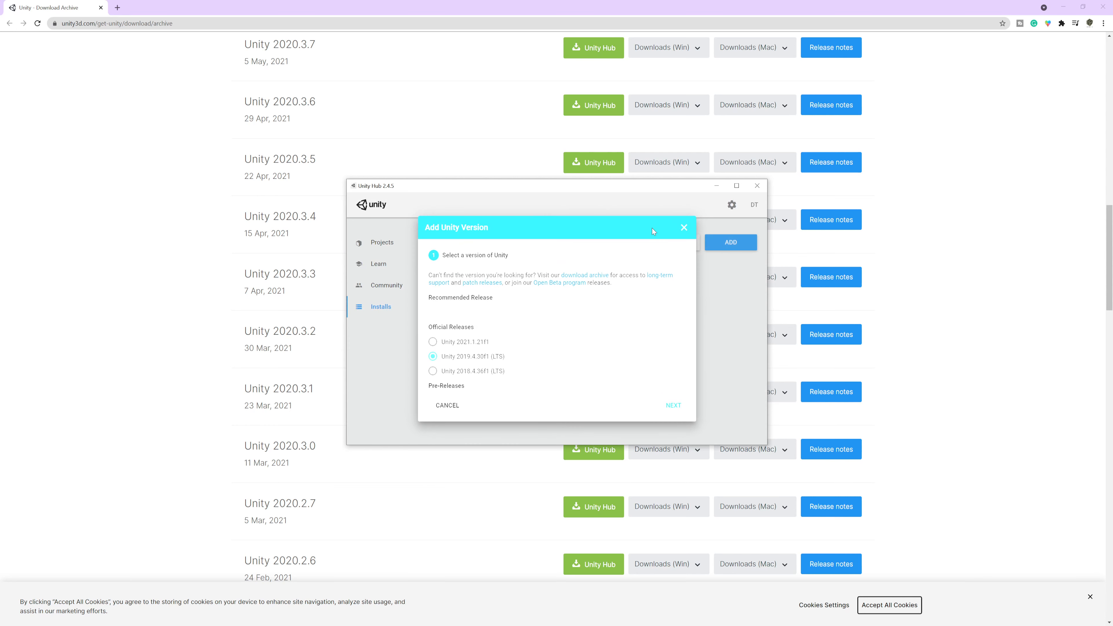
click(574, 277)
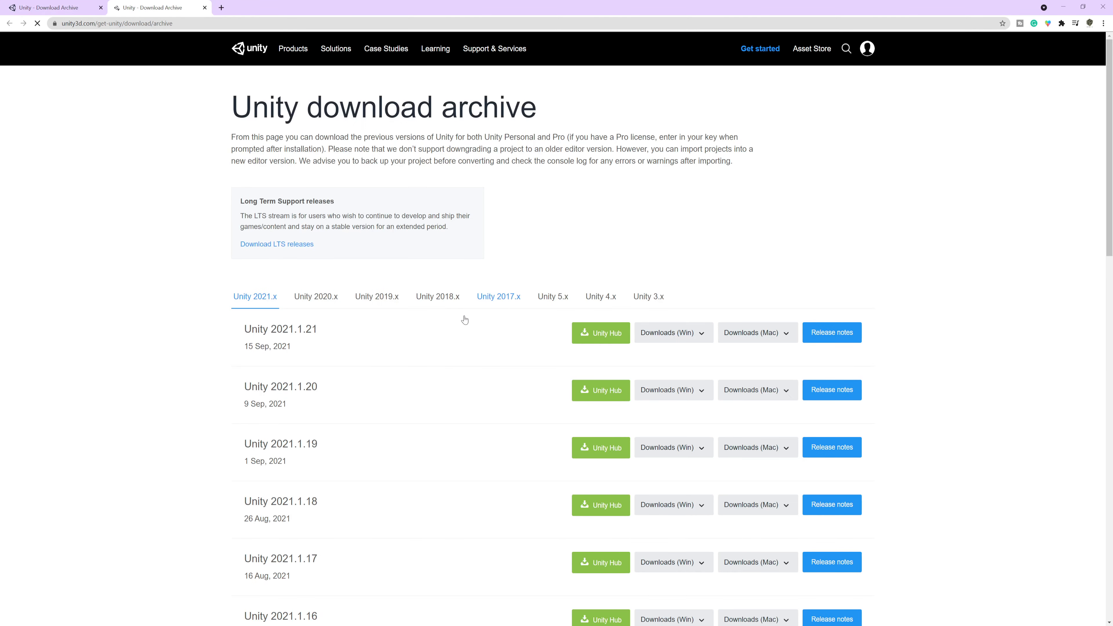
click(70, 9)
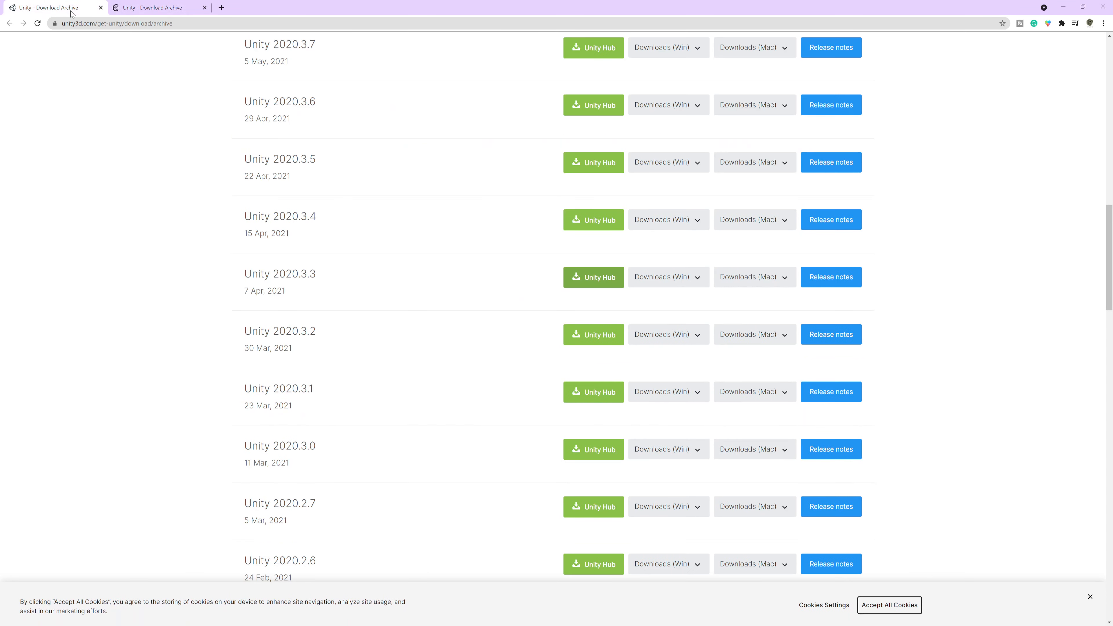
click(121, 10)
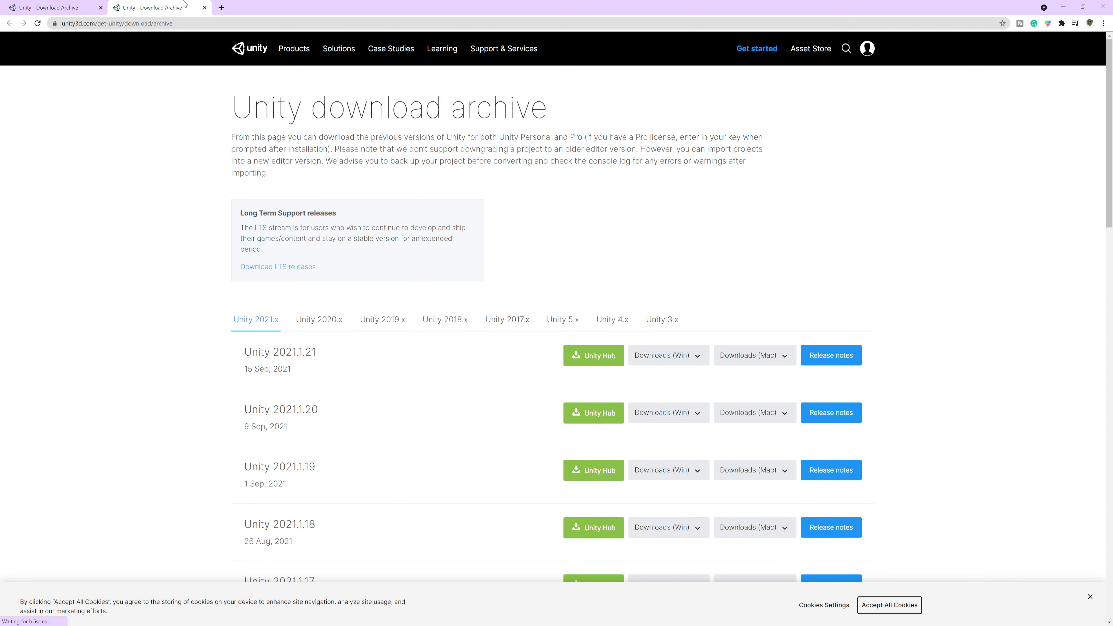
Close the duplicate download archive page and look through the Unity 2020.x releases for version 2020.3.3
click(205, 7)
scroll(398, 195, up, 7)
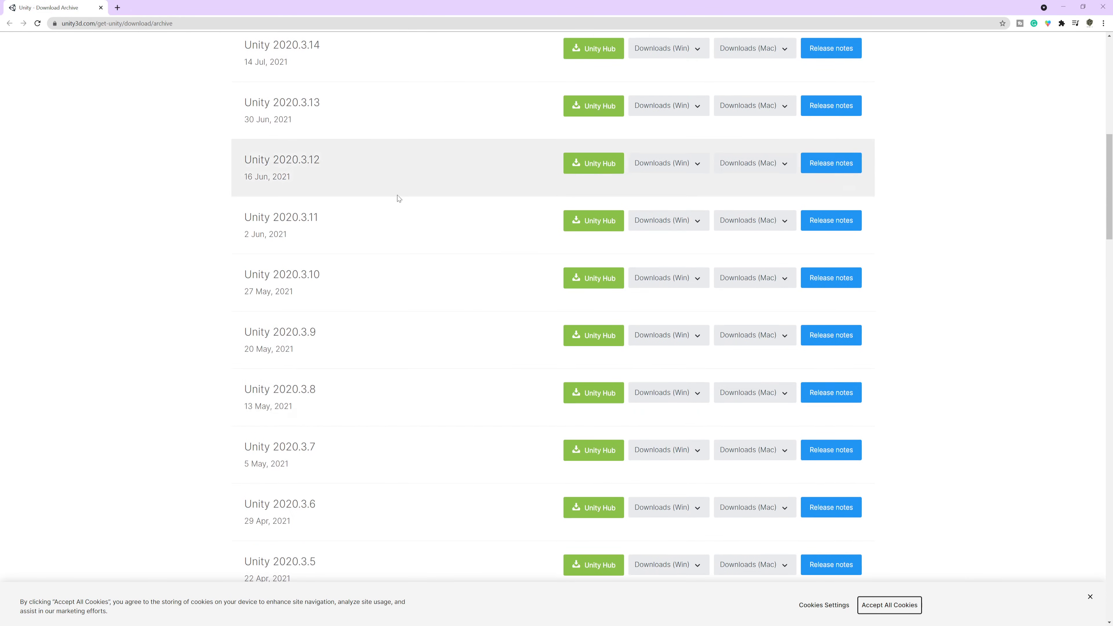
scroll(403, 216, down, 3)
scroll(410, 257, down, 6)
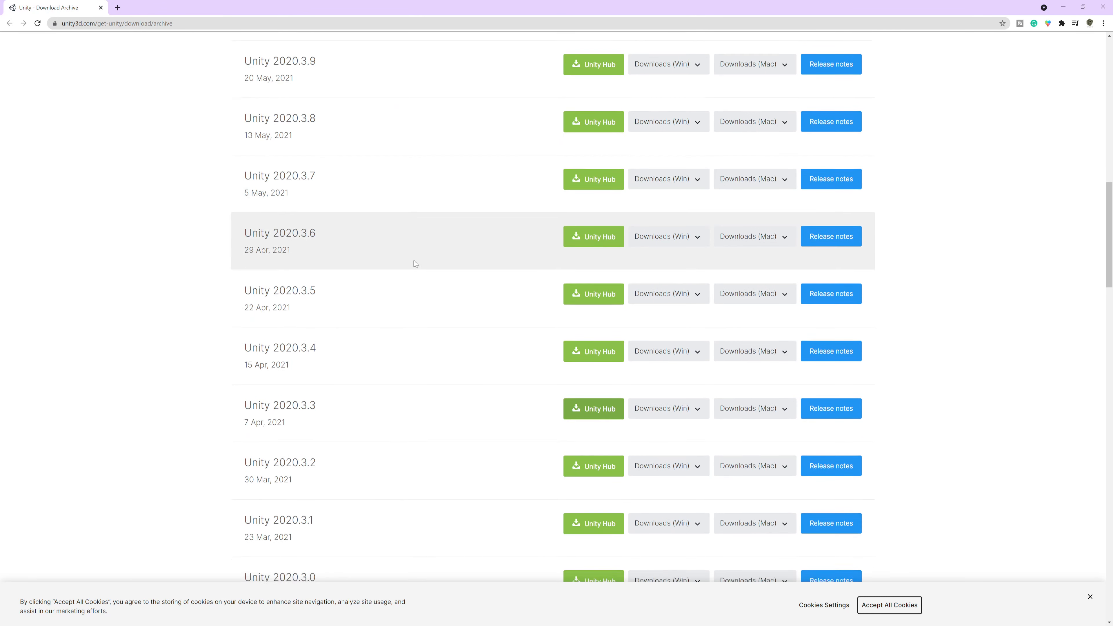
scroll(414, 263, up, 2)
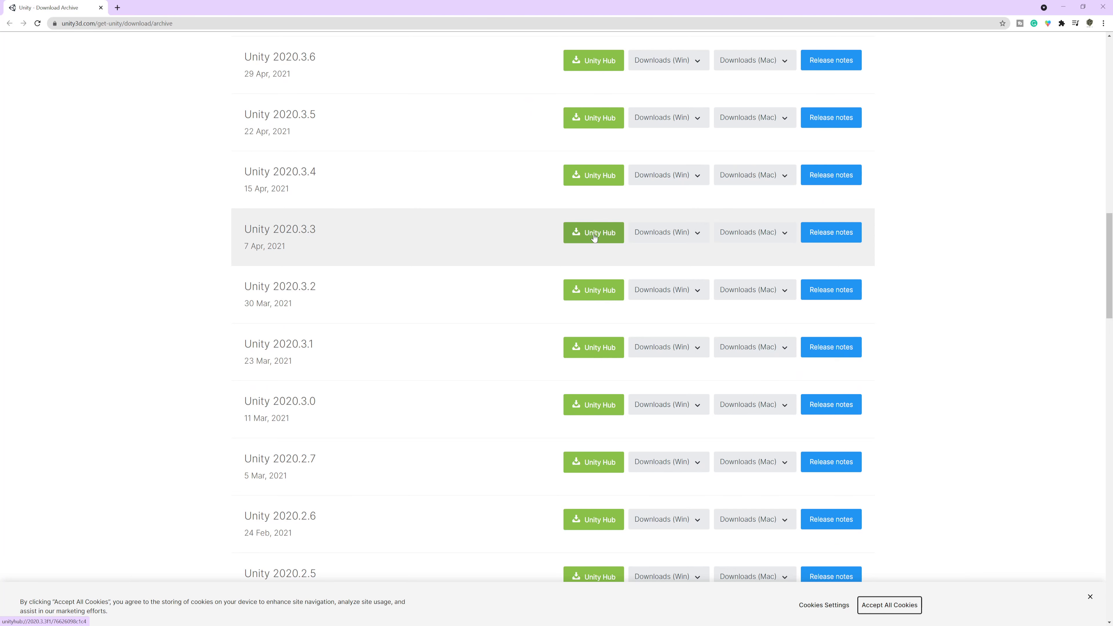
scroll(547, 238, up, 12)
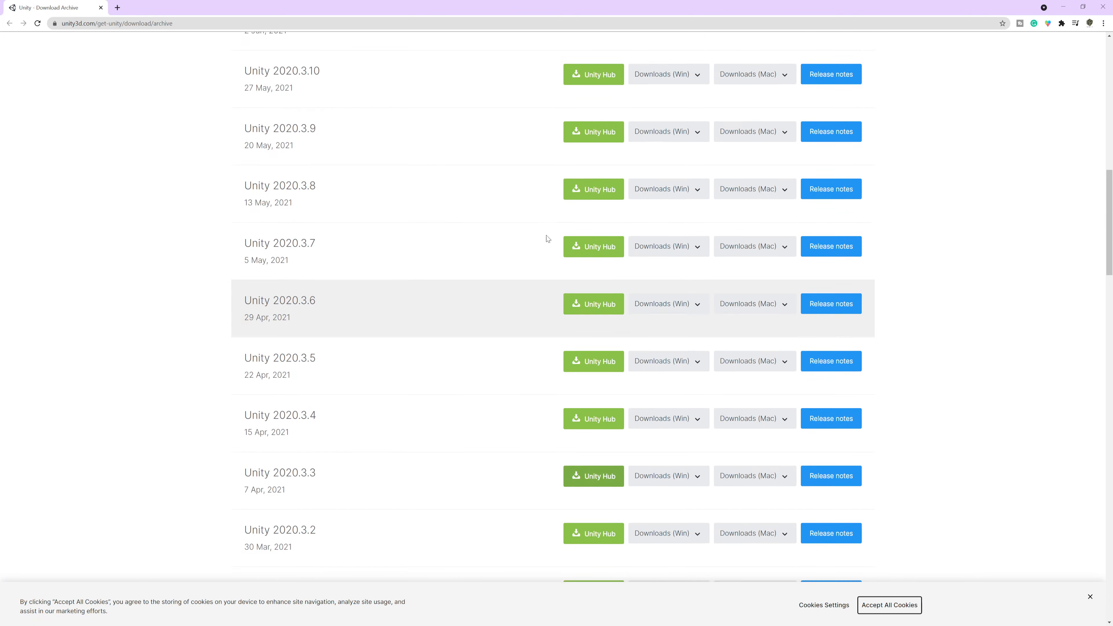
scroll(545, 238, up, 5)
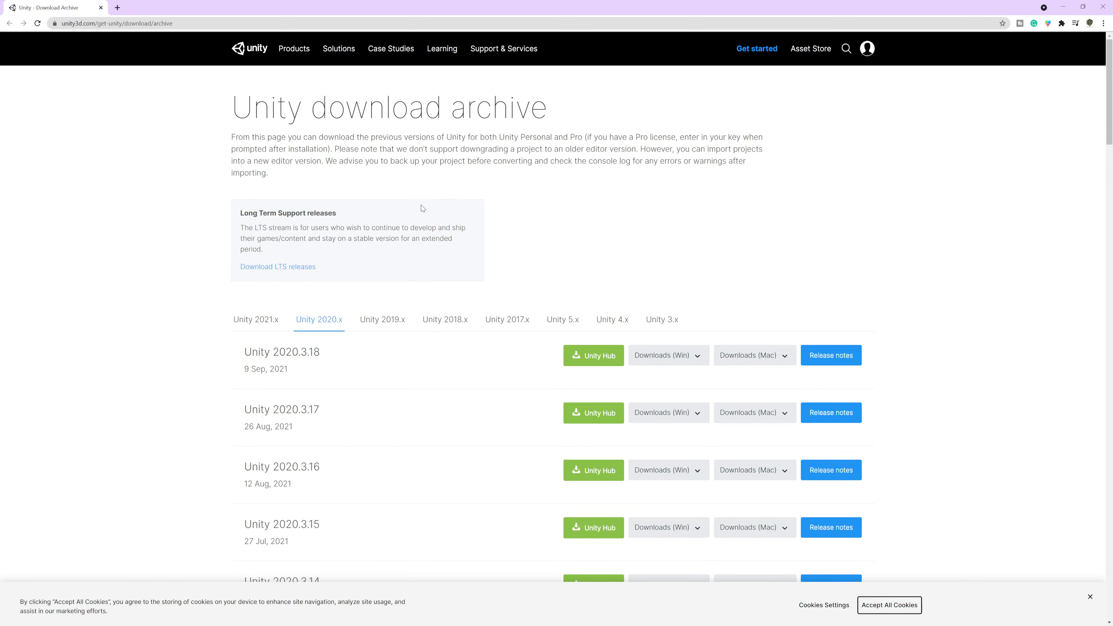
Open the LTS releases page from the download archive and examine its first page of Long Term Support versions
click(289, 269)
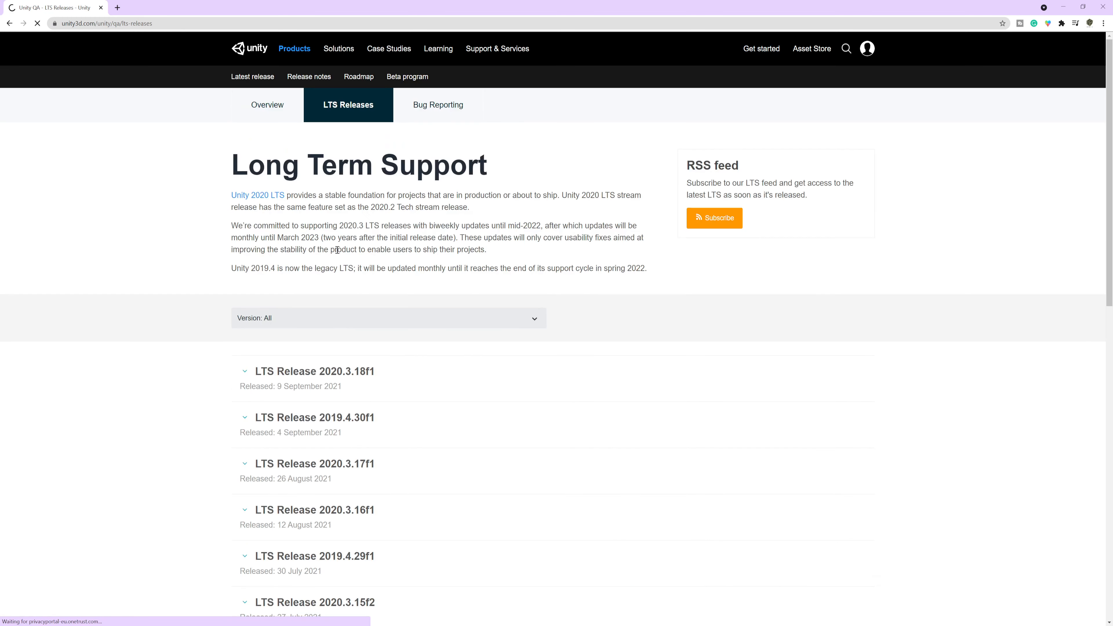
scroll(367, 331, down, 5)
scroll(367, 331, down, 7)
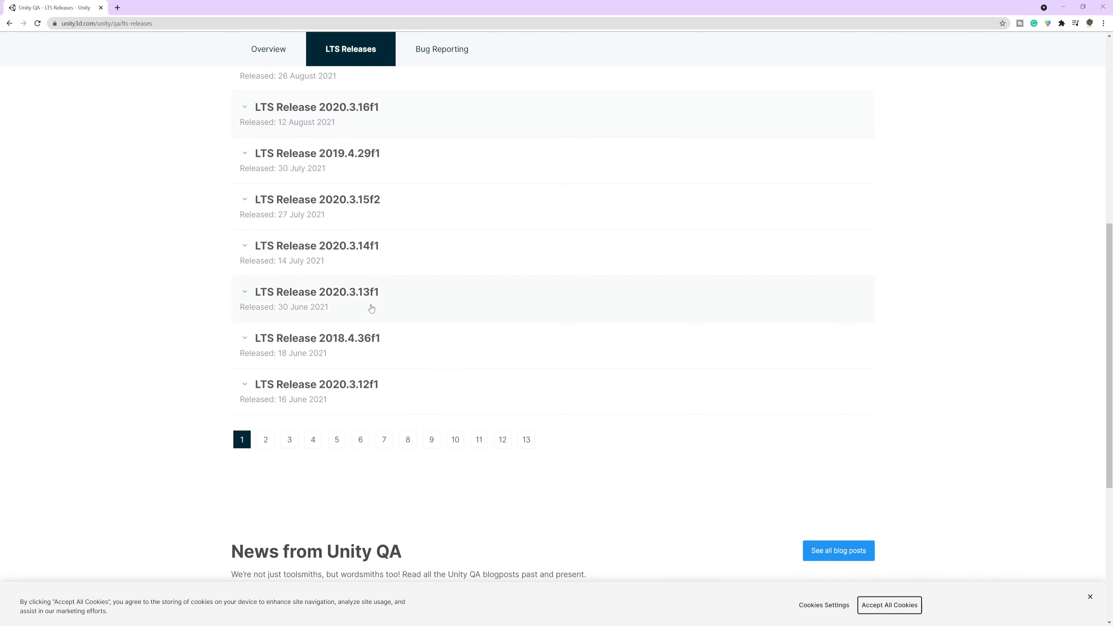
scroll(372, 308, up, 4)
scroll(373, 309, up, 2)
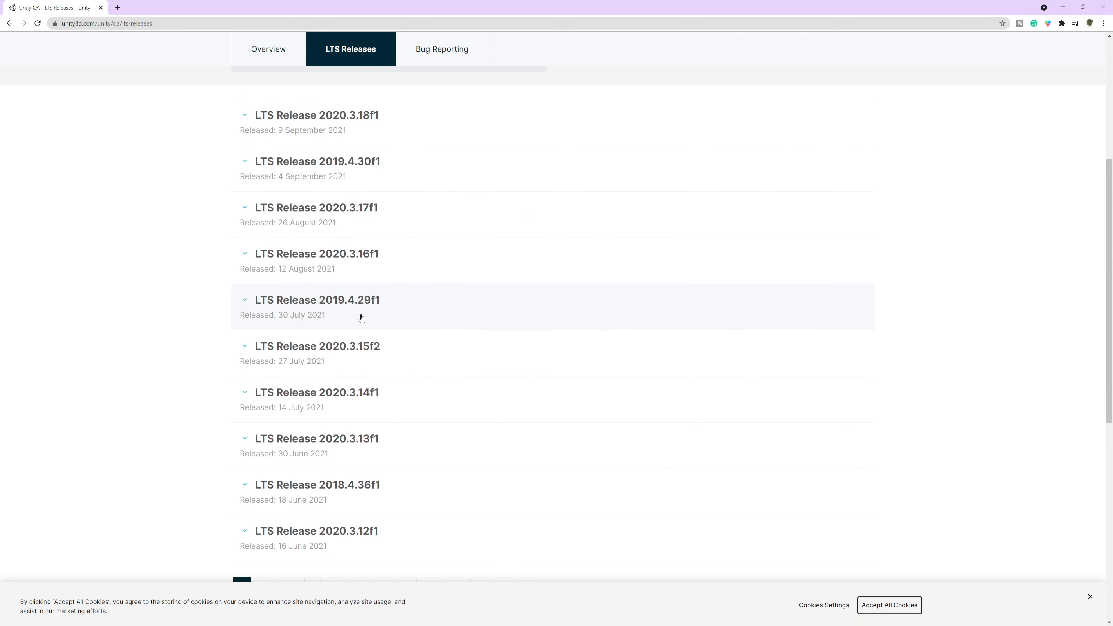
scroll(362, 318, up, 4)
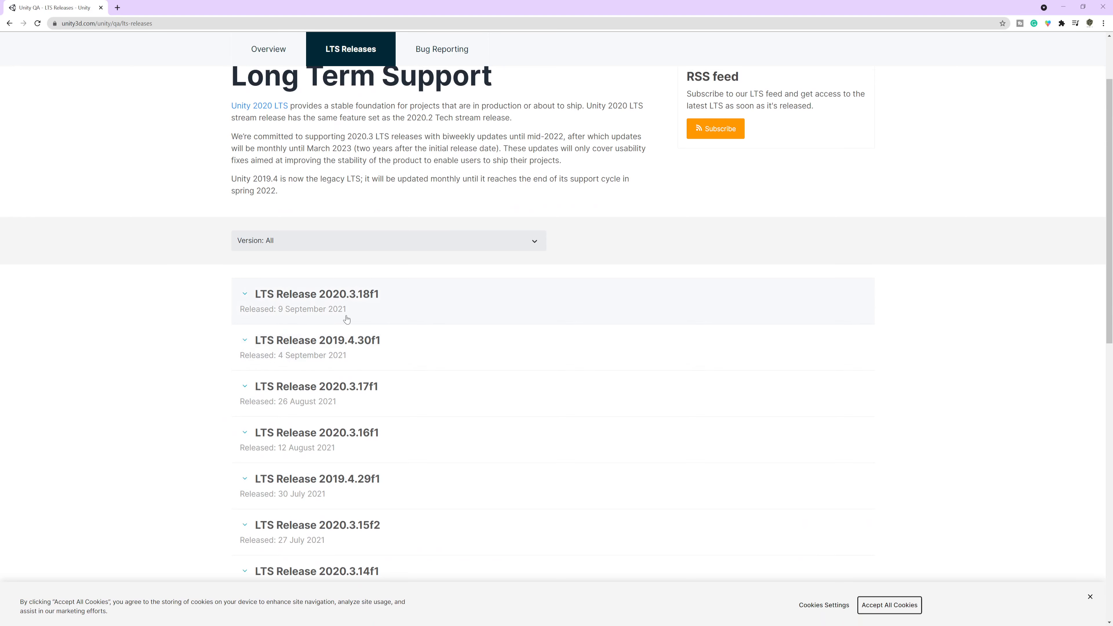
scroll(346, 319, down, 1)
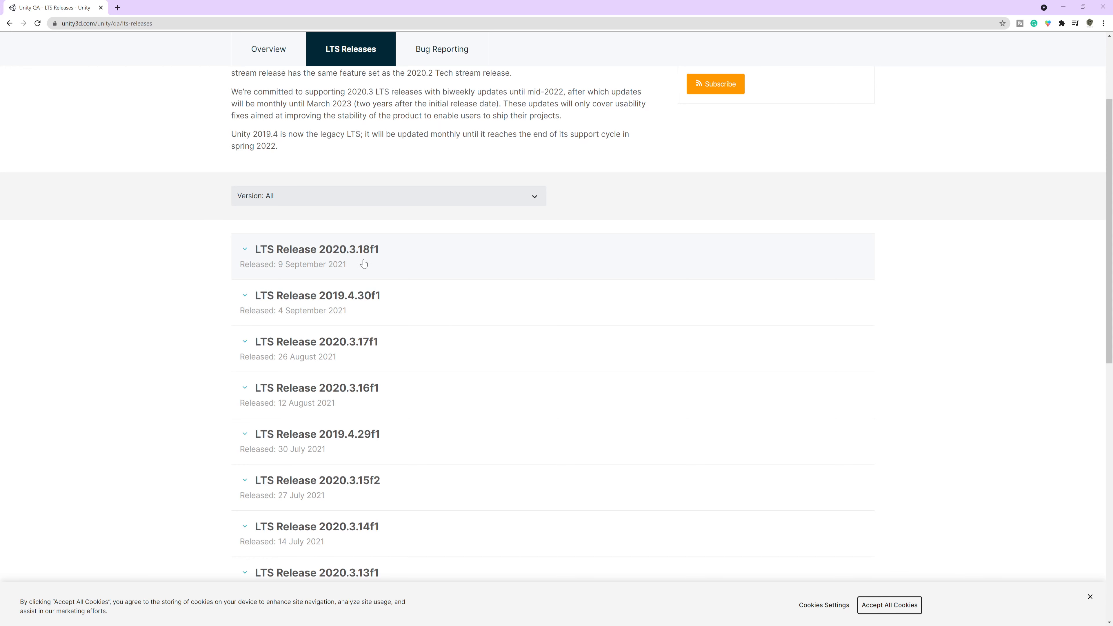
scroll(364, 263, down, 5)
scroll(363, 299, down, 2)
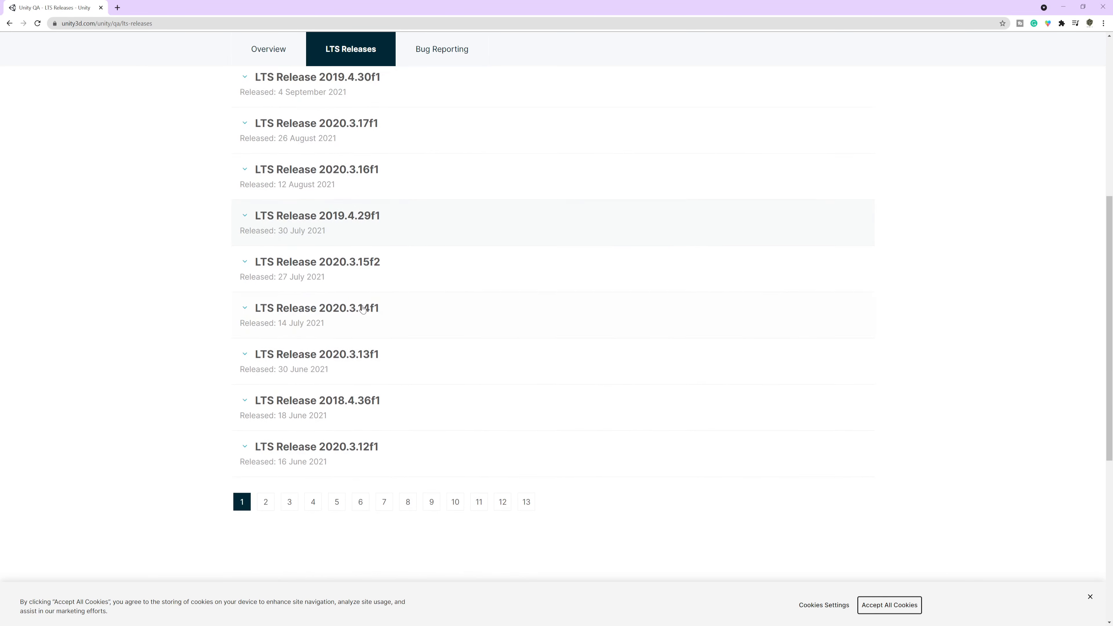
scroll(345, 321, up, 1)
scroll(347, 322, down, 2)
scroll(347, 323, down, 2)
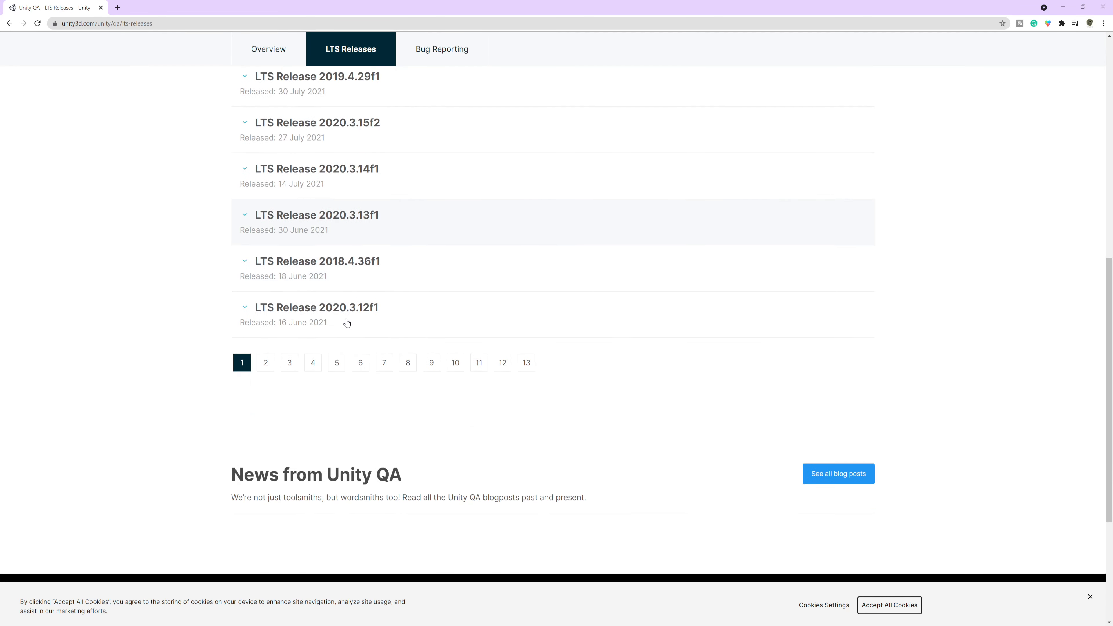
scroll(347, 323, up, 10)
scroll(347, 323, down, 7)
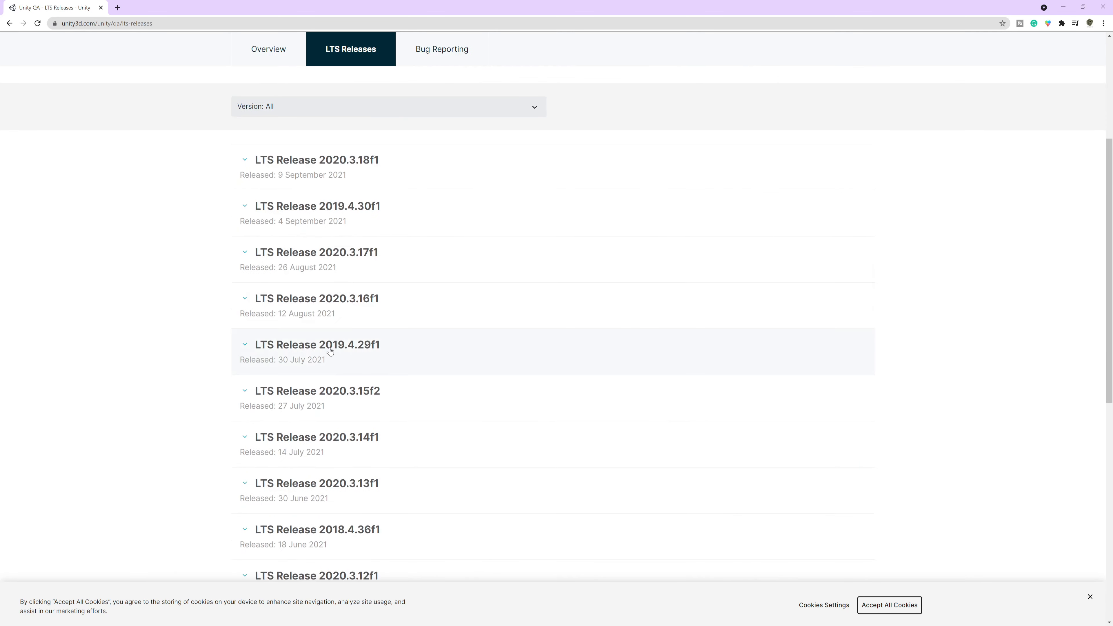
Look through pages 2 and 3 of the LTS releases list for LTS Release 2020.3.3f1
click(265, 452)
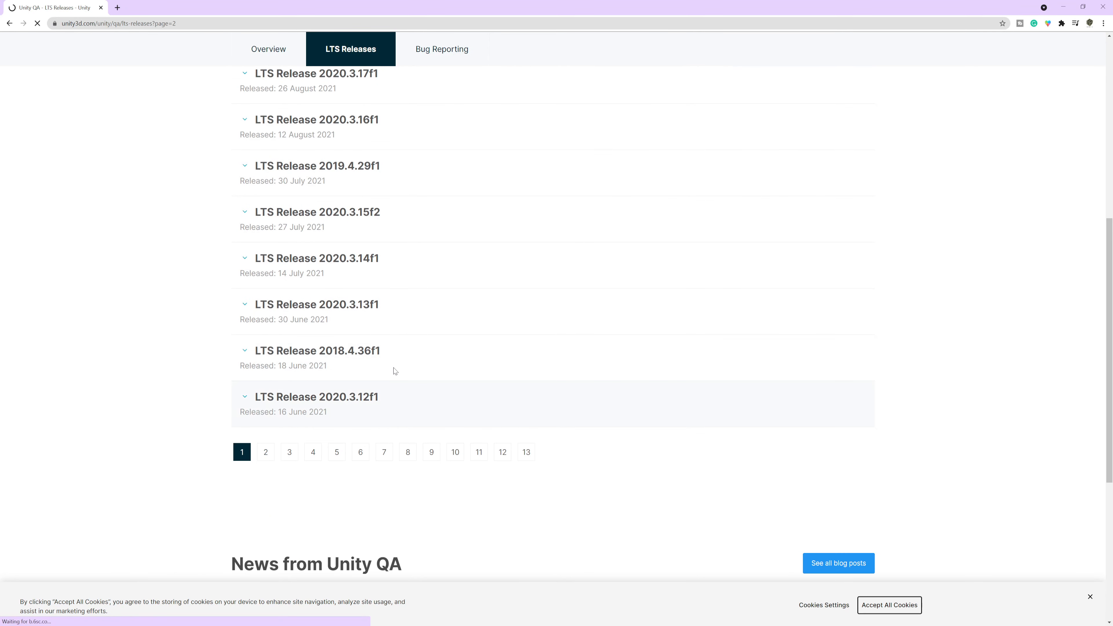
scroll(365, 397, down, 6)
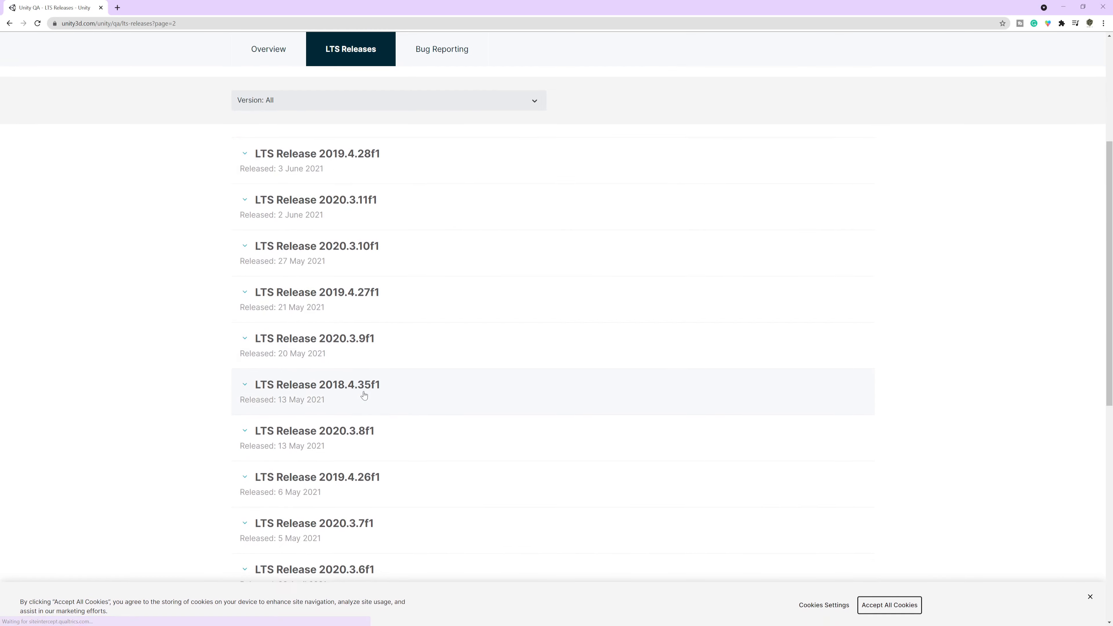
scroll(364, 395, down, 3)
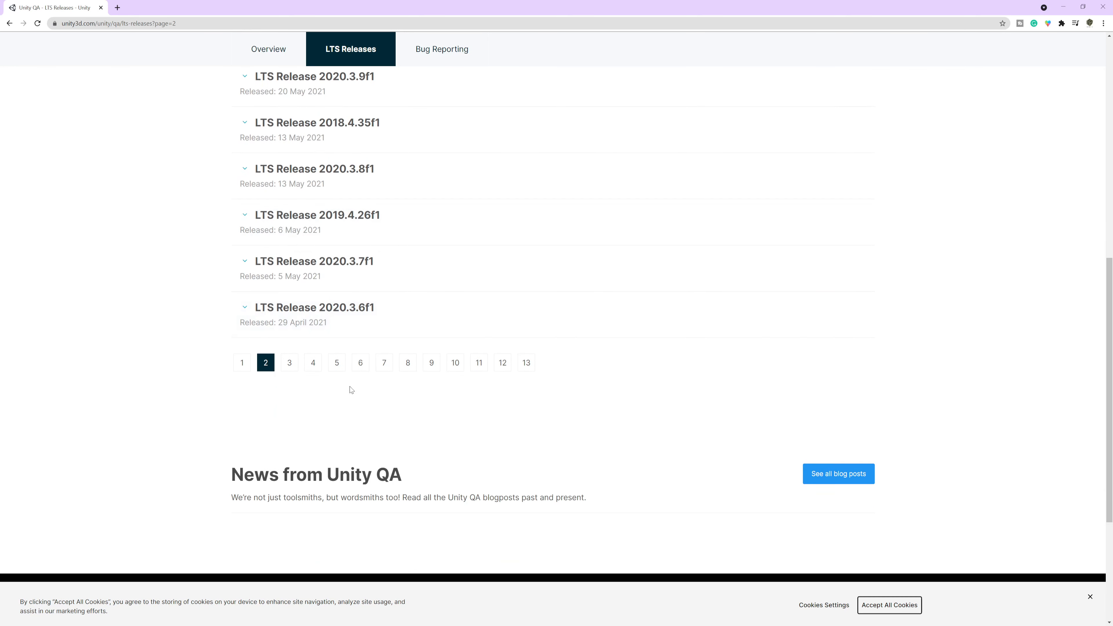
click(288, 363)
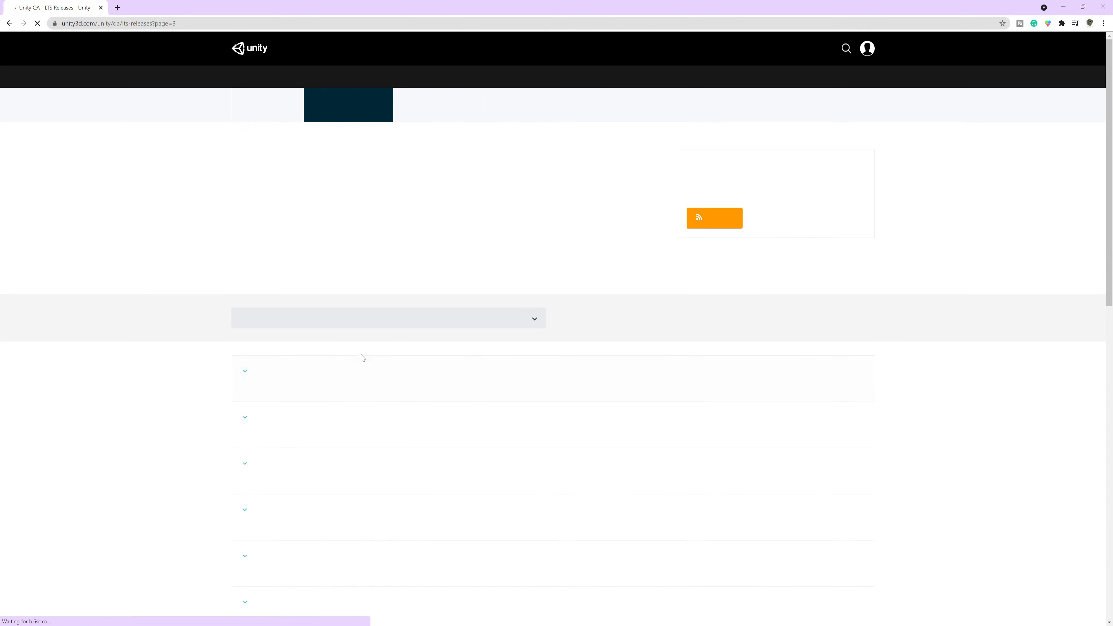
scroll(363, 357, down, 6)
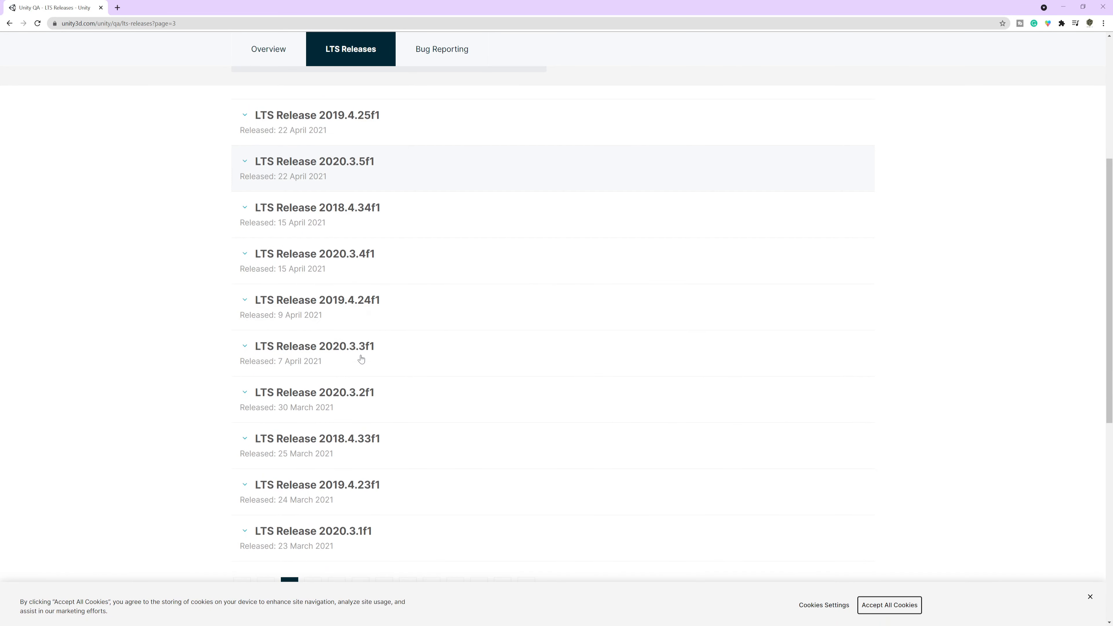
scroll(377, 298, down, 1)
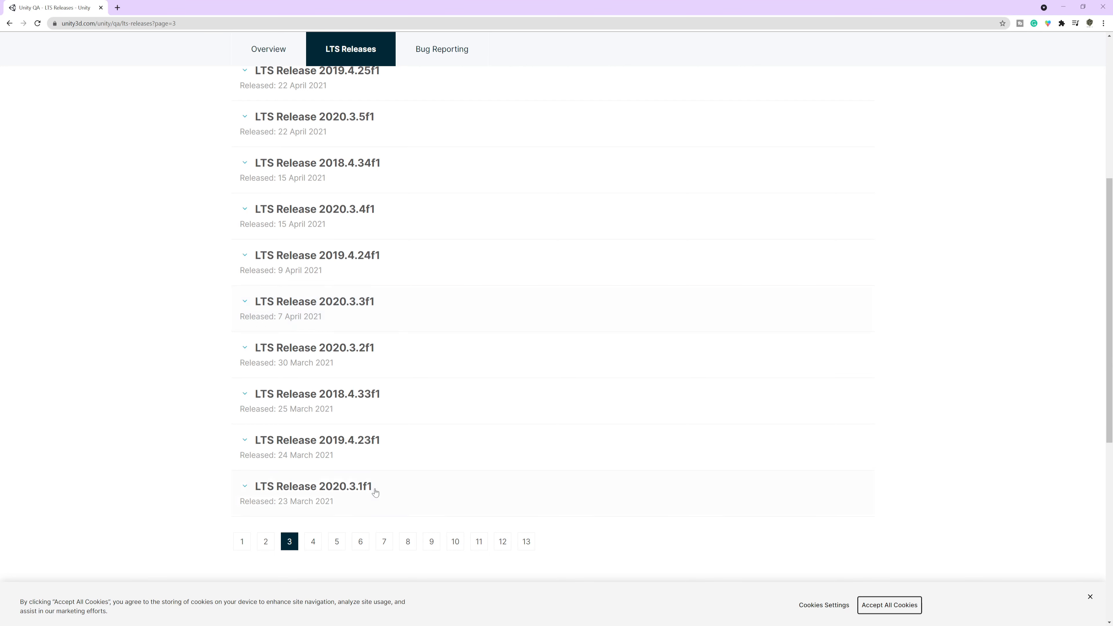
Switch to Unity Hub, cancel the Add Unity Version dialog, check the installs beside the LTS list, and return to the browser
click(579, 624)
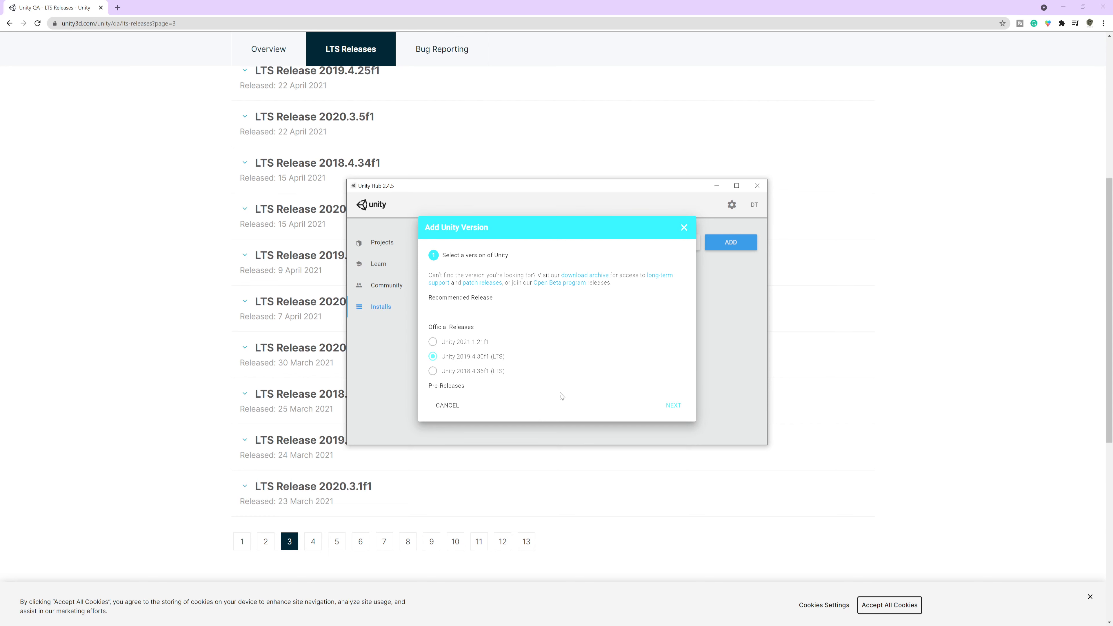
click(454, 407)
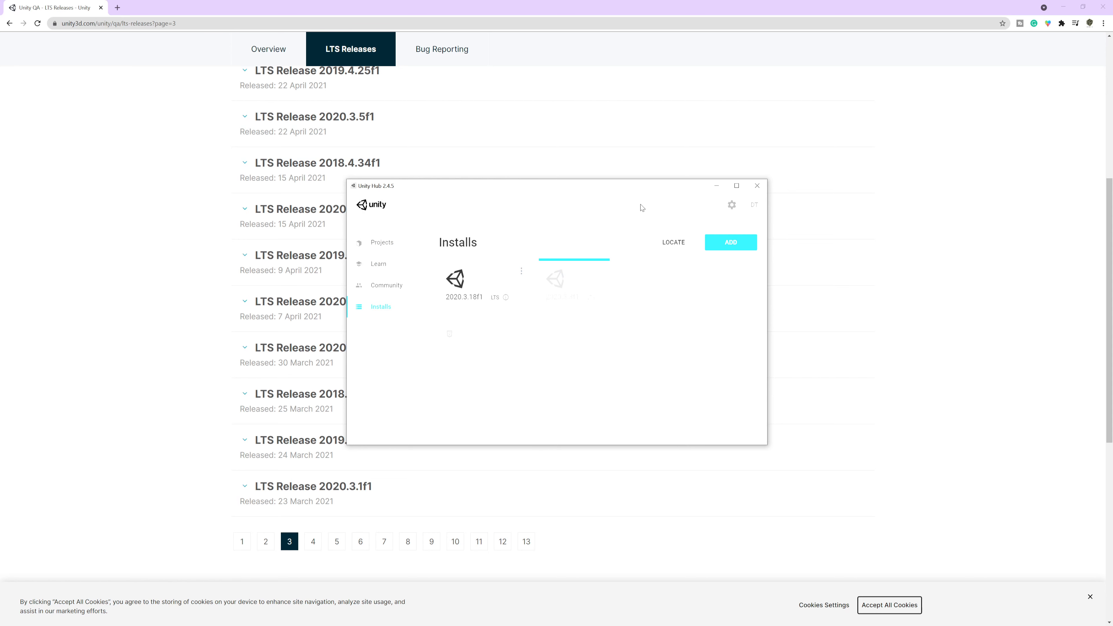
drag(536, 194, 649, 196)
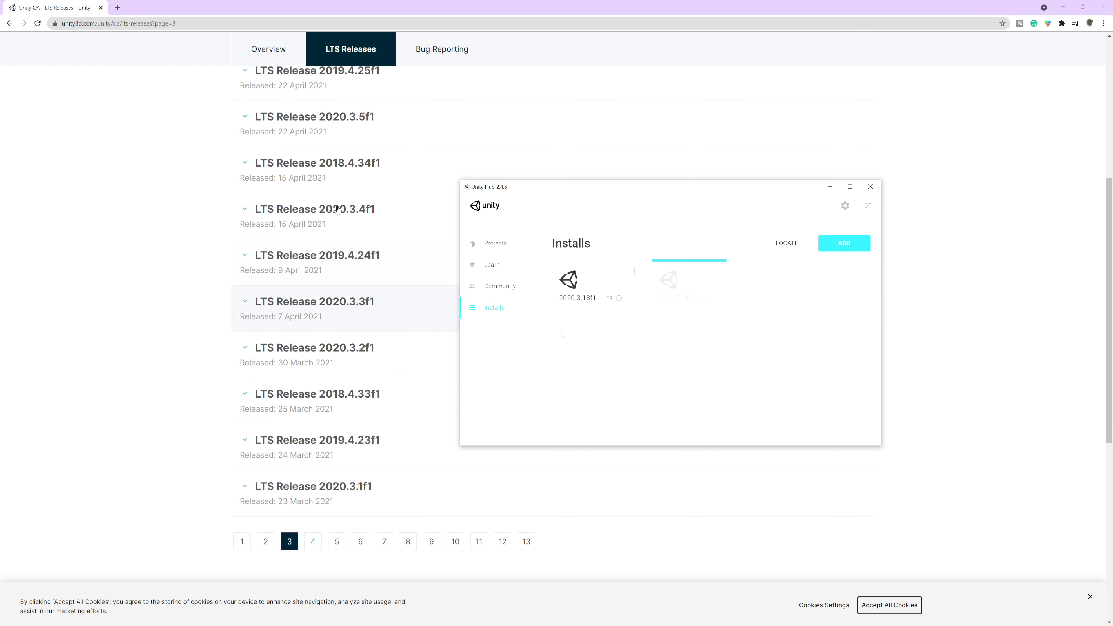
click(122, 138)
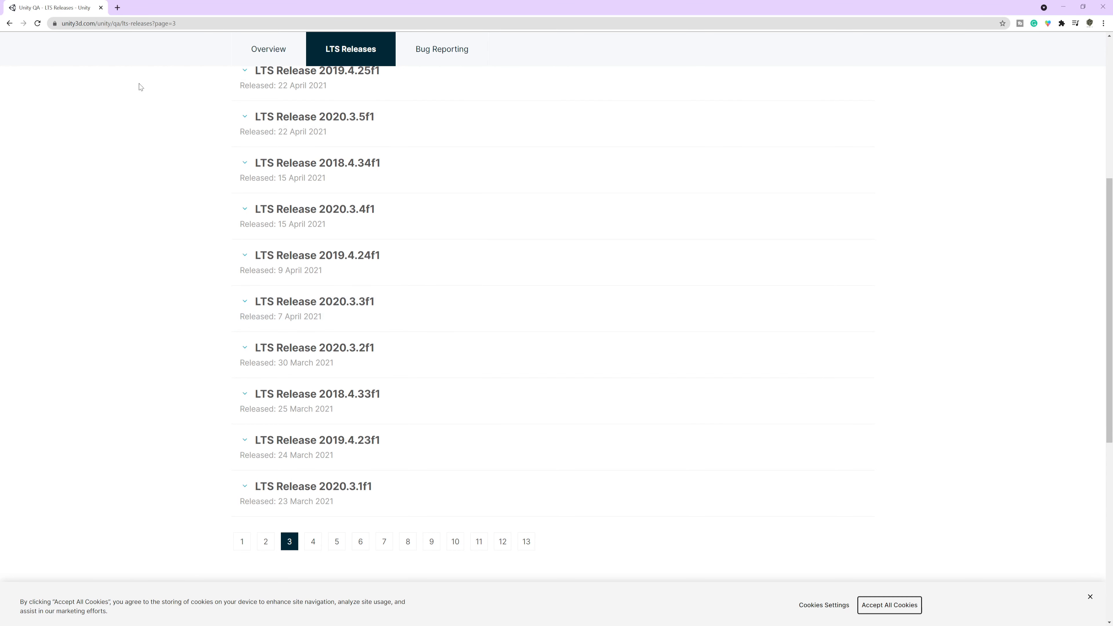
Go back to the first LTS releases page, view the Unity QA Overview page, and return to LTS Releases
click(15, 23)
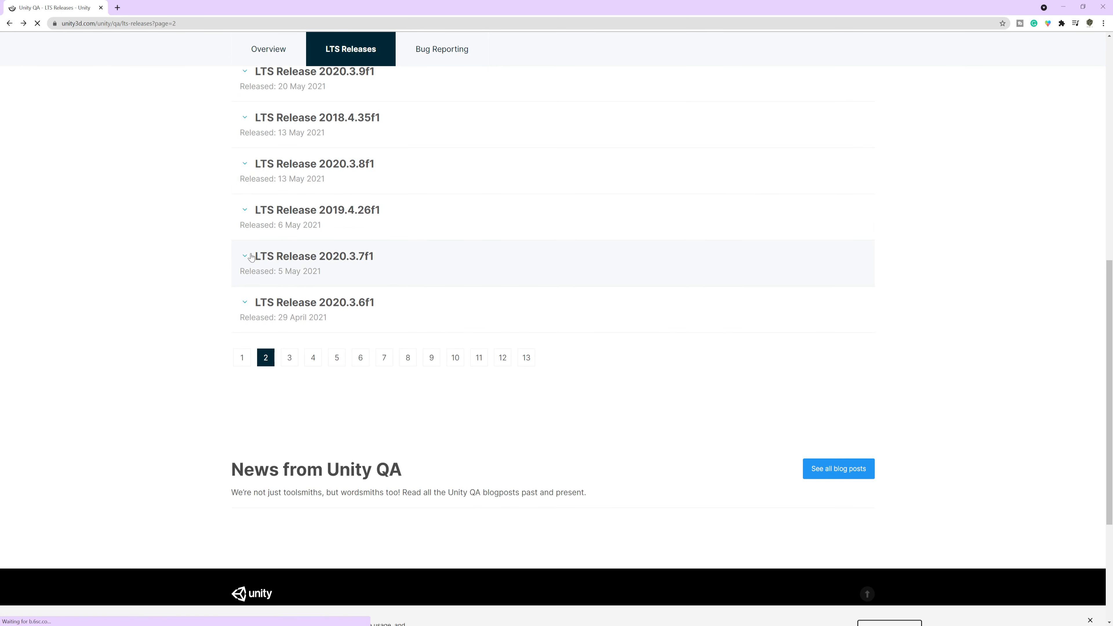
click(8, 24)
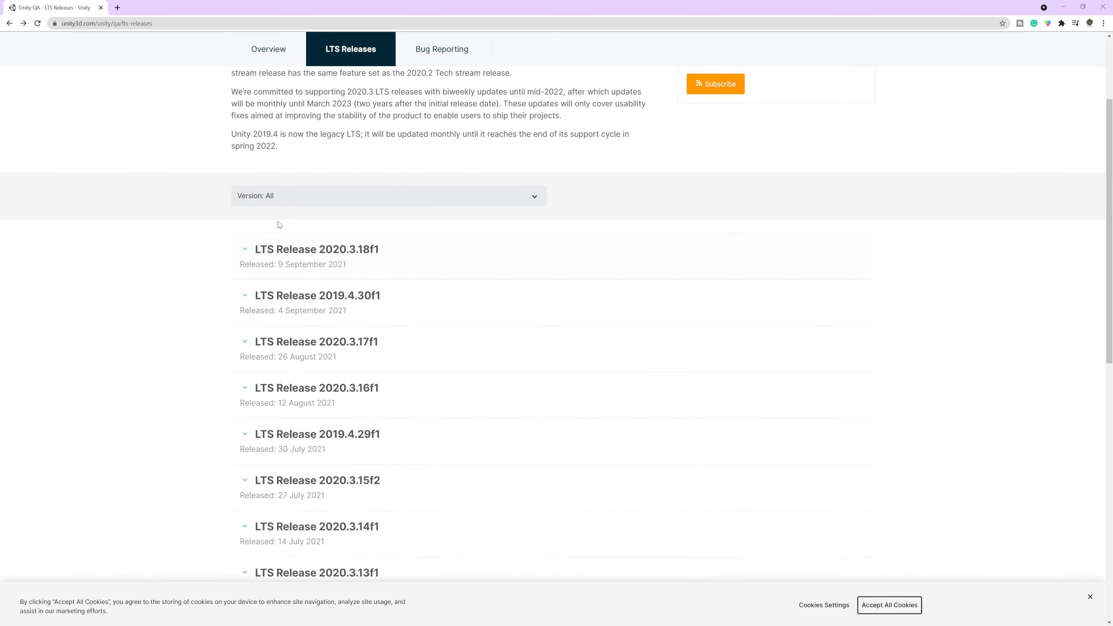
scroll(343, 271, up, 3)
click(262, 108)
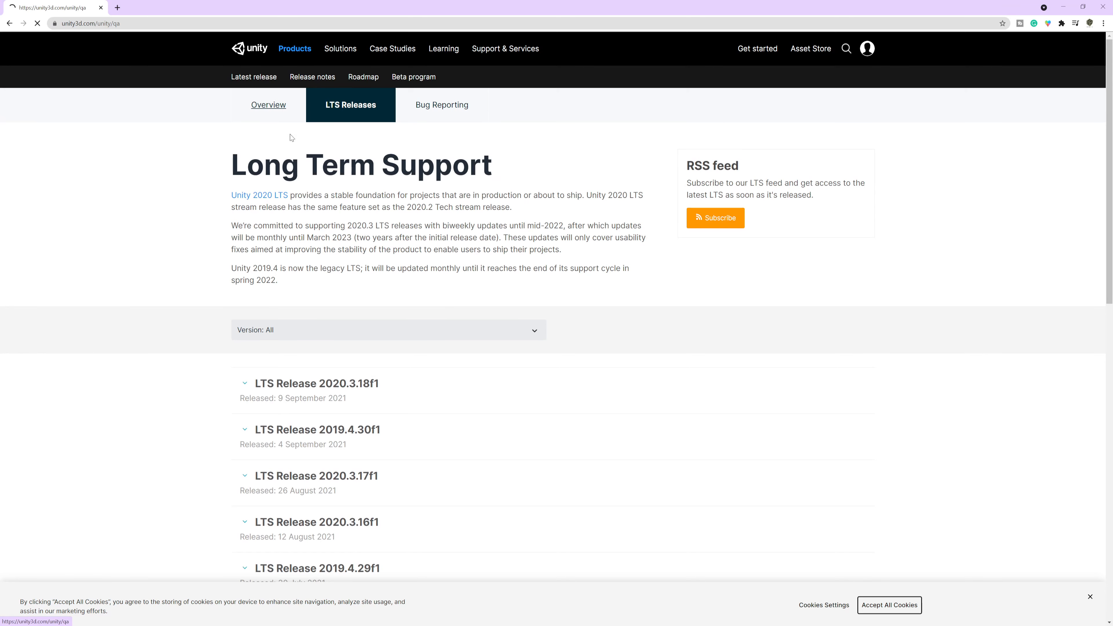
scroll(324, 220, down, 4)
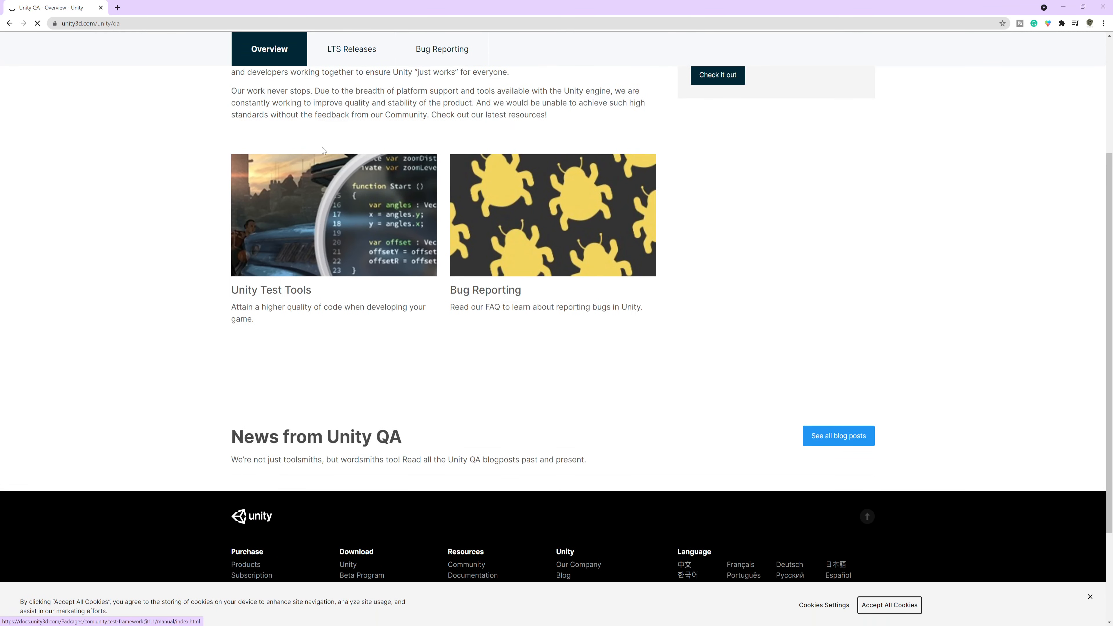
click(363, 70)
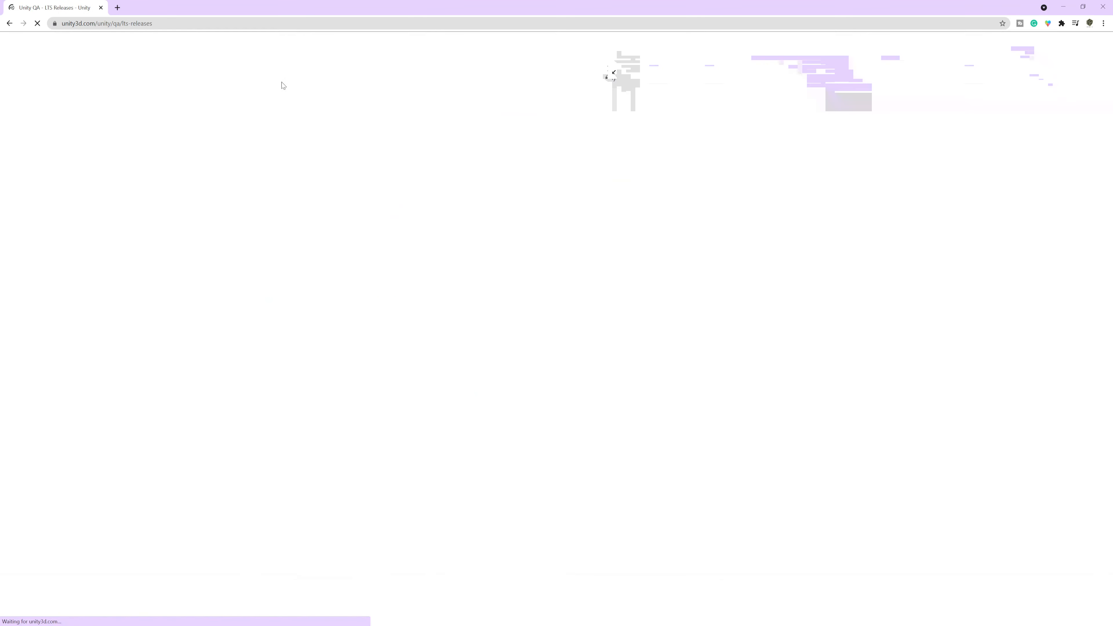
Open the latest release page for Unity 2020.3.0 and examine its Windows and macOS component installers and additional resources
click(269, 84)
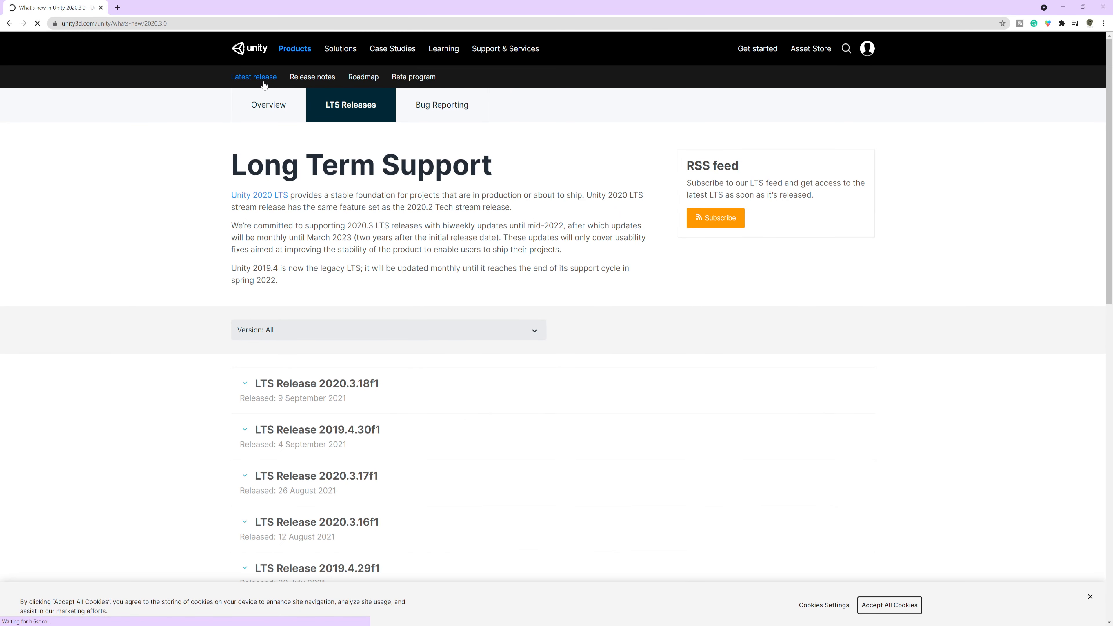
scroll(303, 154, down, 4)
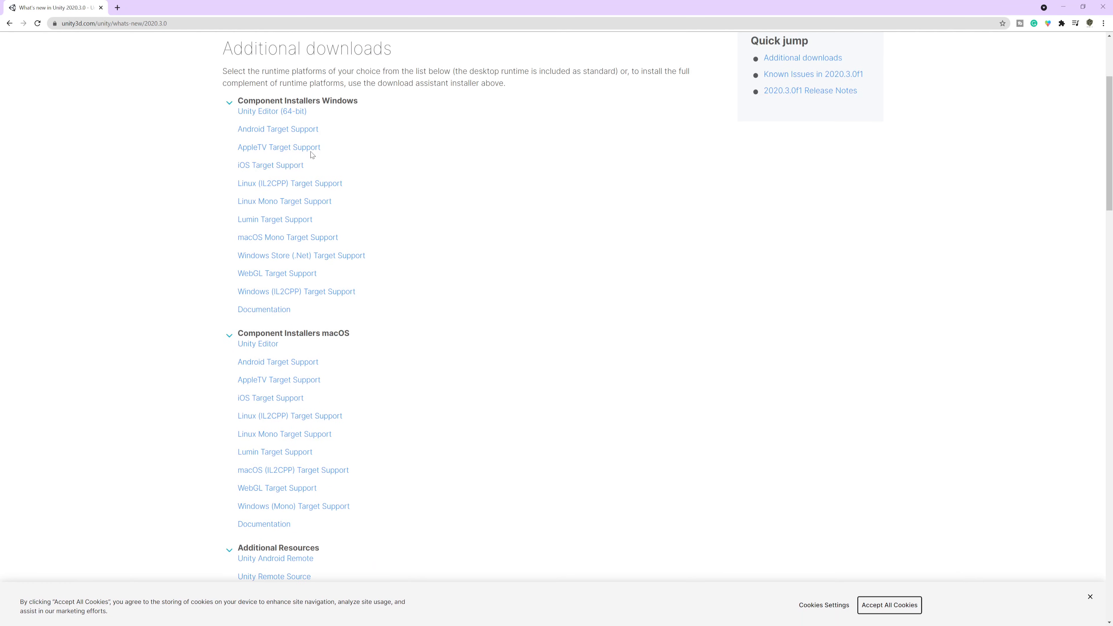
scroll(263, 114, up, 4)
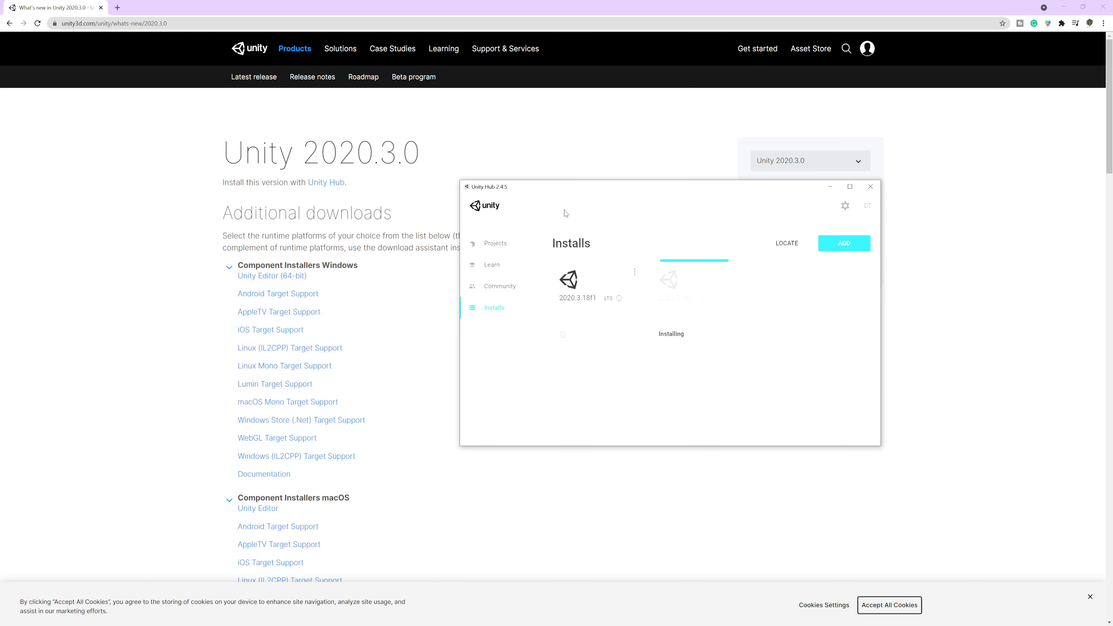
scroll(395, 244, down, 4)
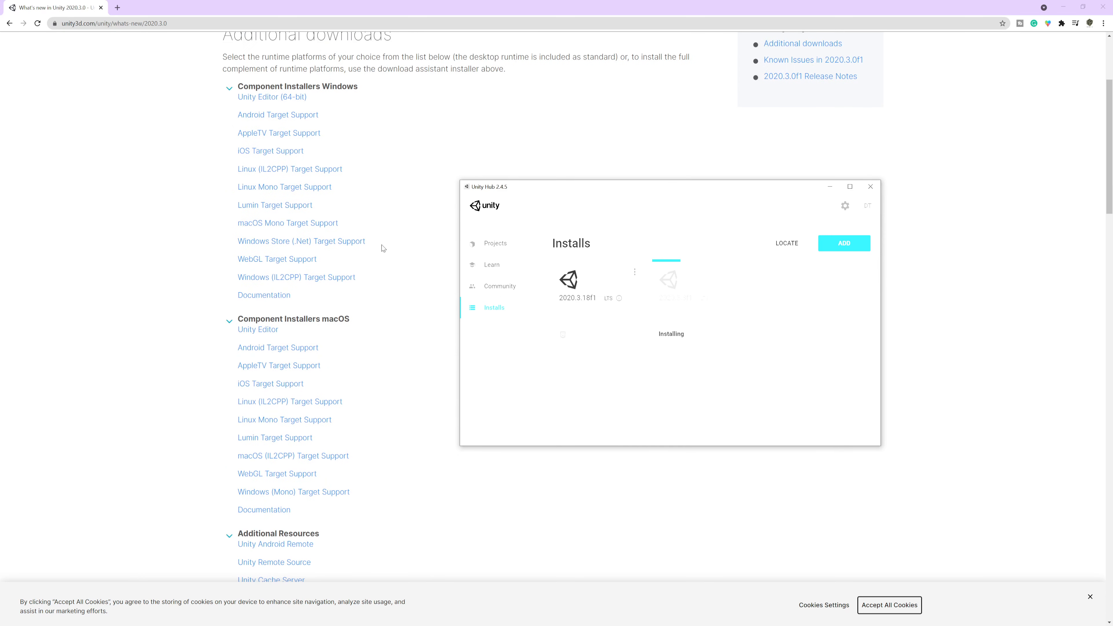
scroll(281, 232, up, 2)
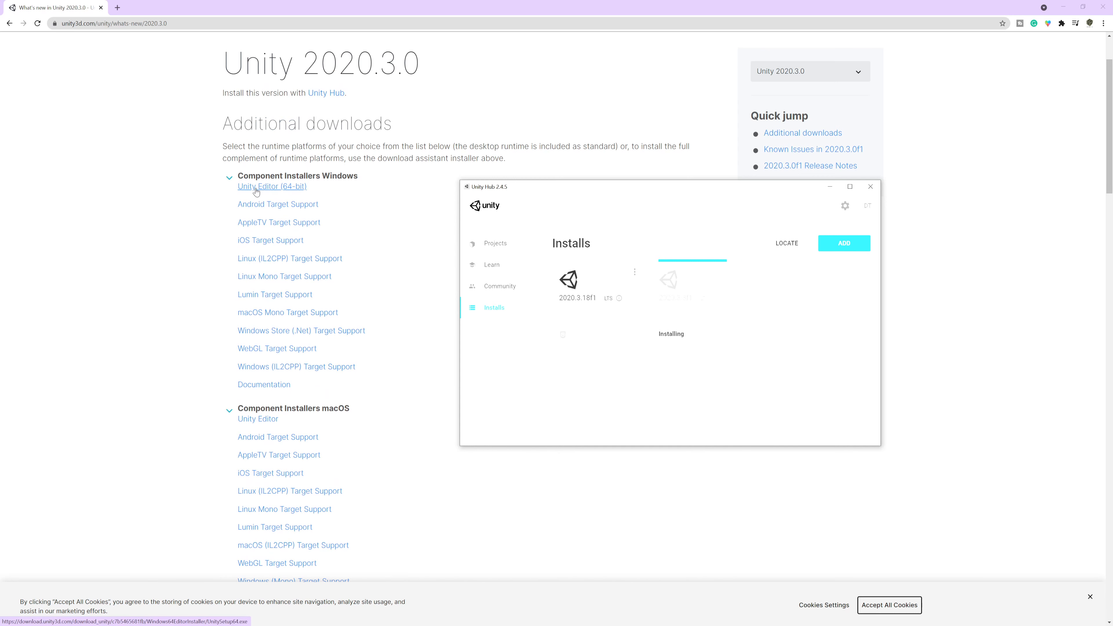
scroll(645, 277, down, 6)
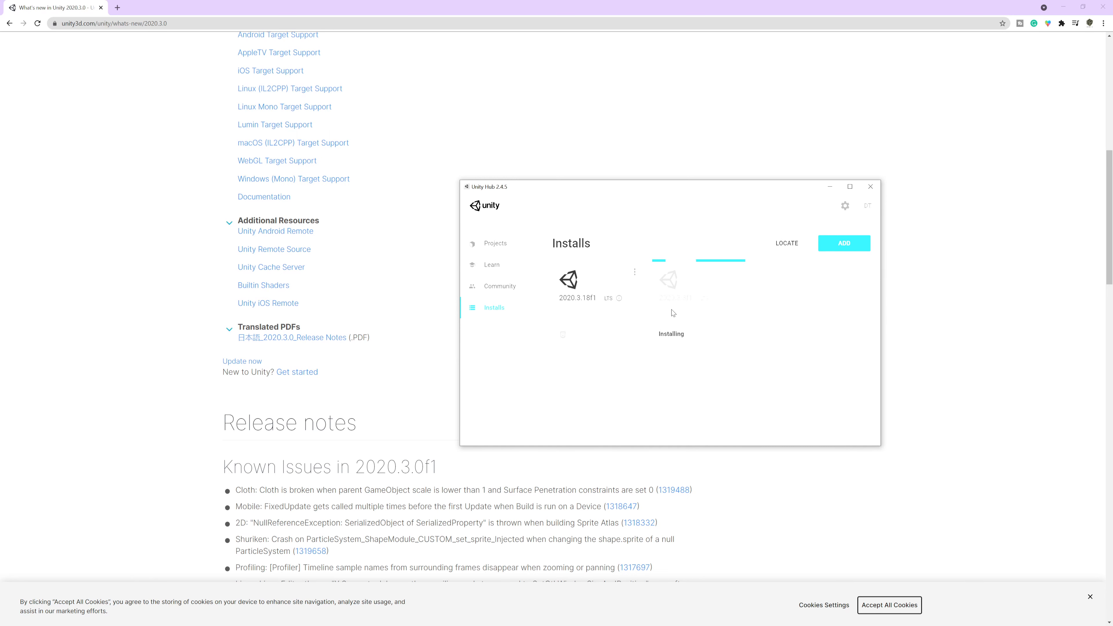
View the modules that can be added to Unity 2020.3.18f1 and cancel the Add Modules dialog
click(635, 275)
click(602, 281)
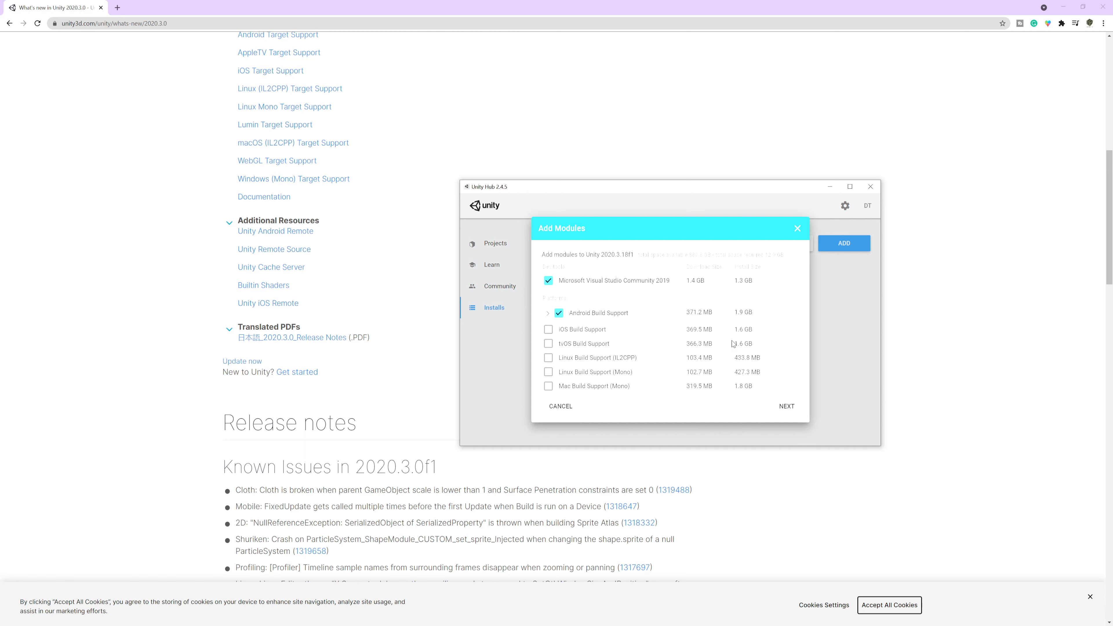
click(555, 407)
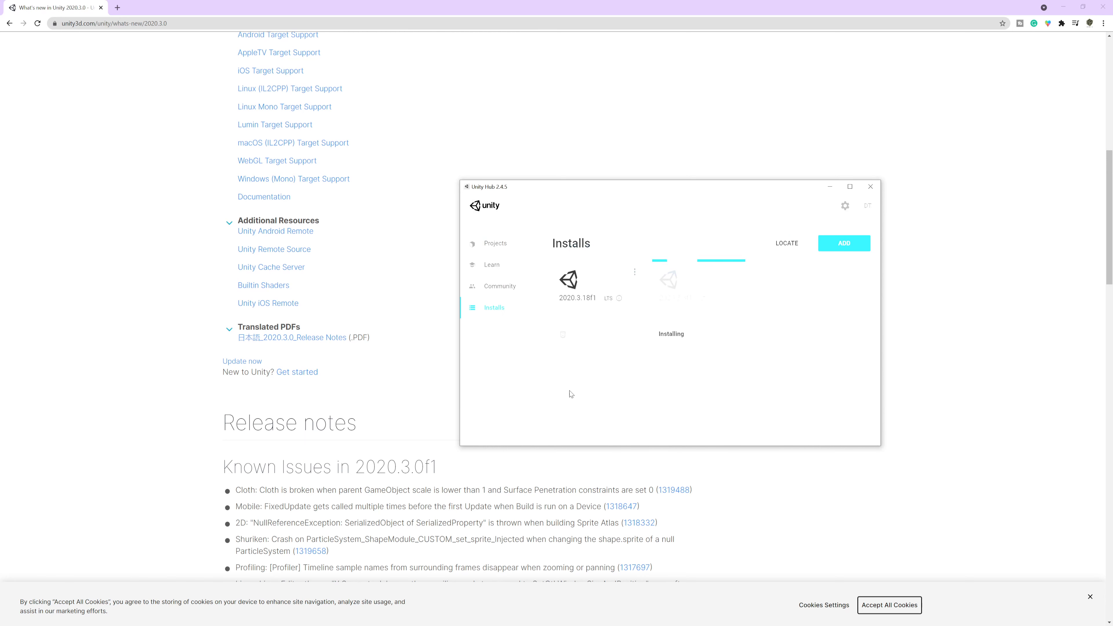
Examine the full Add Modules list for Unity 2020.3.18f1, including the Android Build Support sub-items, and cancel without adding any
click(635, 279)
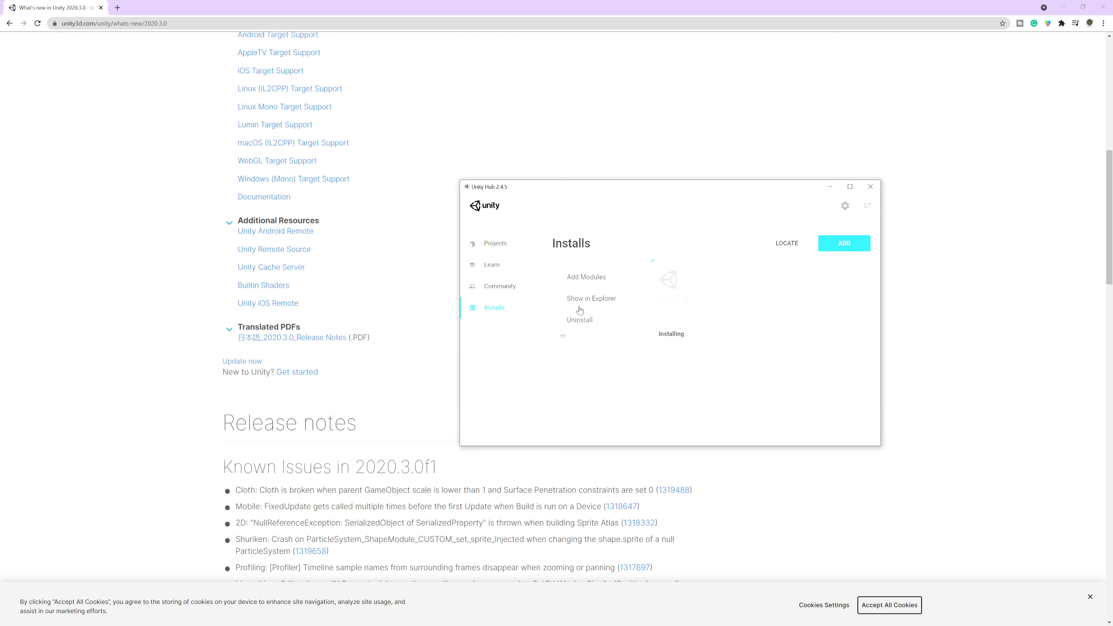
click(587, 277)
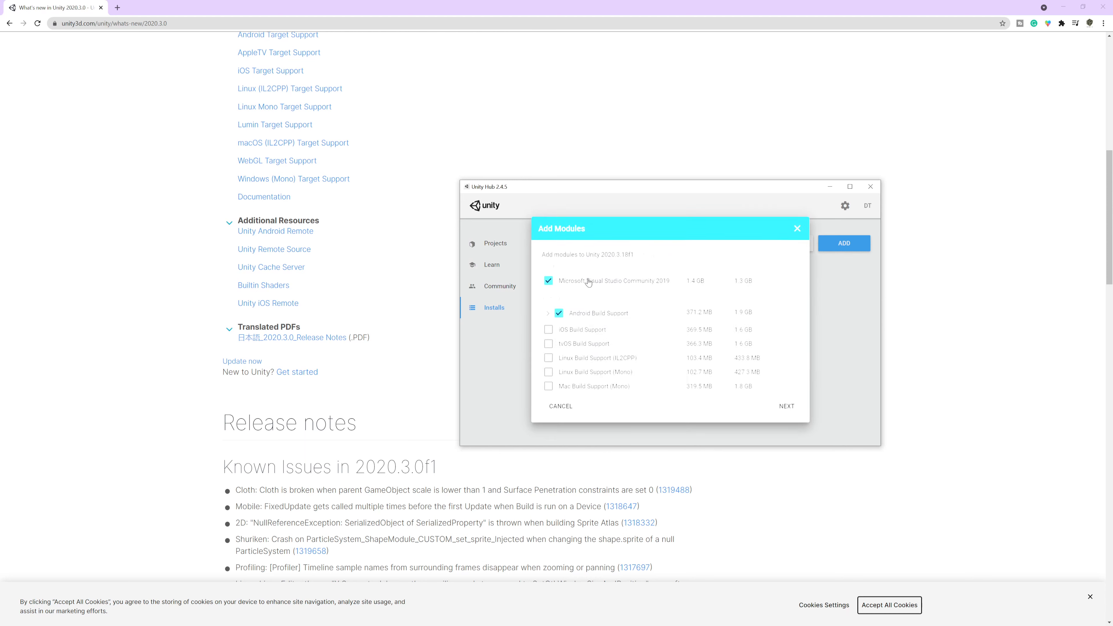
click(548, 314)
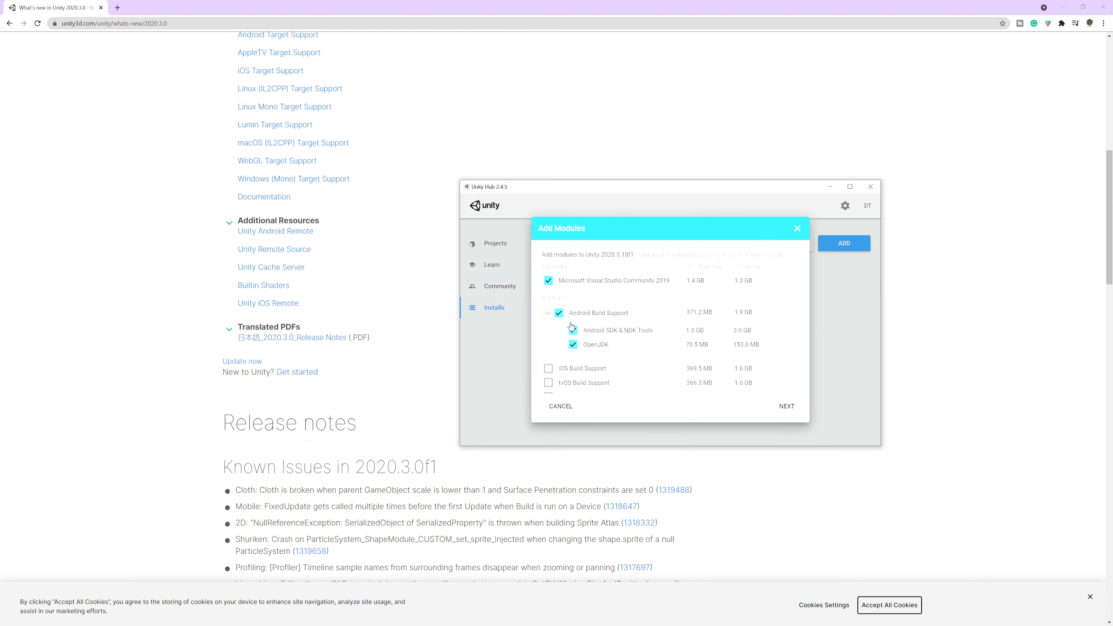
click(547, 314)
scroll(545, 319, down, 5)
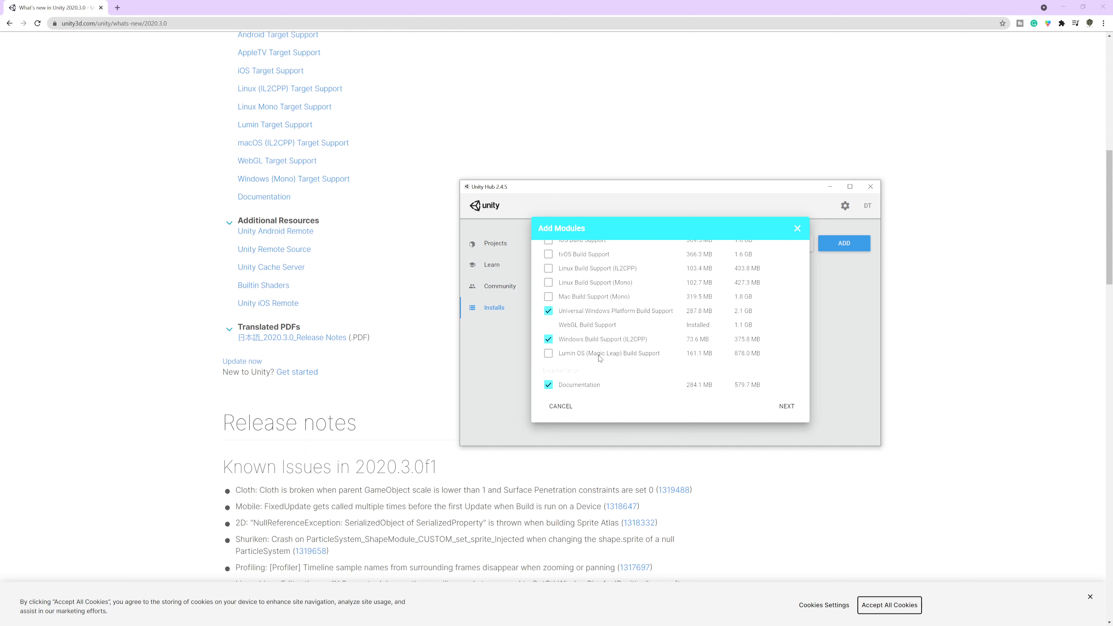
scroll(591, 324, up, 3)
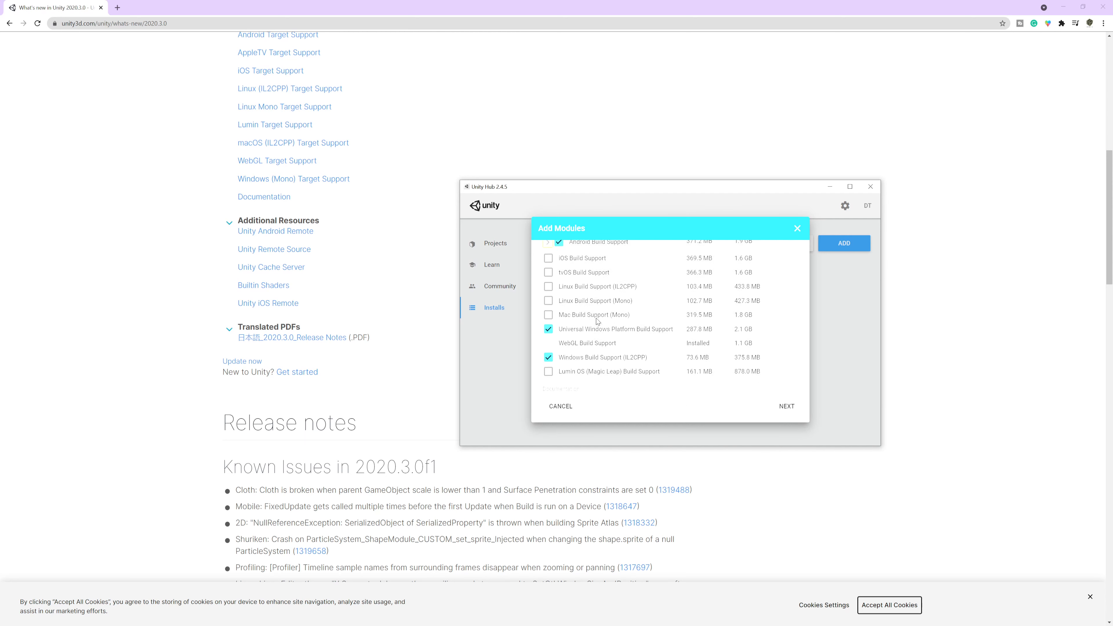
scroll(574, 361, down, 3)
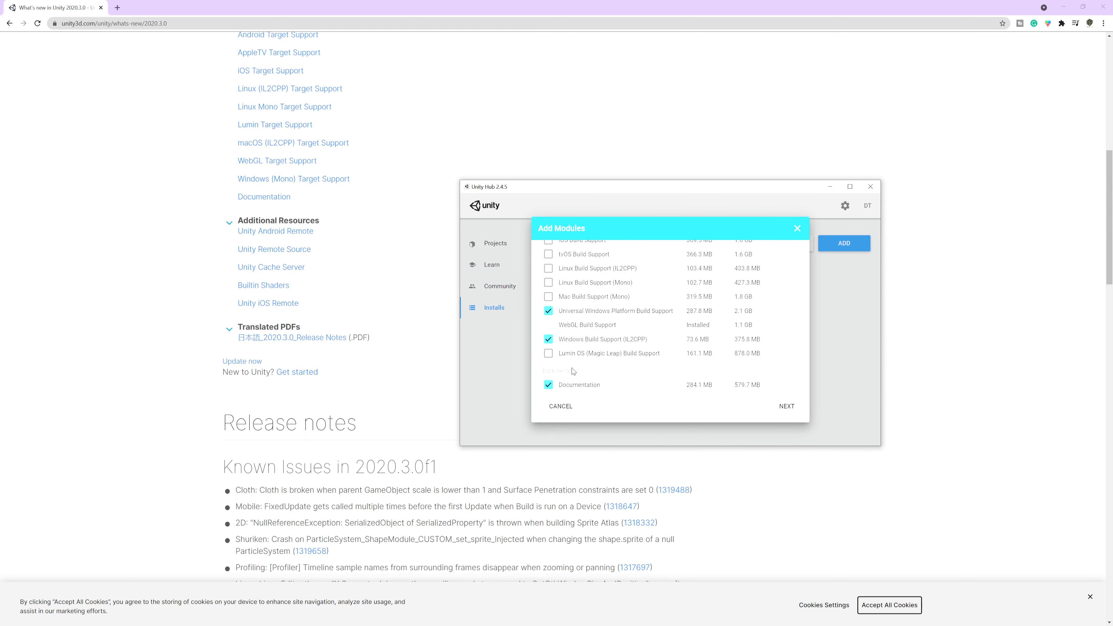
click(561, 407)
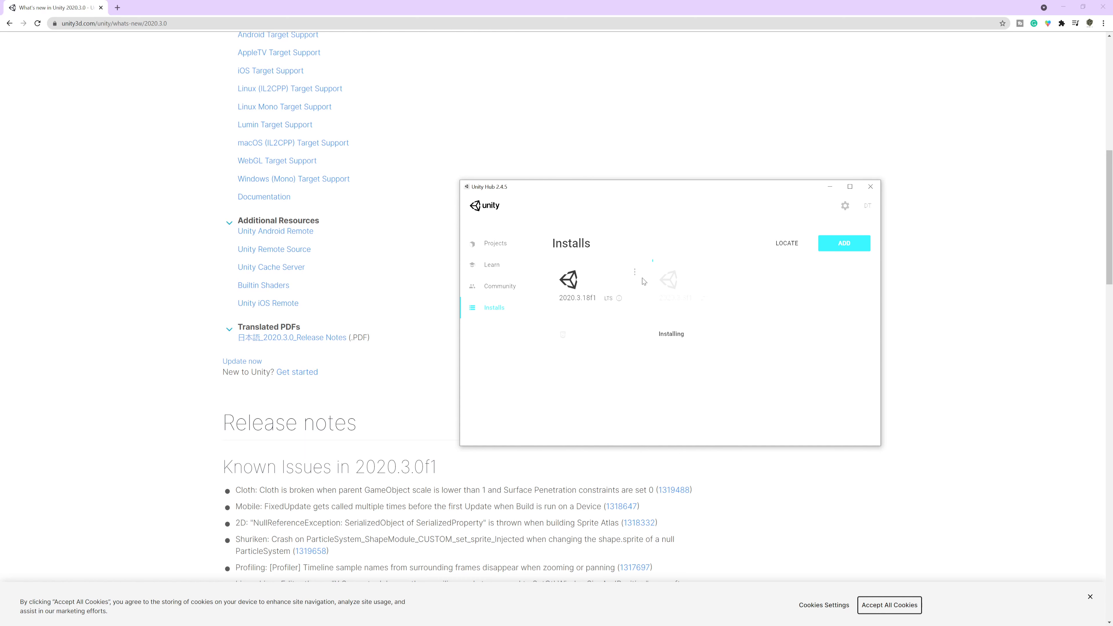
click(635, 272)
click(494, 238)
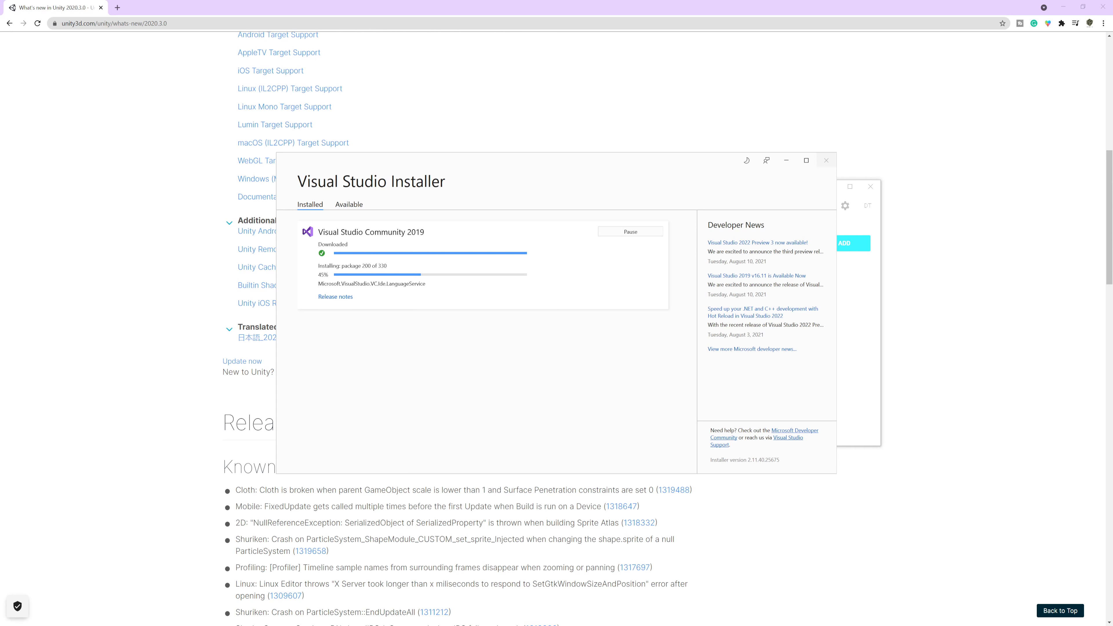
Bring Unity Hub in front of the Visual Studio Installer and show its list of projects
click(378, 623)
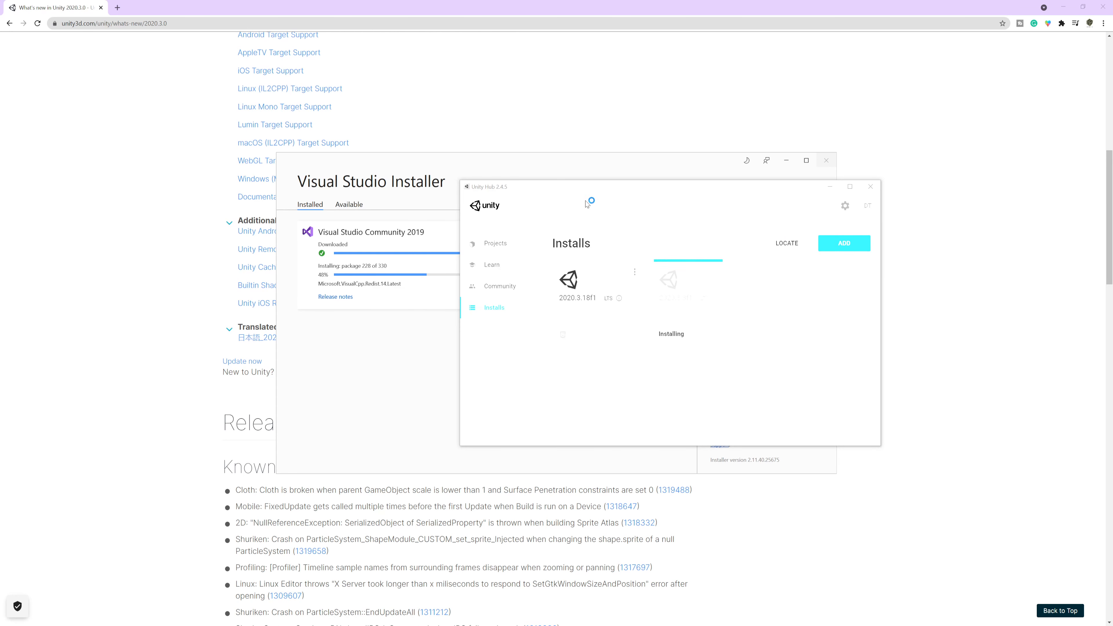
drag(596, 193, 572, 307)
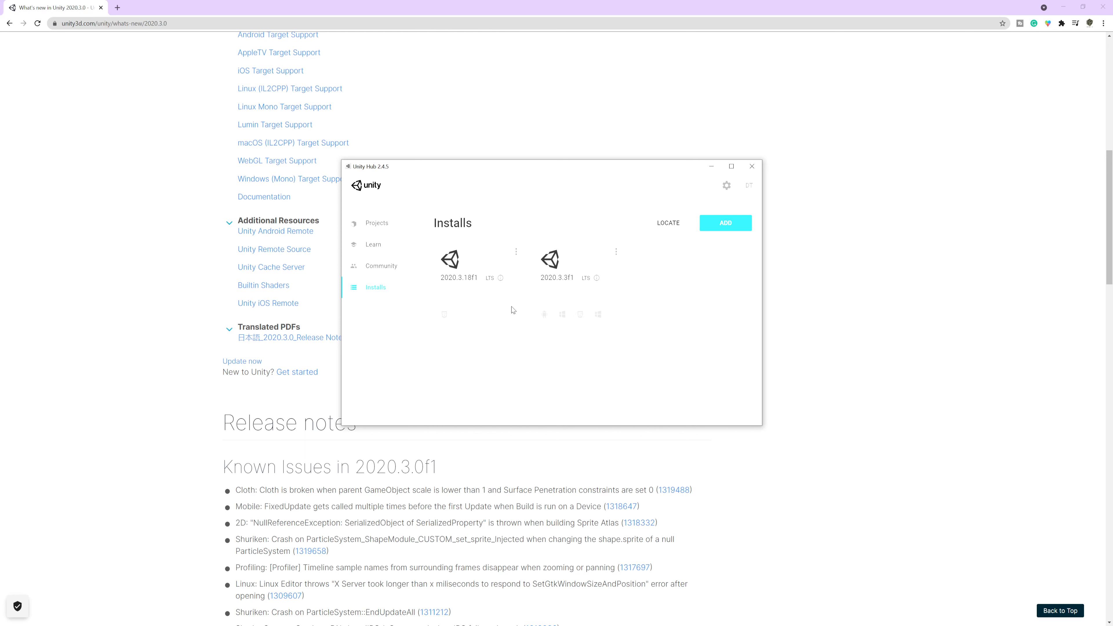
click(391, 229)
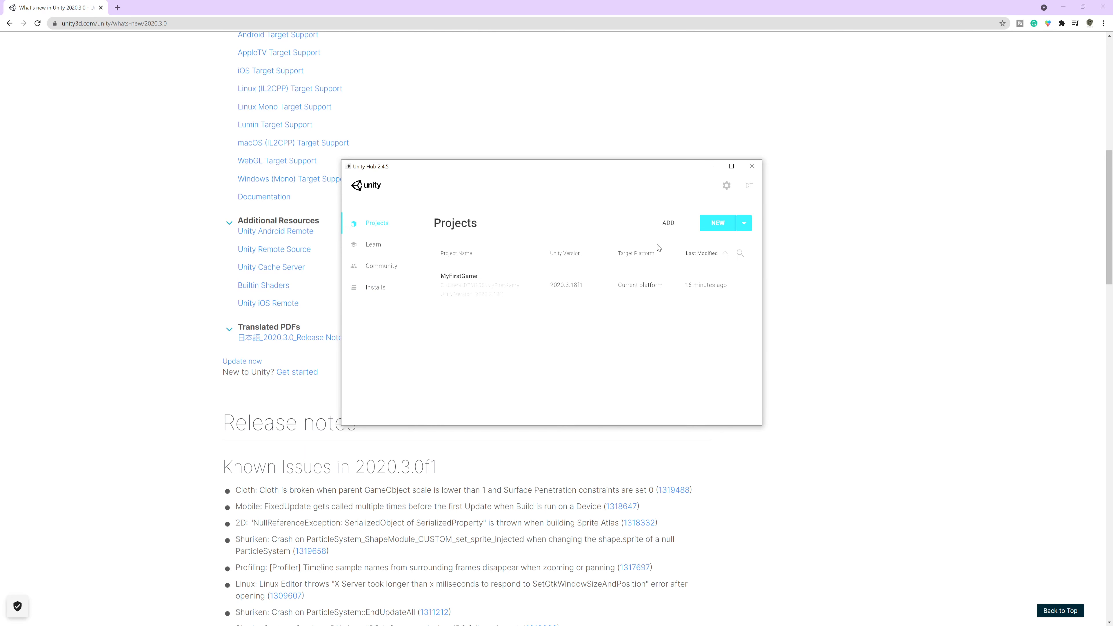
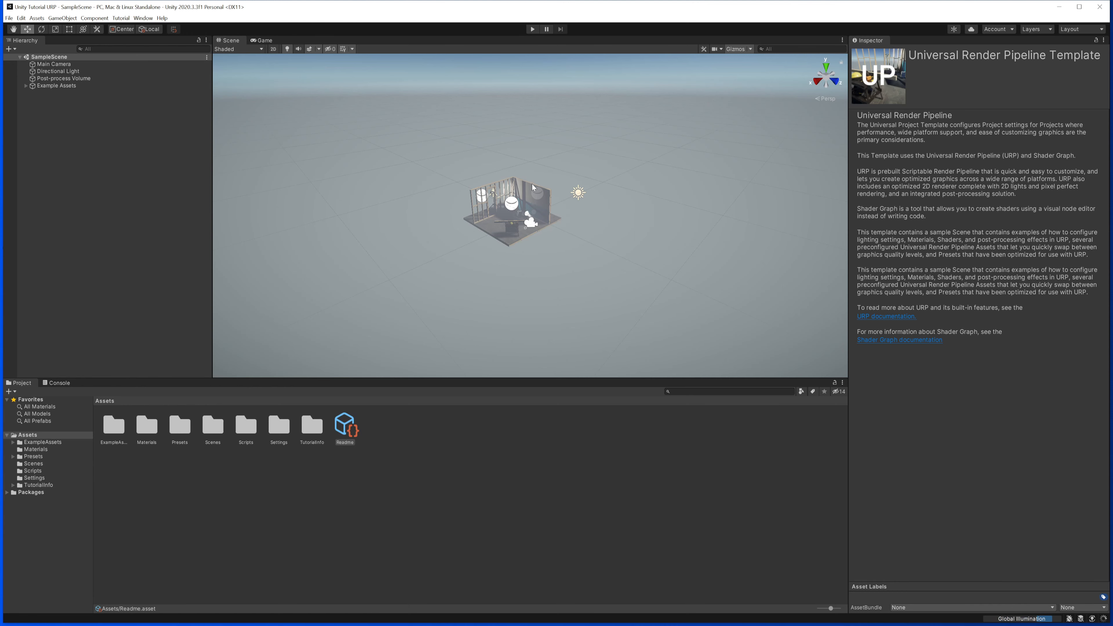
Look at the URP template's SampleScene in the Scene view, check it in the Game view, and return to the Scene view
scroll(574, 210, up, 4)
scroll(574, 209, up, 6)
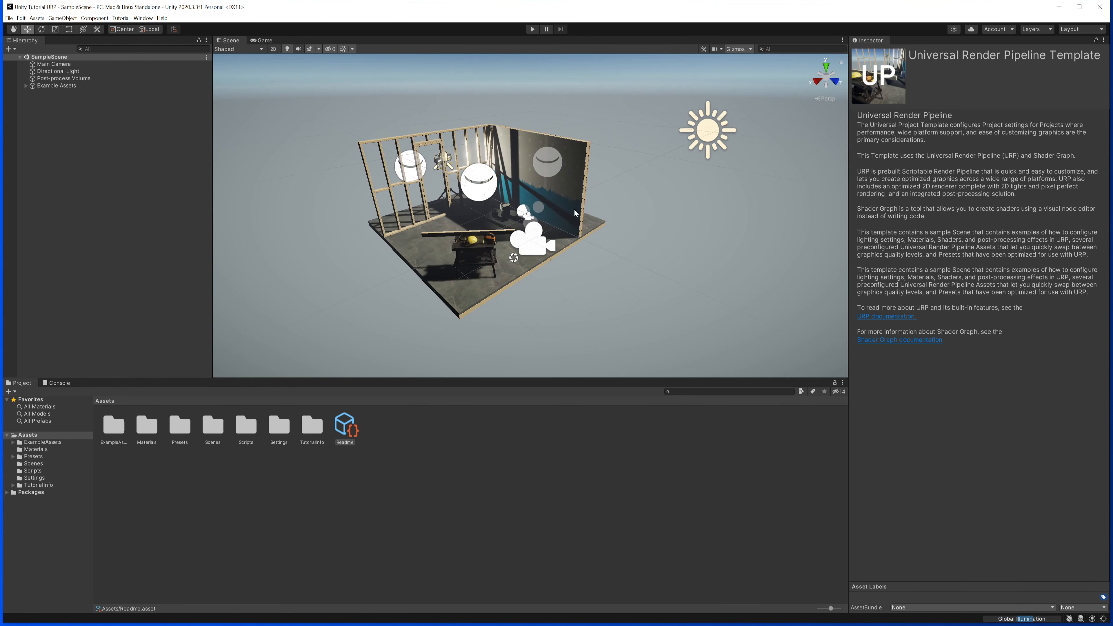
scroll(574, 209, down, 3)
scroll(574, 209, down, 4)
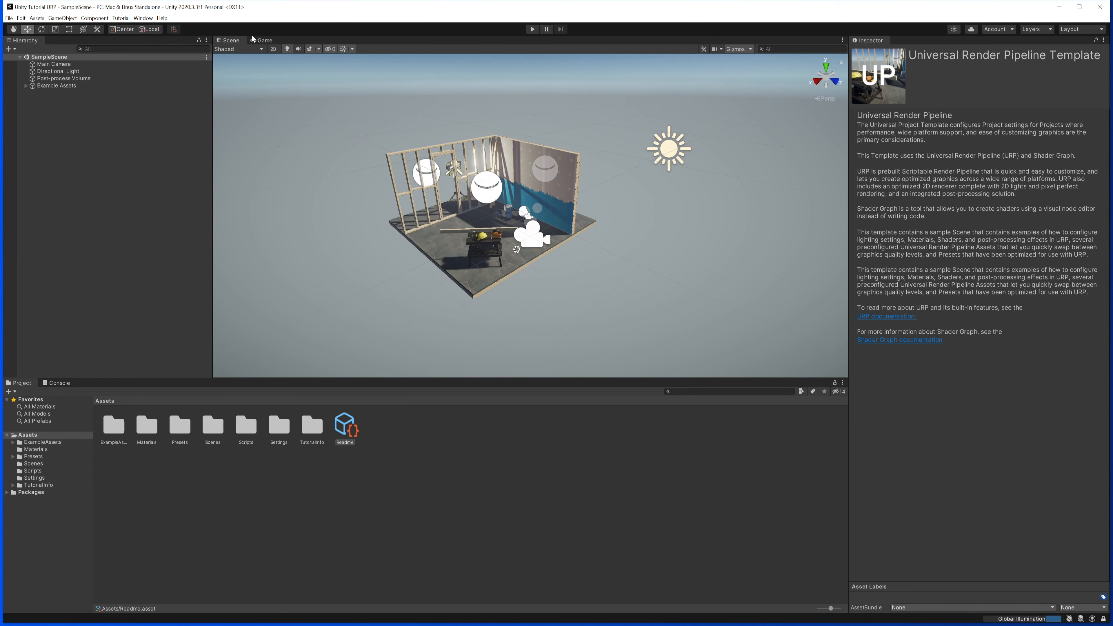
click(263, 40)
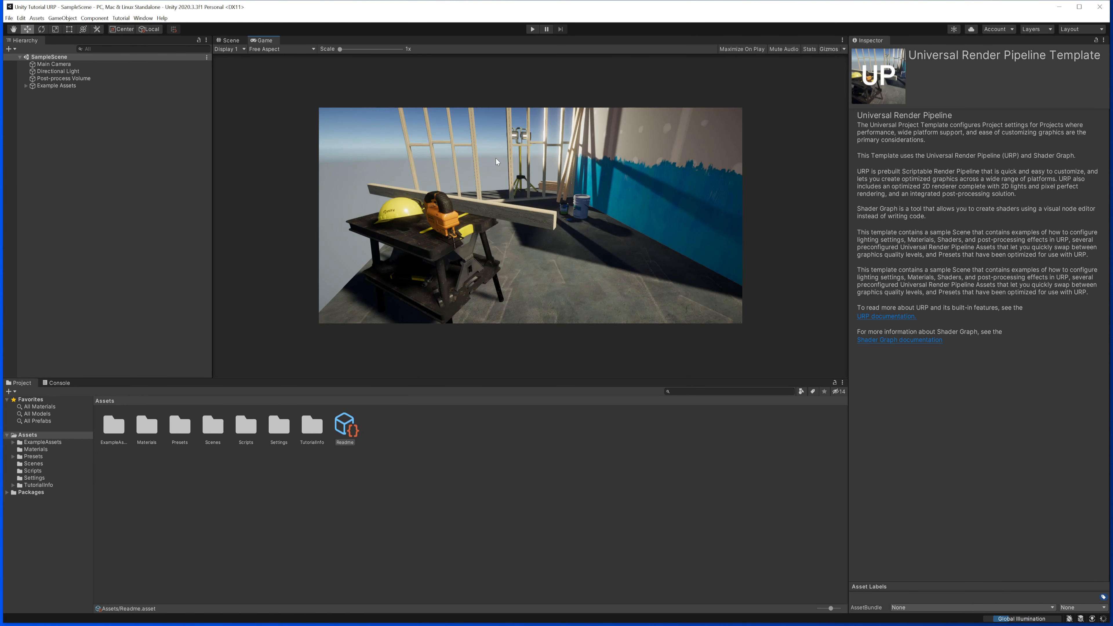
click(229, 40)
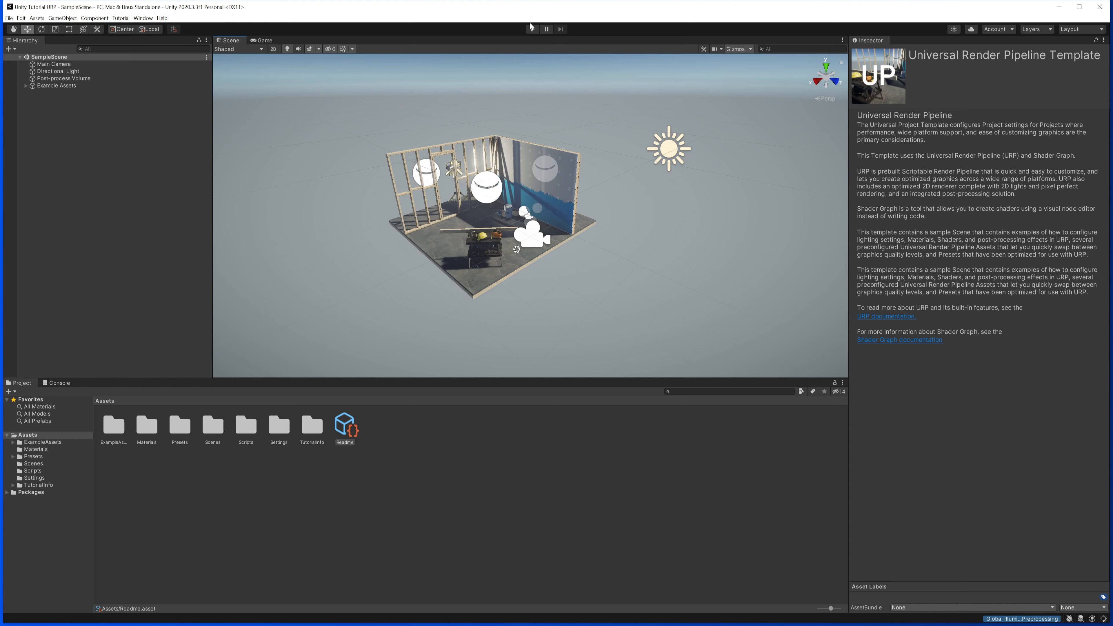
Play and stop SampleScene while comparing its Game and Scene views, and check the Console before returning to the project assets
click(532, 29)
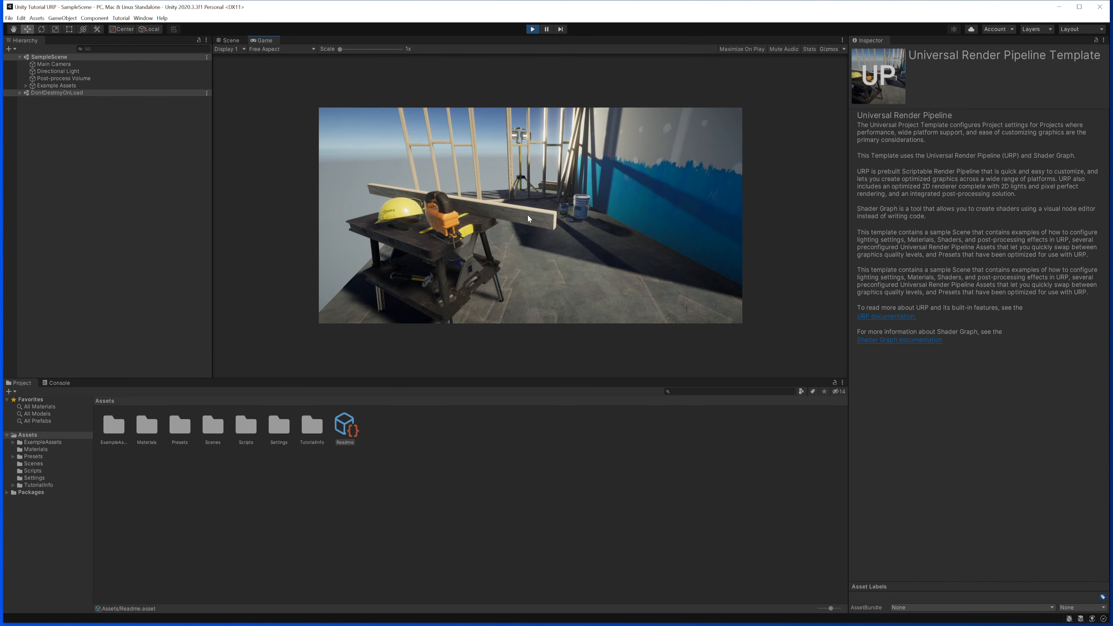
click(230, 40)
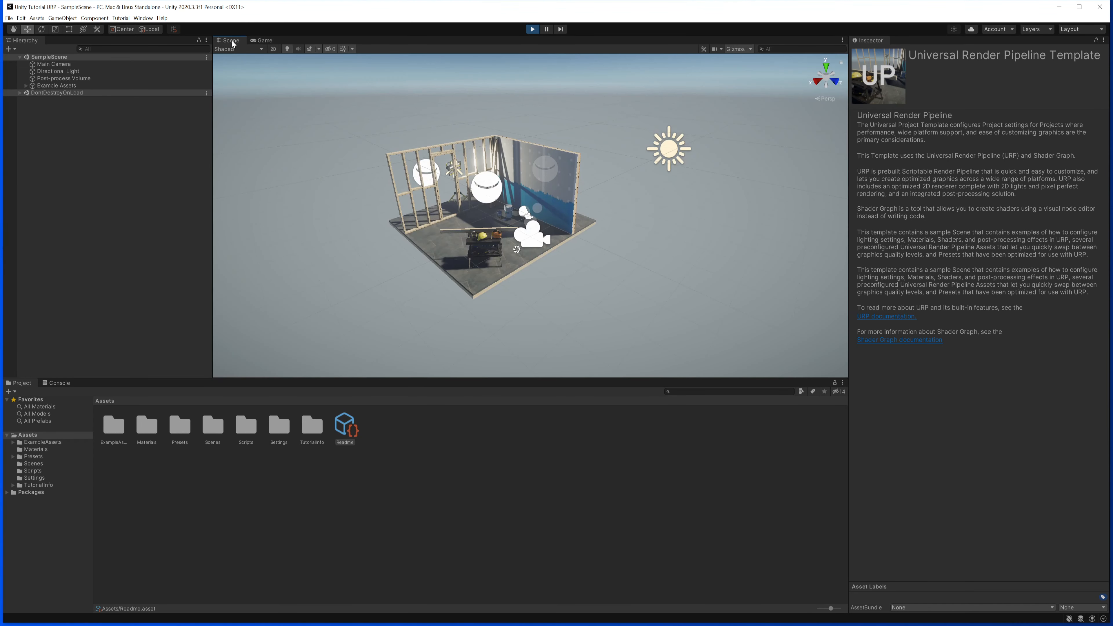
click(262, 42)
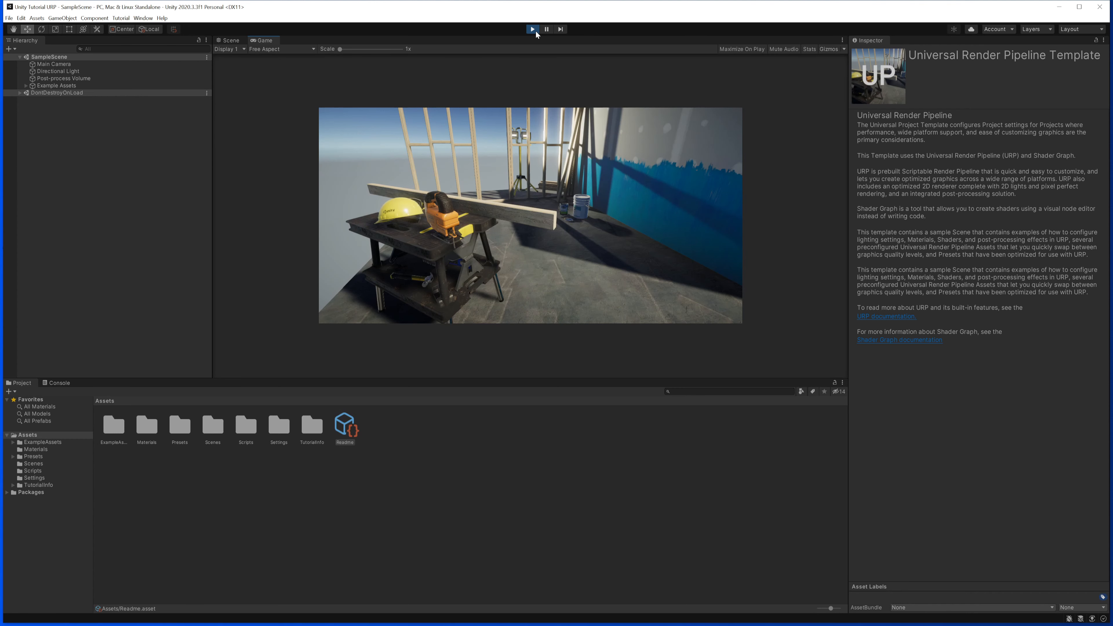
click(533, 30)
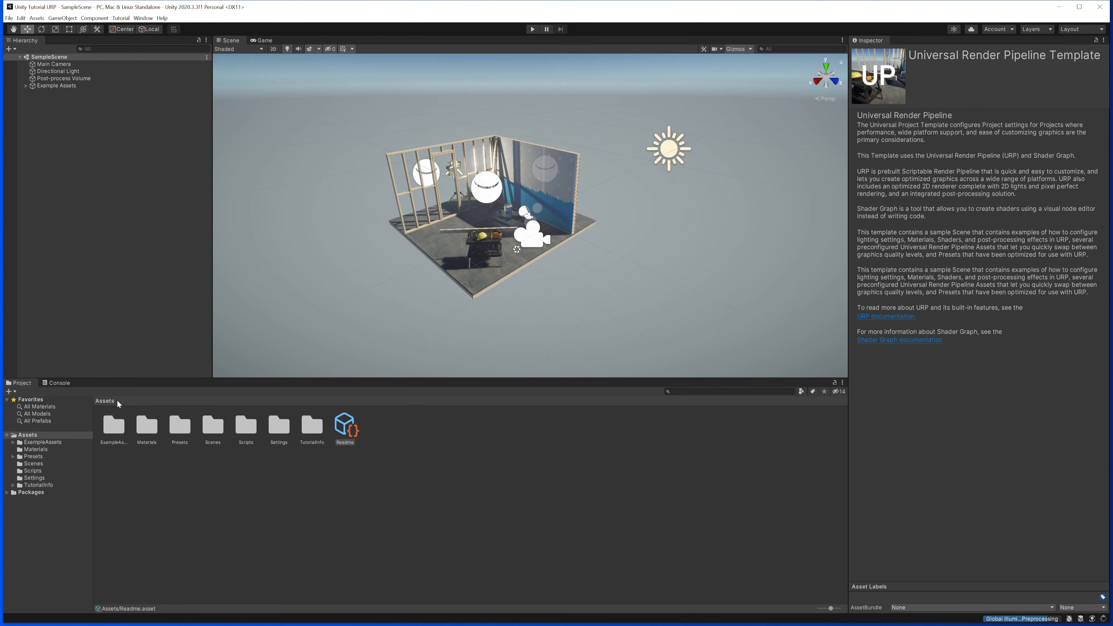
click(50, 385)
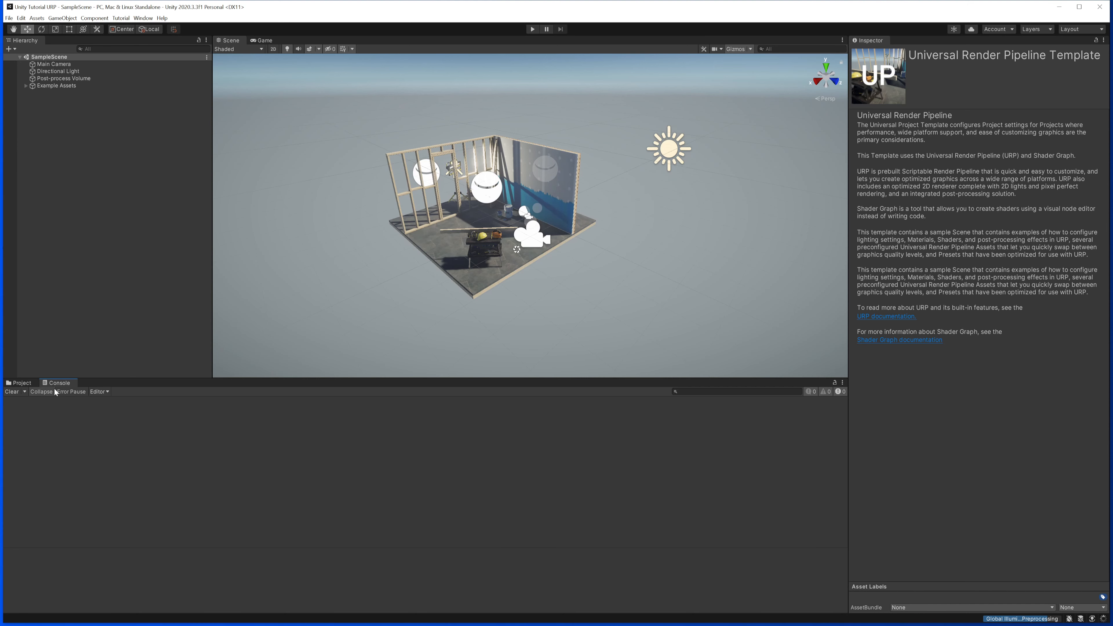
click(18, 384)
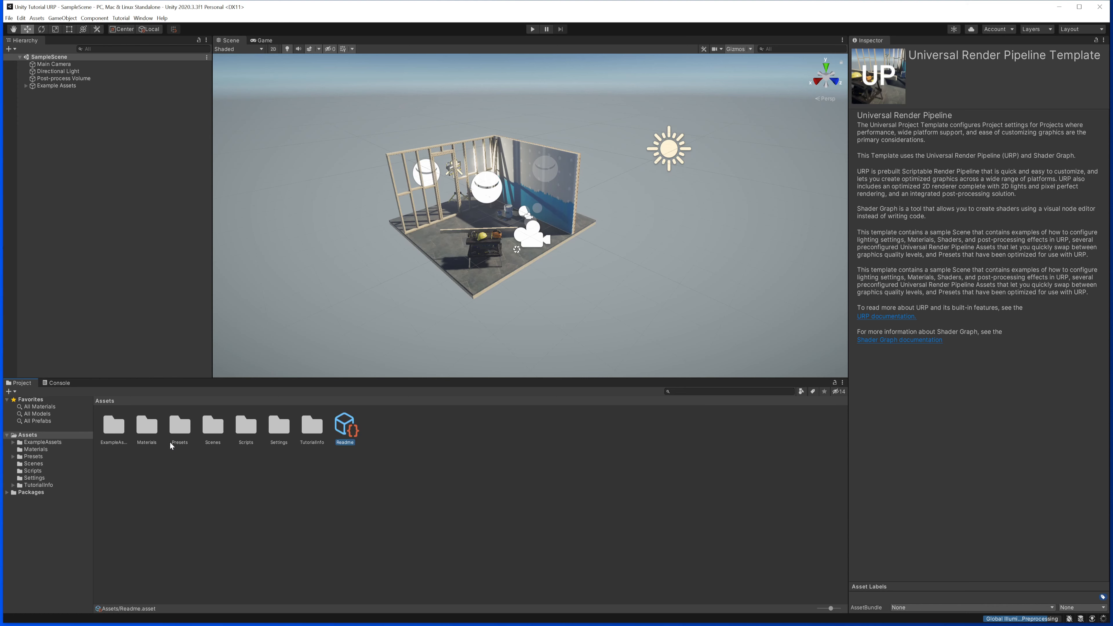
shift+click(105, 424)
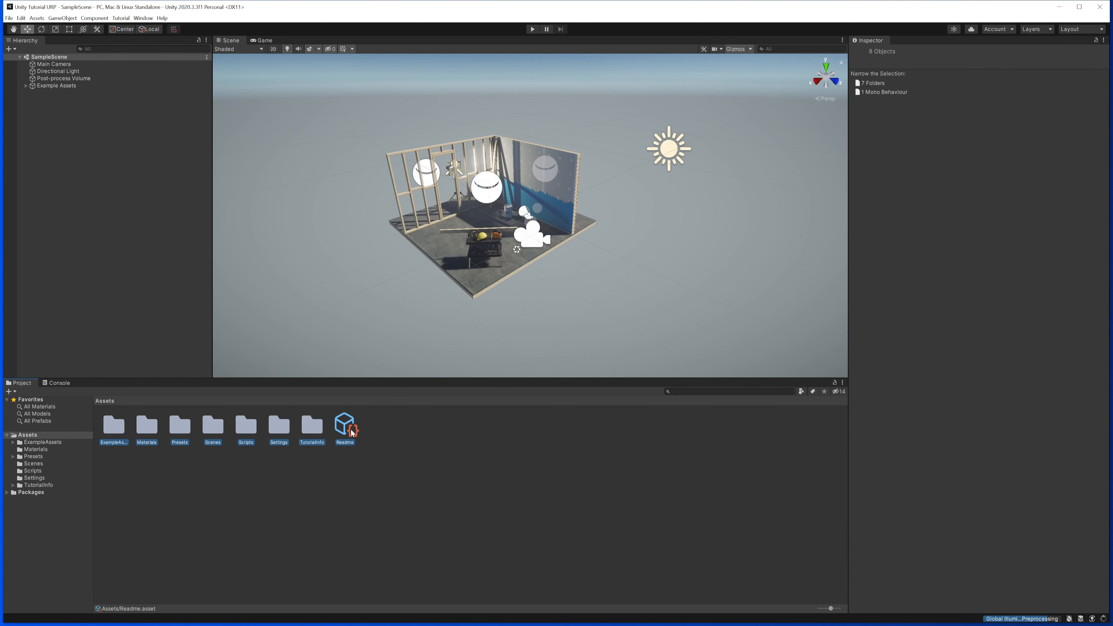
key(Delete)
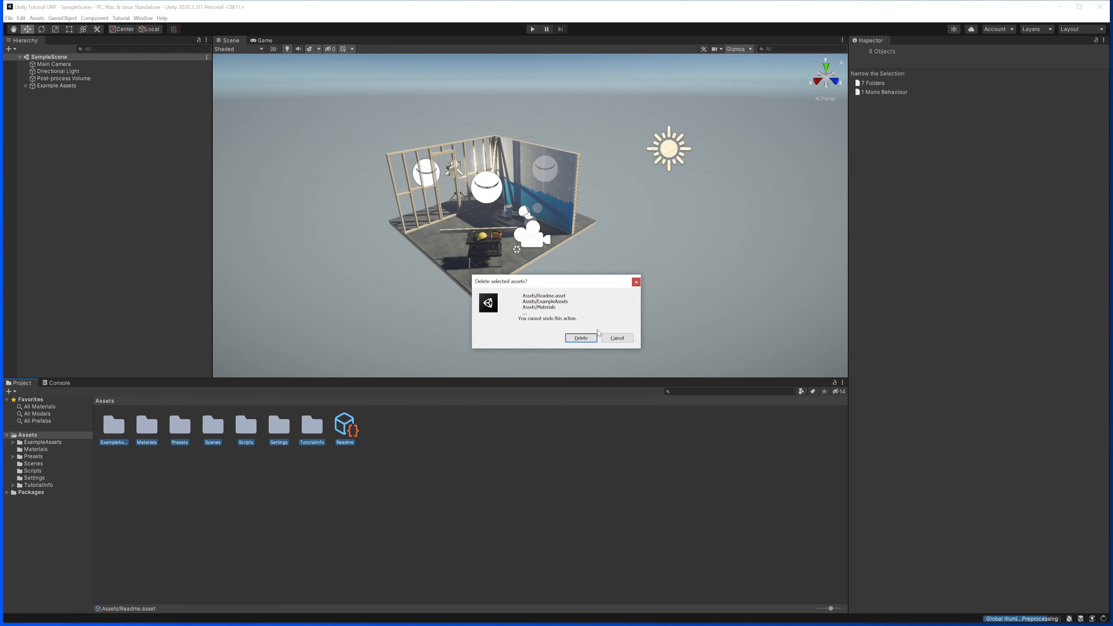
click(612, 339)
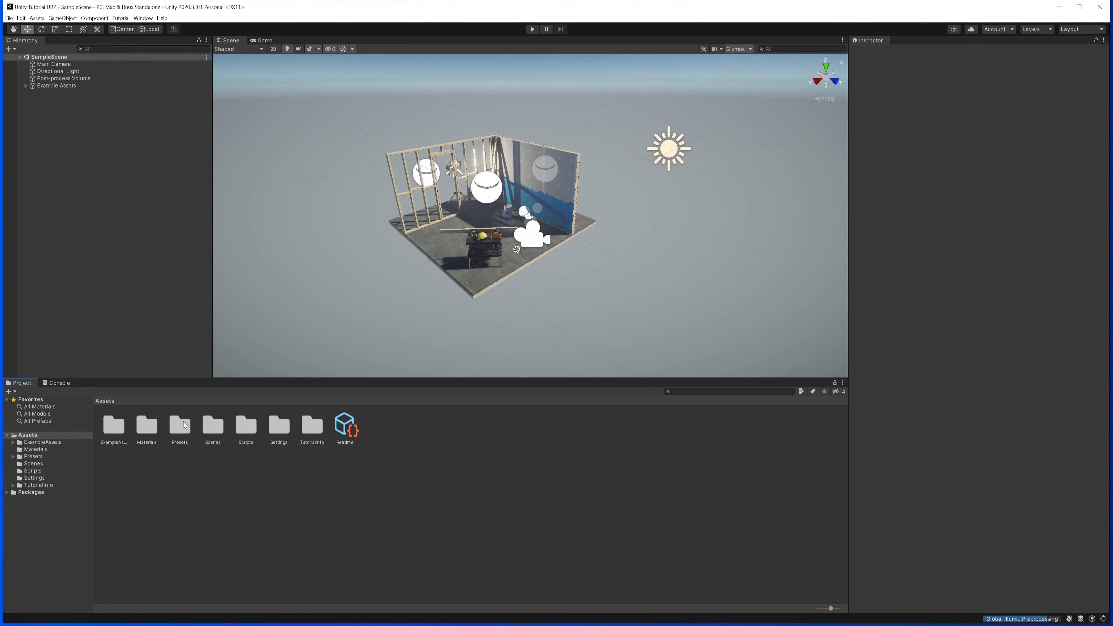
Delete all the template folders and the Readme from the Assets folder
click(114, 425)
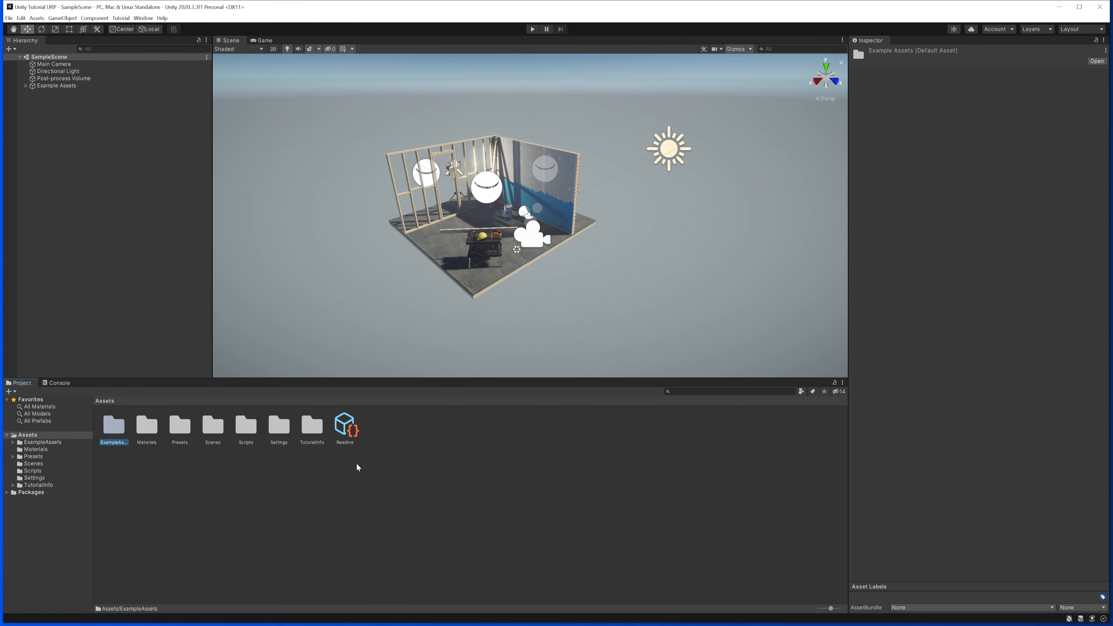
shift+click(346, 428)
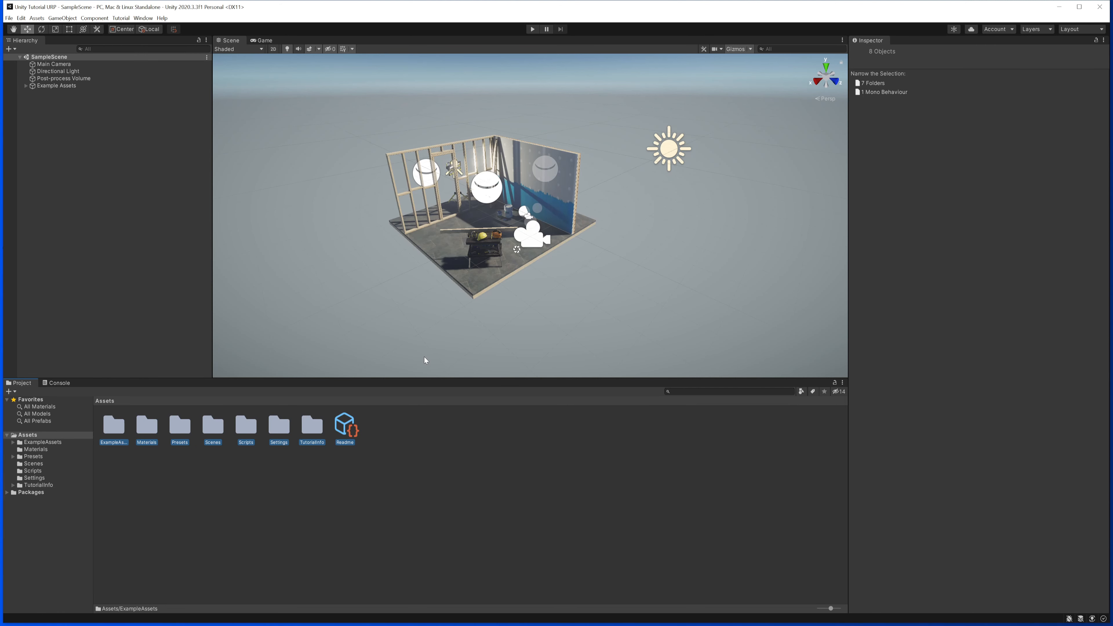
key(Delete)
click(581, 338)
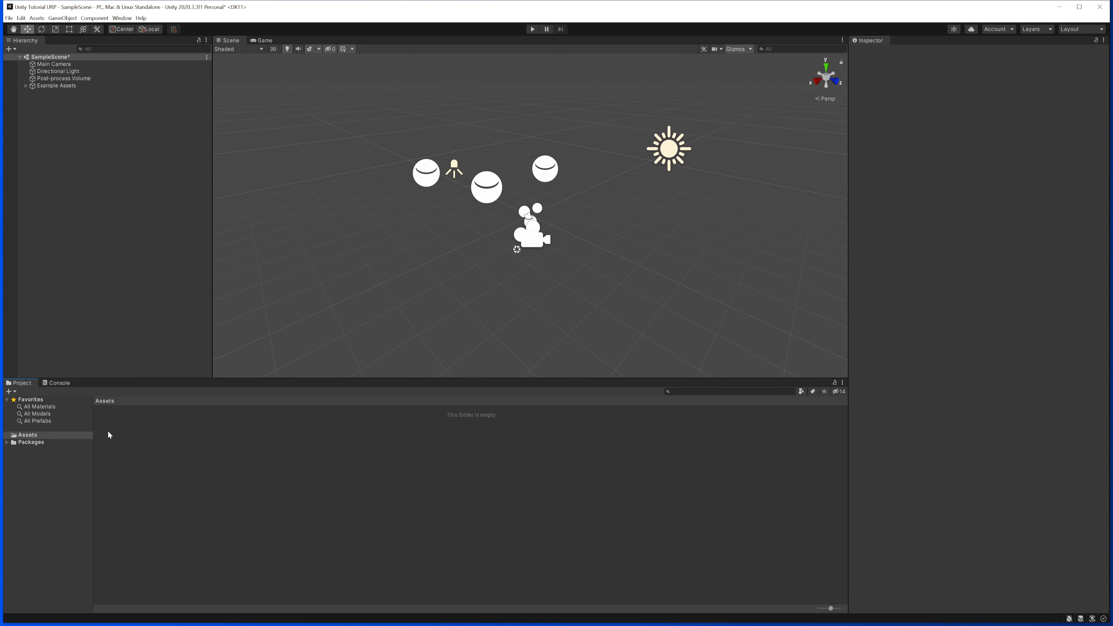
click(41, 435)
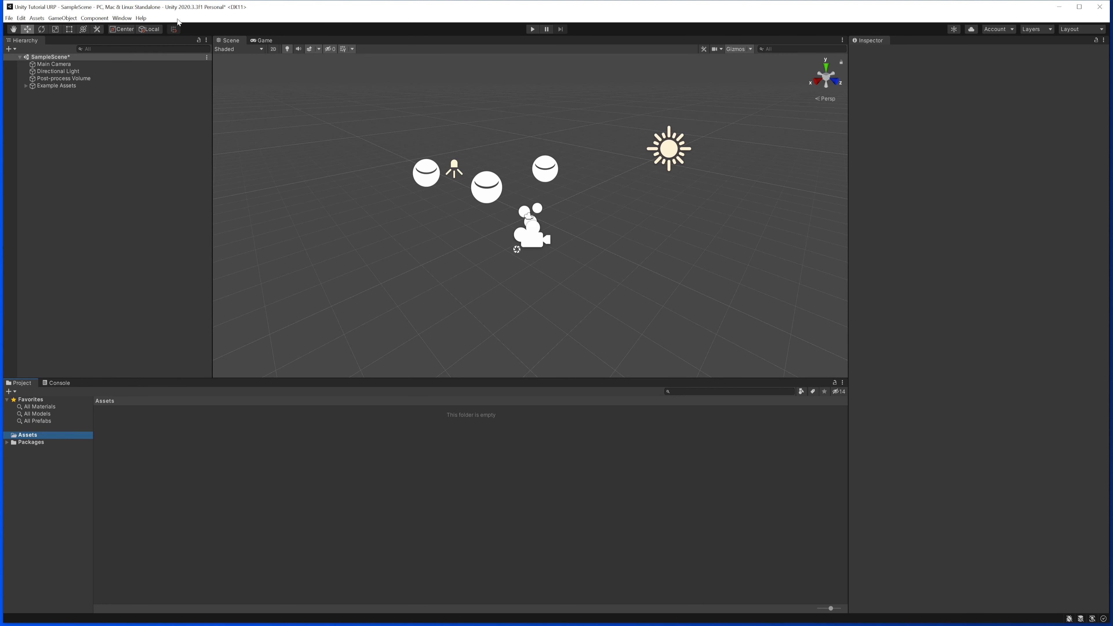
Open the Package Manager over the scene and view the details of the installed Universal RP package
click(122, 18)
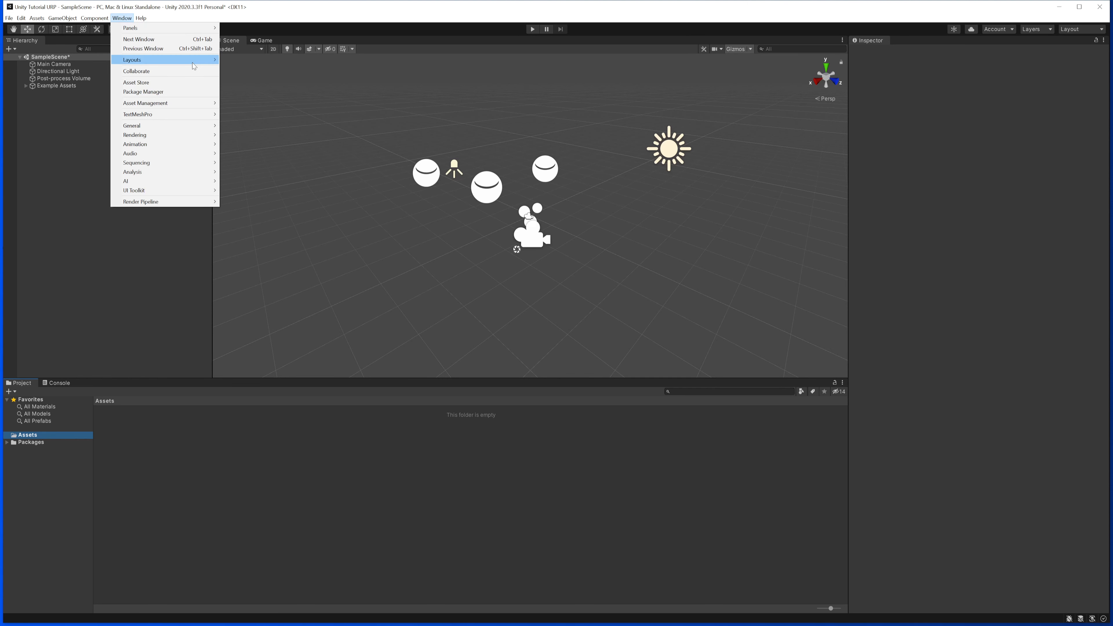
click(172, 92)
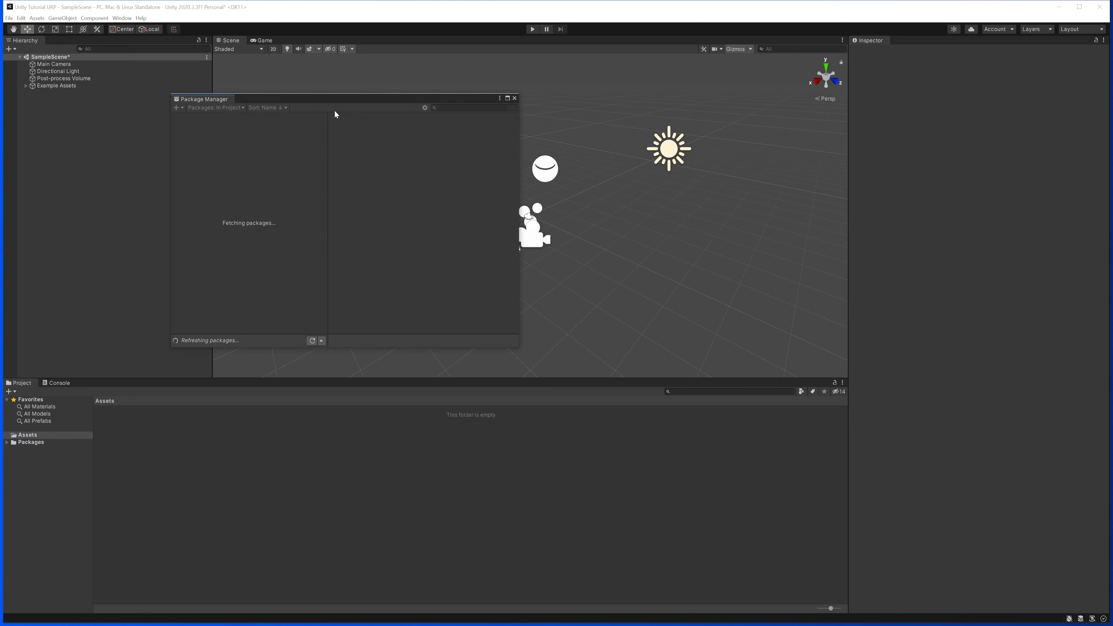
drag(310, 101, 530, 204)
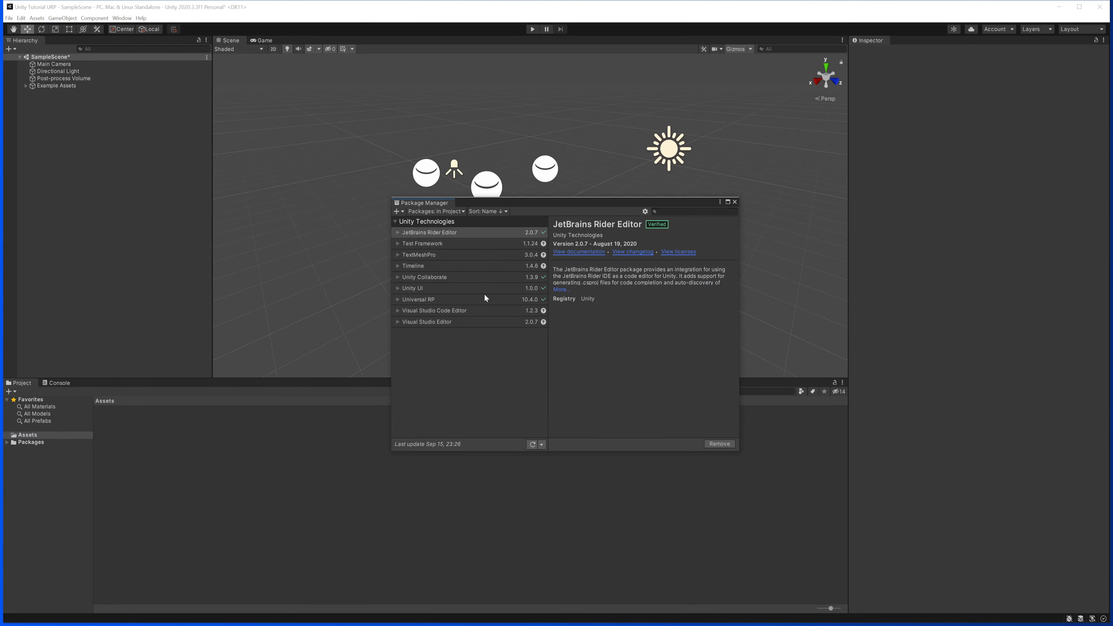
click(455, 299)
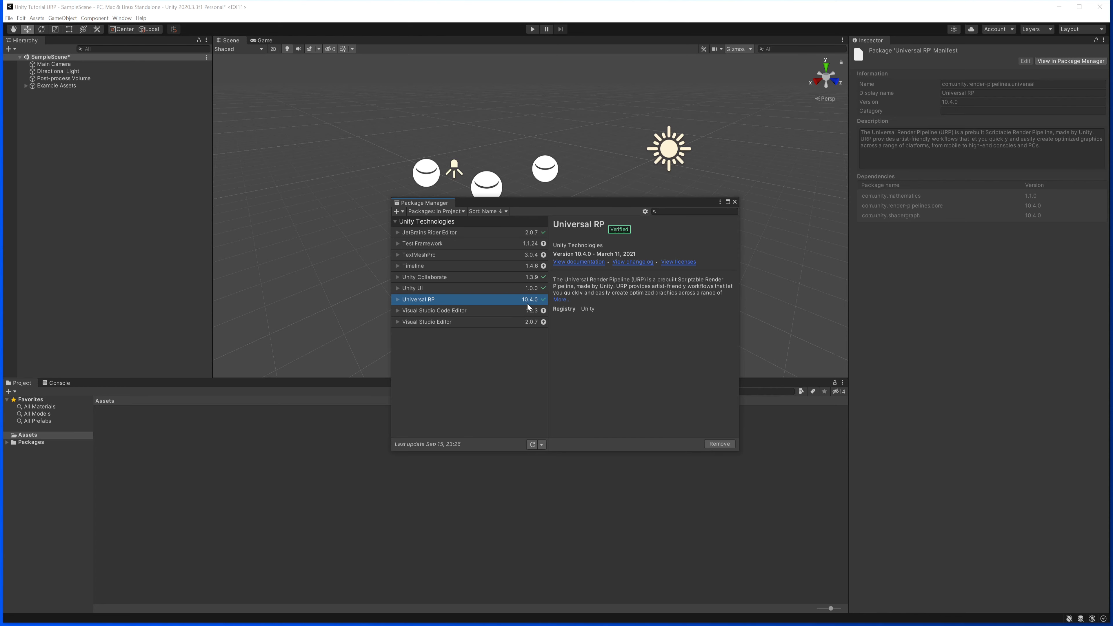
Update the TextMeshPro package to version 3.0.6
click(452, 256)
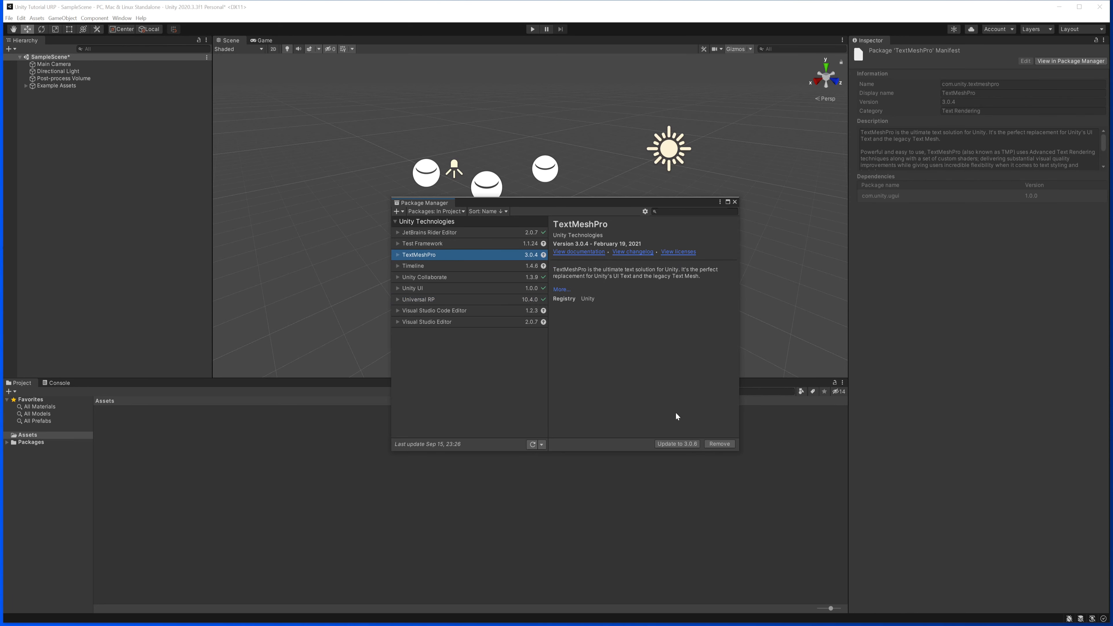
click(674, 444)
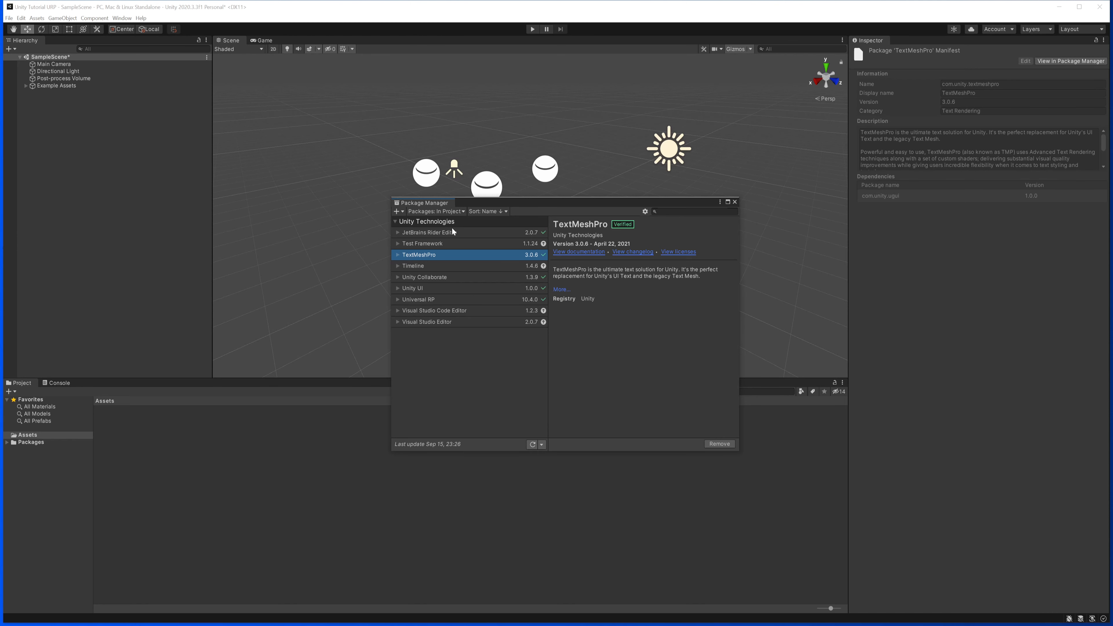
List the Unity Registry packages and install Visual Effect Graph 10.4.0
click(453, 212)
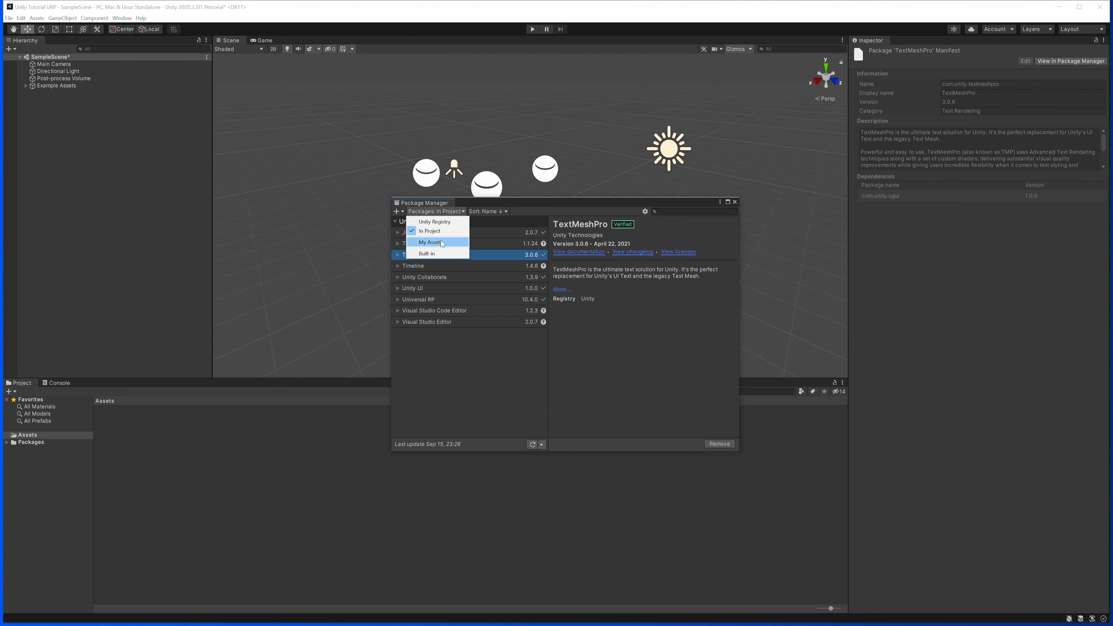
click(447, 367)
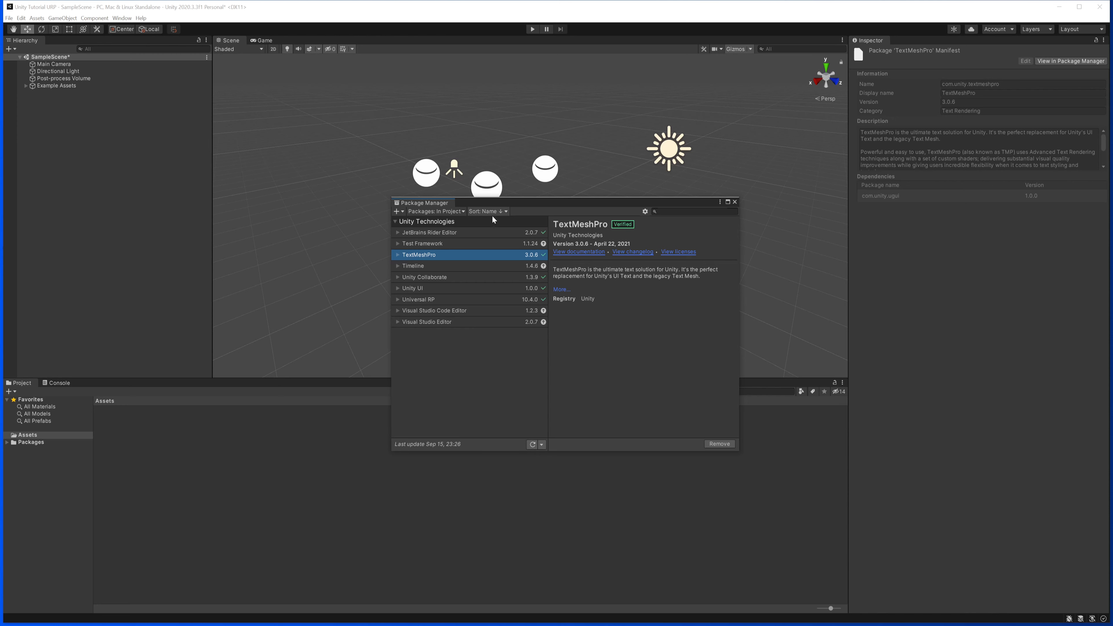
click(449, 212)
click(435, 222)
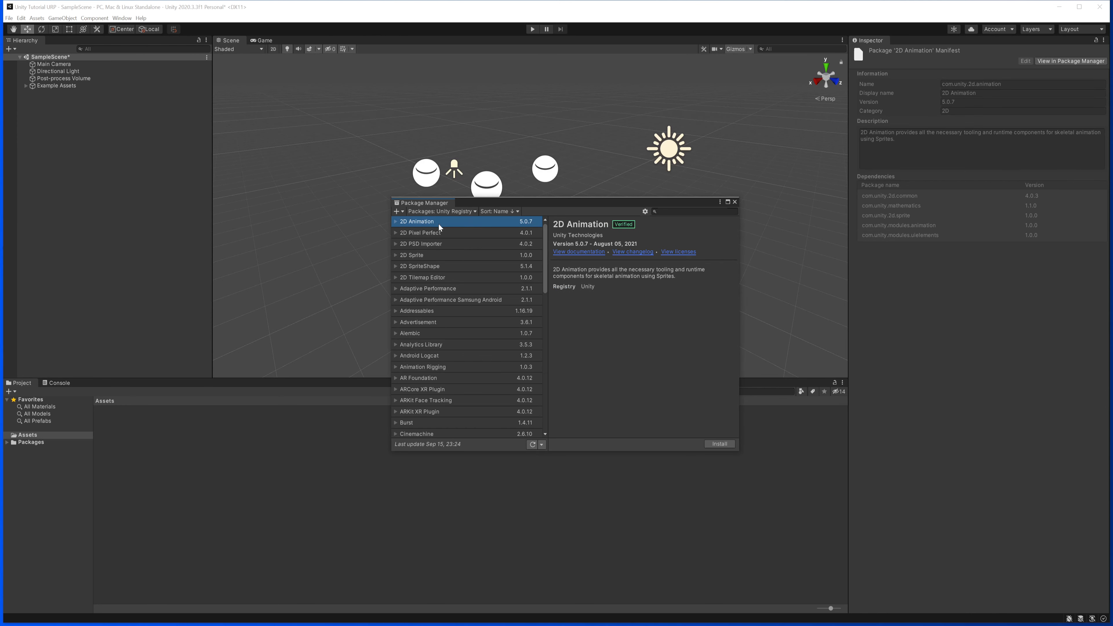
scroll(544, 252, down, 15)
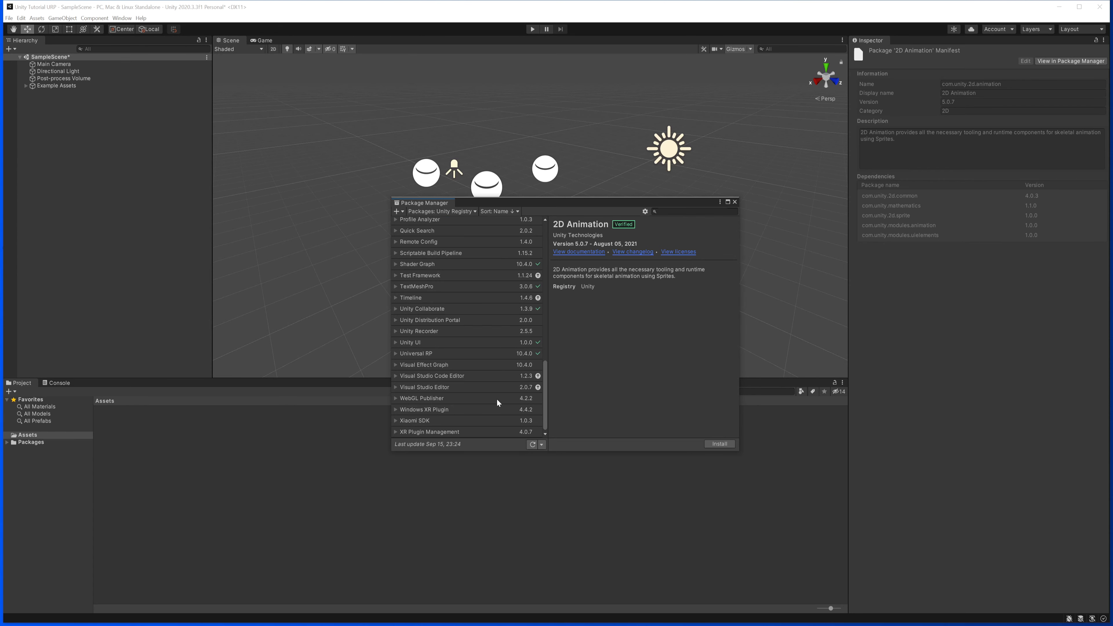
click(472, 366)
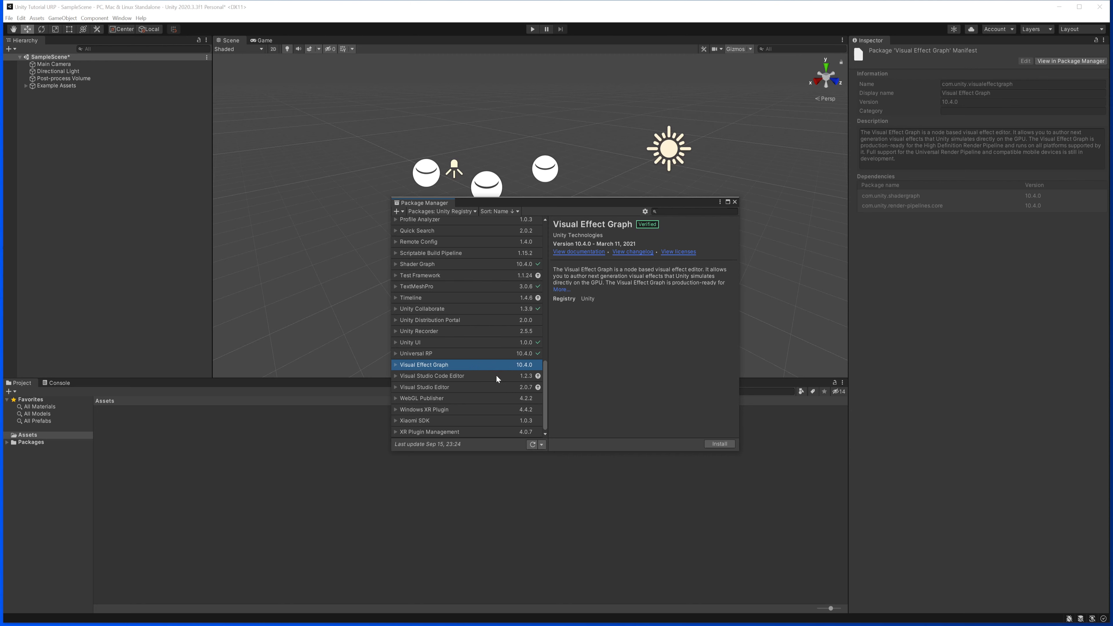
click(719, 445)
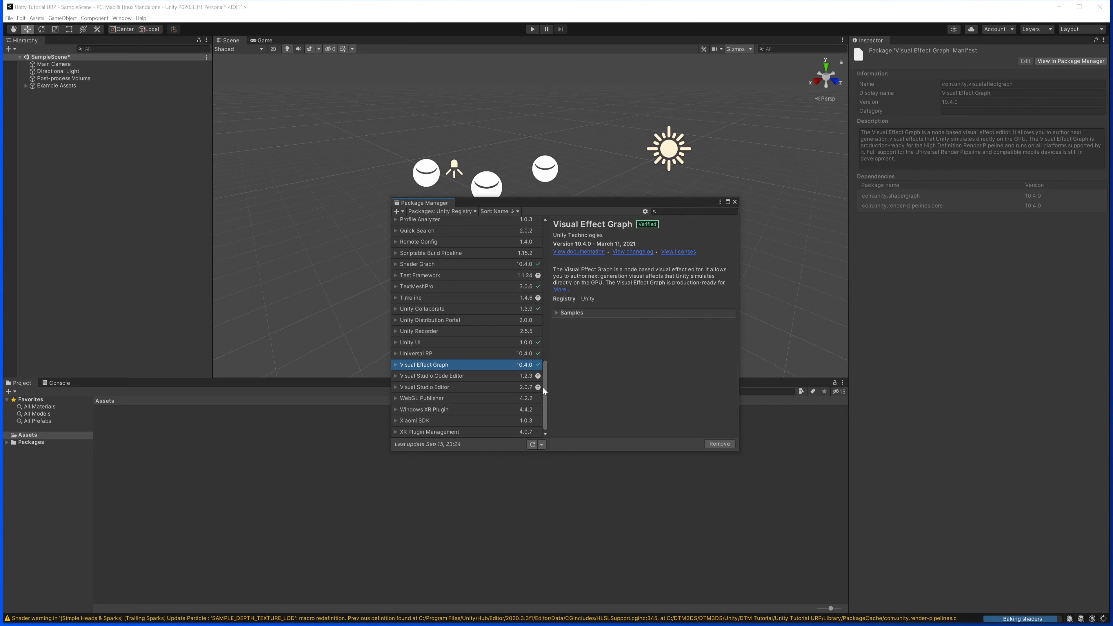
Install the 2D Sprite package, version 1.0.0, from the Unity Registry
scroll(551, 367, down, 3)
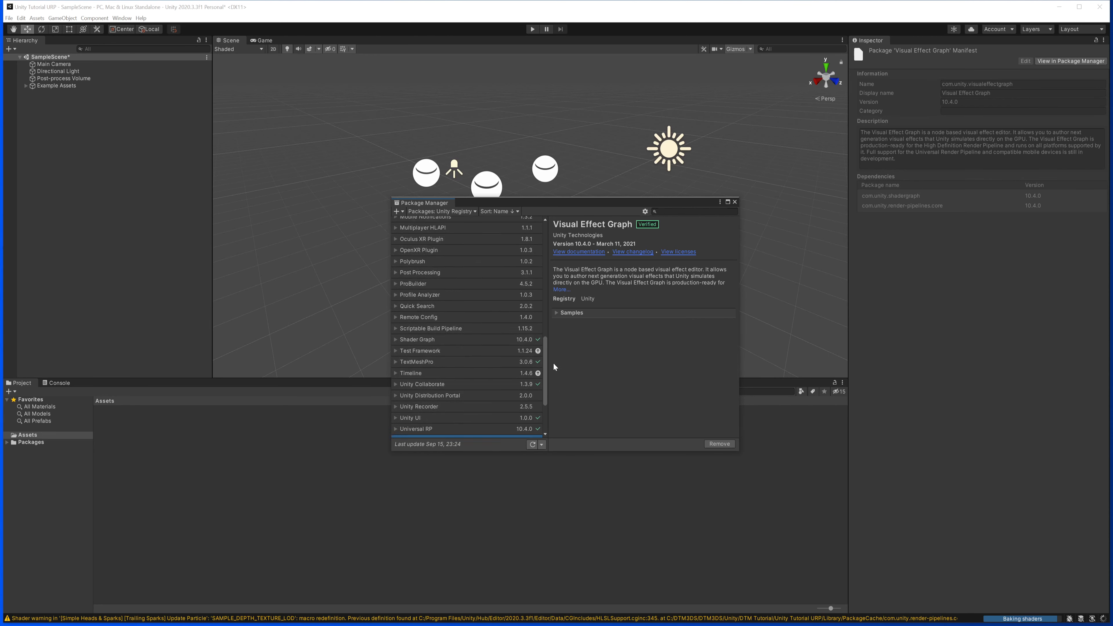
drag(554, 406, 553, 253)
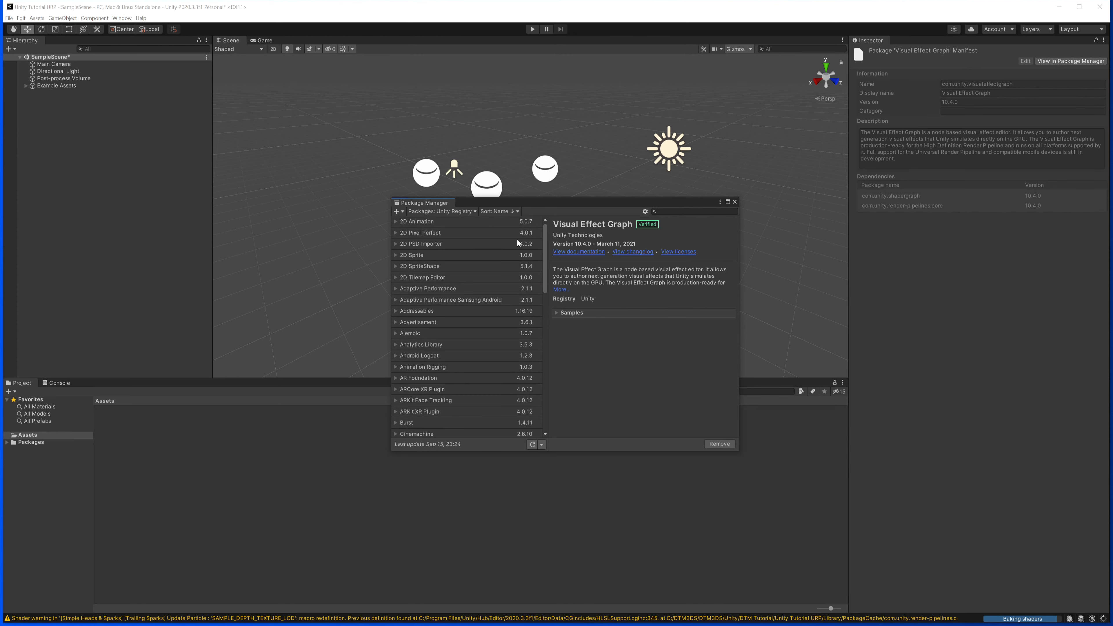
click(444, 256)
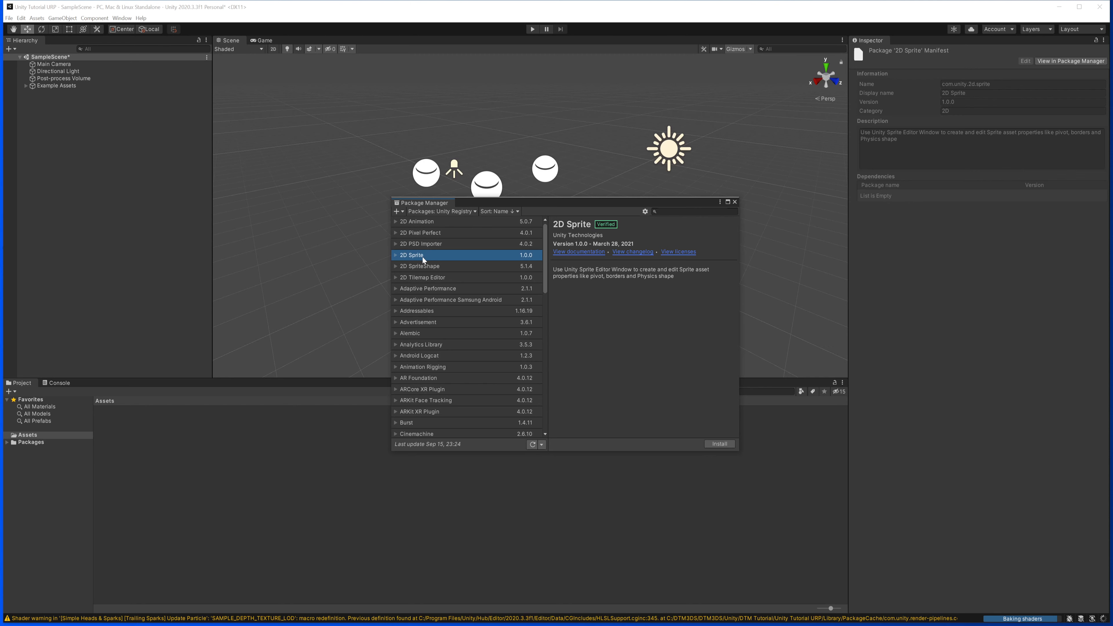
click(732, 443)
Find the Post Processing package in the Unity Registry and install version 3.1.1
scroll(518, 288, down, 1)
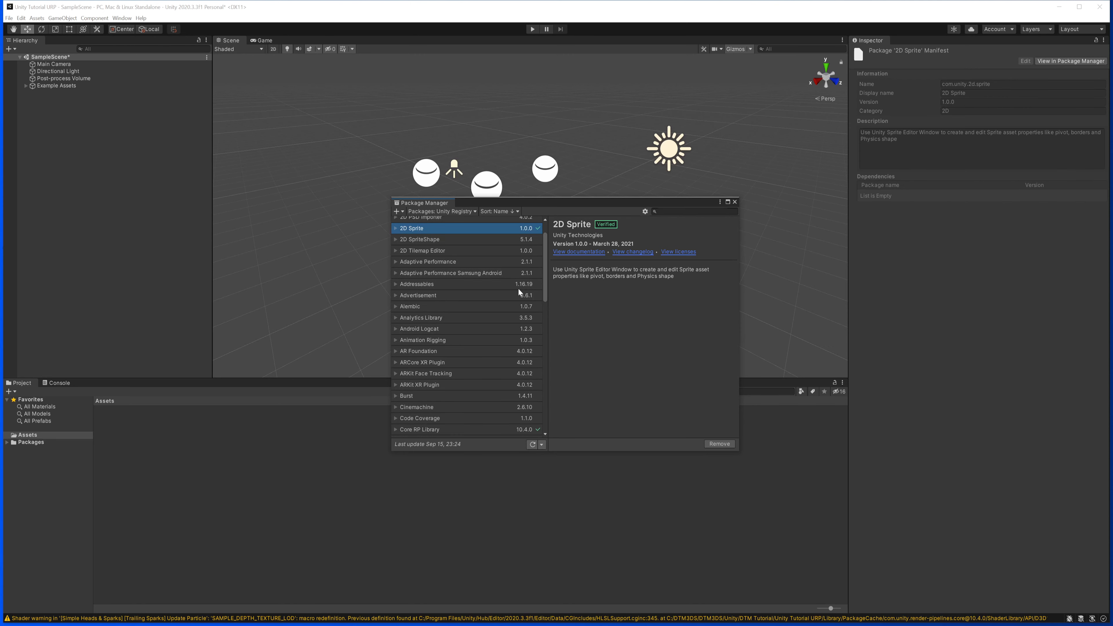
scroll(515, 289, down, 1)
scroll(511, 293, up, 1)
scroll(528, 335, down, 6)
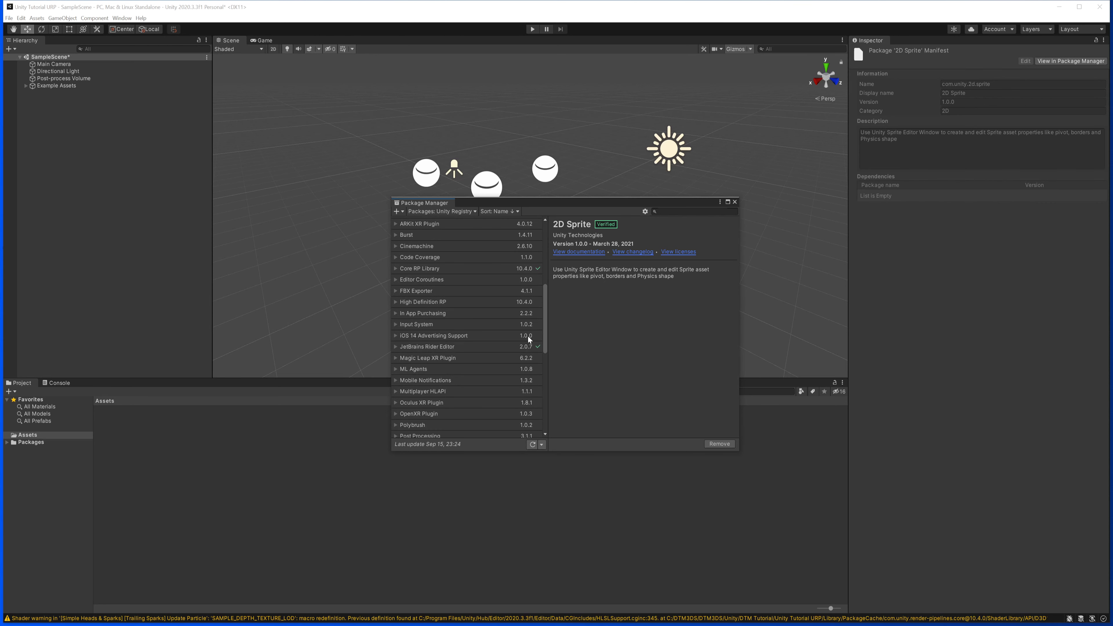
scroll(528, 338, down, 6)
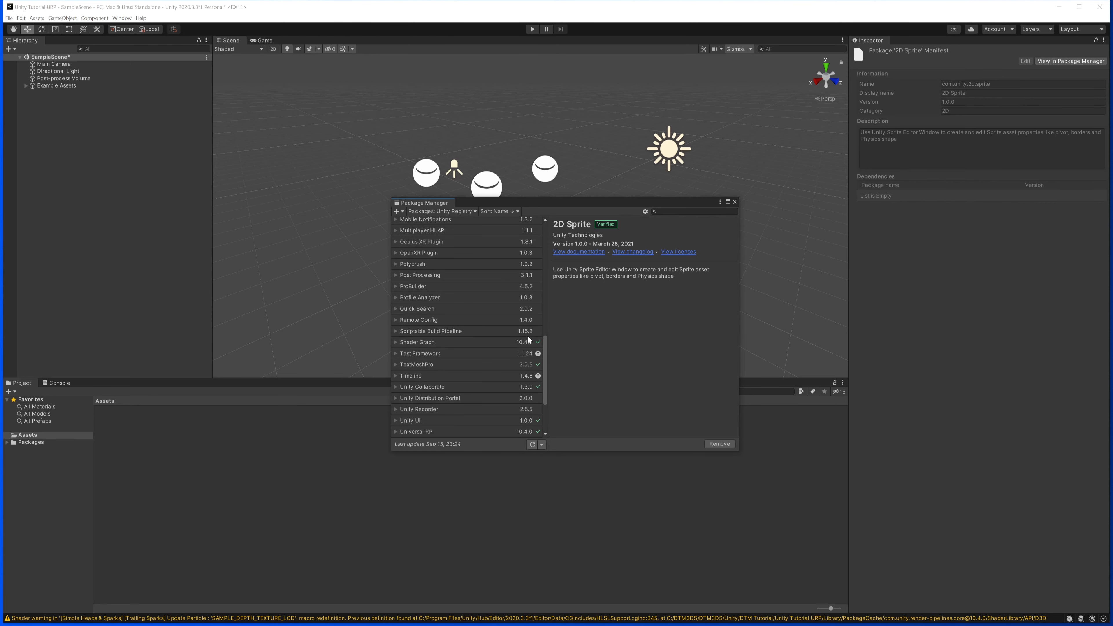
scroll(528, 338, up, 2)
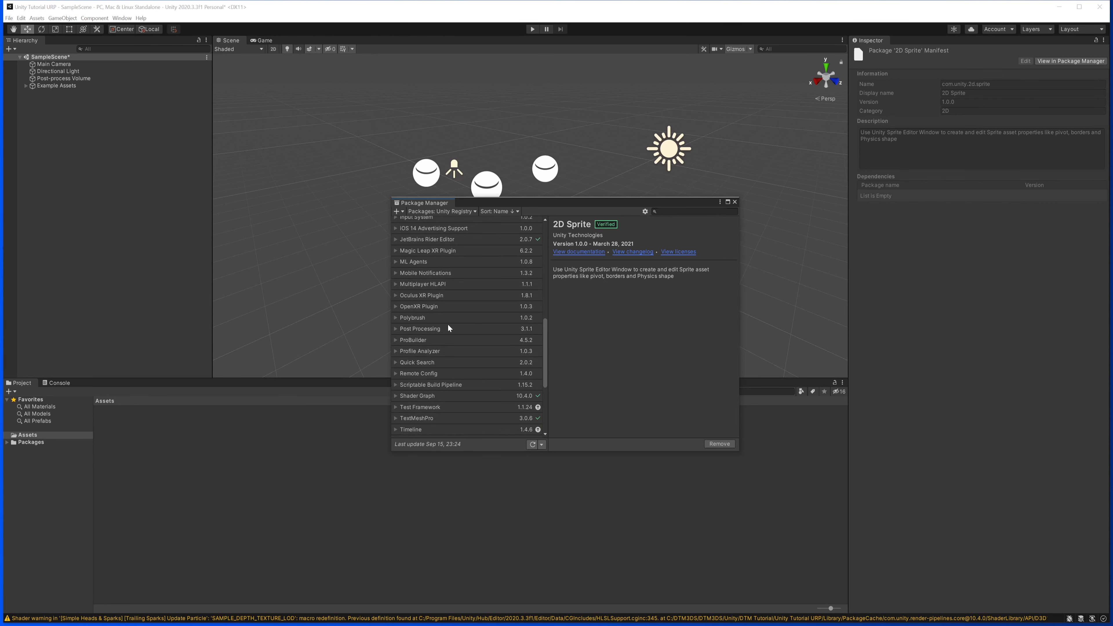
click(434, 330)
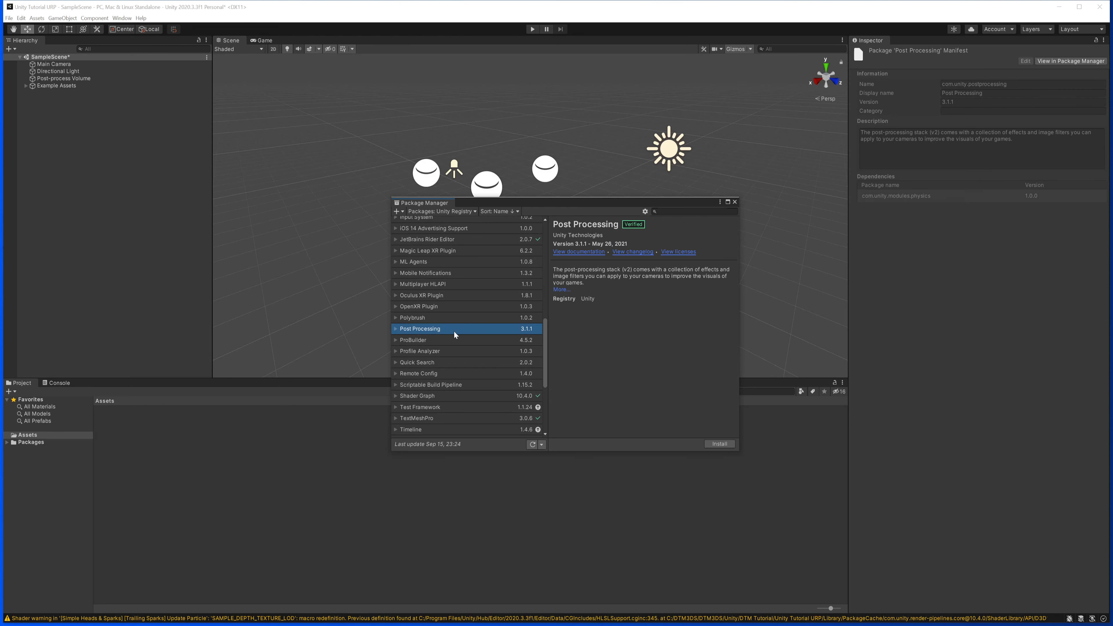
click(475, 316)
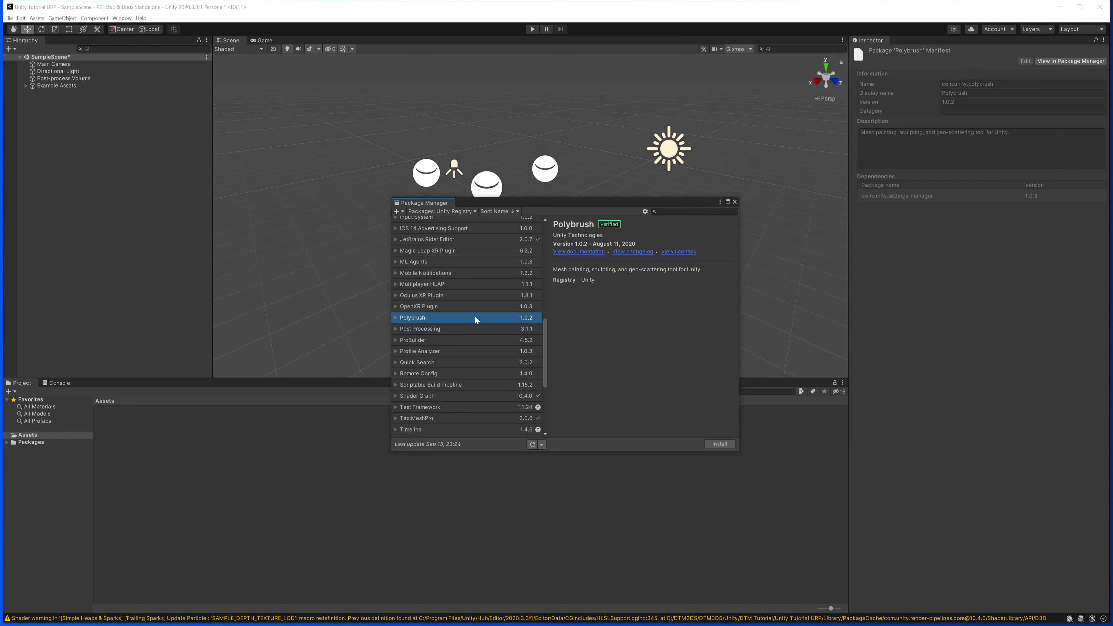
click(466, 327)
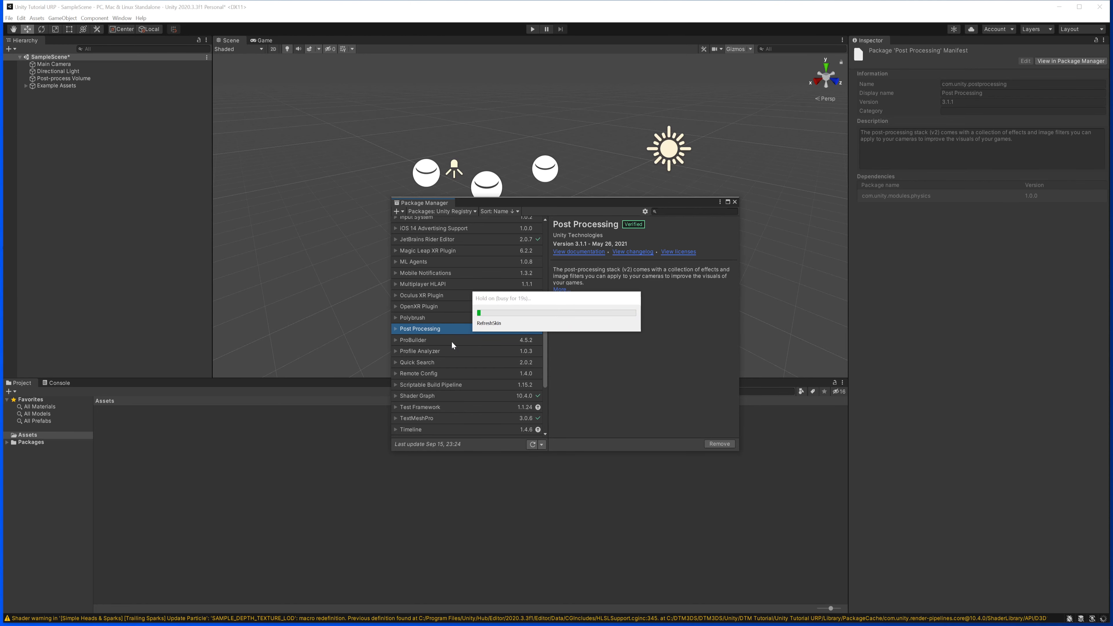
Find the Cinemachine package in the Unity Registry and install version 2.6.10
scroll(461, 334, down, 3)
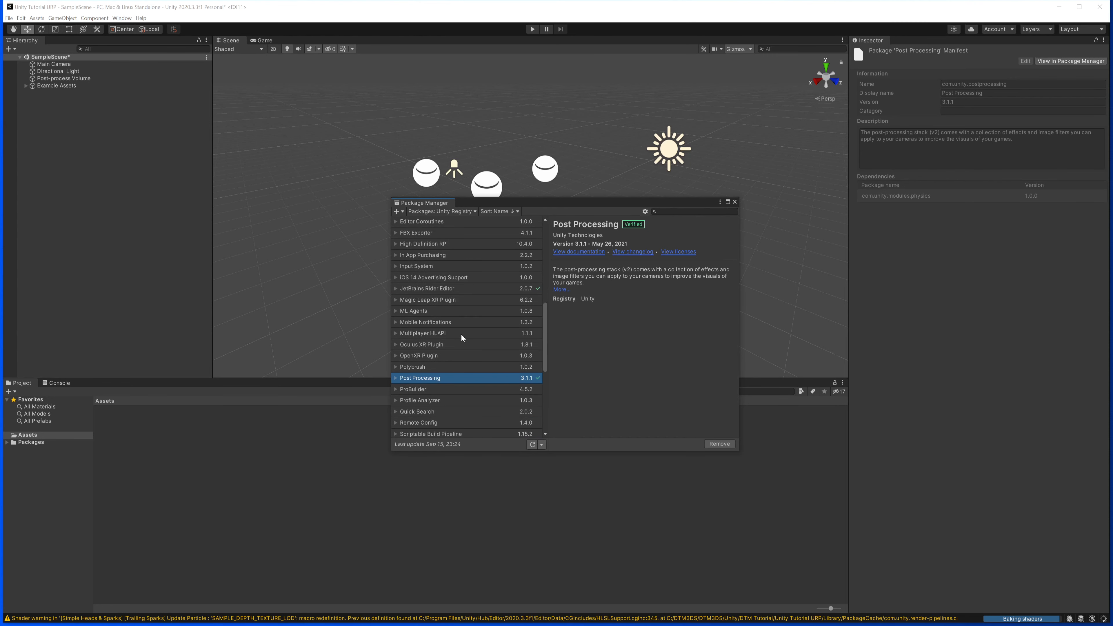
scroll(461, 334, down, 3)
scroll(461, 333, up, 3)
scroll(461, 333, up, 2)
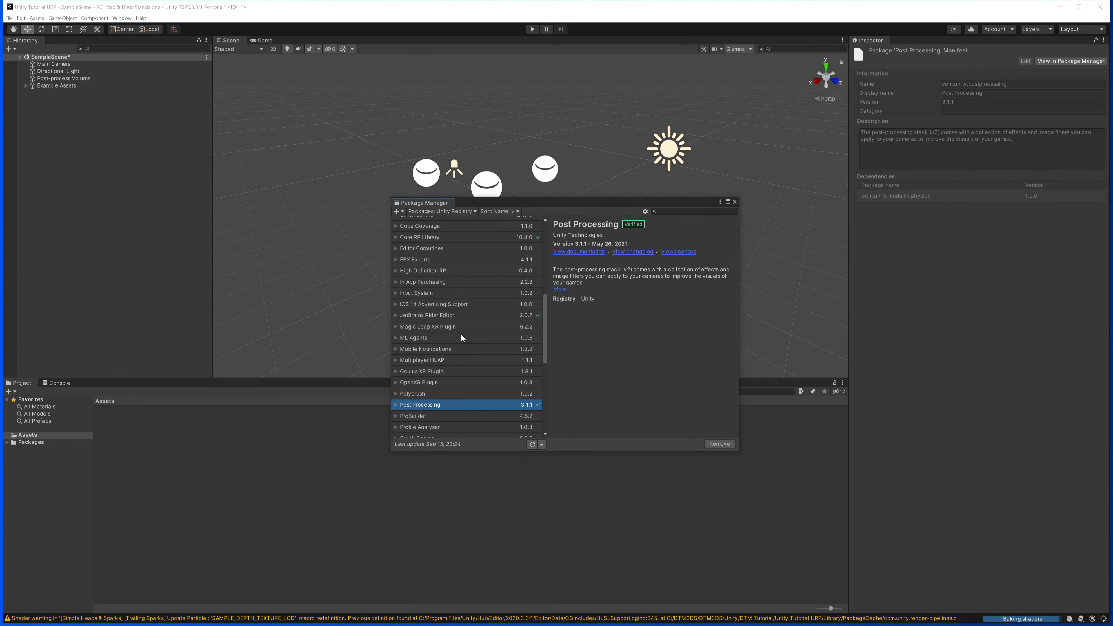
scroll(461, 334, up, 4)
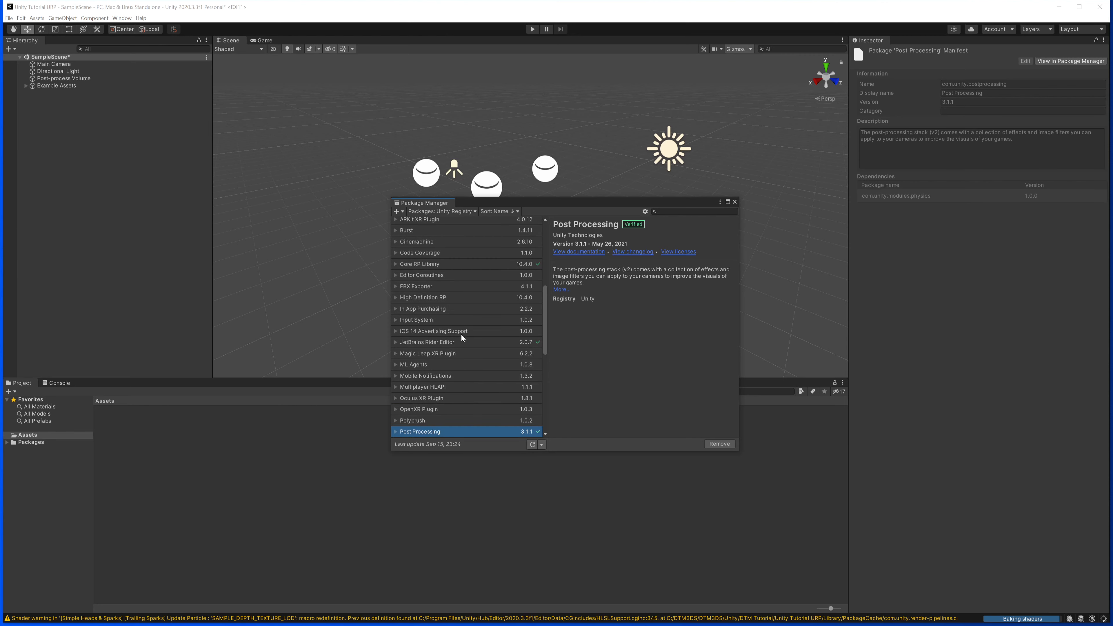
scroll(461, 334, up, 5)
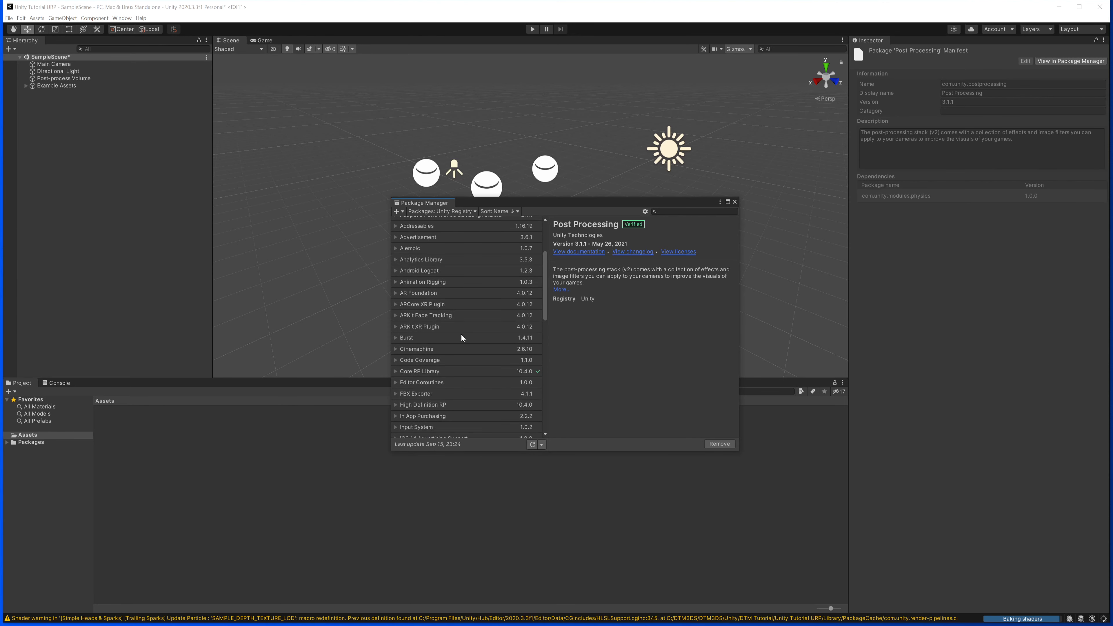
click(442, 341)
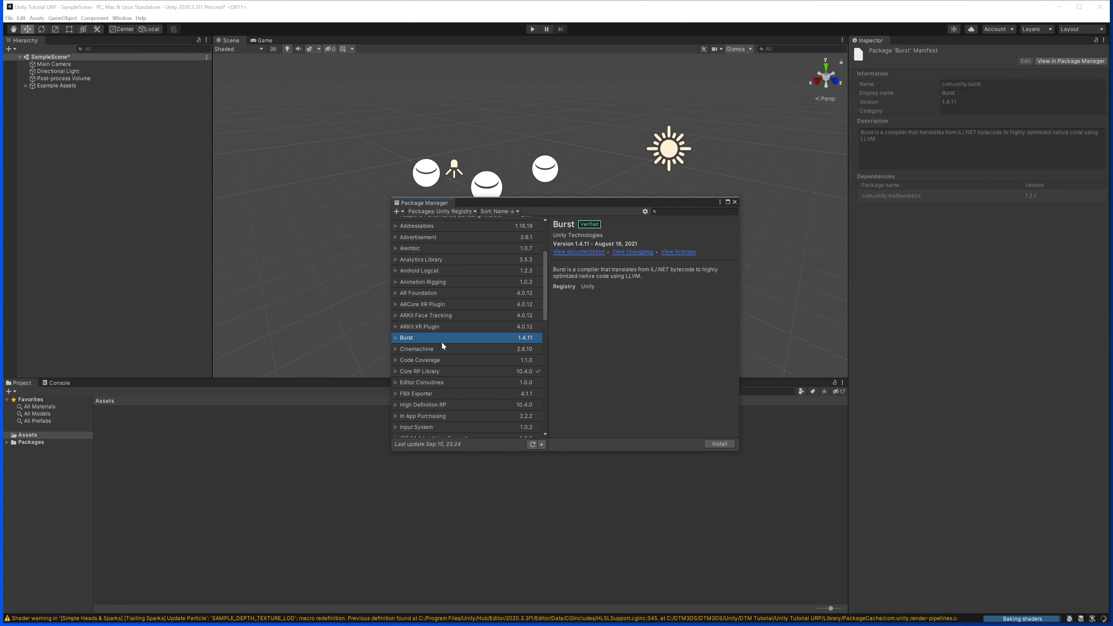
click(437, 353)
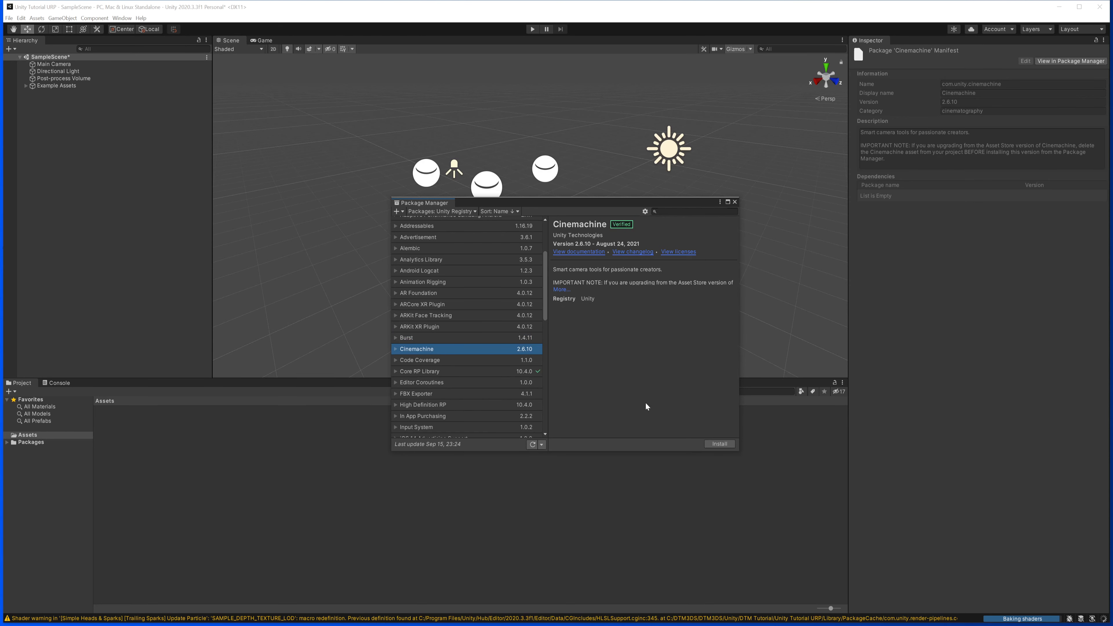
click(713, 445)
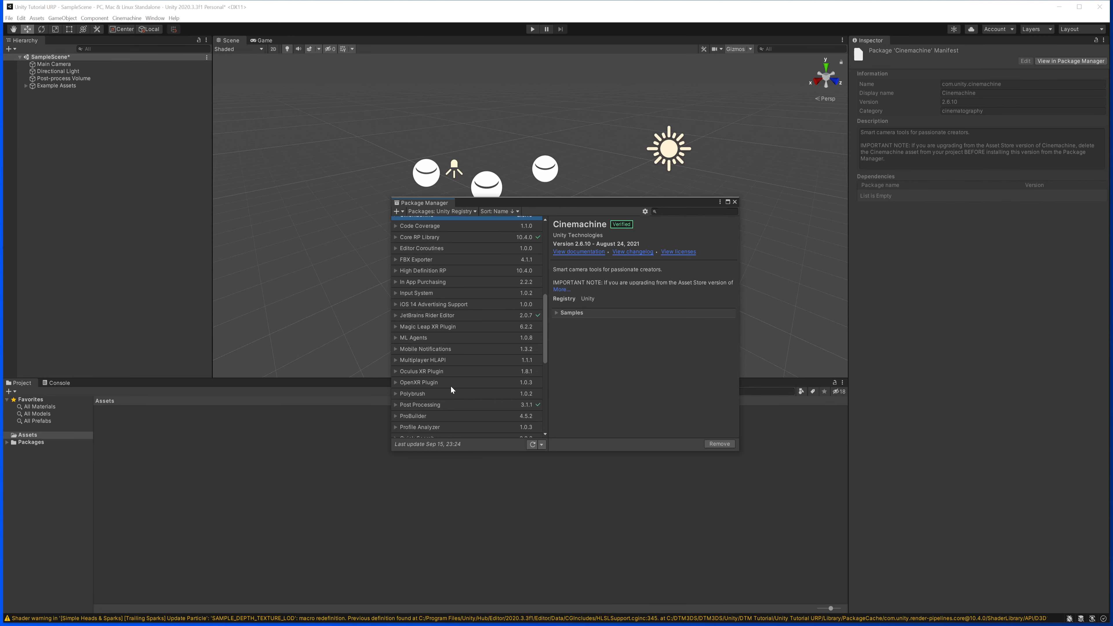
Examine the Input System package's details among the registry packages without installing it, and close the Package Manager
scroll(451, 386, down, 3)
scroll(451, 385, up, 3)
scroll(463, 354, up, 2)
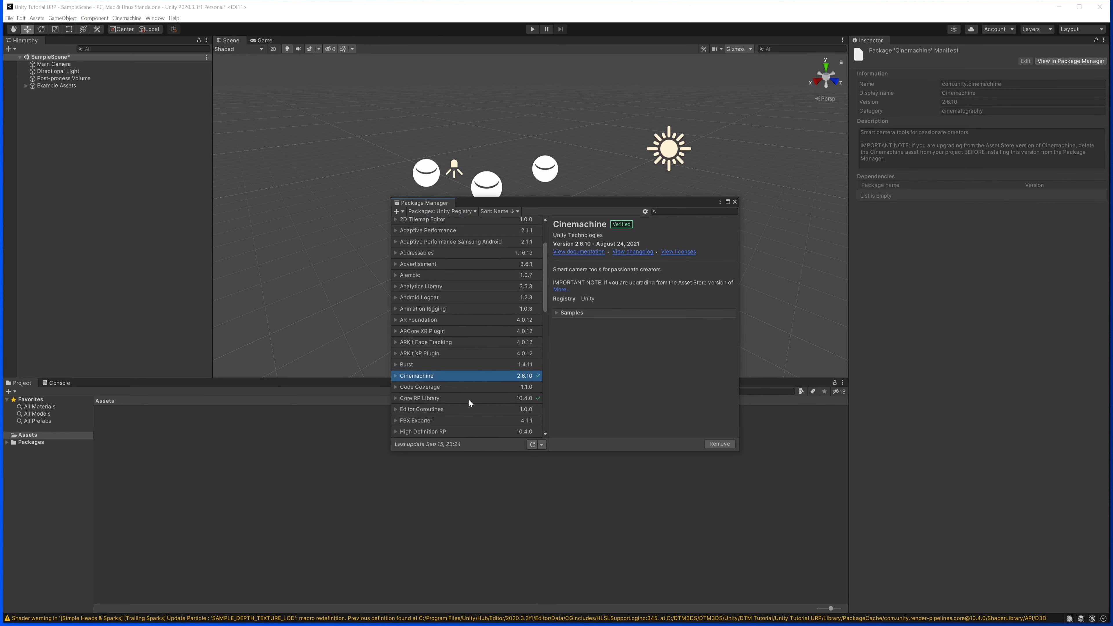
scroll(464, 397, down, 4)
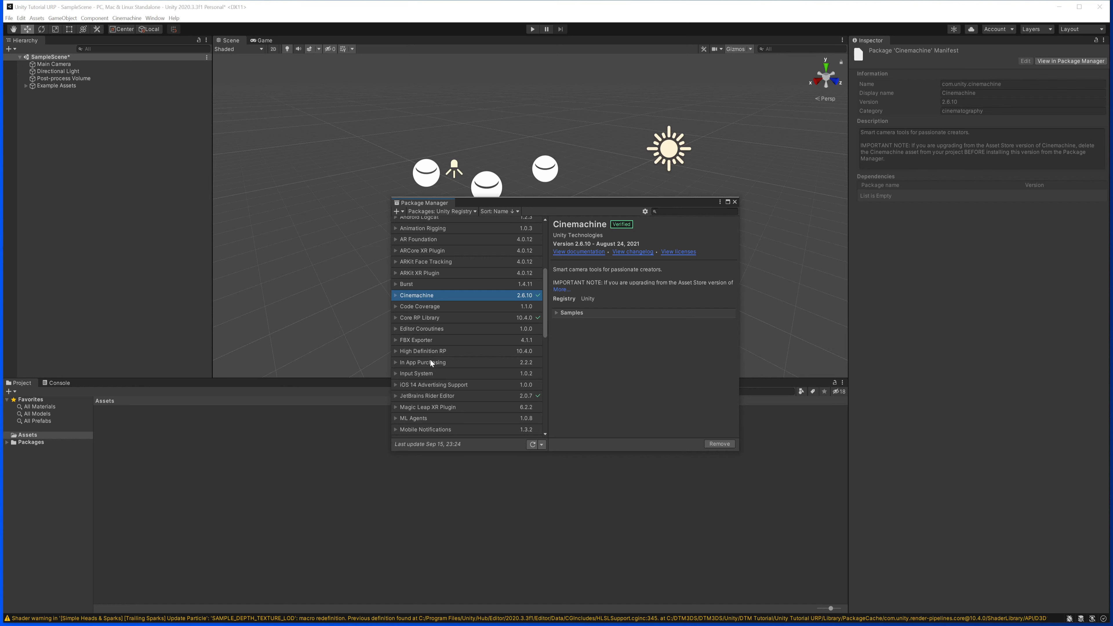
click(425, 374)
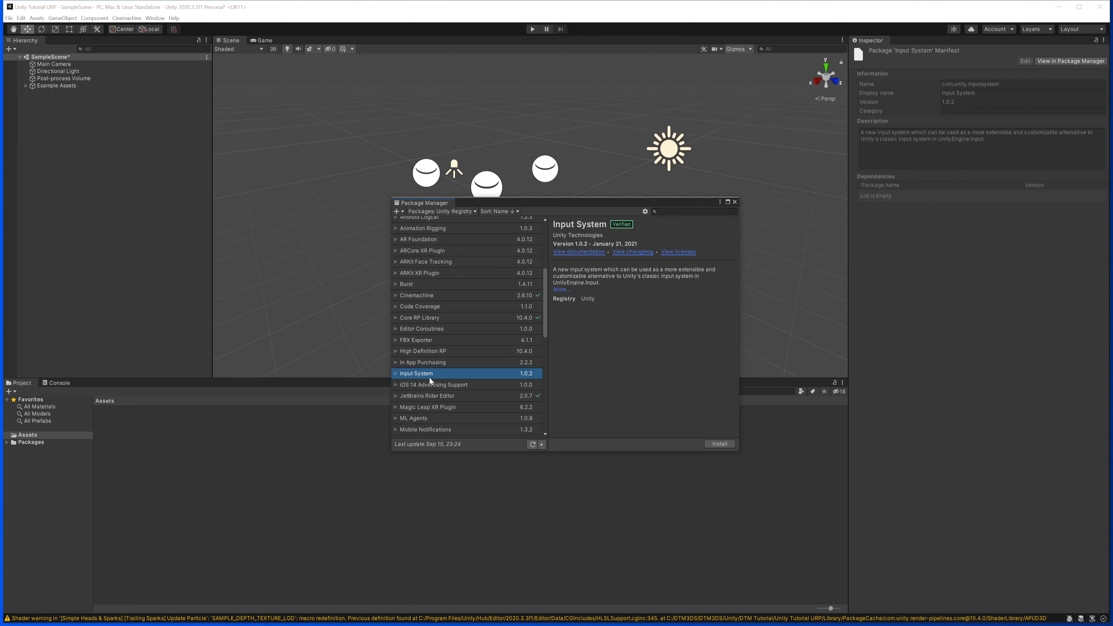
click(464, 357)
scroll(458, 367, down, 2)
click(443, 347)
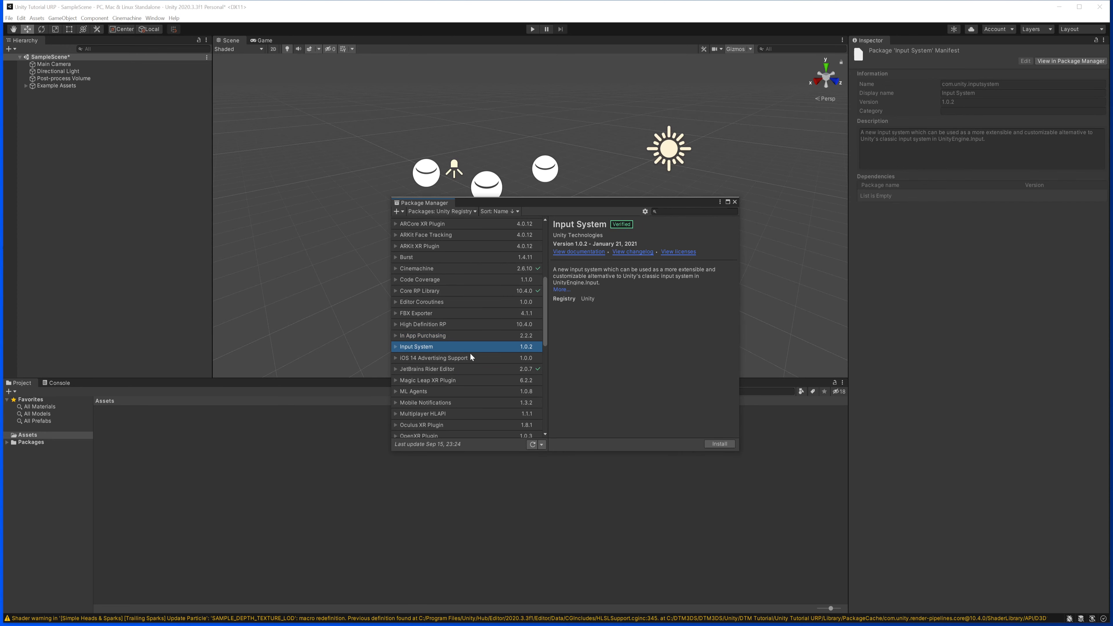
scroll(473, 355, up, 4)
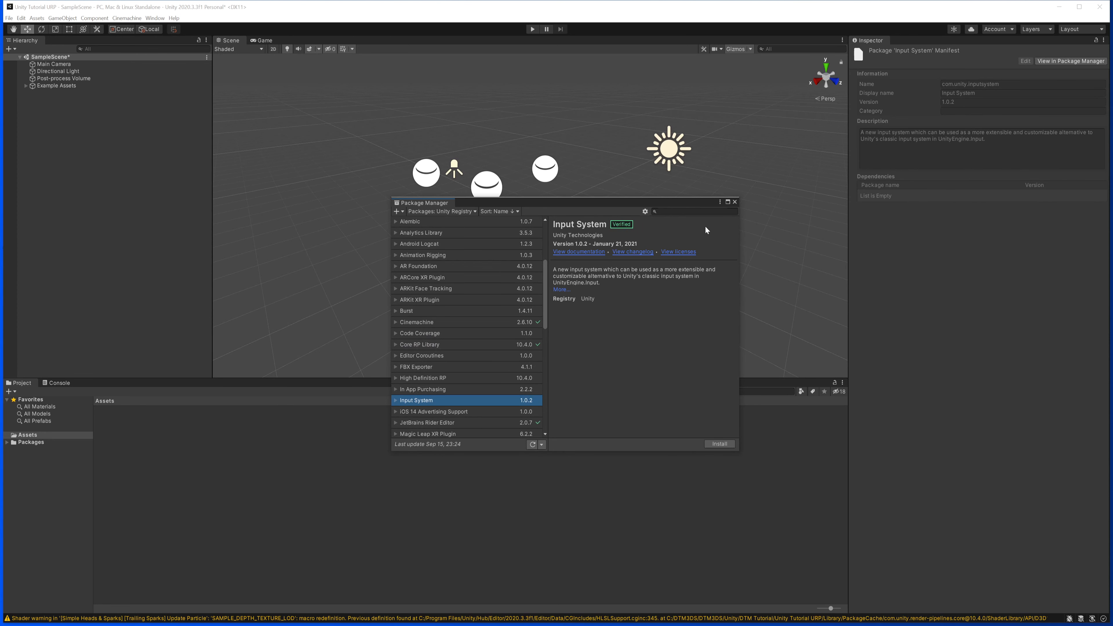
click(435, 388)
click(427, 402)
click(455, 371)
click(434, 401)
scroll(450, 383, down, 3)
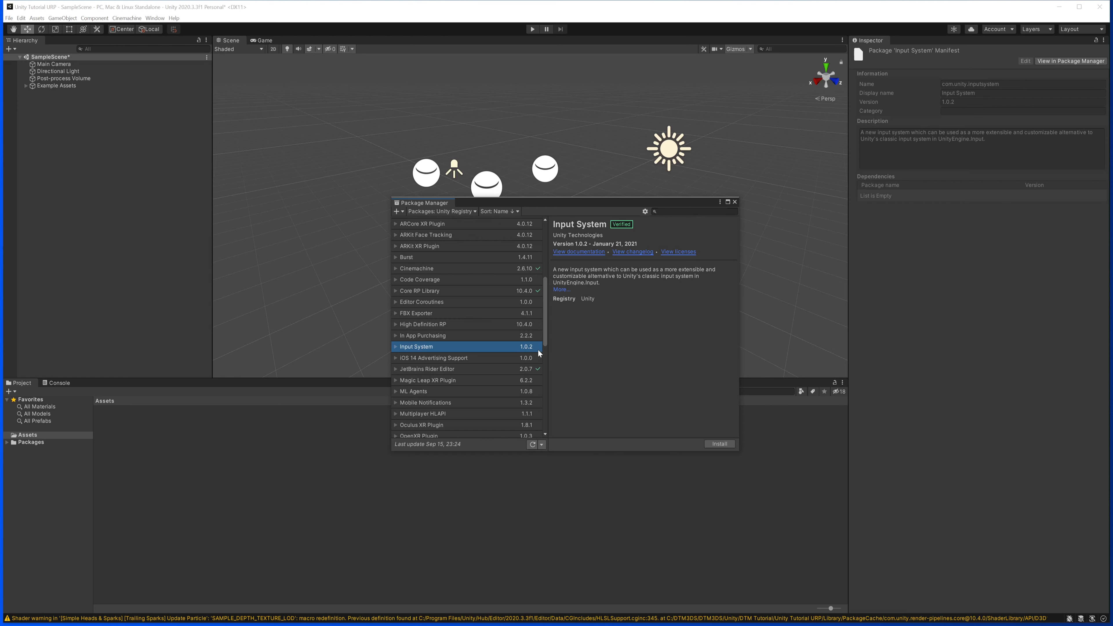
scroll(520, 355, down, 1)
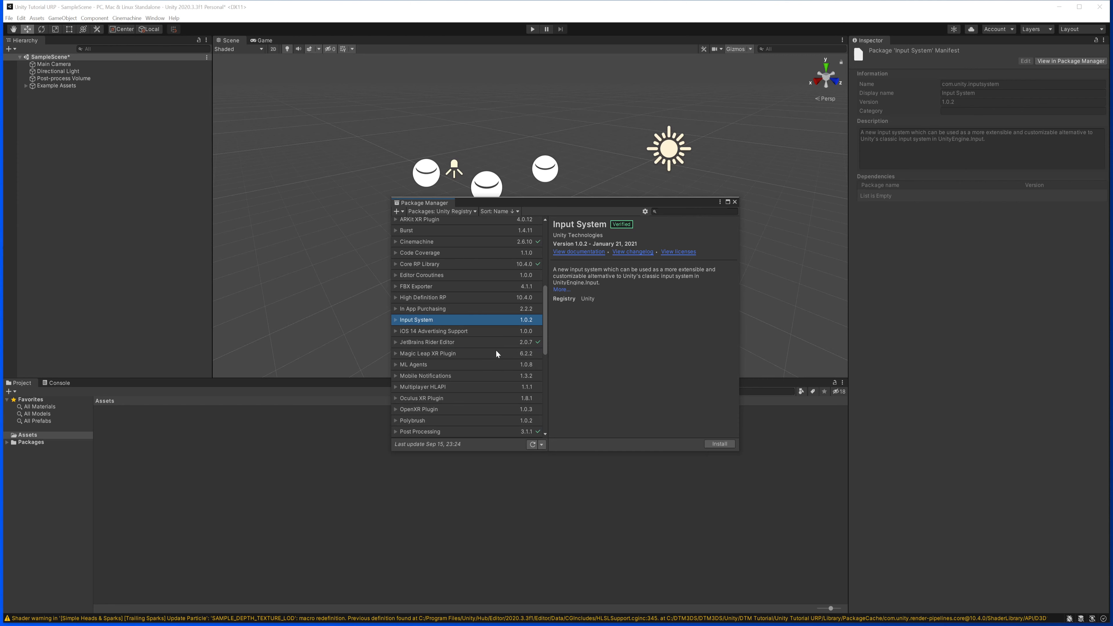
click(734, 201)
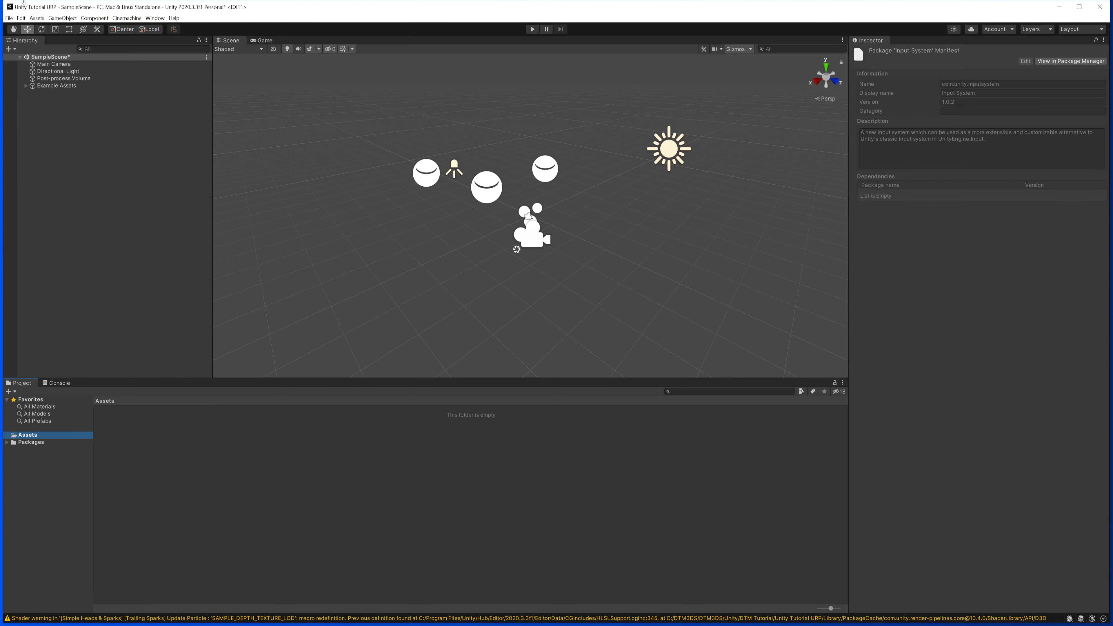
click(117, 19)
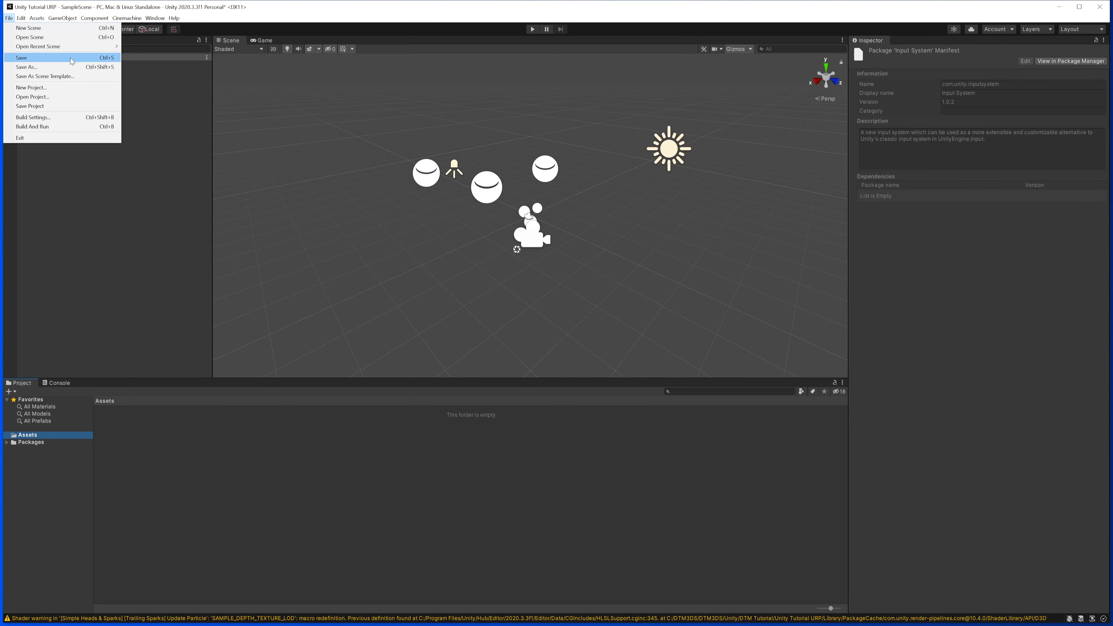
click(54, 38)
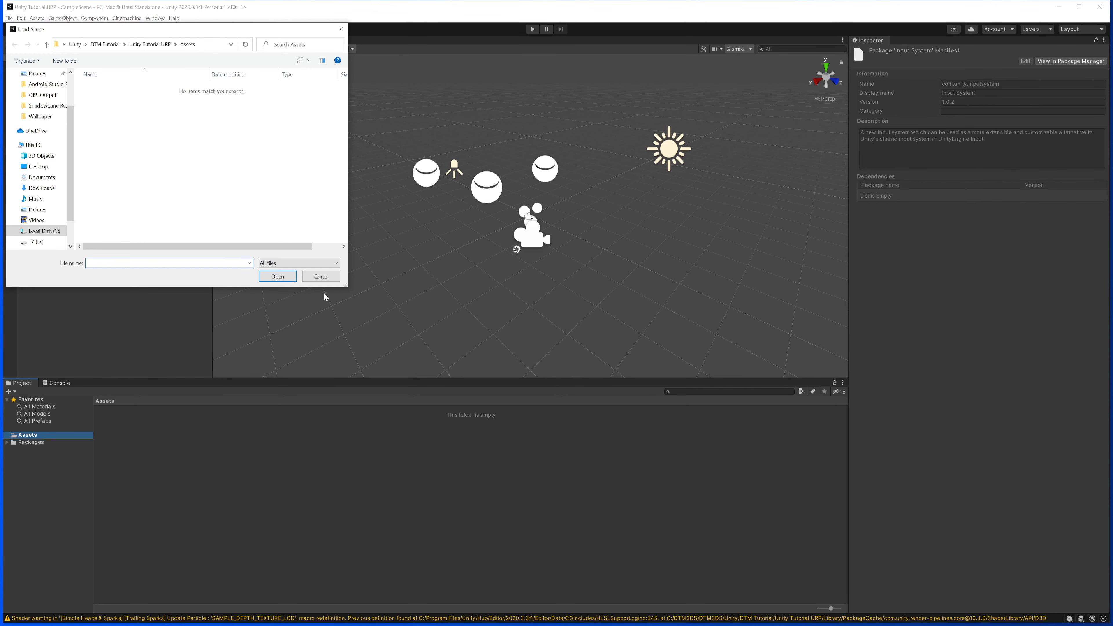
click(321, 276)
Create a new scene from the Basic (Built-in) template, discarding the unsaved changes to SampleScene
click(9, 18)
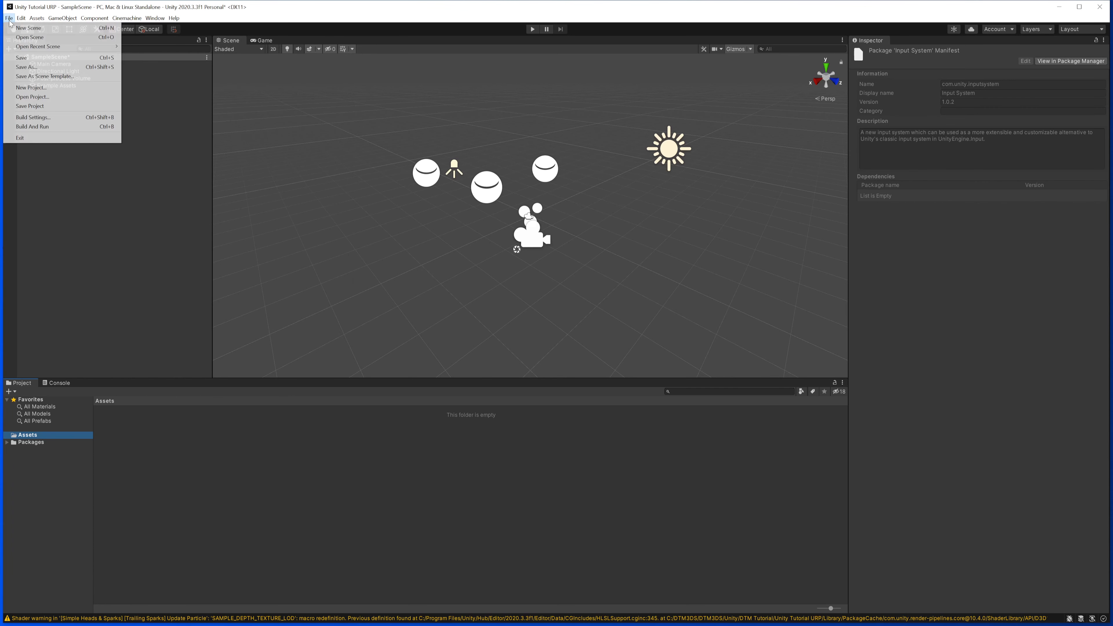
click(27, 28)
click(318, 290)
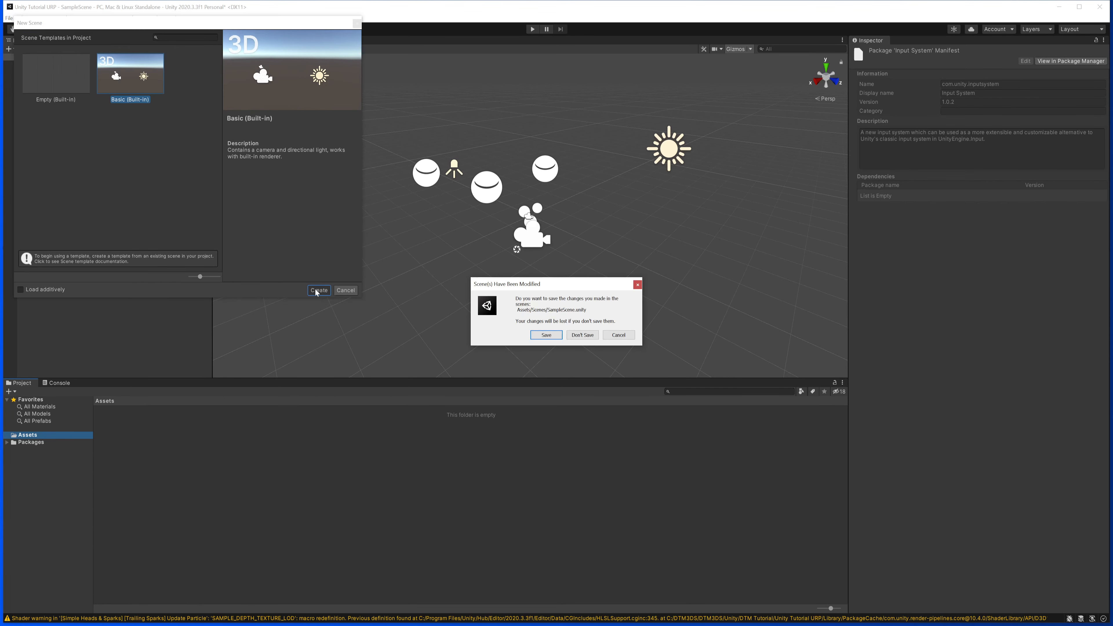
click(583, 335)
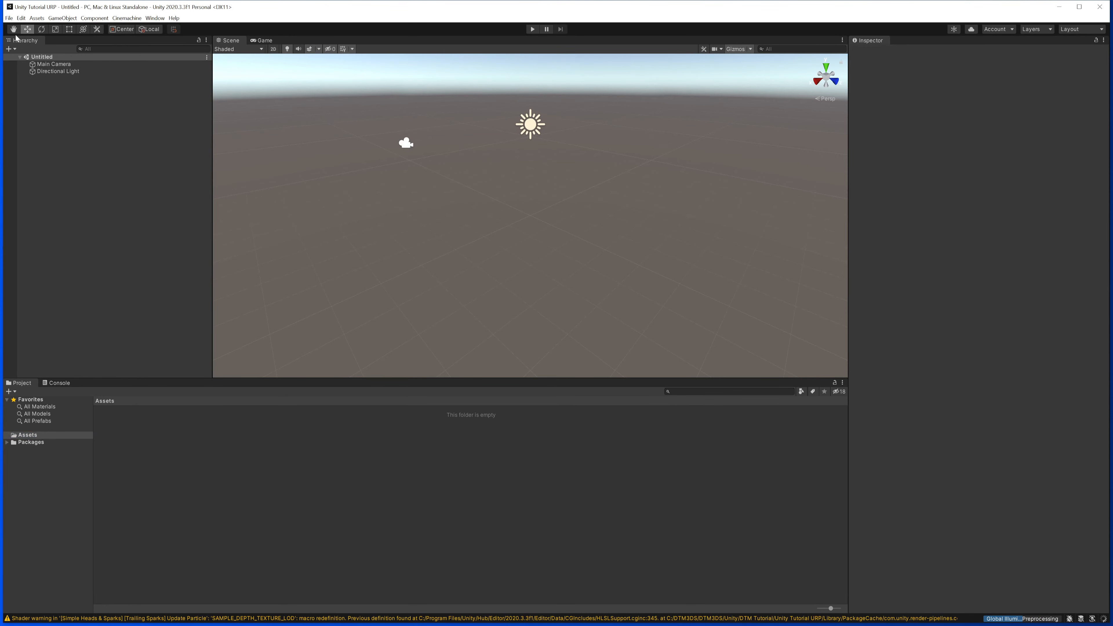
Remove the deleted Scenes/SampleScene entry from the scenes included in the build, and close the build settings
click(9, 18)
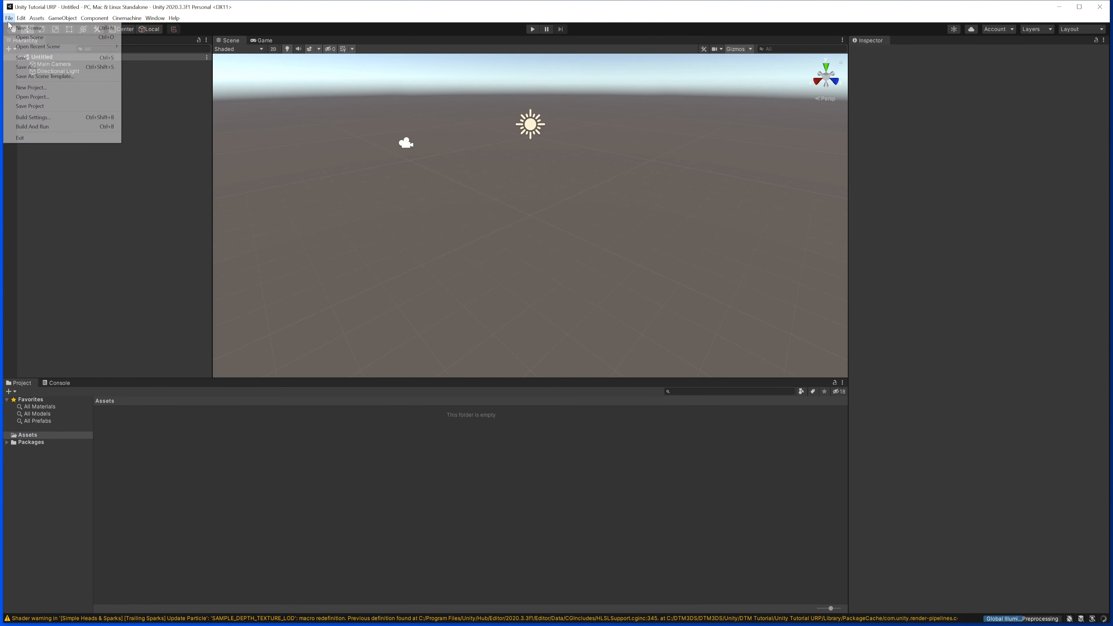
click(23, 117)
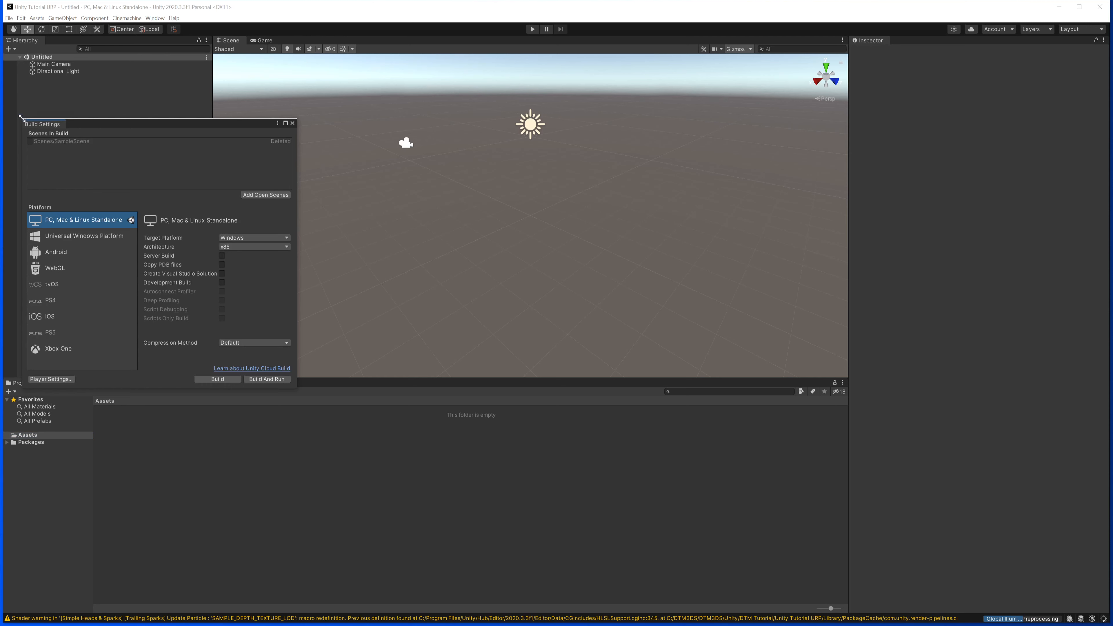
click(89, 146)
right_click(88, 147)
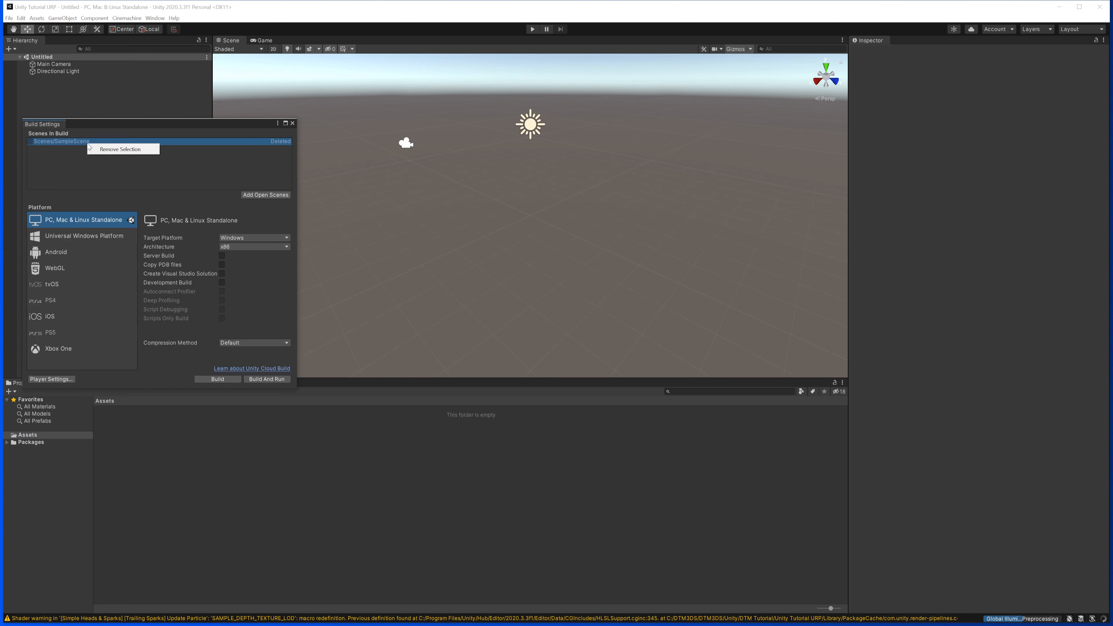
click(117, 149)
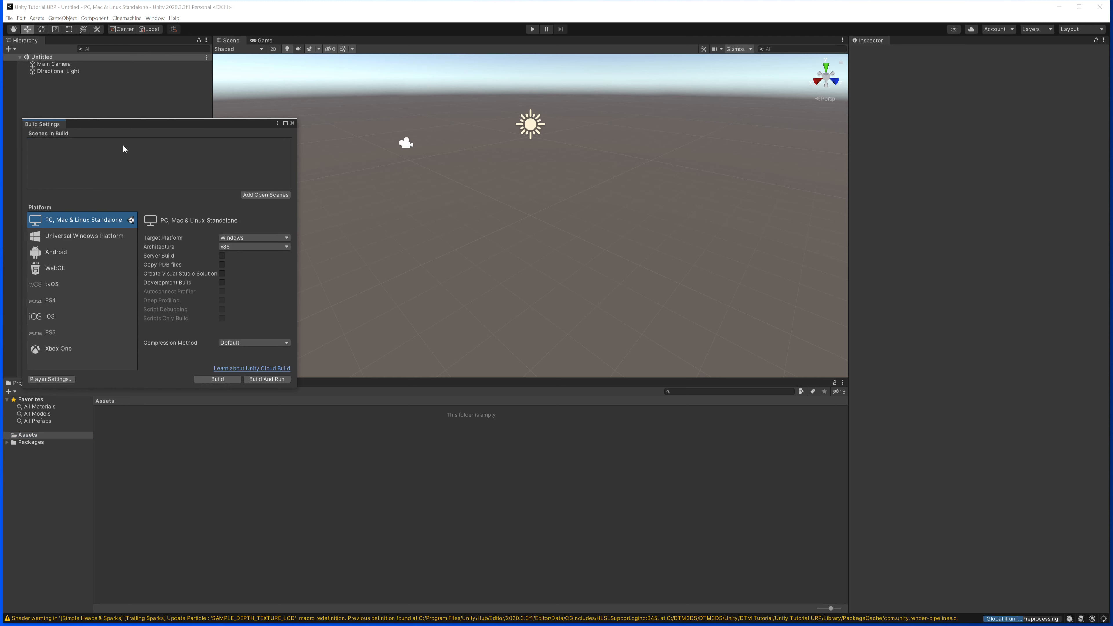
click(292, 123)
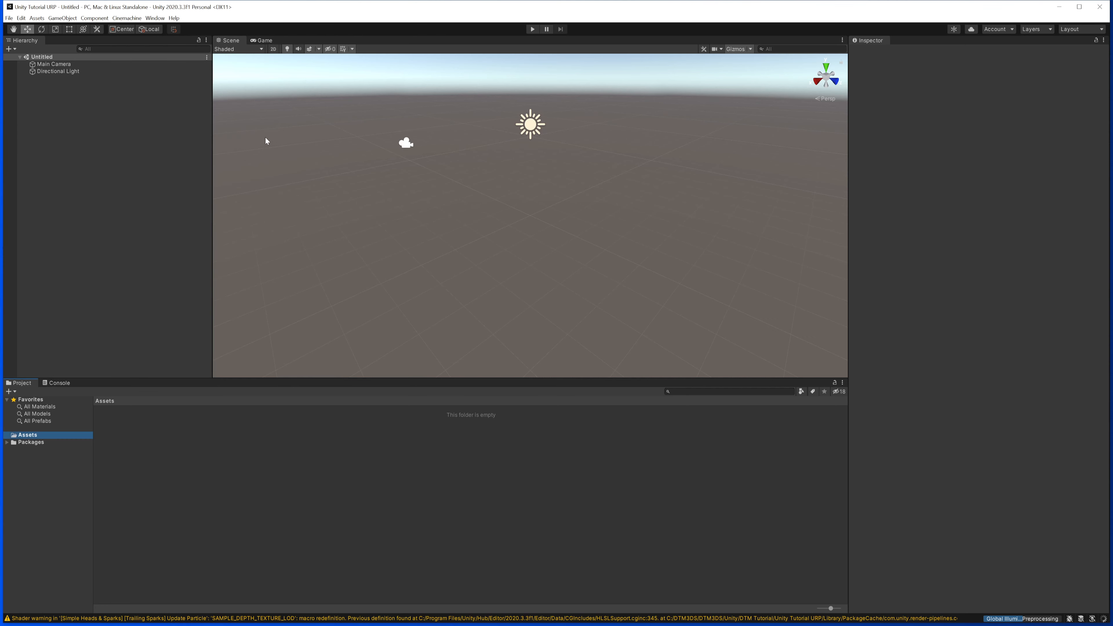
Create a folder named Scene inside Assets and open it
right_click(144, 443)
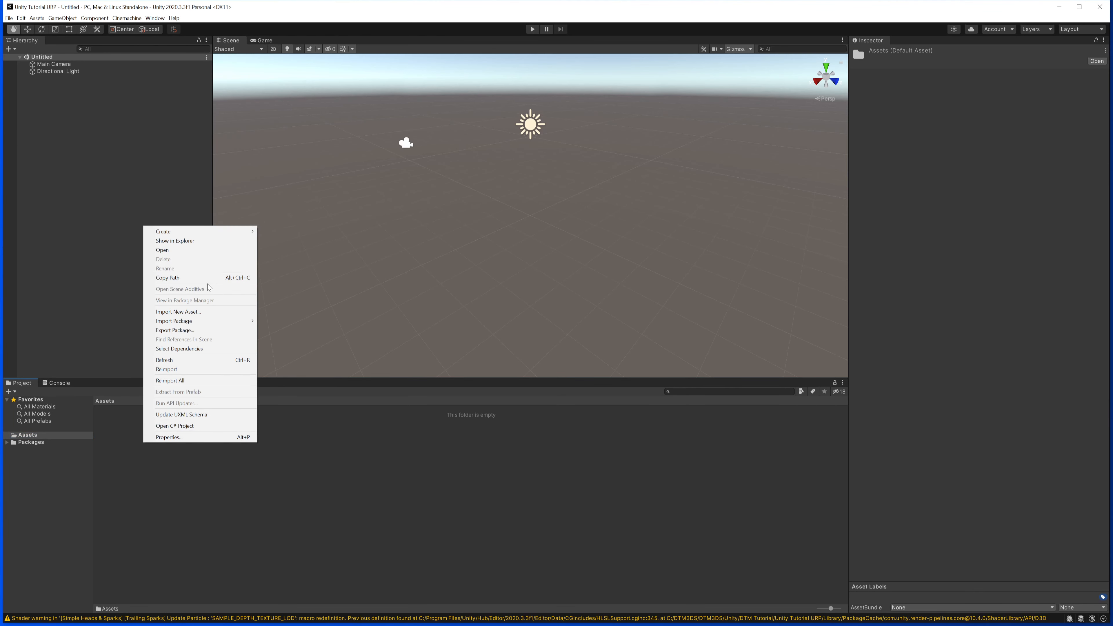
mouse_move(186, 232)
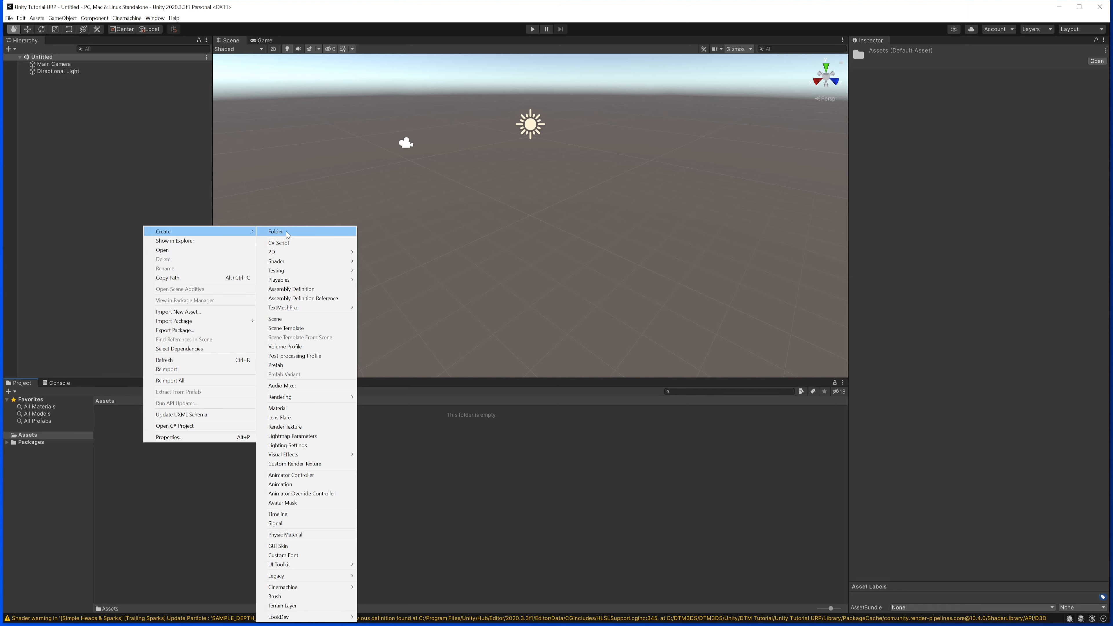
click(286, 232)
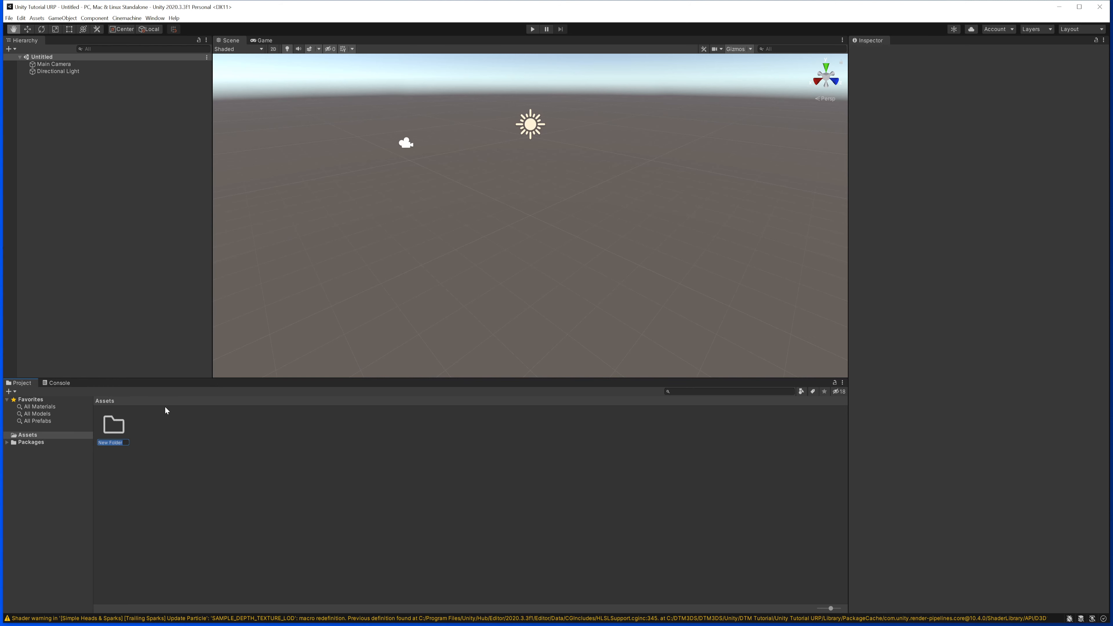
text(Scene)
key(Return)
key(Return)
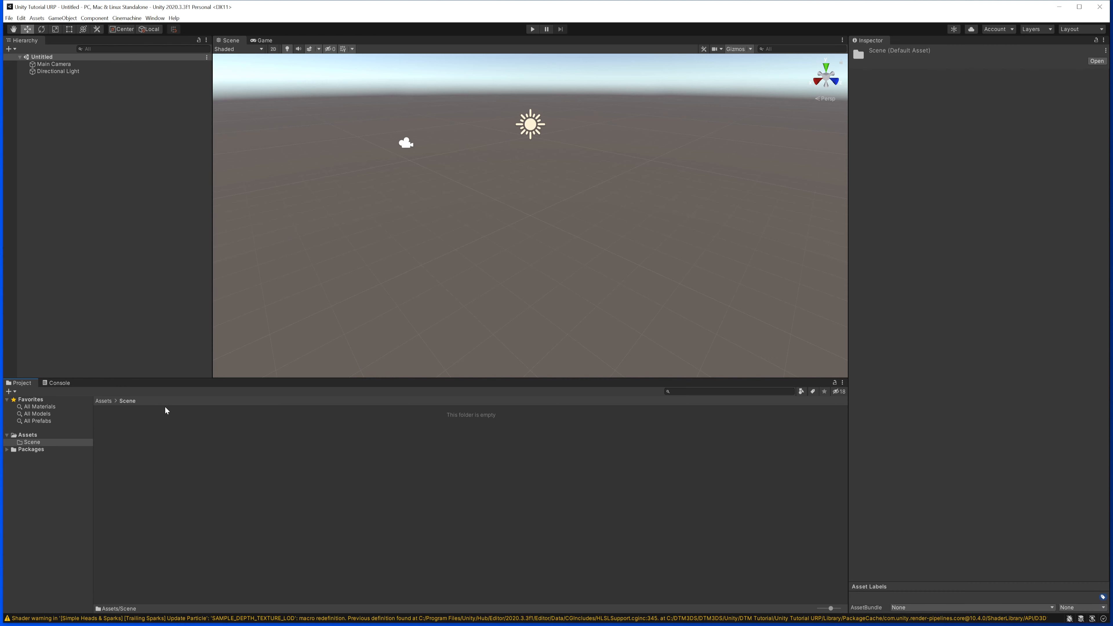
Start saving the untitled scene as a new file and browse to the project's Assets/Scene folder
right_click(162, 415)
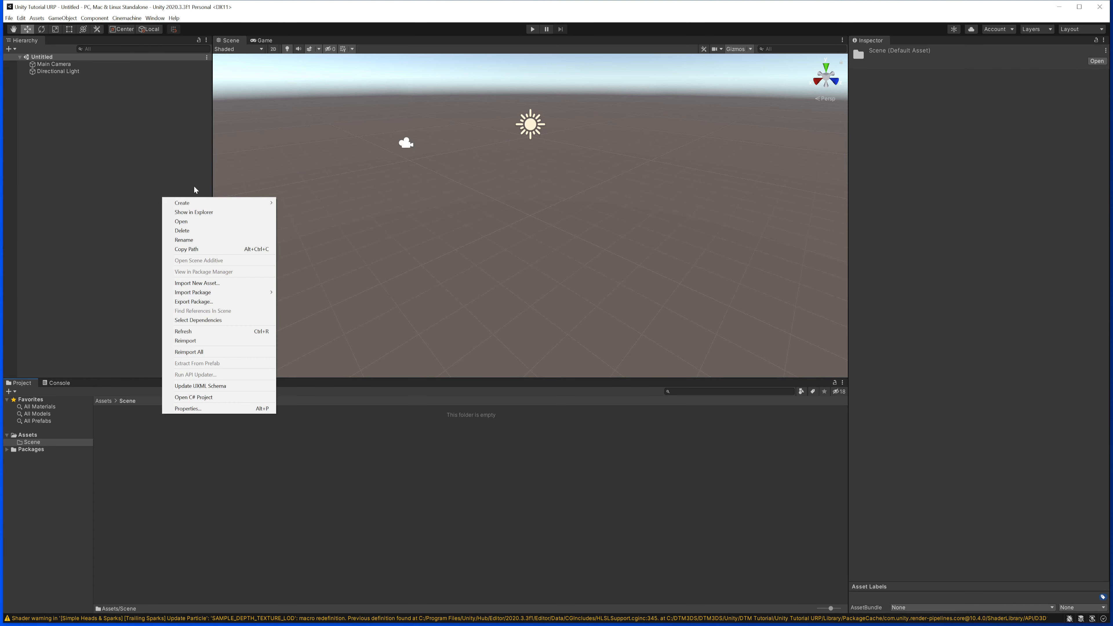
mouse_move(195, 203)
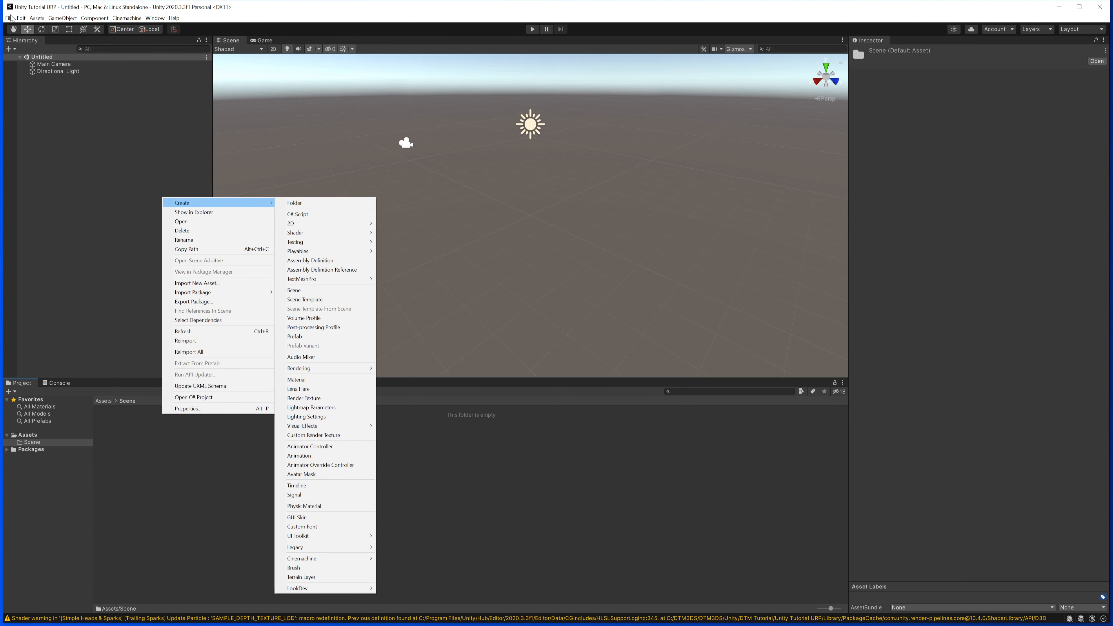
click(20, 18)
mouse_move(8, 17)
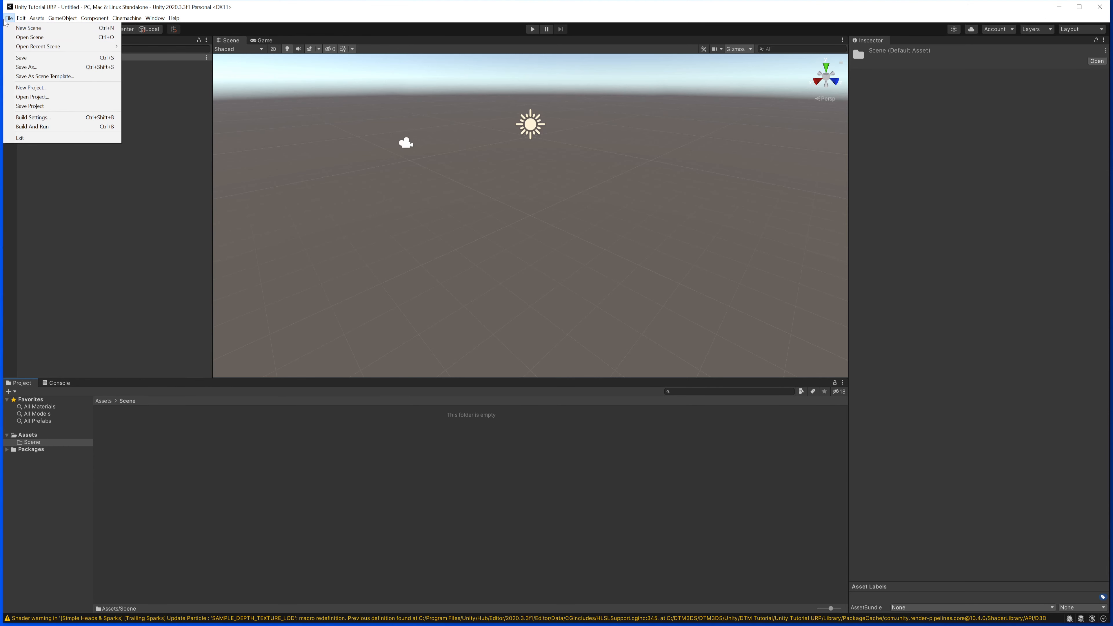
click(36, 67)
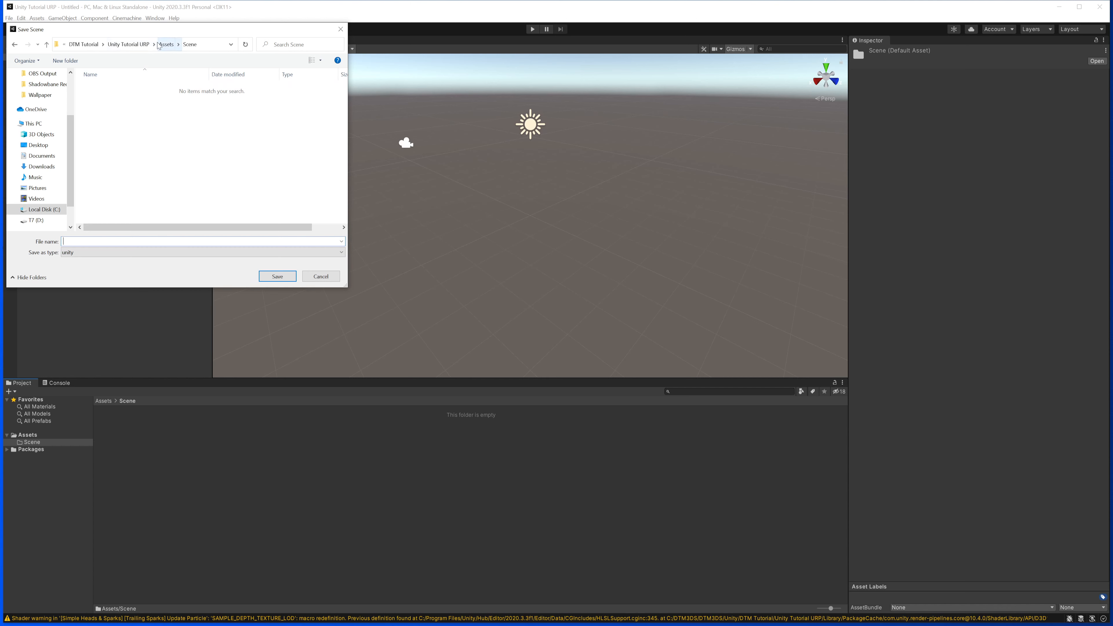
click(127, 45)
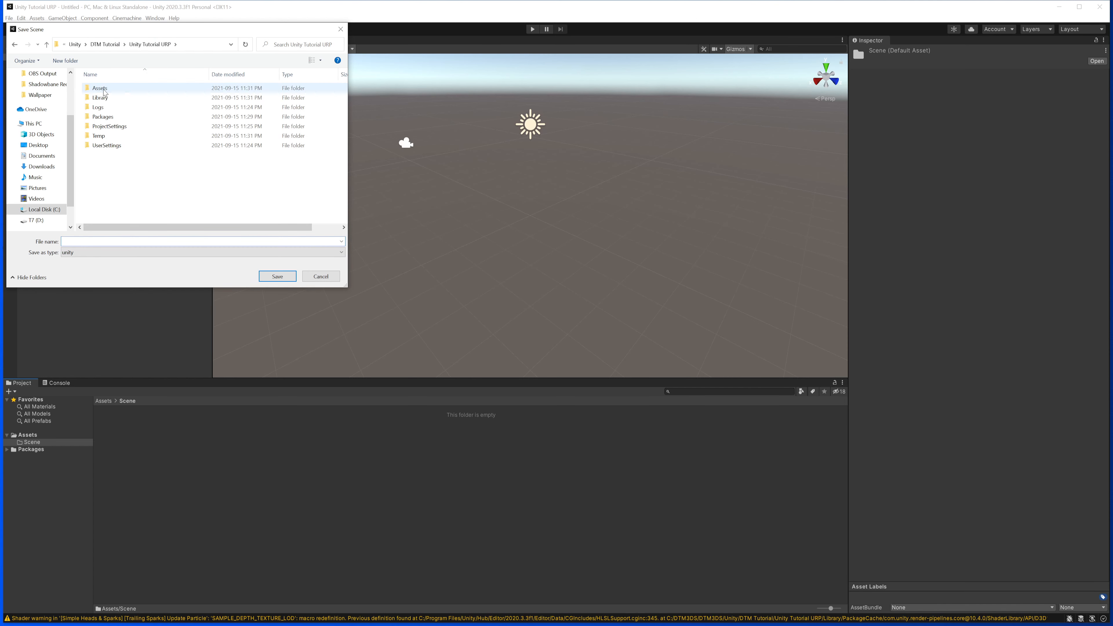
click(94, 89)
double_click(94, 89)
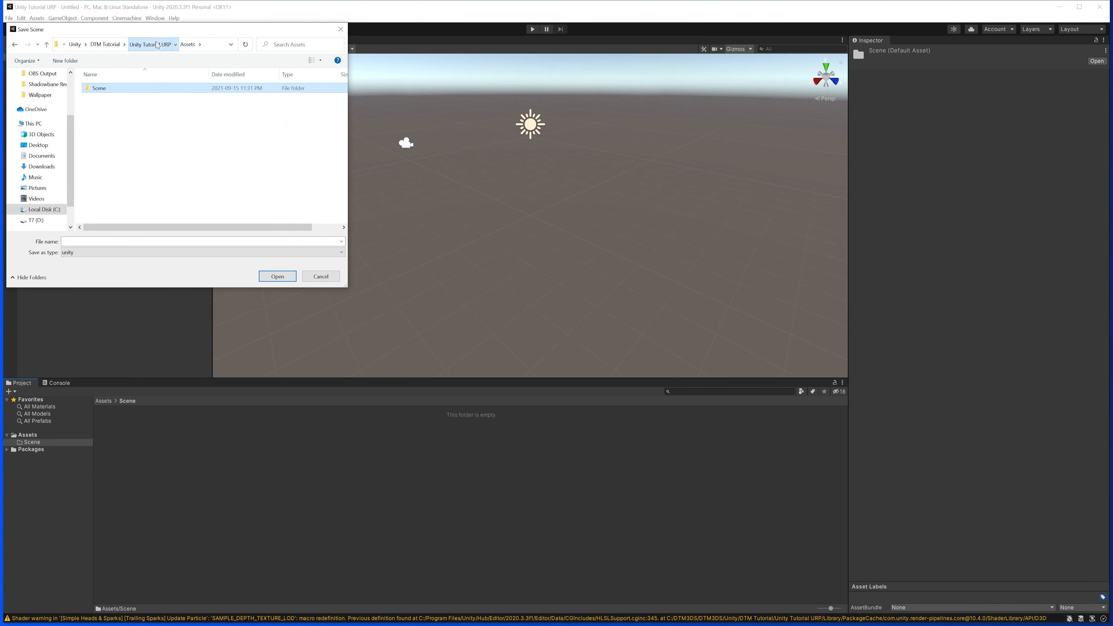
click(151, 44)
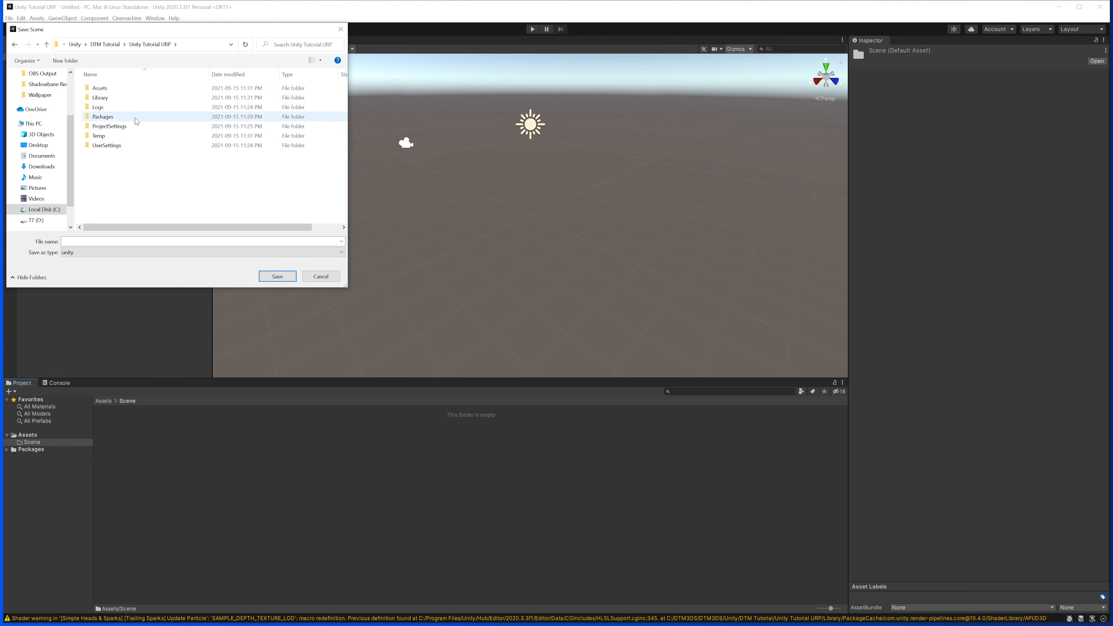
double_click(117, 89)
click(106, 89)
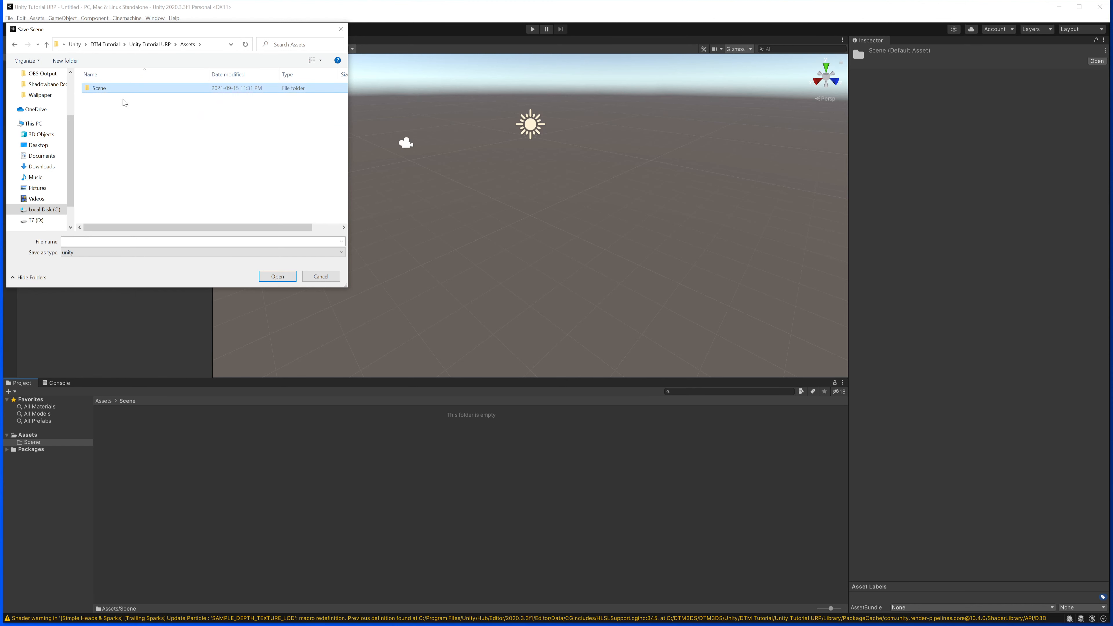
double_click(107, 91)
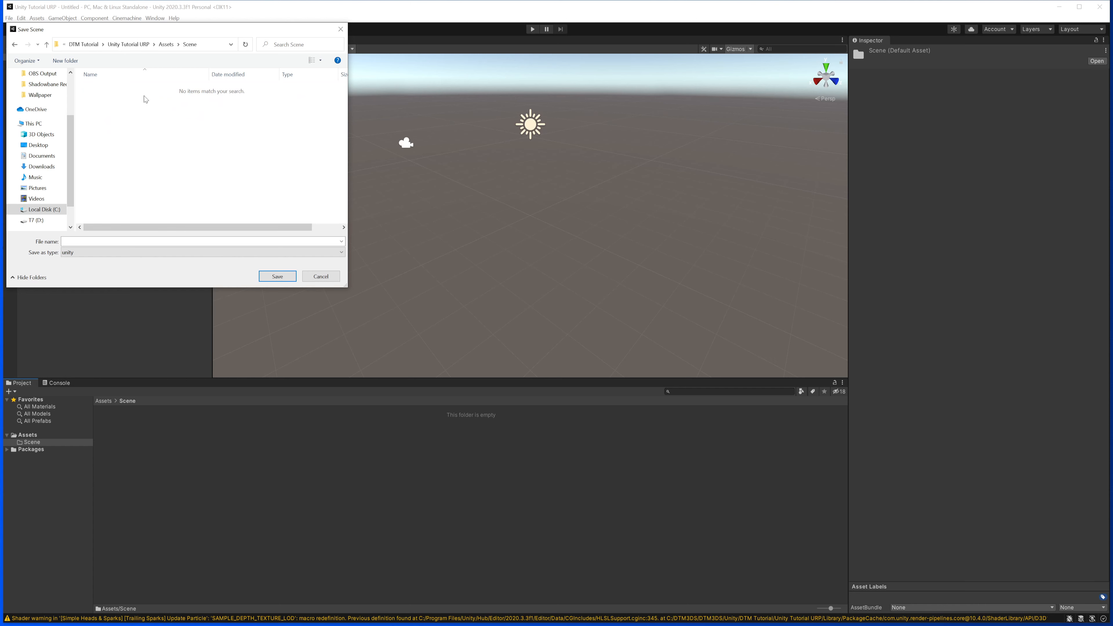
Name the scene file "URP Template Tutorial 01" and save it
click(78, 242)
text(URP Template Lesson)
key(BackSpace)
key(BackSpace)
key(BackSpace)
key(BackSpace)
key(BackSpace)
key(BackSpace)
text(Tutorial 01)
key(Return)
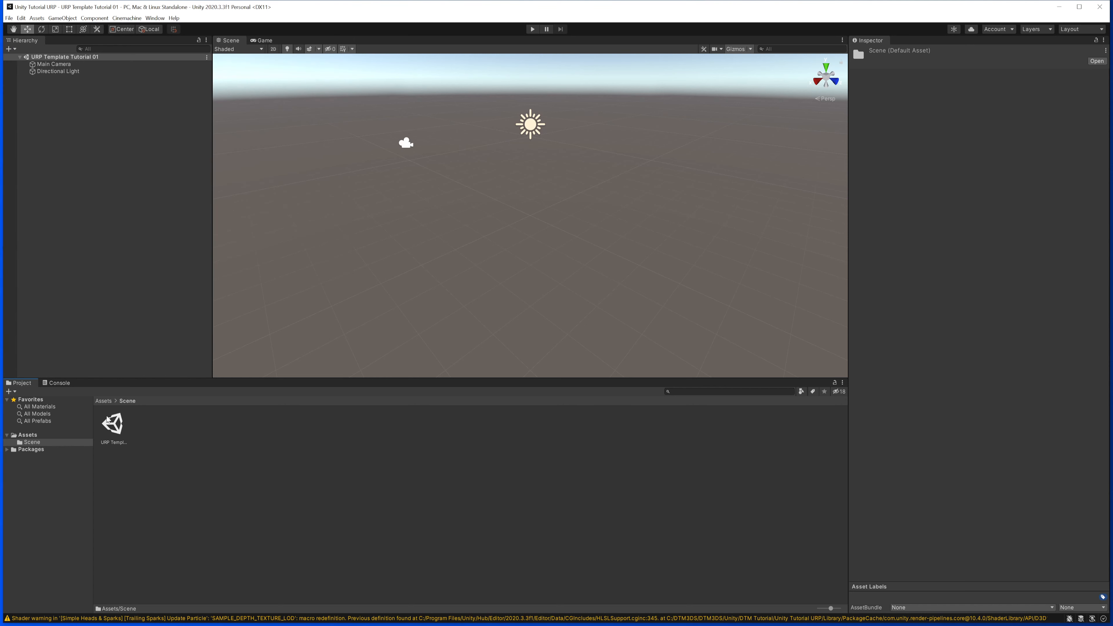
click(115, 427)
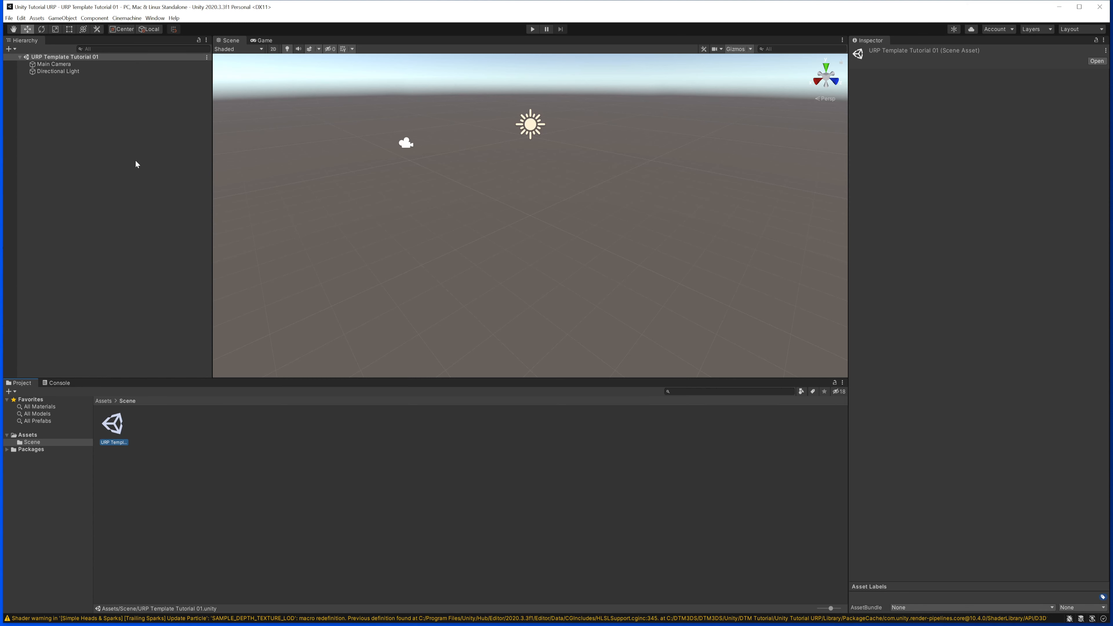
click(20, 18)
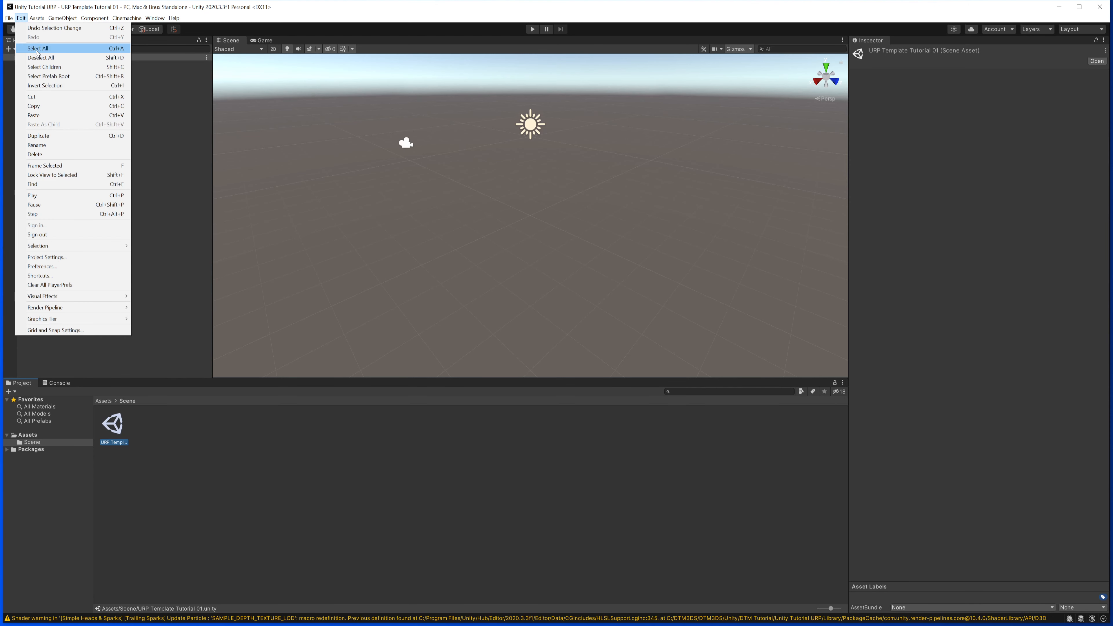
click(149, 159)
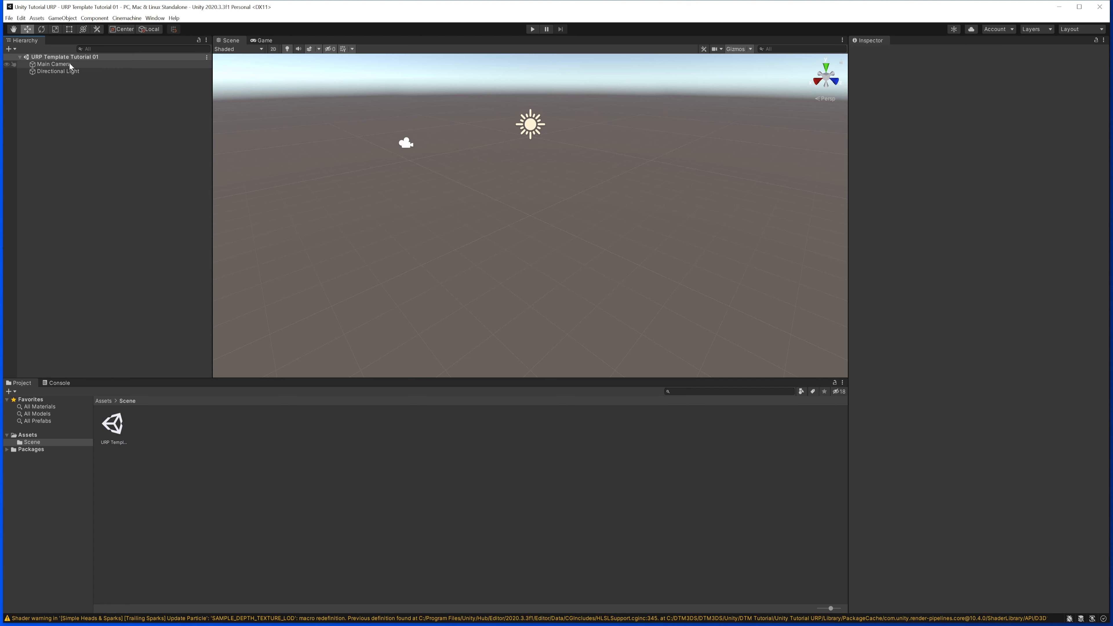
Add a 3D Plane object to the scene and clear the selection
right_click(62, 105)
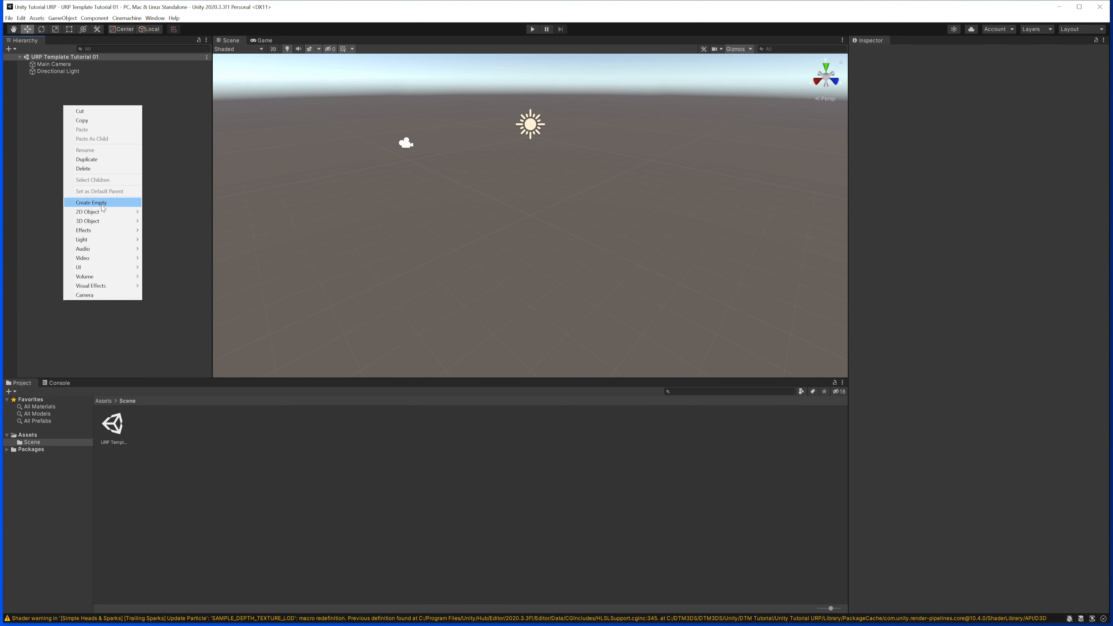
mouse_move(101, 221)
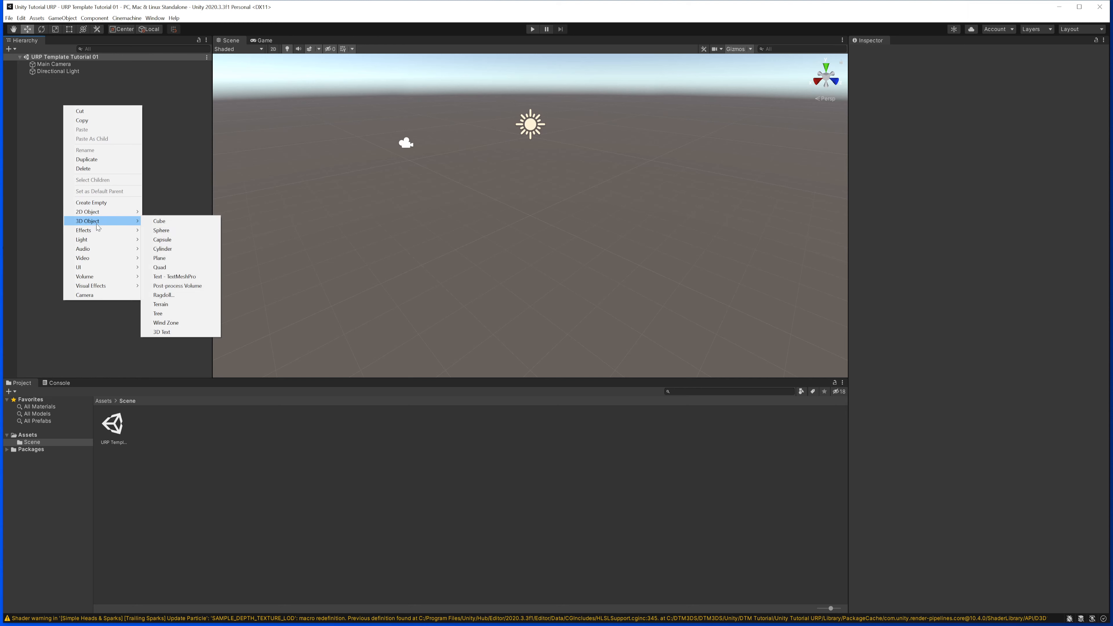
click(158, 259)
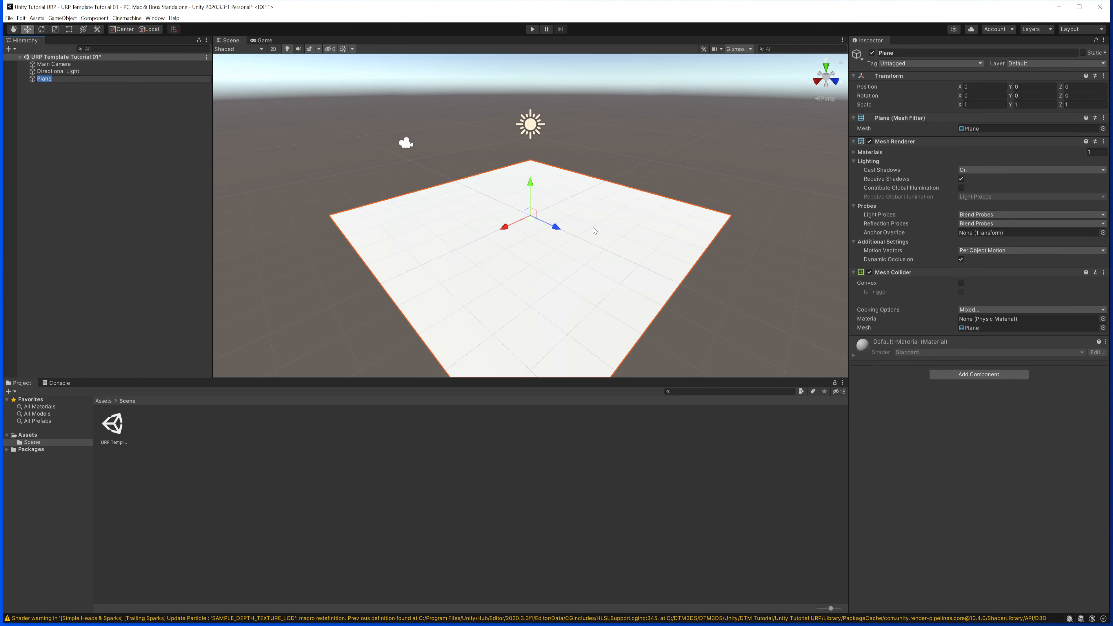
alt+drag(576, 221, 504, 241)
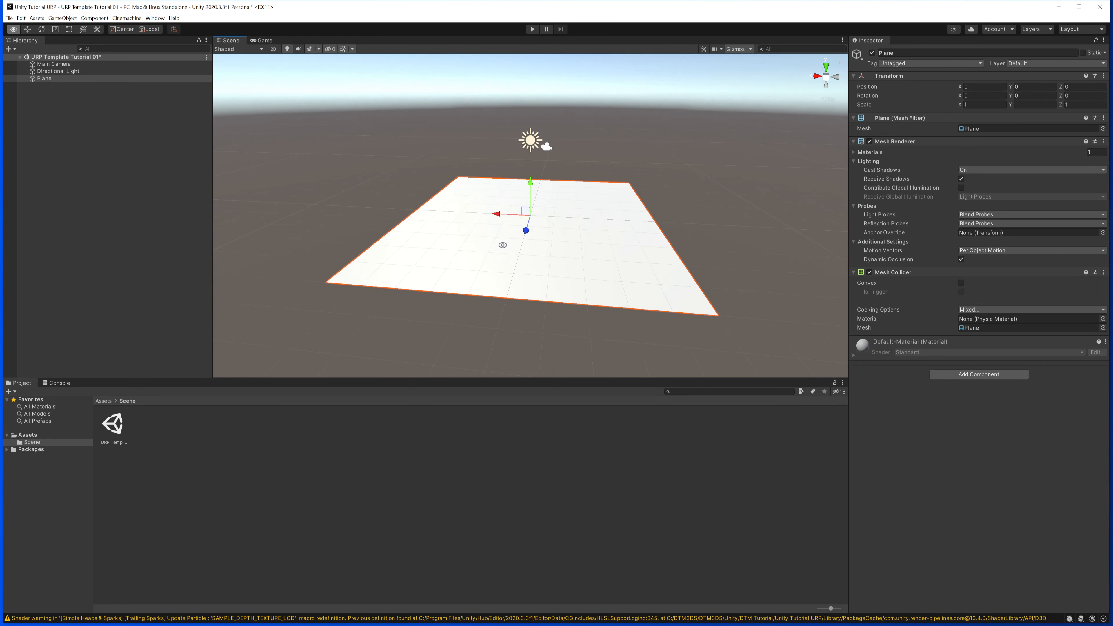
scroll(555, 225, up, 5)
scroll(581, 240, down, 5)
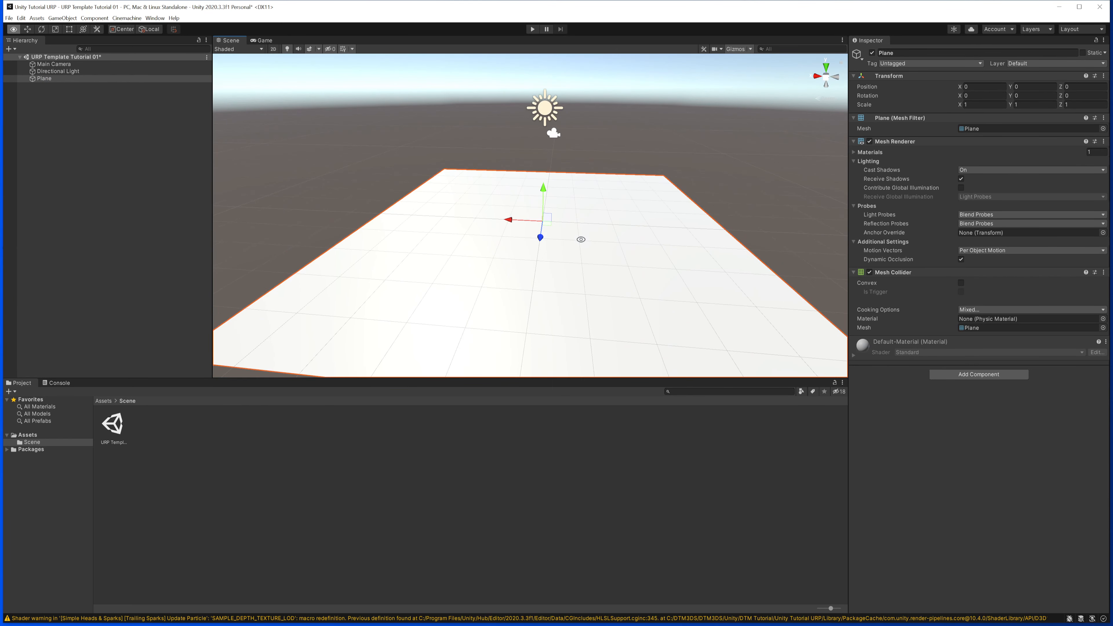
key(shift+d)
alt+drag(591, 247, 541, 237)
scroll(542, 237, down, 2)
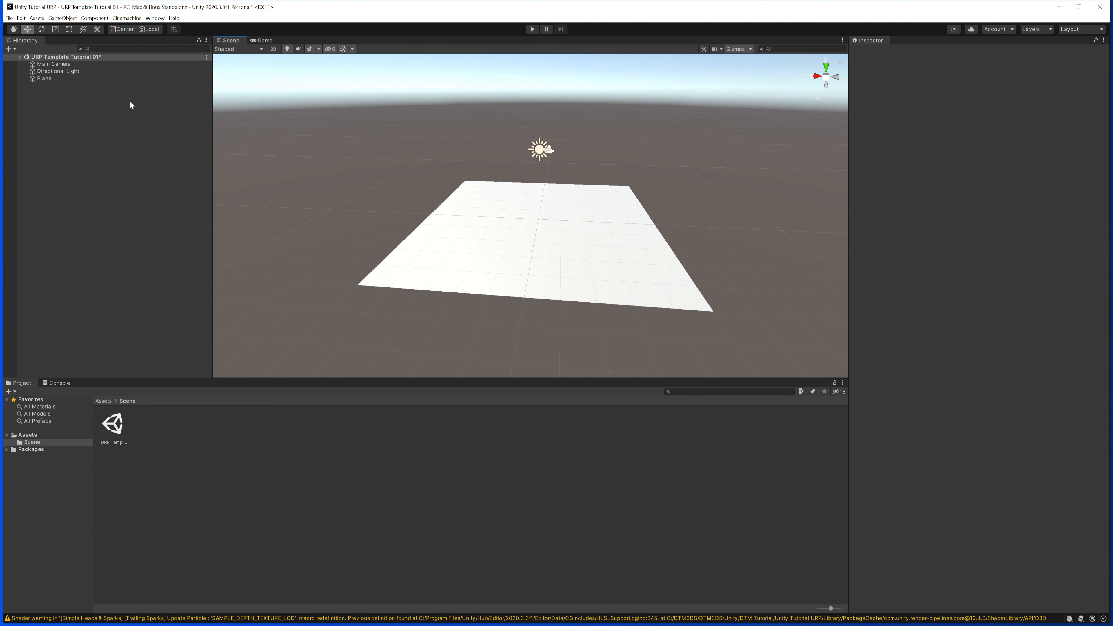
right_click(146, 156)
click(127, 117)
Dock the Console as its own pane beside the Project window and clear its messages
click(57, 384)
drag(64, 383, 785, 451)
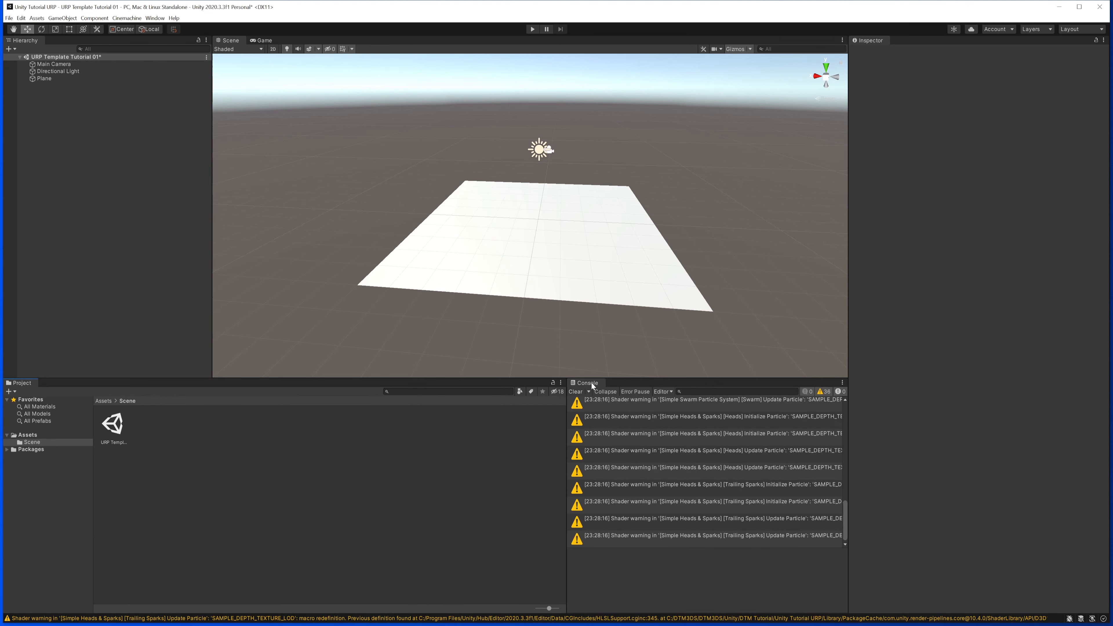
drag(592, 386, 325, 458)
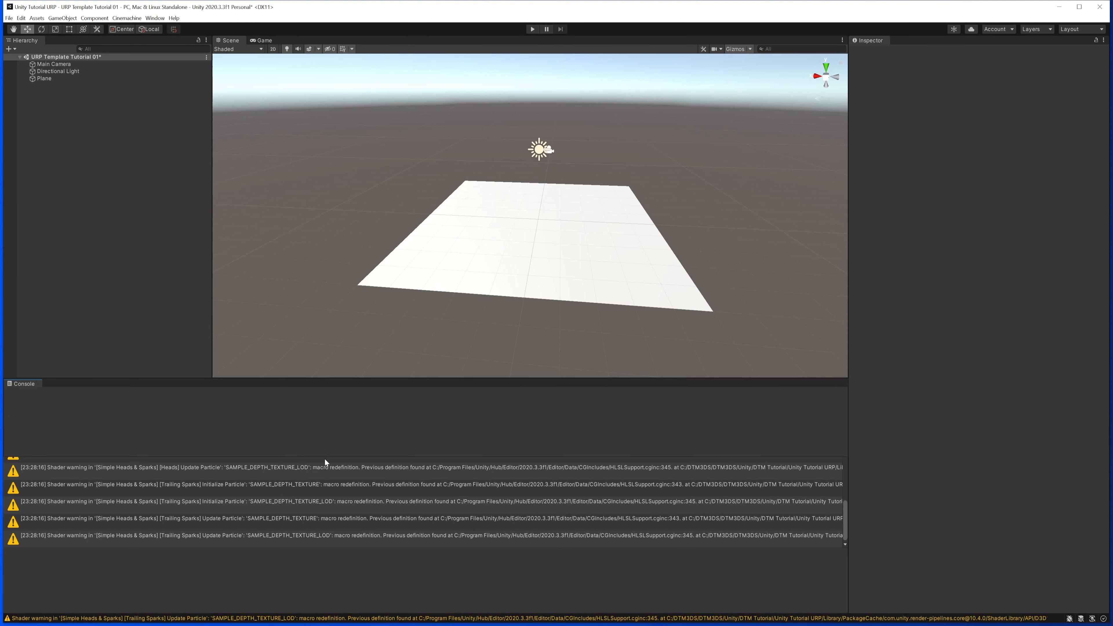
drag(666, 433, 751, 476)
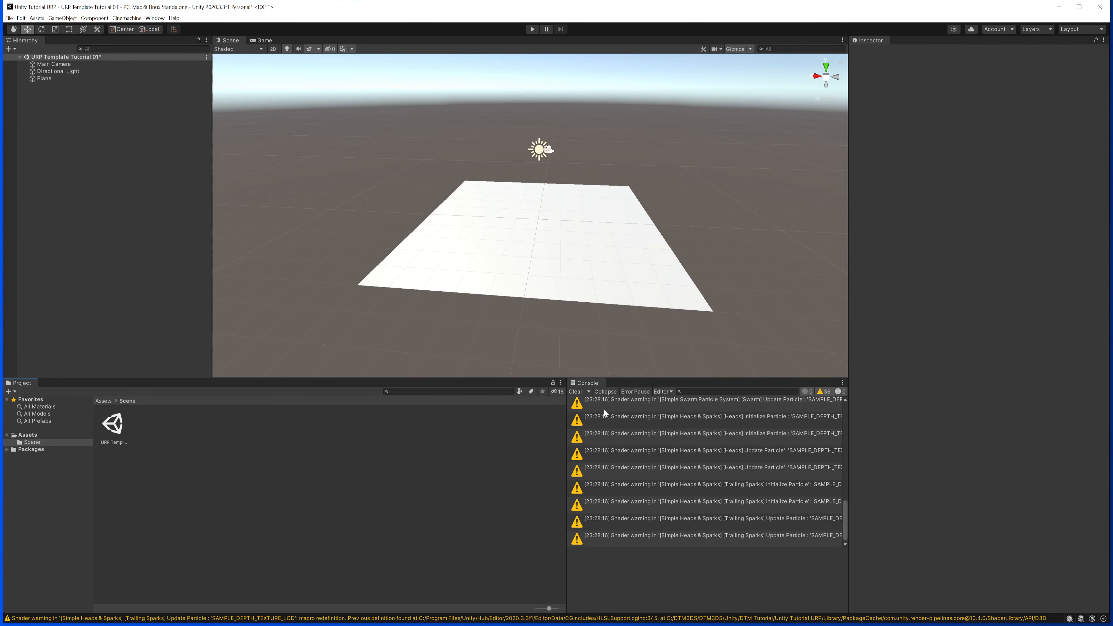
click(576, 391)
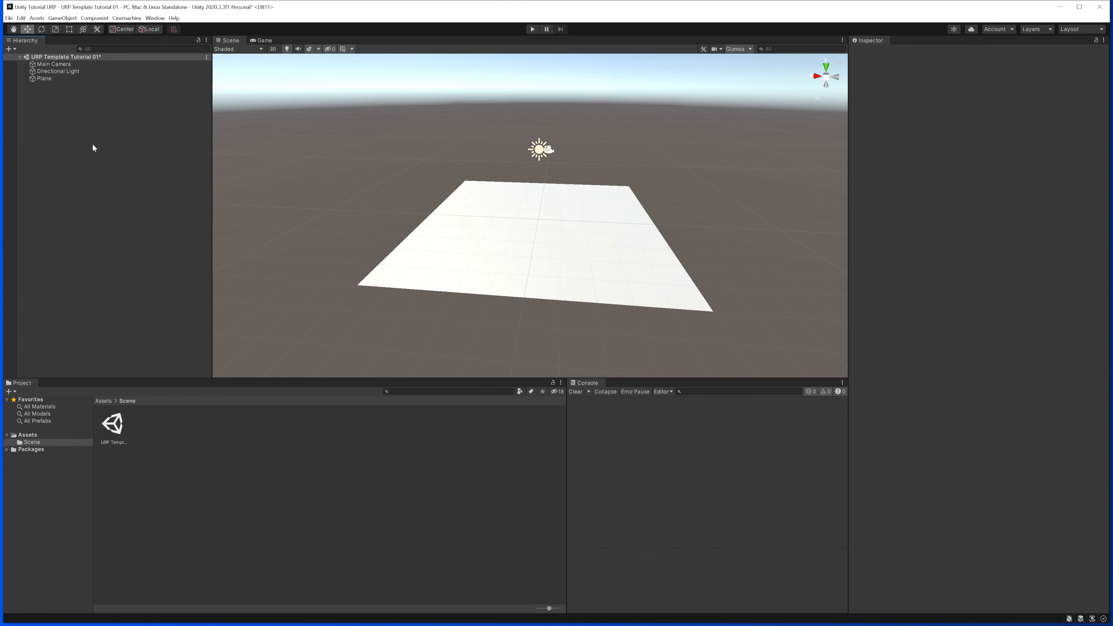
Save the scene with the added plane
right_click(54, 106)
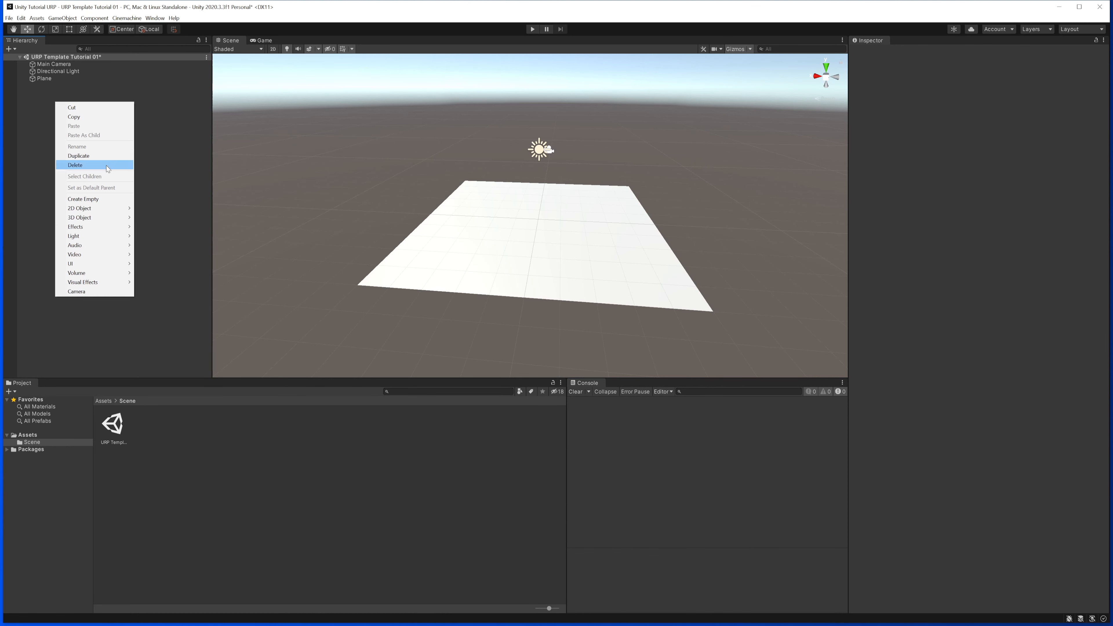
click(30, 97)
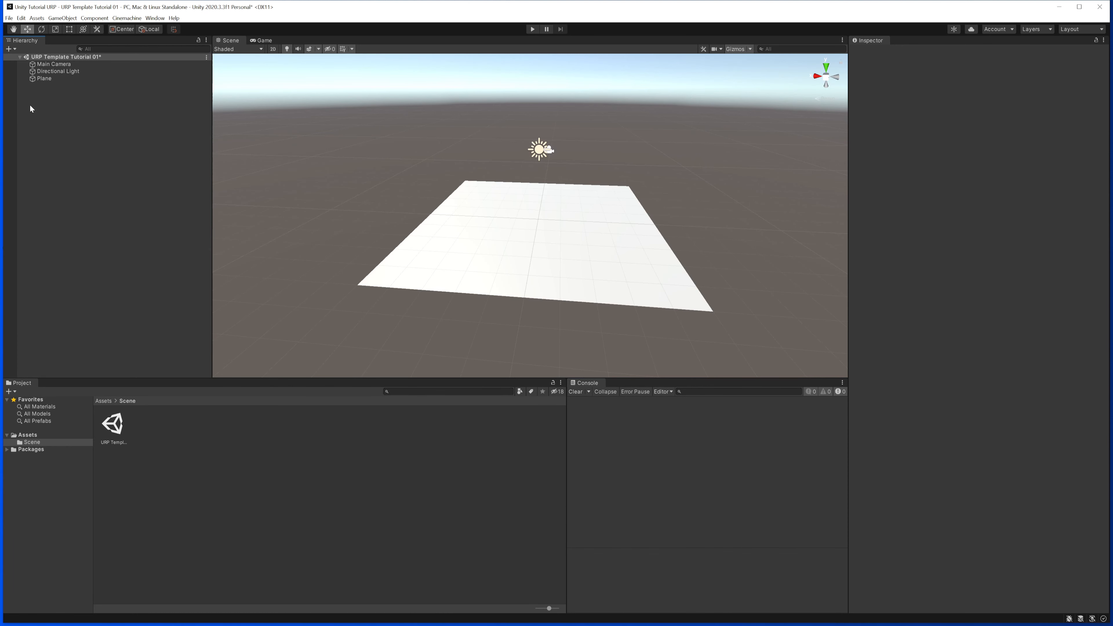
click(9, 18)
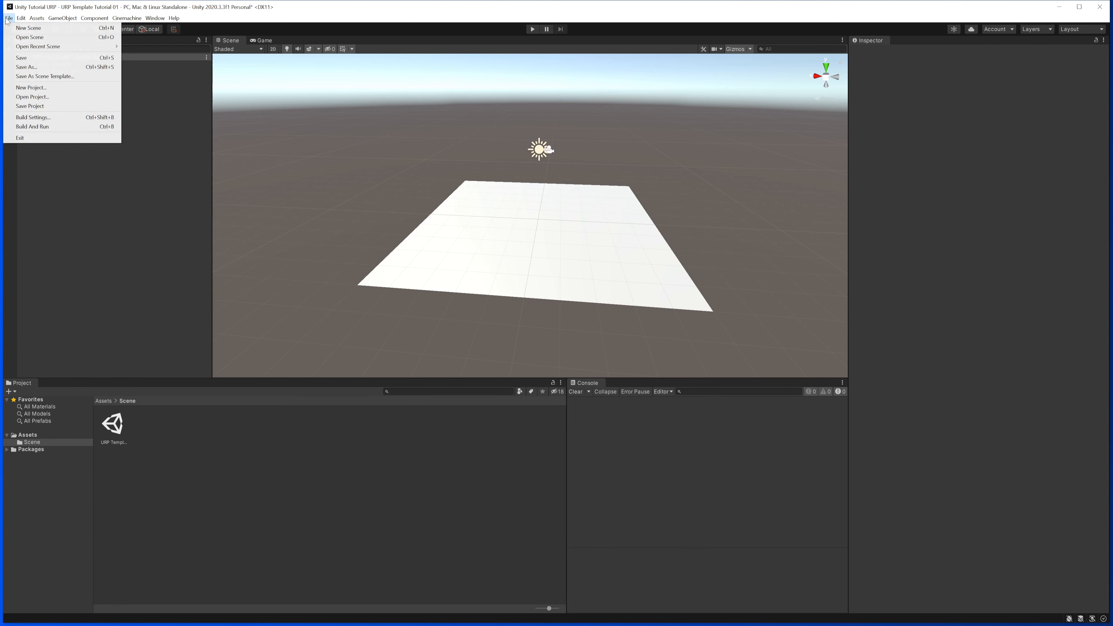
click(32, 58)
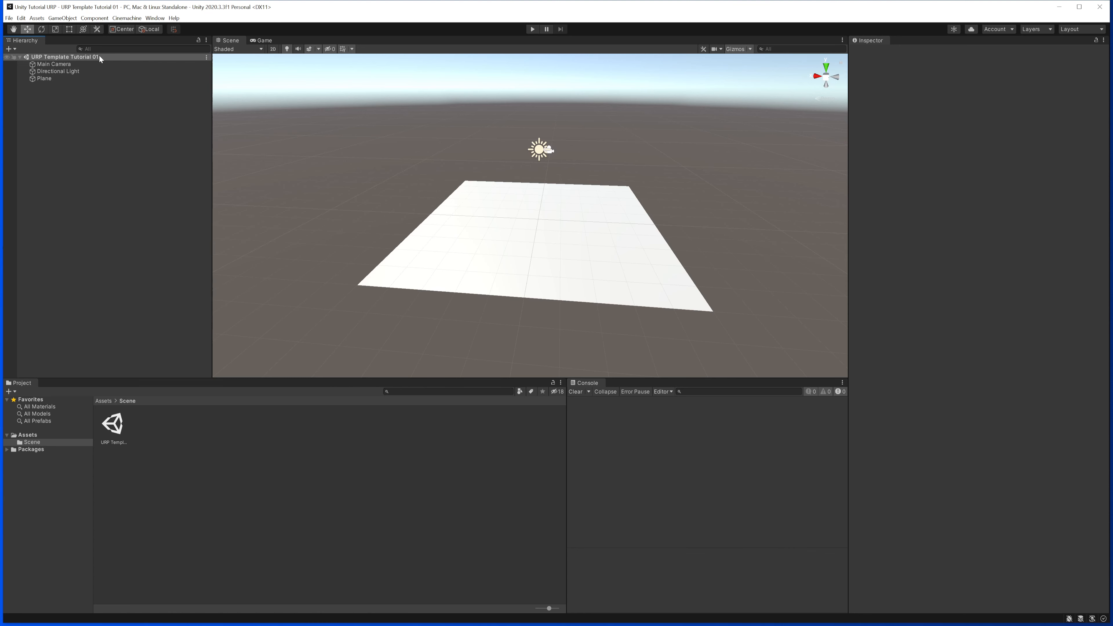
Add a 3D Cube object to the scene and save the scene
right_click(87, 112)
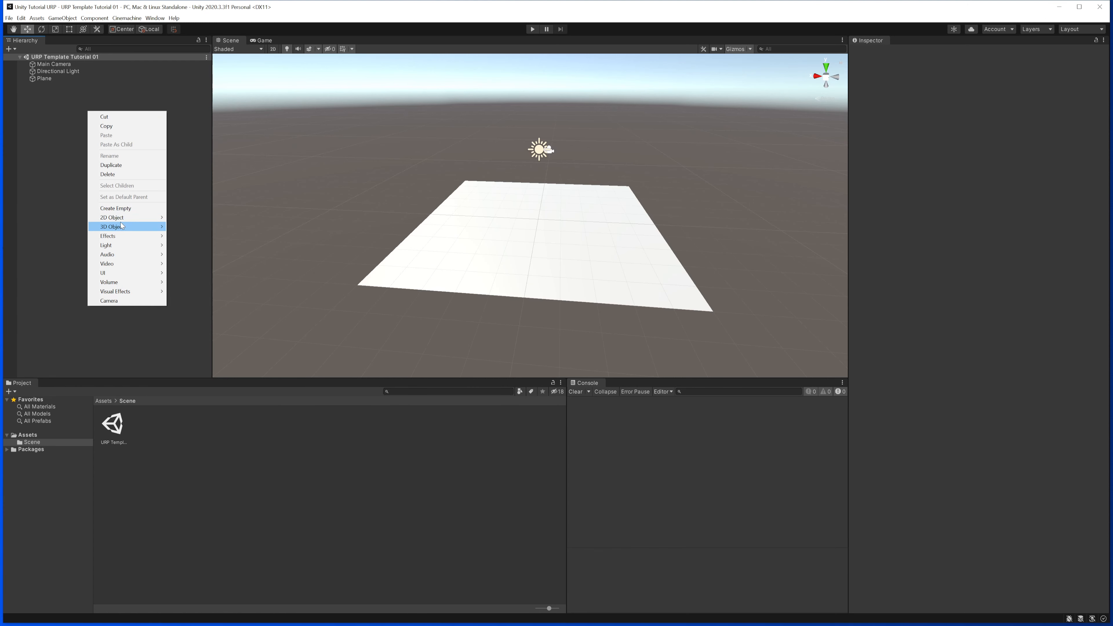
mouse_move(126, 225)
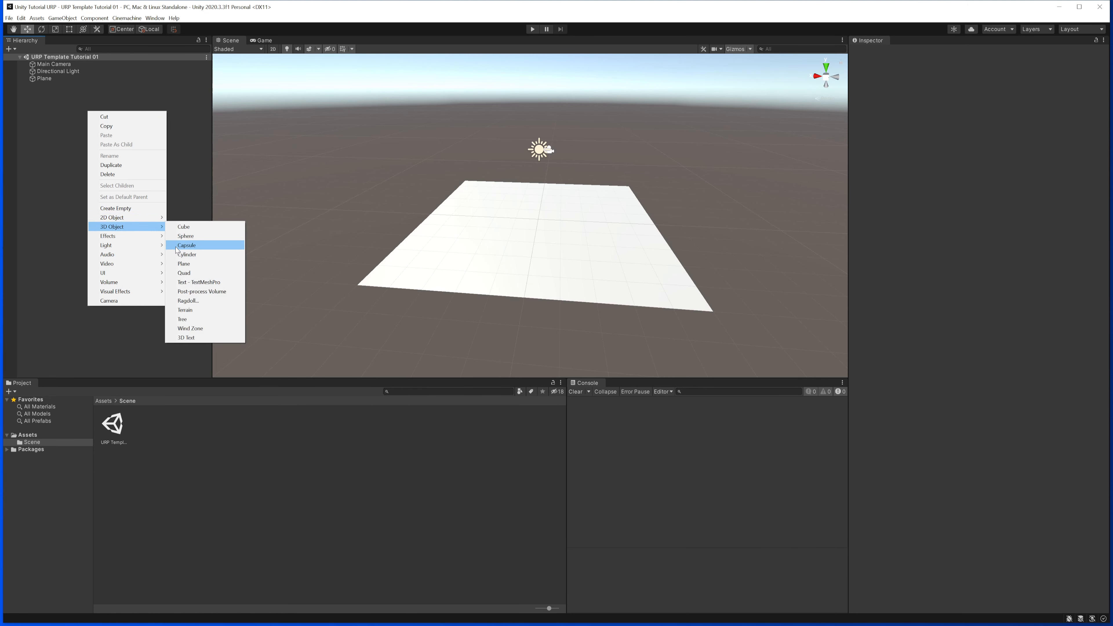
click(189, 227)
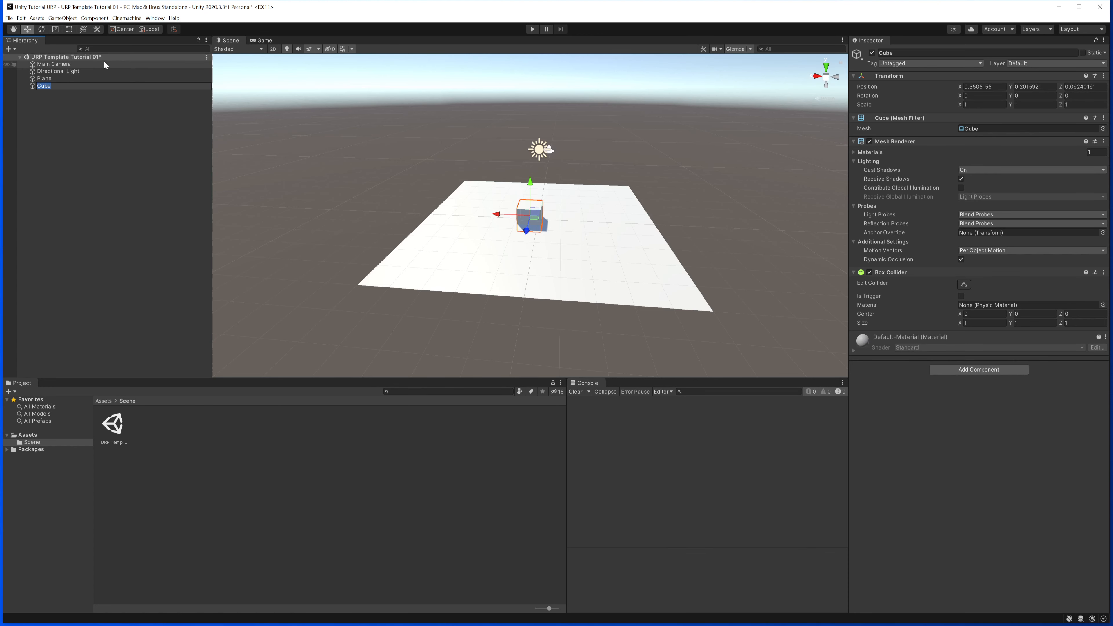
click(73, 101)
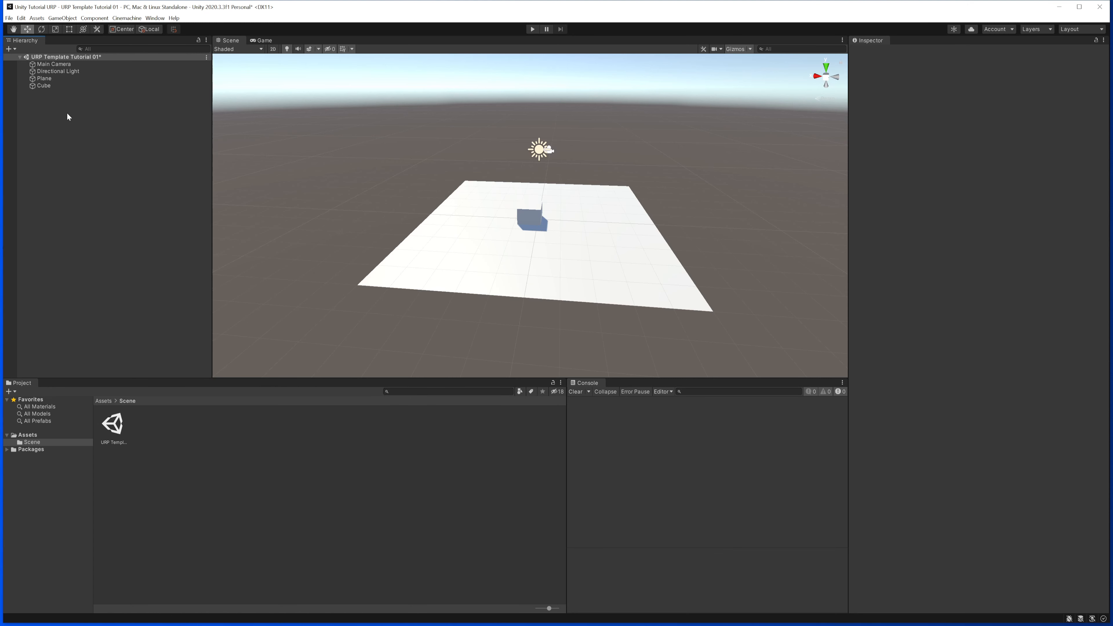
key(ctrl+s)
Move the cube with surface snapping so it rests on the plane, at about X -0.91, Y 0.5, Z 0.63
click(57, 86)
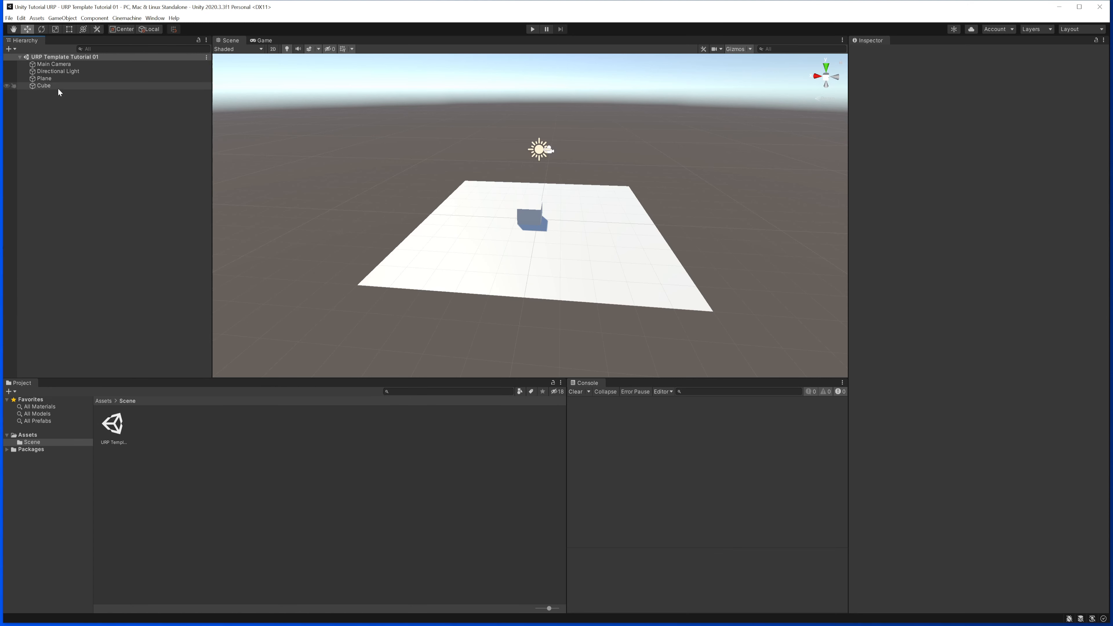
scroll(574, 218, up, 8)
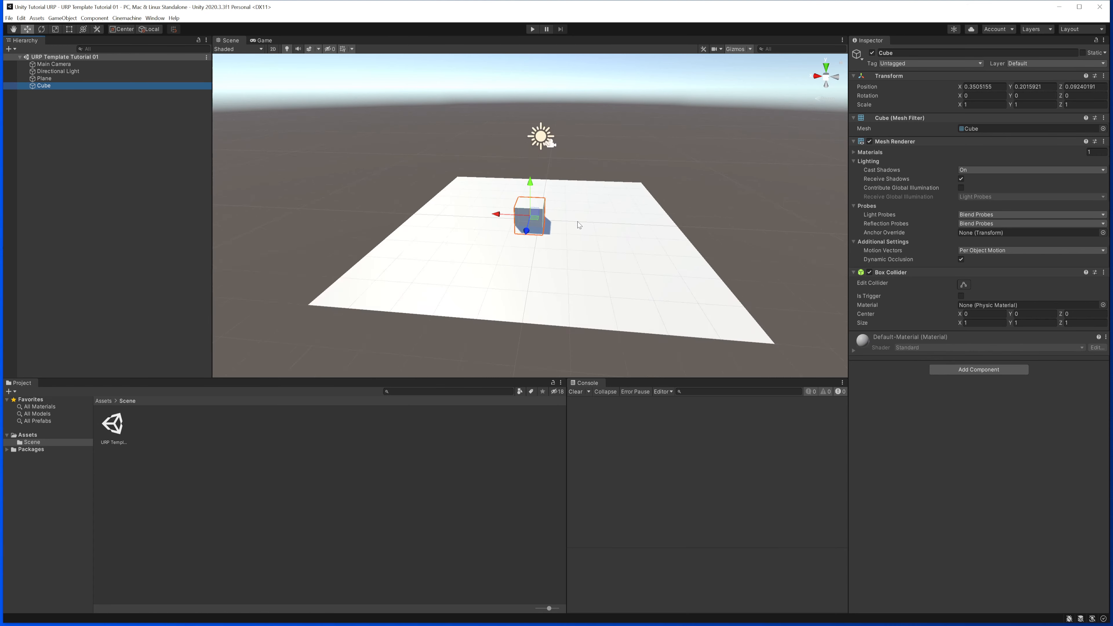
alt+drag(661, 219, 518, 202)
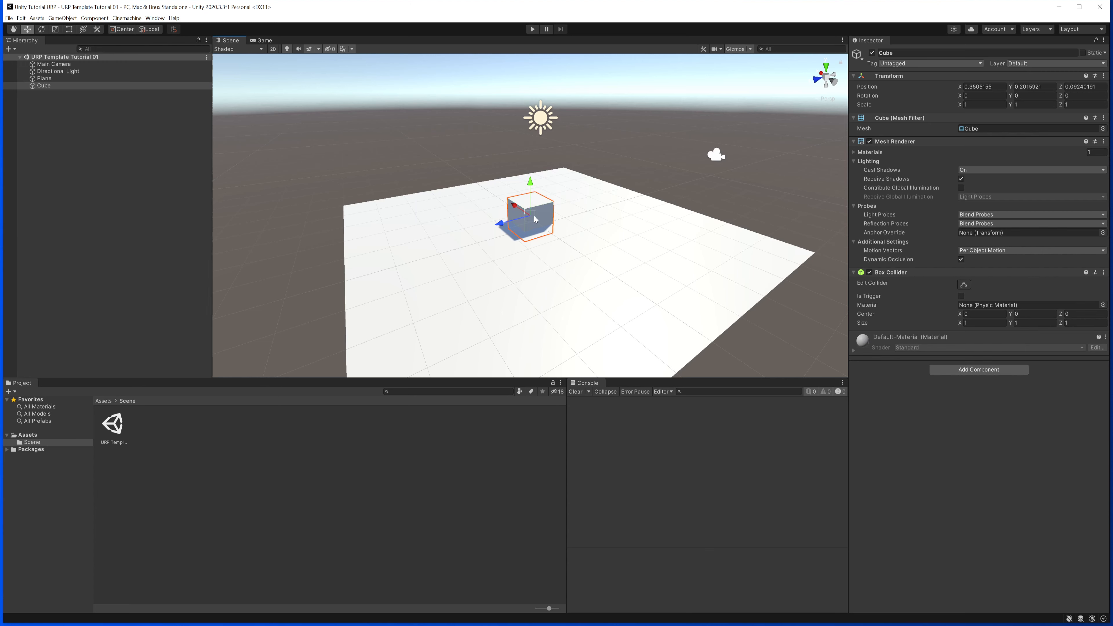
drag(533, 218, 542, 244)
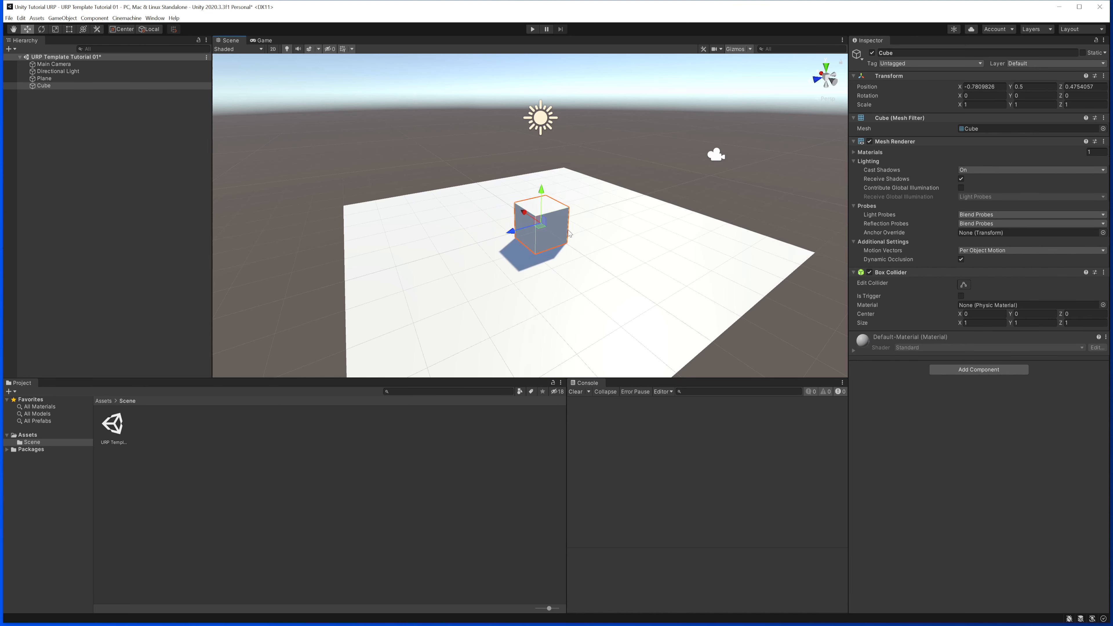
mouse_move(541, 203)
mouse_down()
mouse_move(543, 229)
mouse_move(542, 211)
mouse_up()
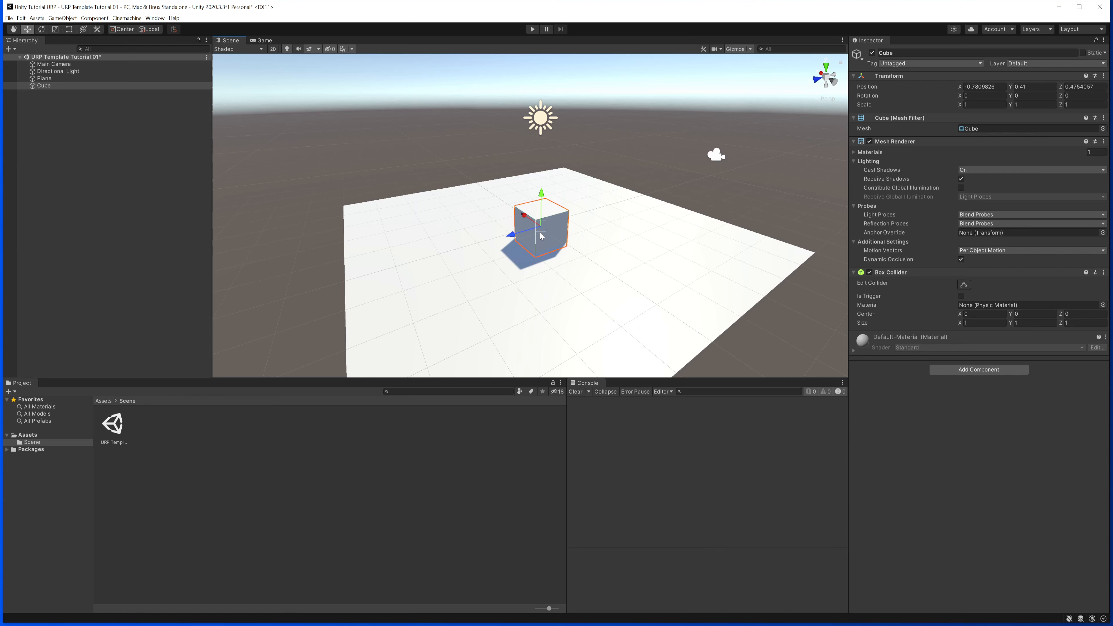
mouse_move(540, 236)
ctrl+shift+mouse_down()
mouse_move(504, 244)
mouse_move(542, 253)
mouse_move(560, 241)
ctrl+shift+mouse_up()
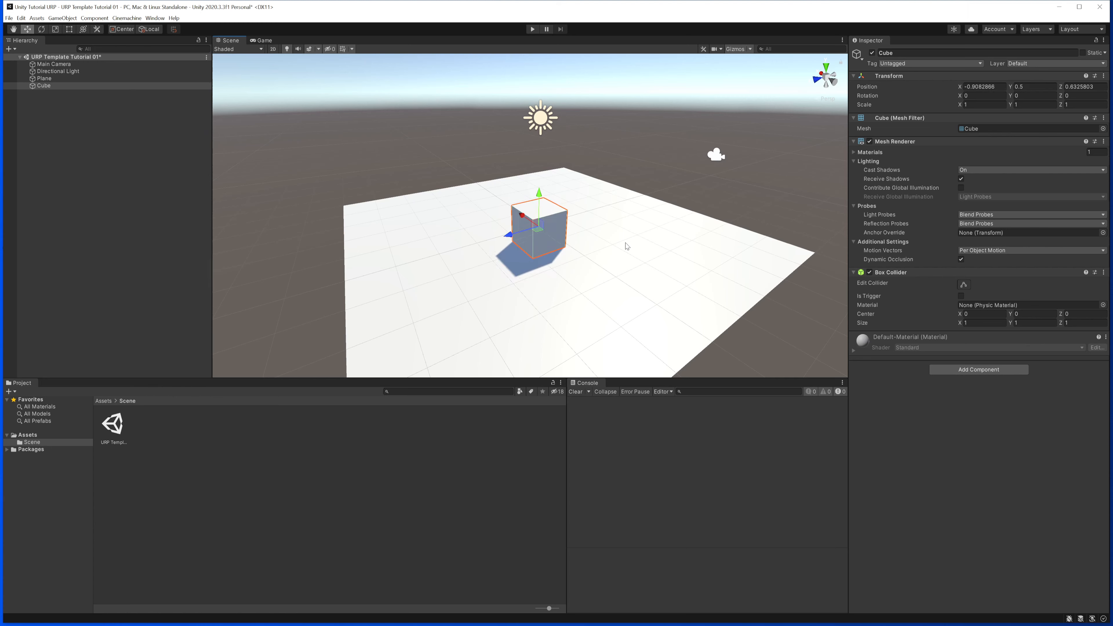
Run the scene in Play mode, stop it and save the scene
scroll(539, 241, up, 2)
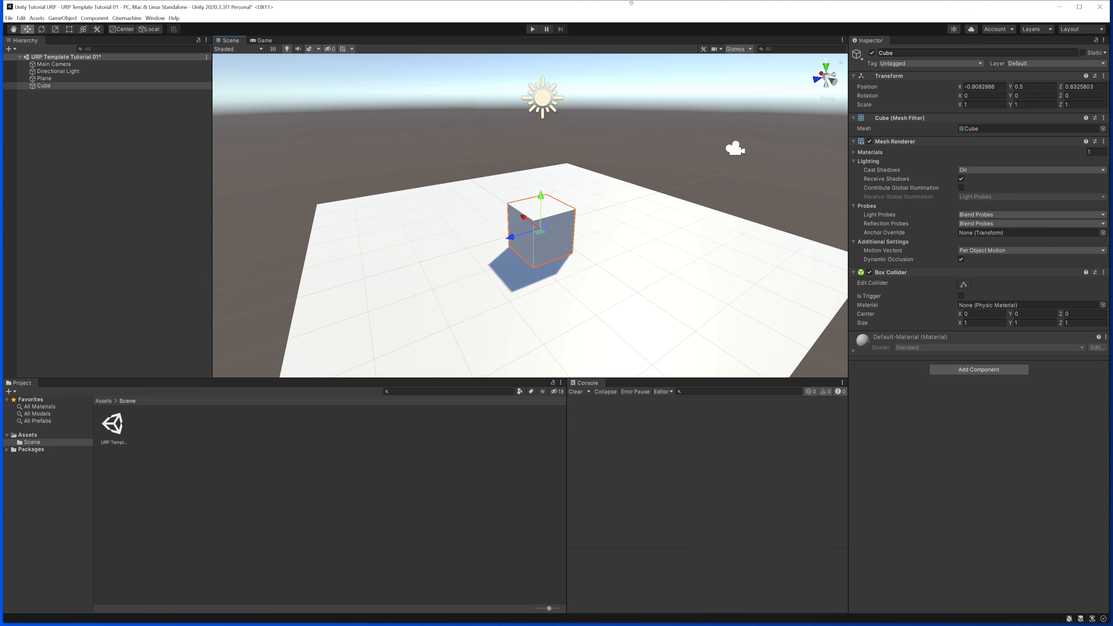
click(534, 29)
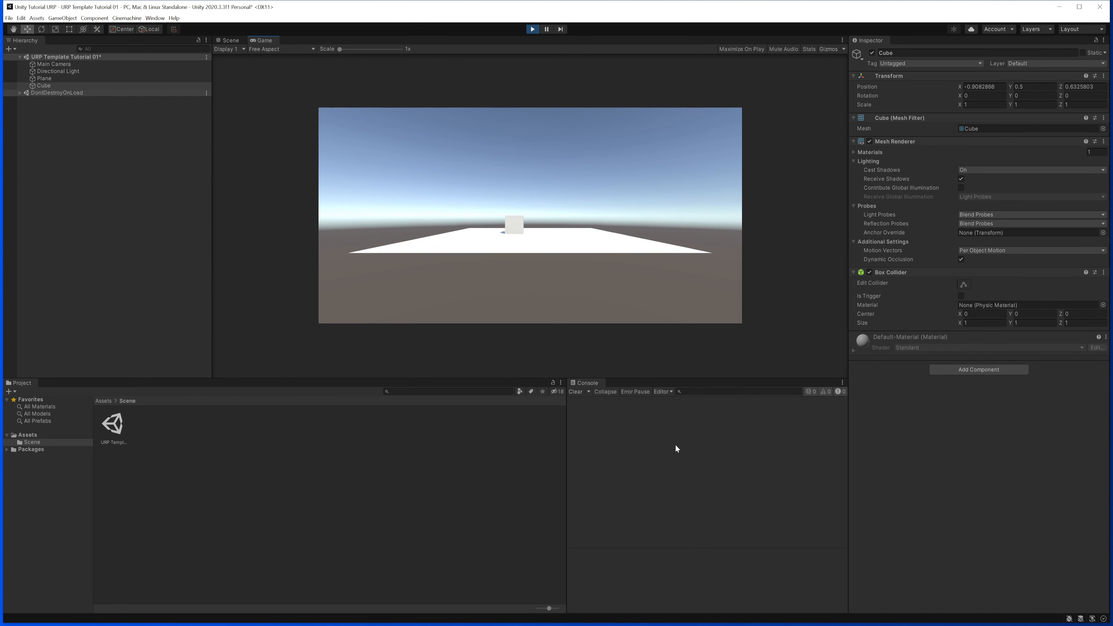
click(534, 30)
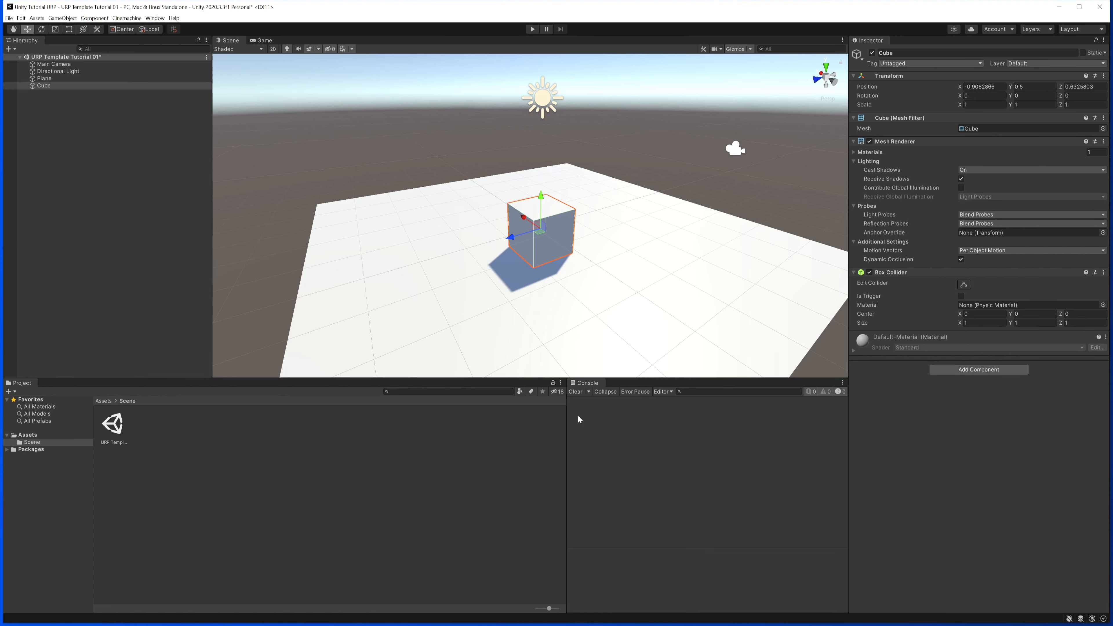
key(ctrl+s)
Shrink the asset icons in the Project window to a list with full file names and clear the selection
click(113, 447)
right_click(121, 468)
click(358, 541)
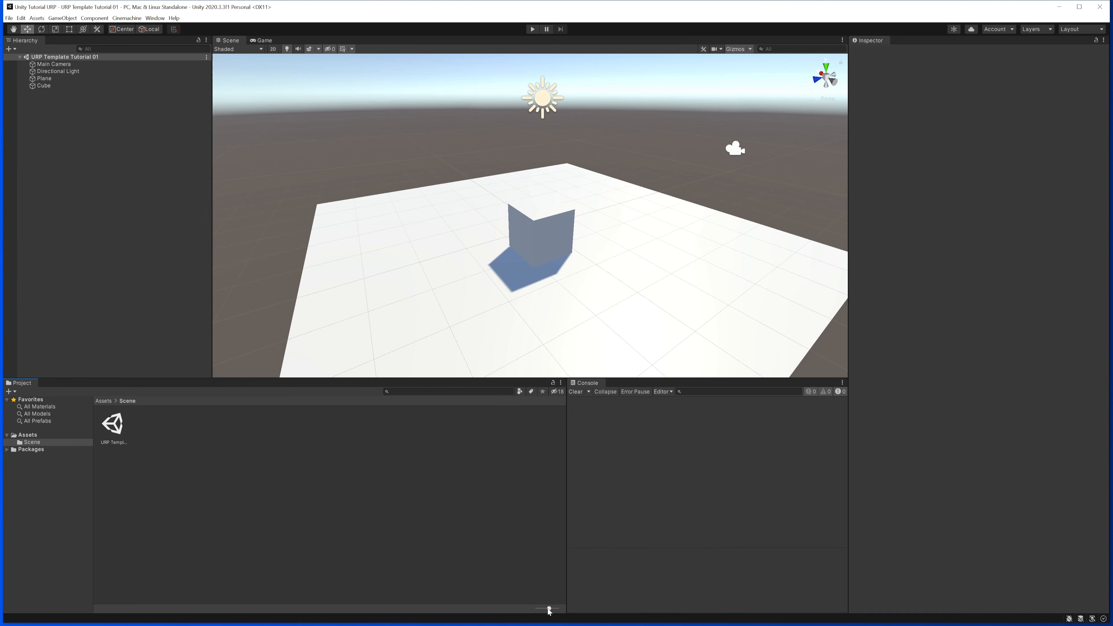
drag(549, 609, 537, 609)
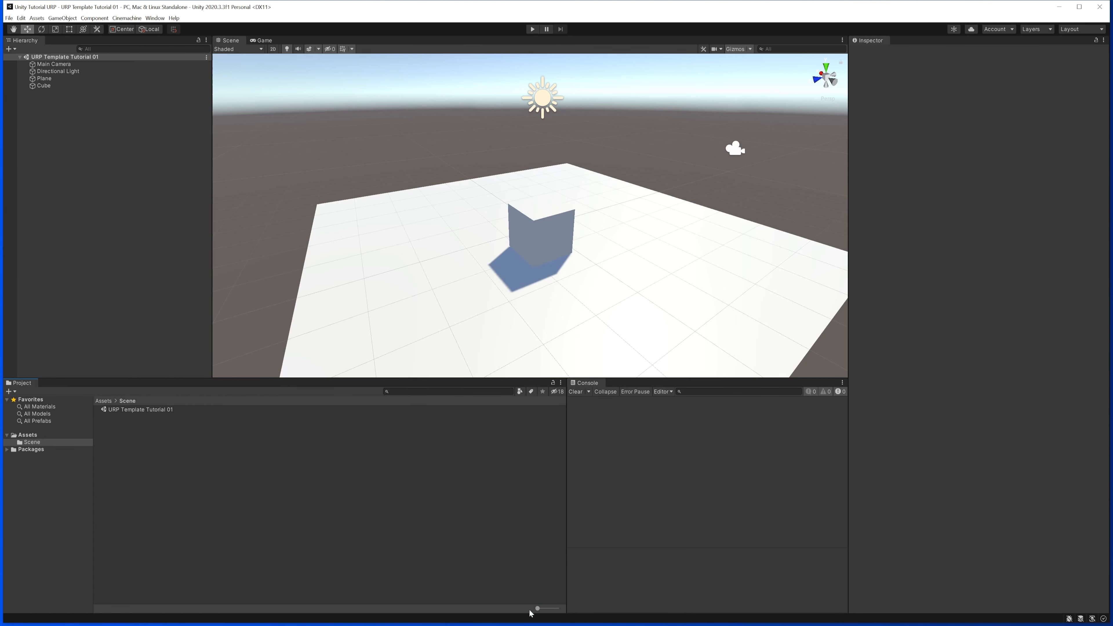
click(134, 409)
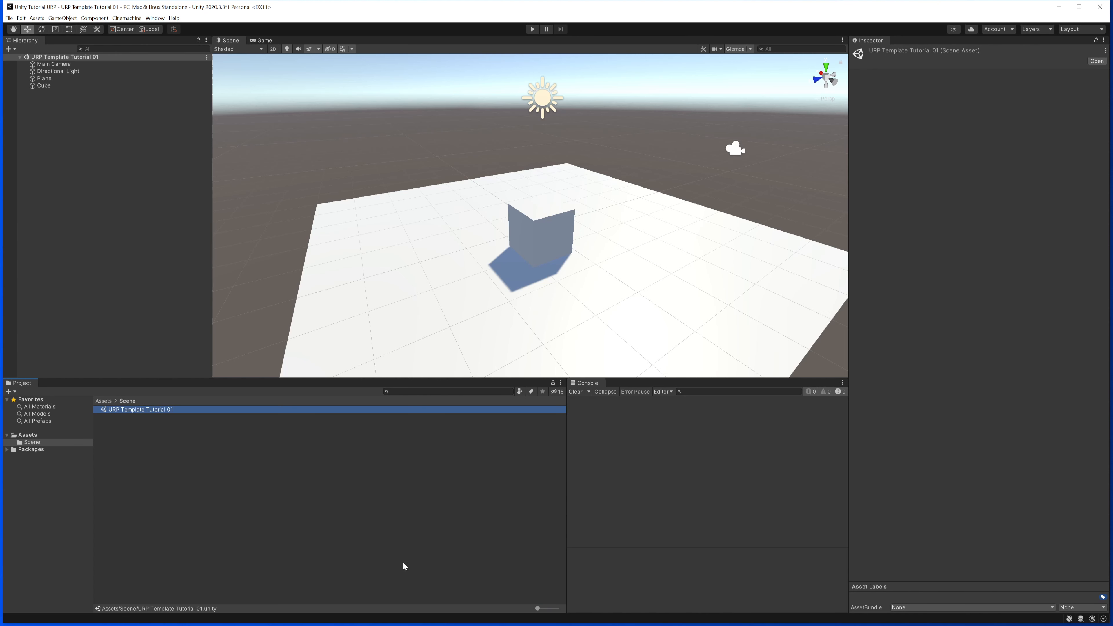
mouse_move(539, 608)
mouse_down()
mouse_move(562, 609)
mouse_move(519, 610)
mouse_up()
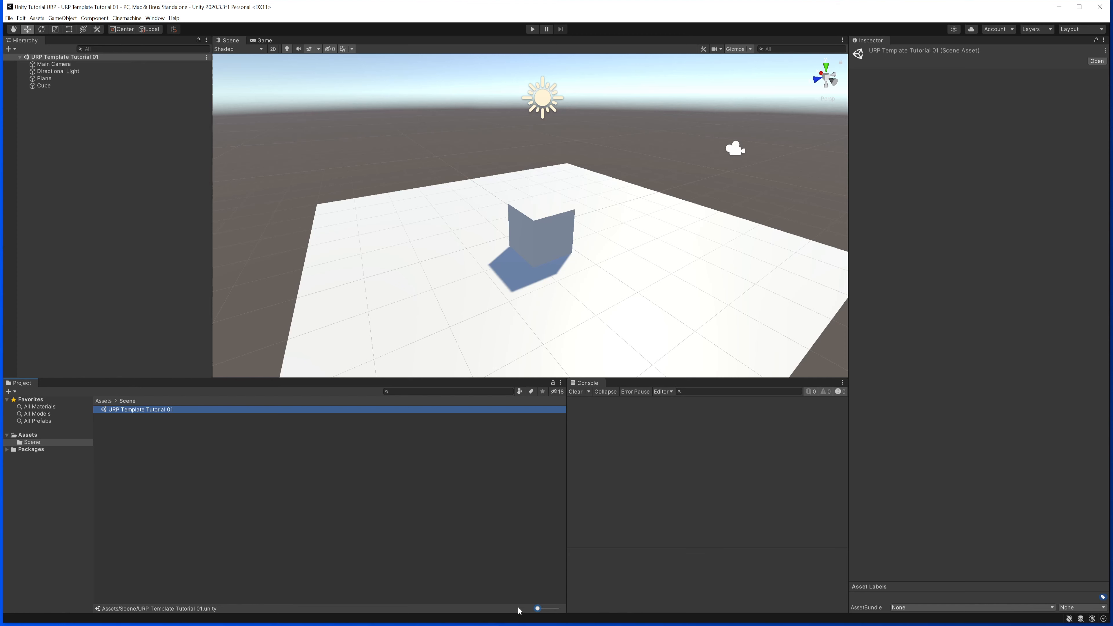
click(141, 449)
Create a folder named Script inside Assets
click(27, 436)
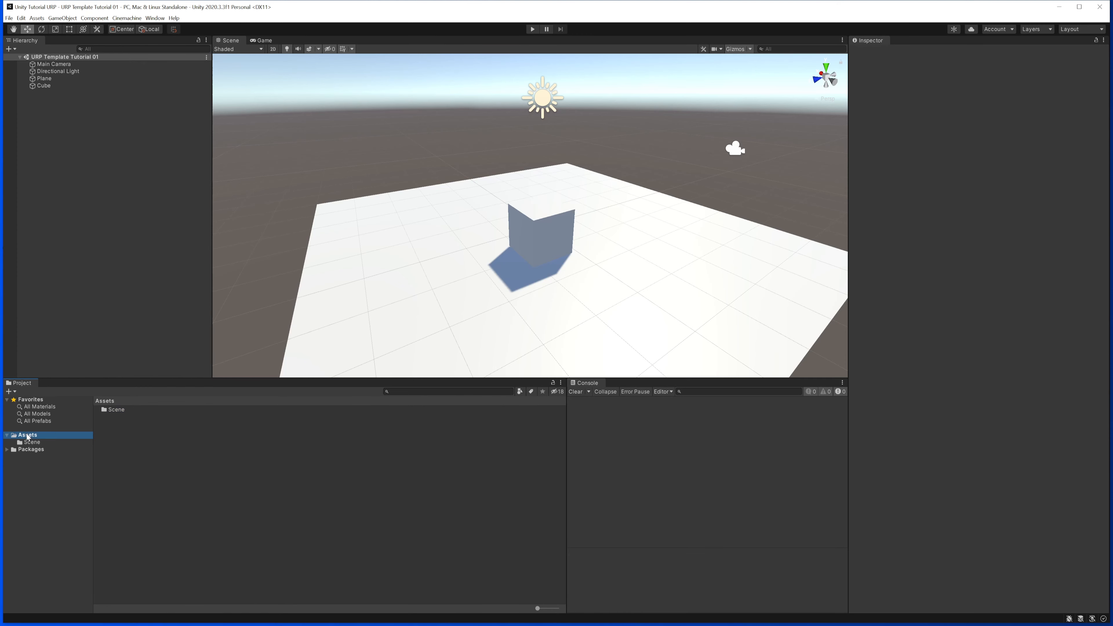
right_click(119, 428)
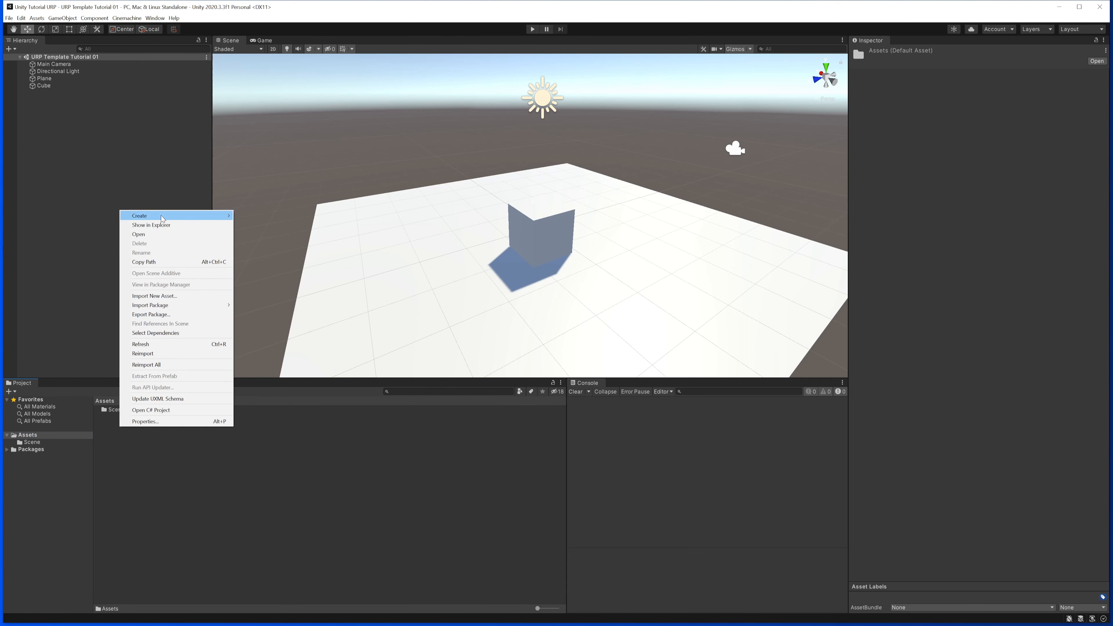
mouse_move(161, 215)
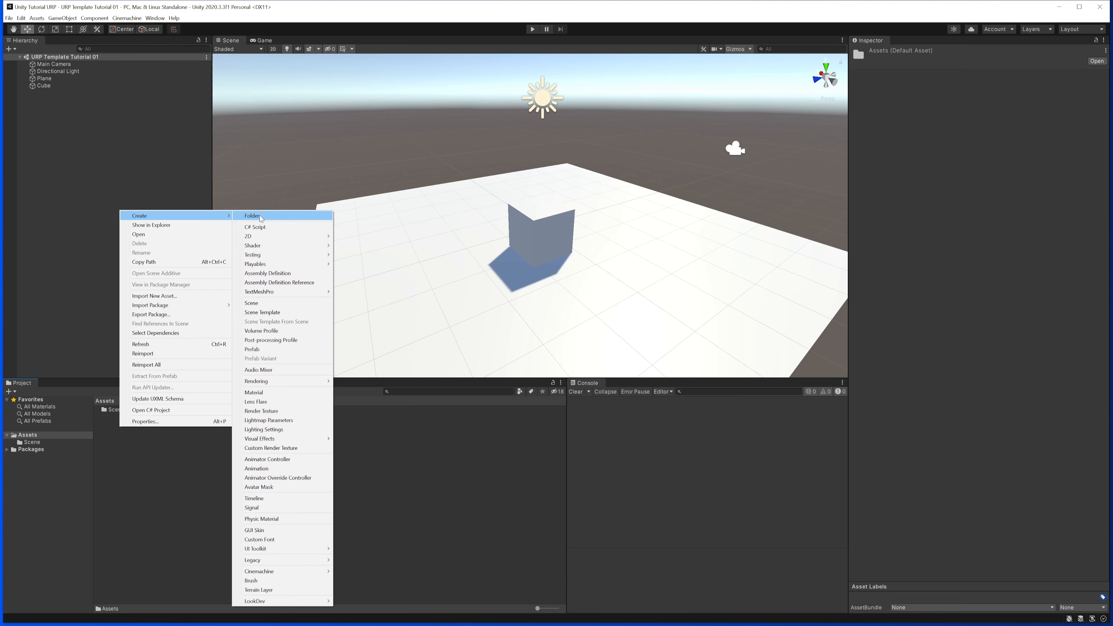
click(260, 216)
text(Sc)
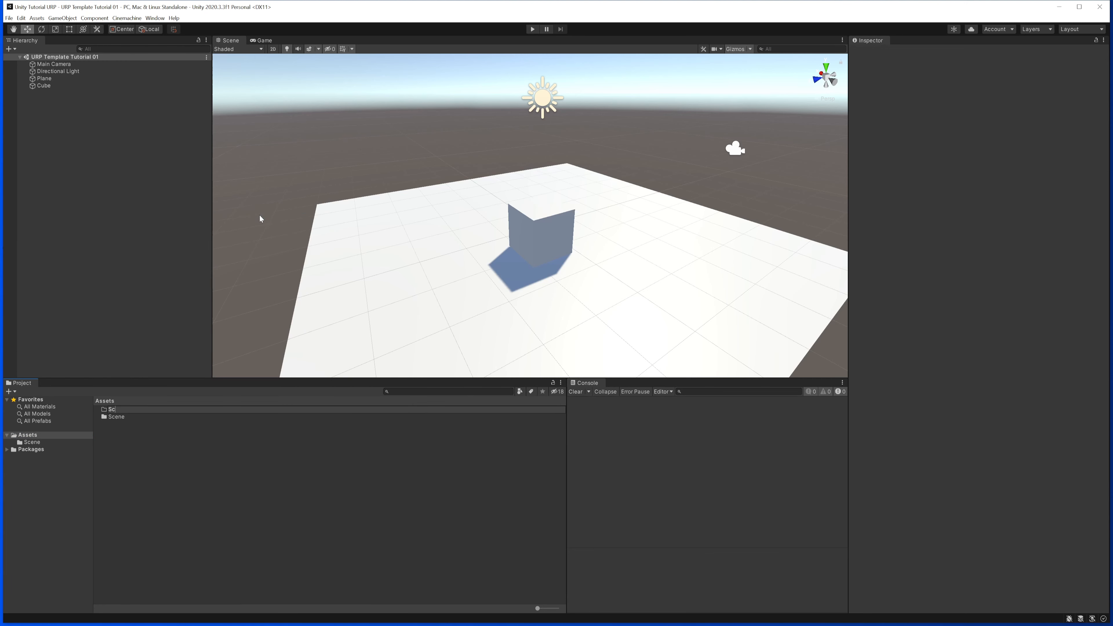
text(ript)
key(Return)
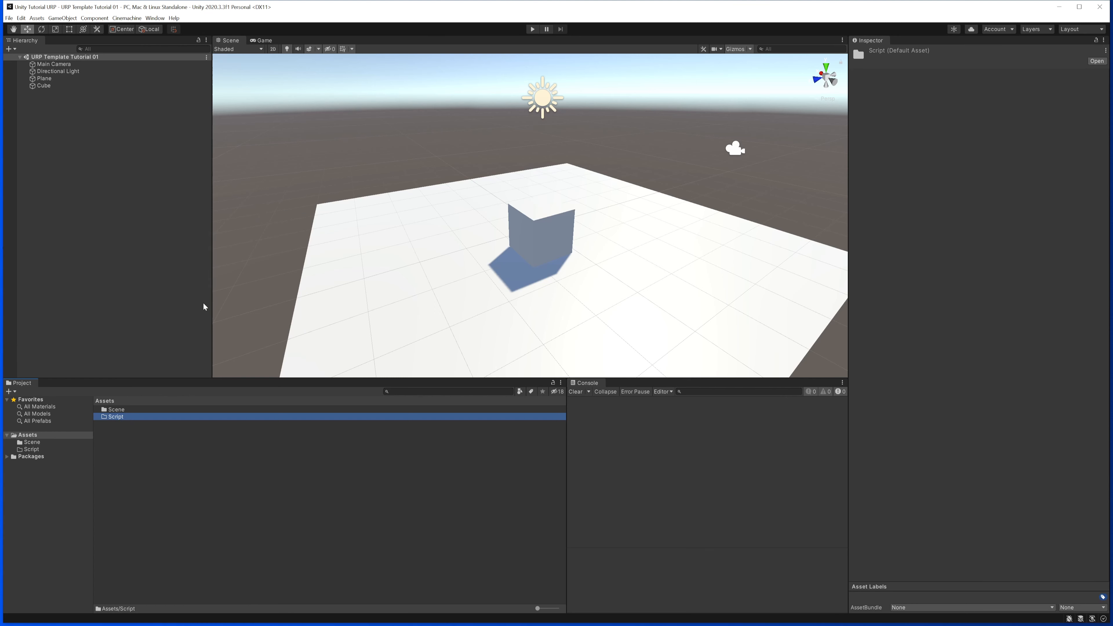
Create a C# script named Test01 inside the Script folder
double_click(149, 415)
right_click(152, 427)
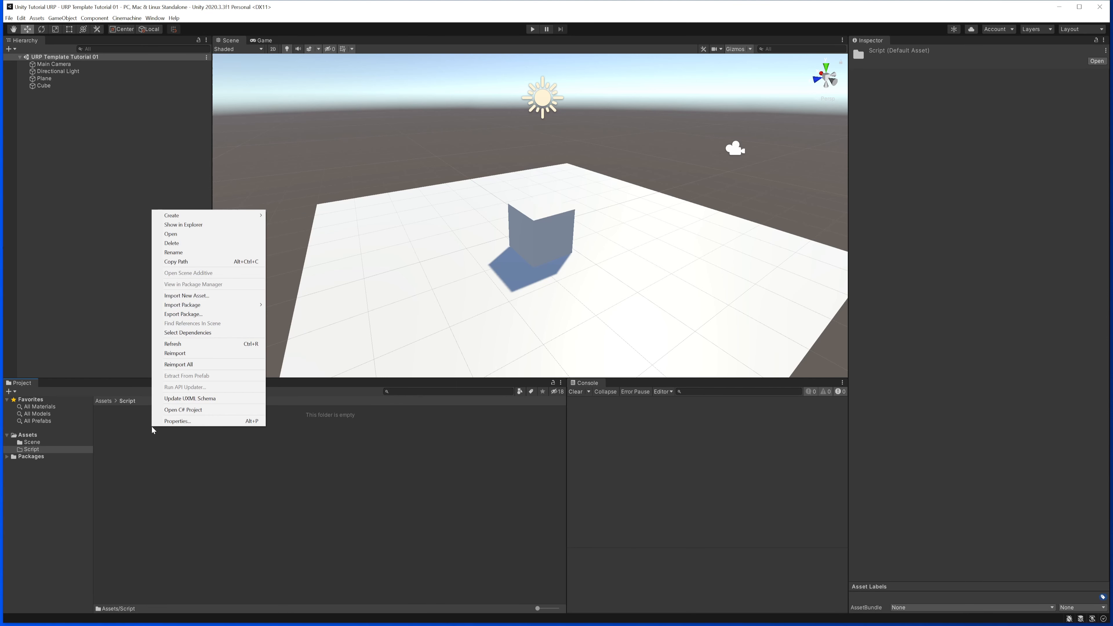
mouse_move(205, 214)
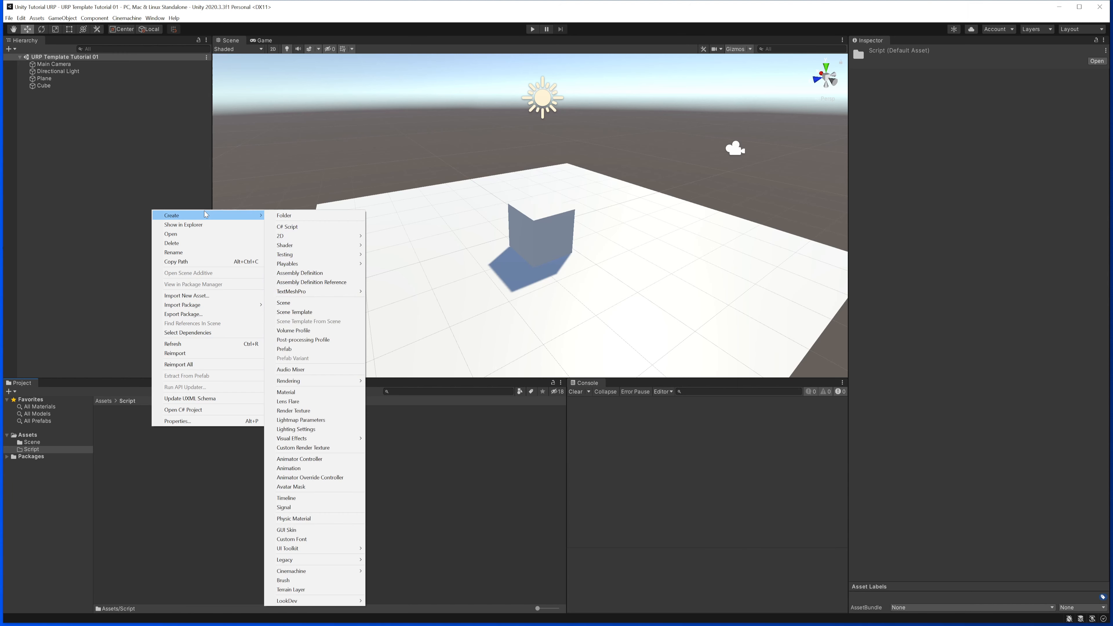
click(294, 227)
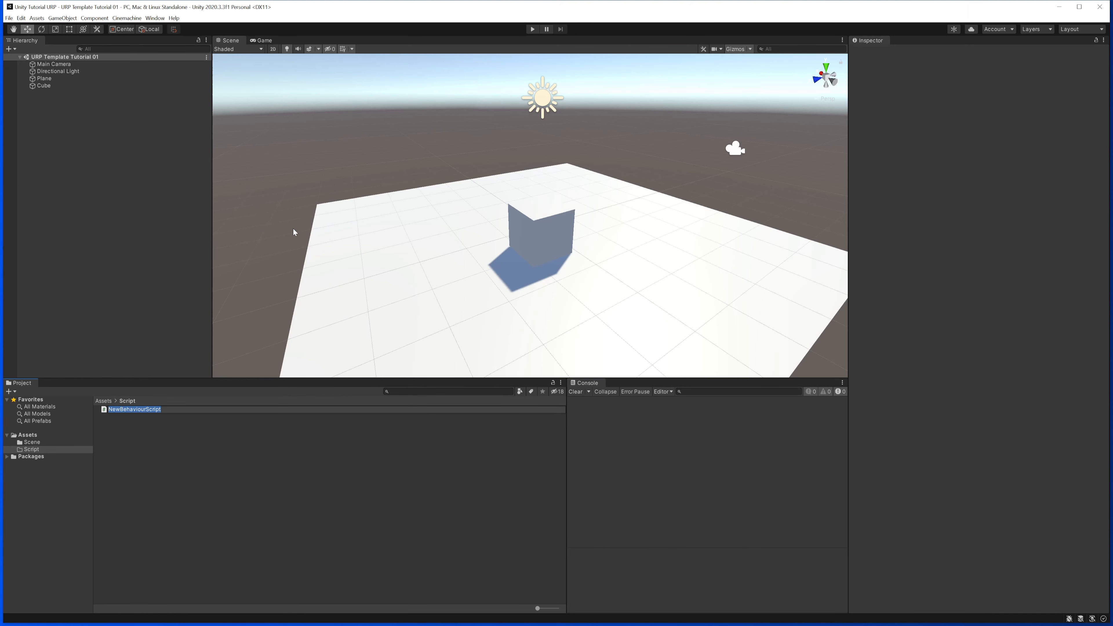
text(Test01)
key(Return)
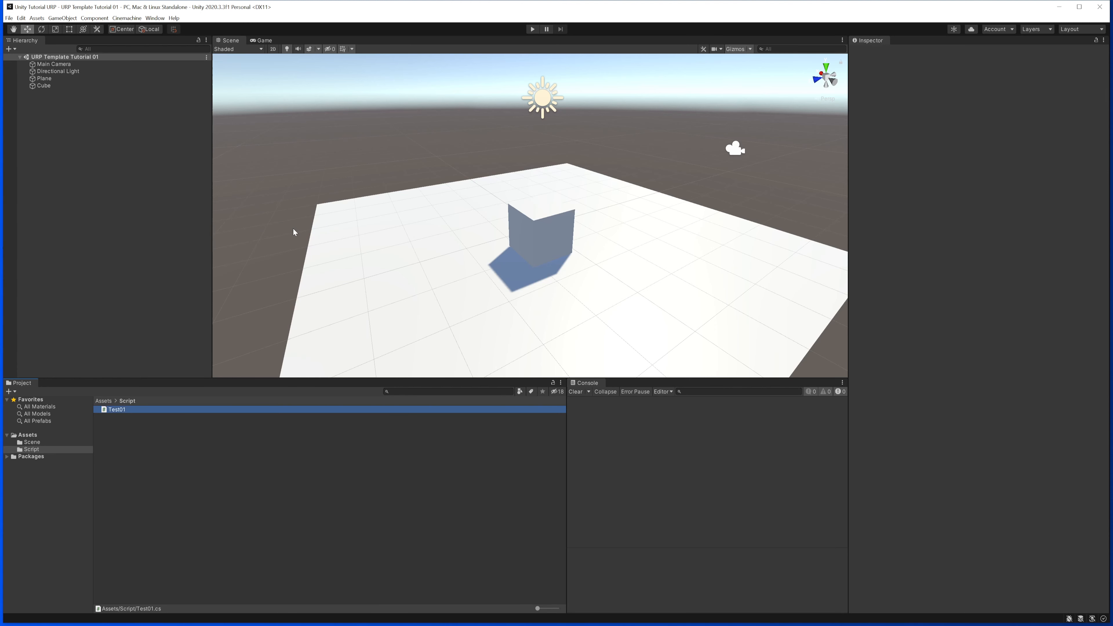
Try to open the Test01 script, dismiss the app chooser and maximize the editor window
double_click(115, 409)
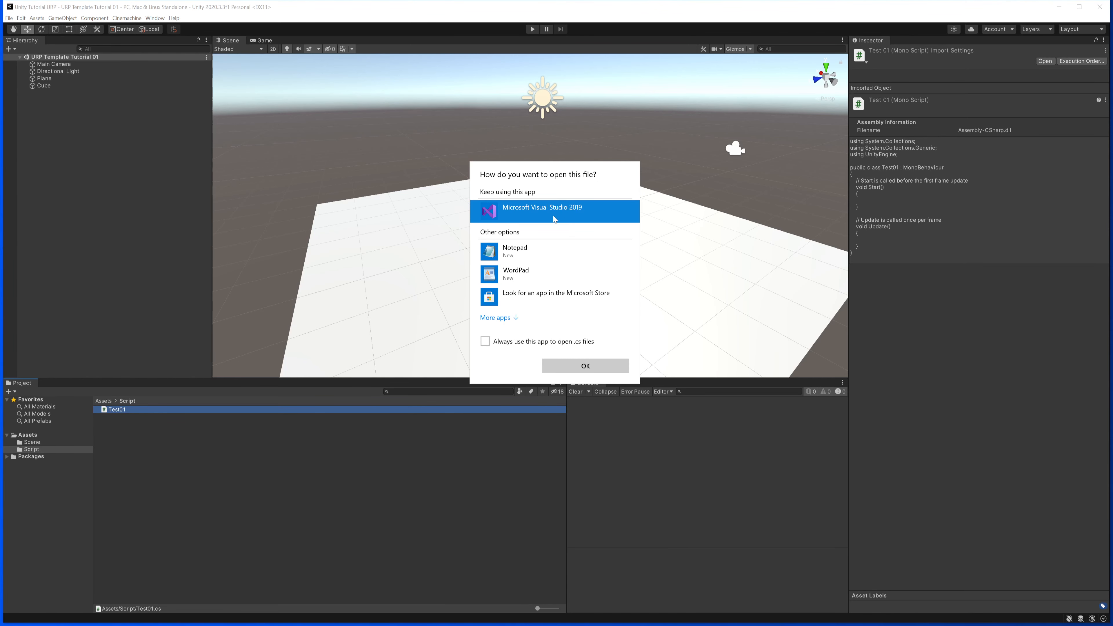
click(452, 451)
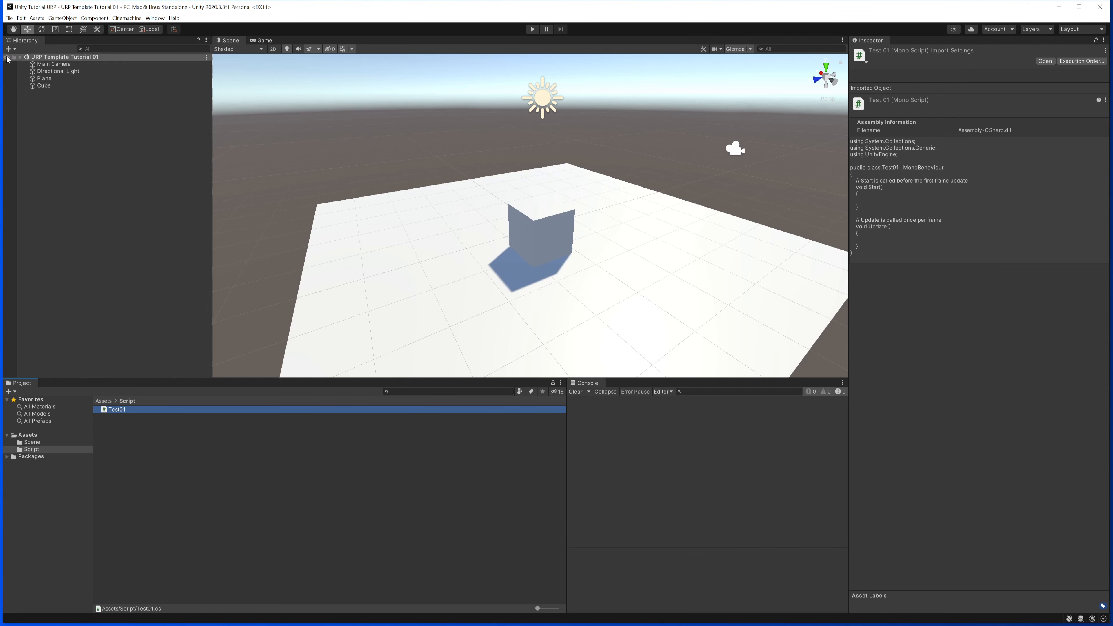
click(21, 17)
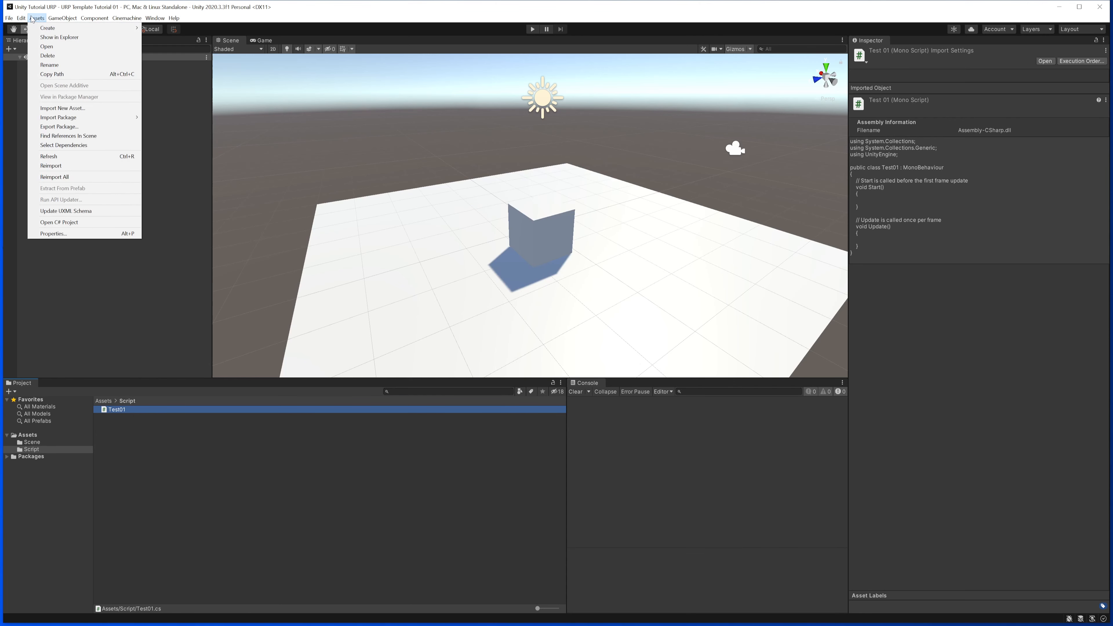
mouse_move(63, 18)
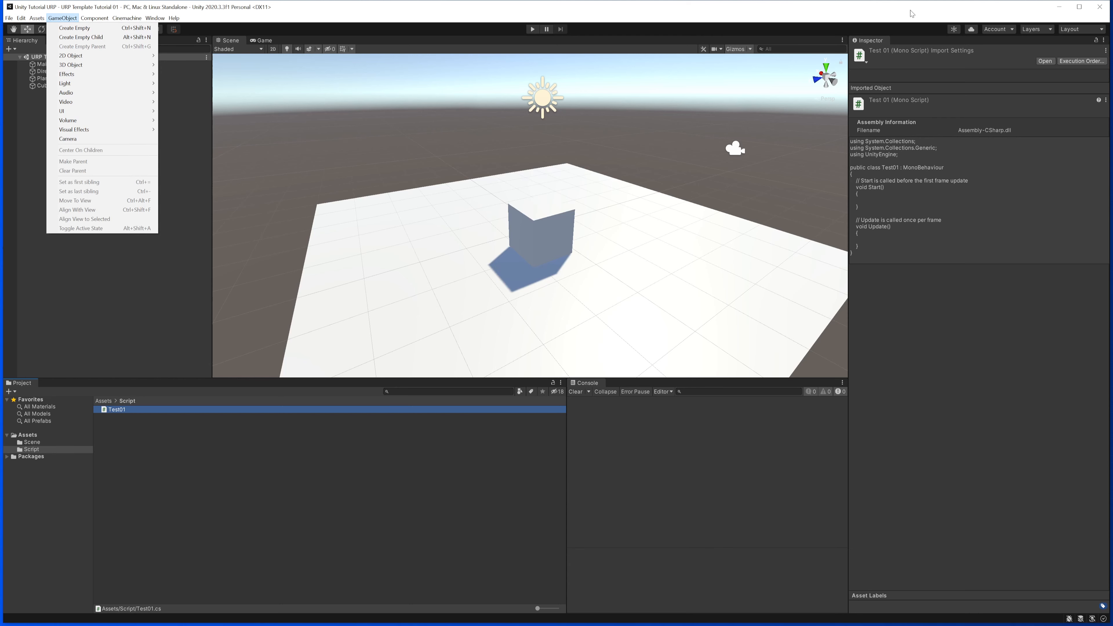
click(1080, 7)
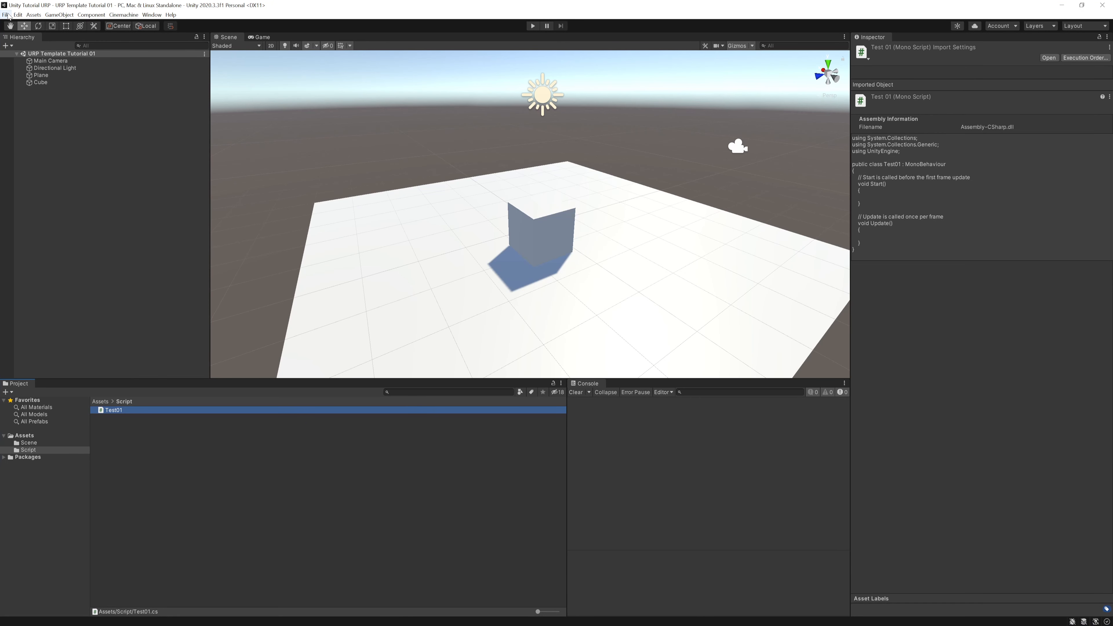
Open the Preferences and Project Settings windows and look through the Graphics and Package Manager project settings
click(6, 15)
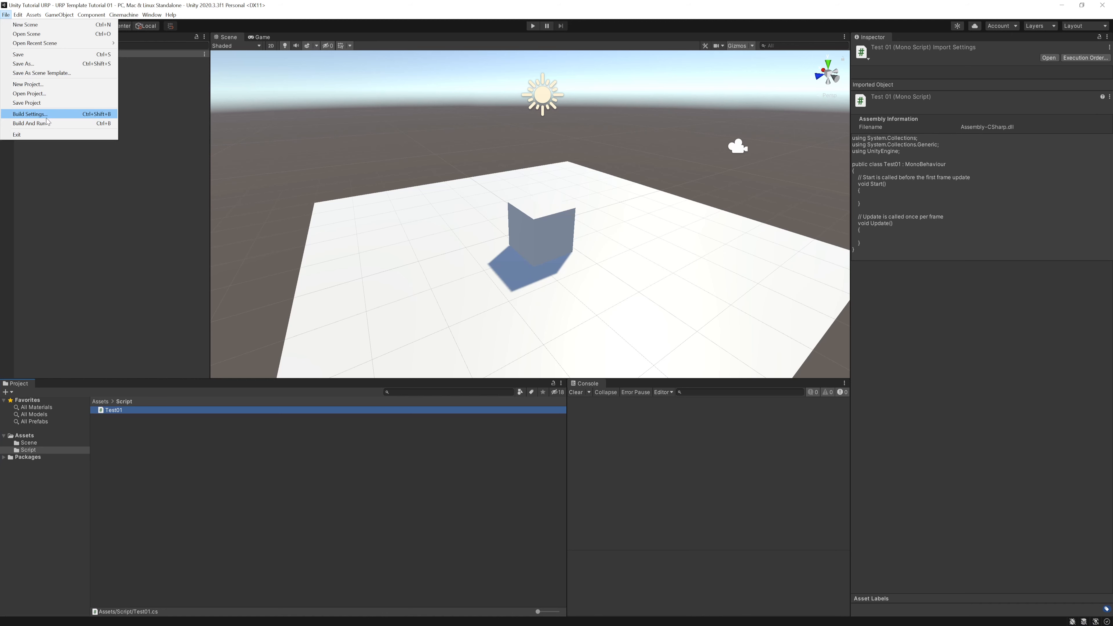
mouse_move(18, 14)
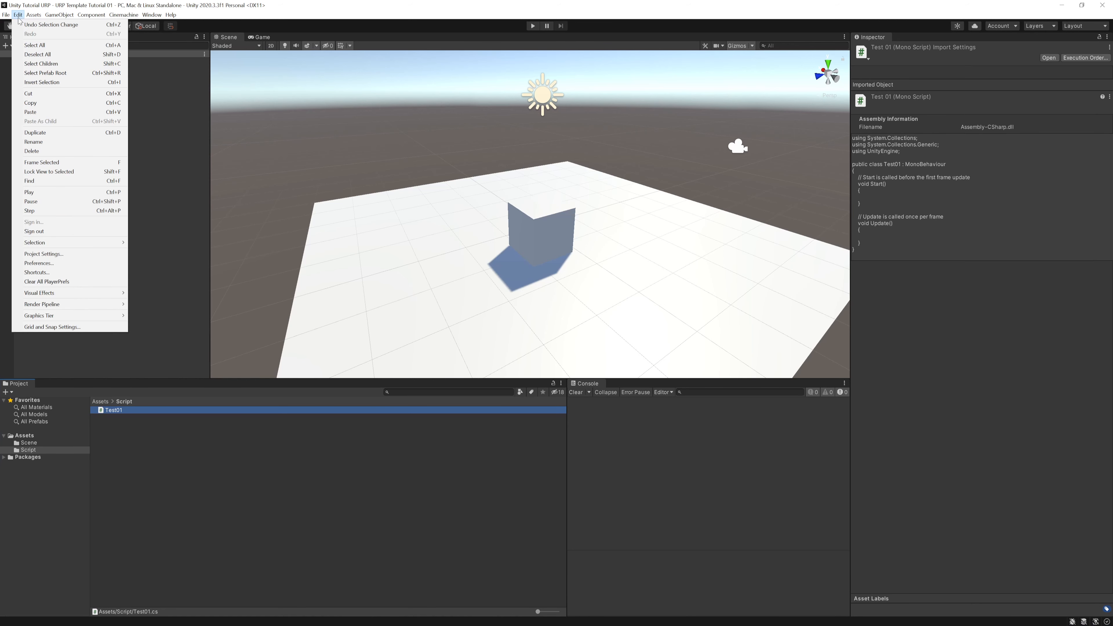
click(47, 265)
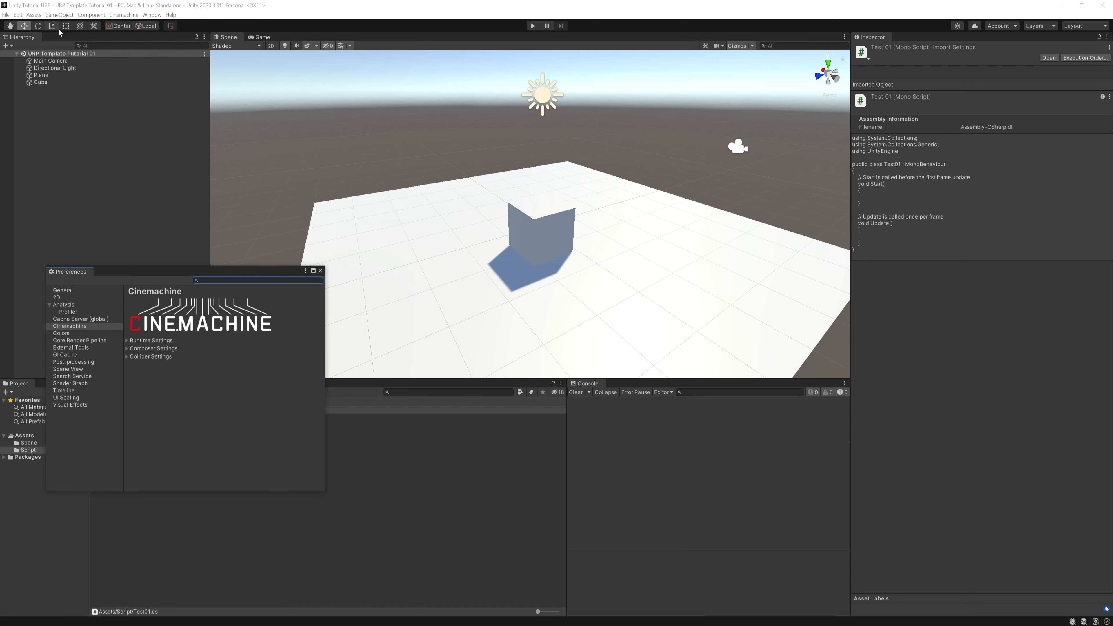
click(22, 15)
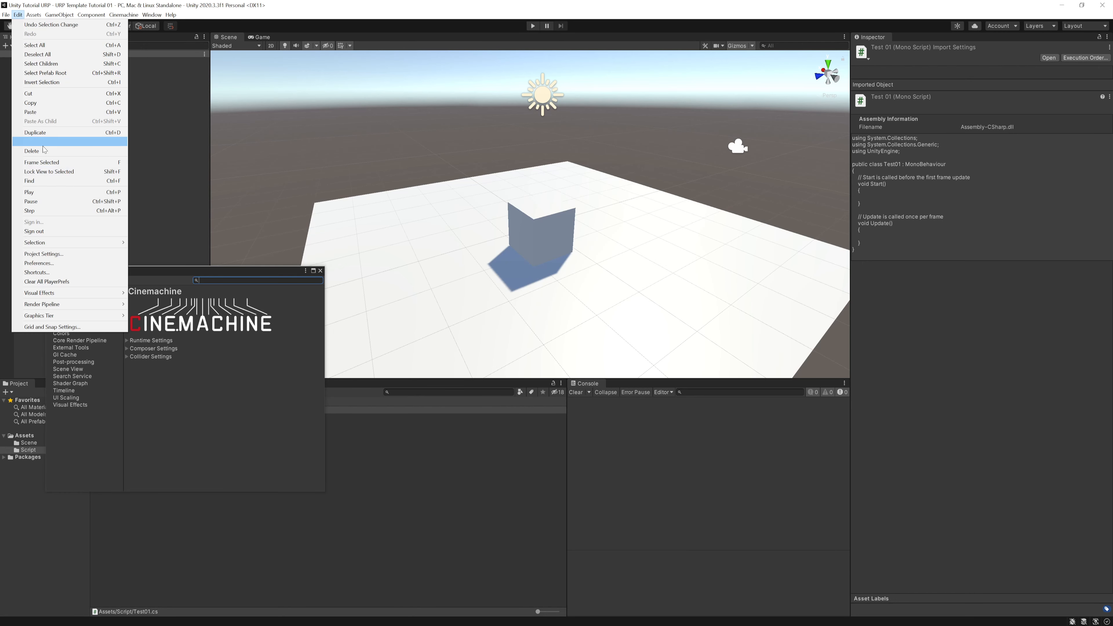
click(48, 254)
click(84, 292)
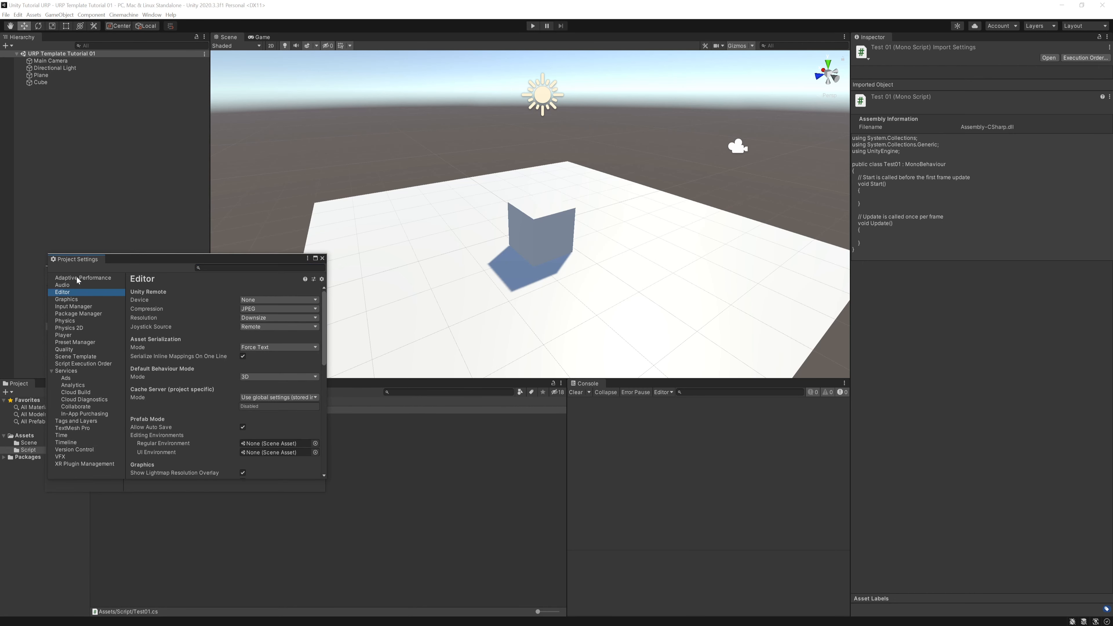
drag(127, 259, 273, 291)
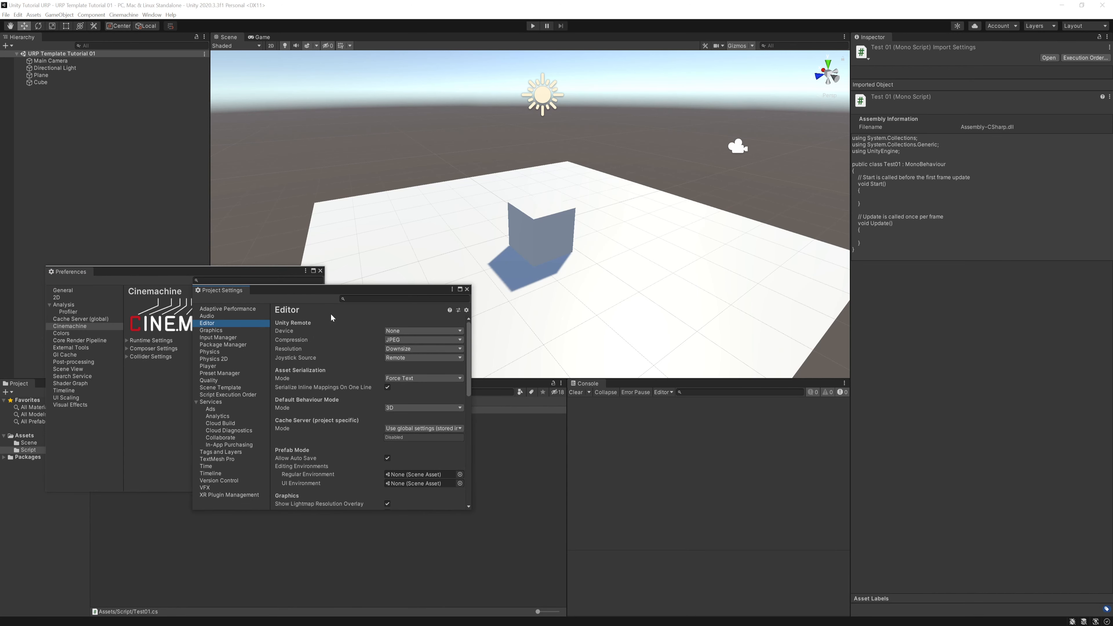
click(221, 333)
click(219, 343)
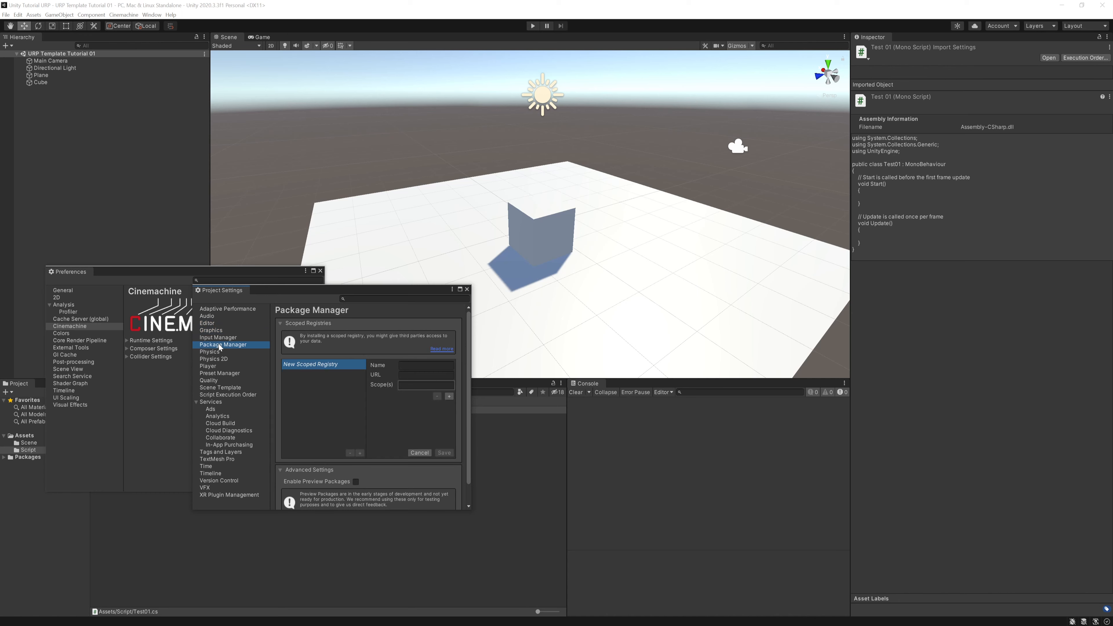
Check the External Script Editor choices in the External Tools preferences and close both settings windows
click(70, 347)
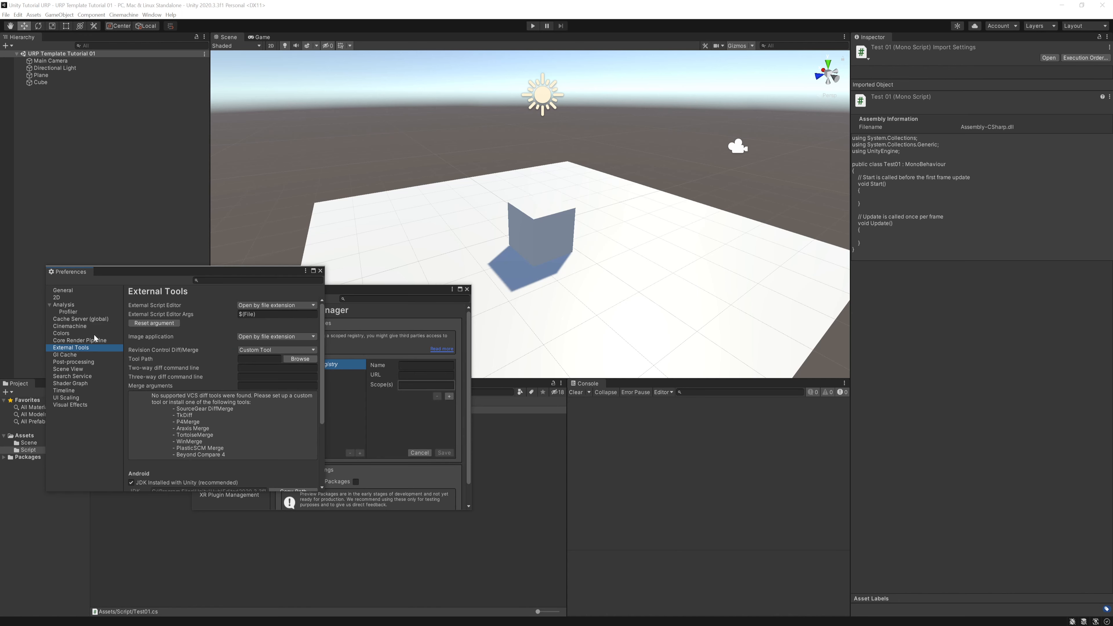
click(467, 290)
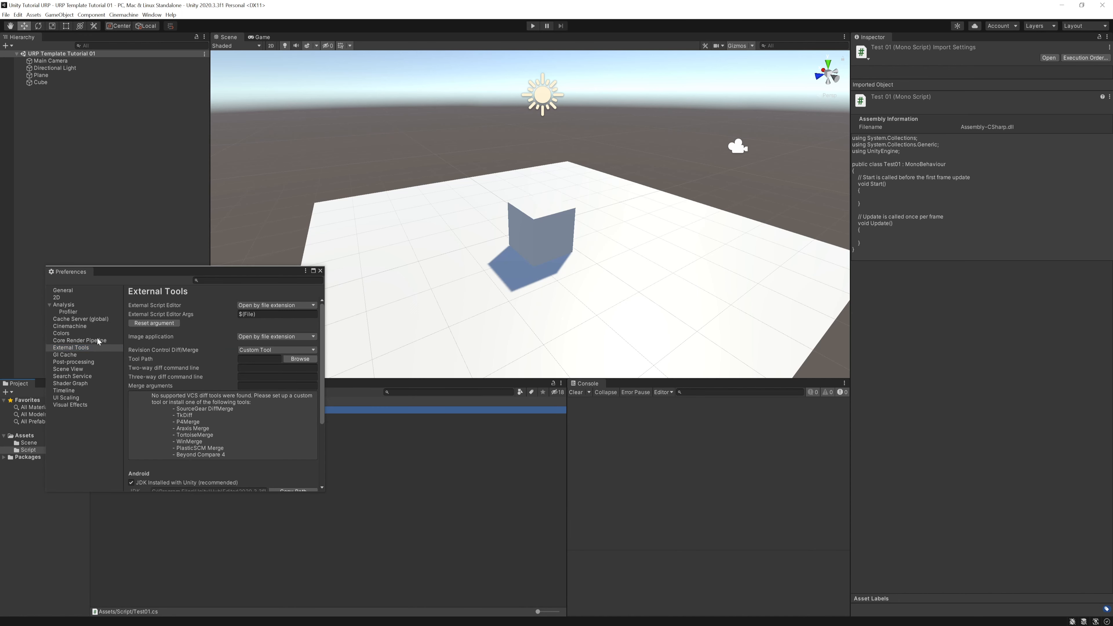
click(313, 306)
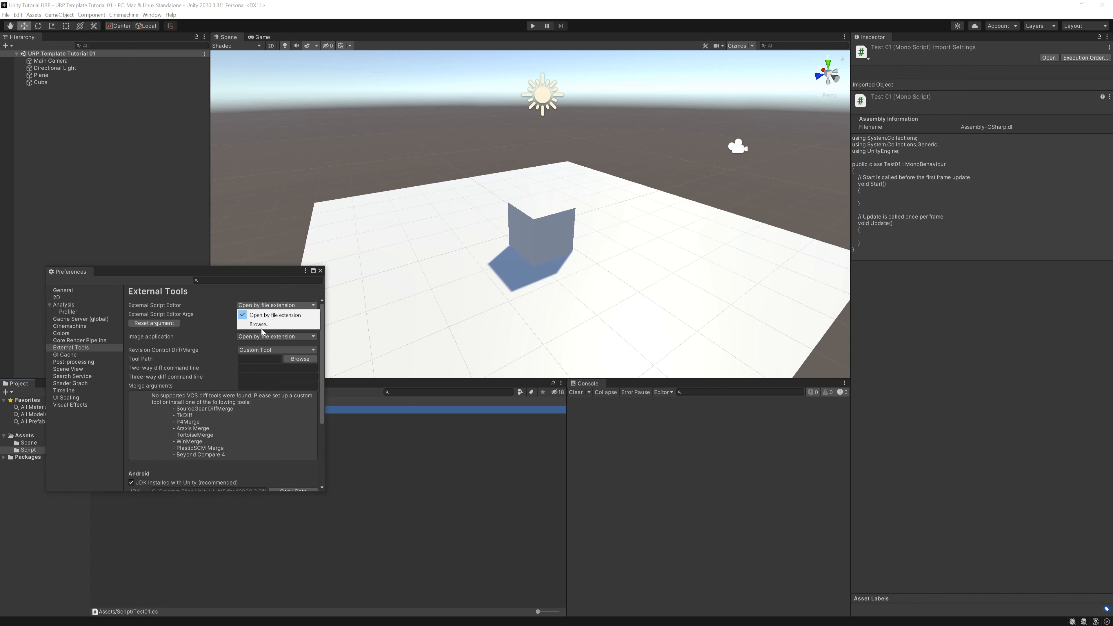
click(220, 273)
drag(220, 272, 212, 290)
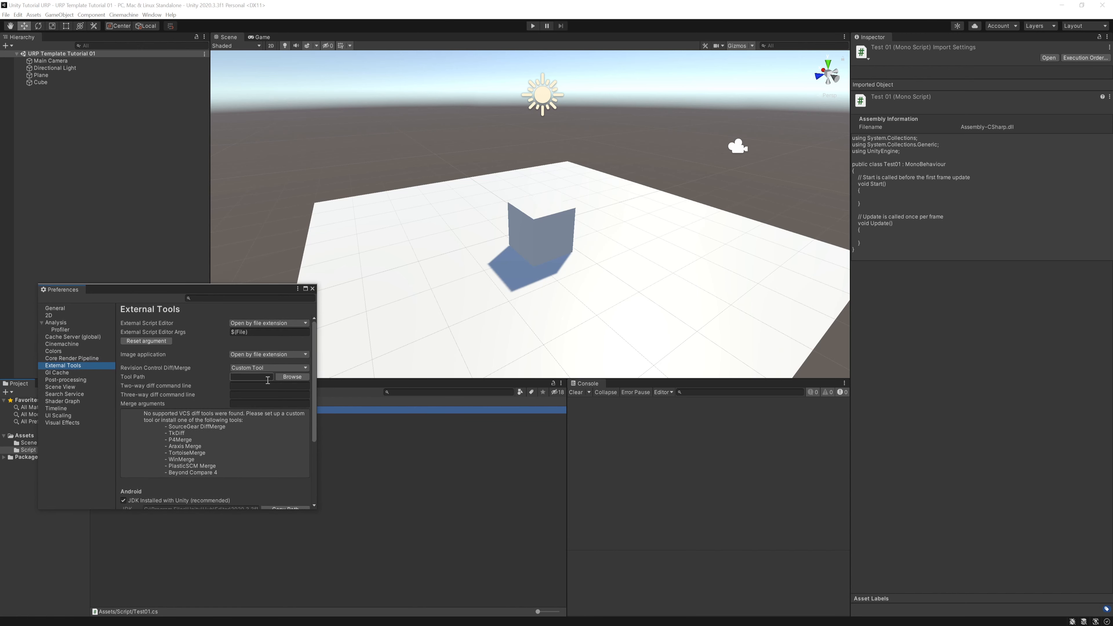
click(312, 289)
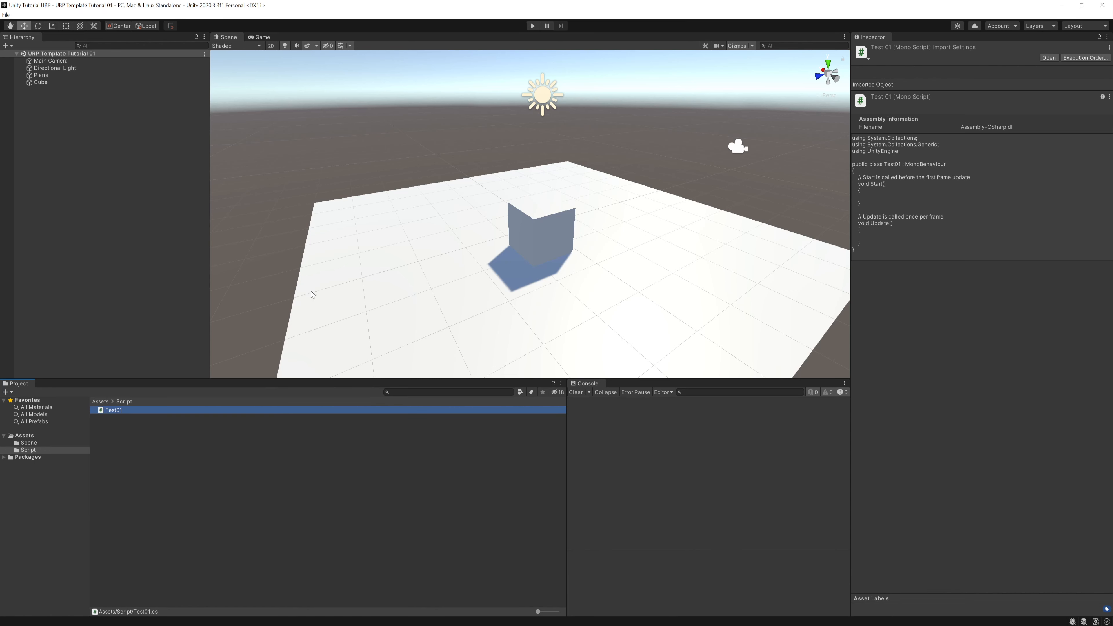
Try to open the Test01 script with Microsoft Visual Studio 2019, making it the permanent app for .cs files
double_click(124, 411)
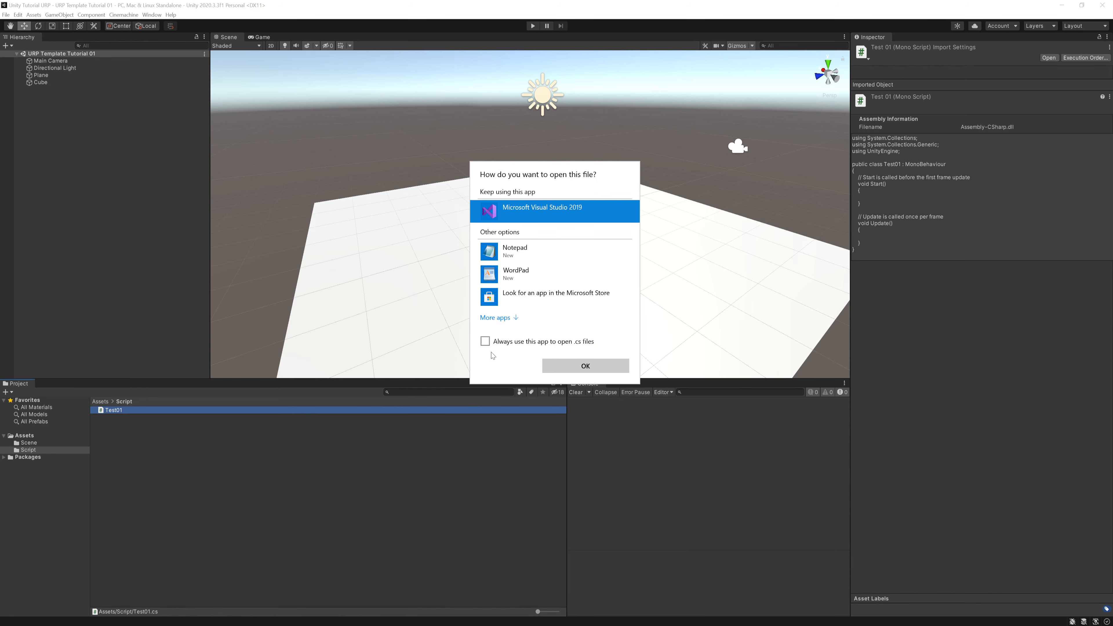
click(486, 342)
click(580, 370)
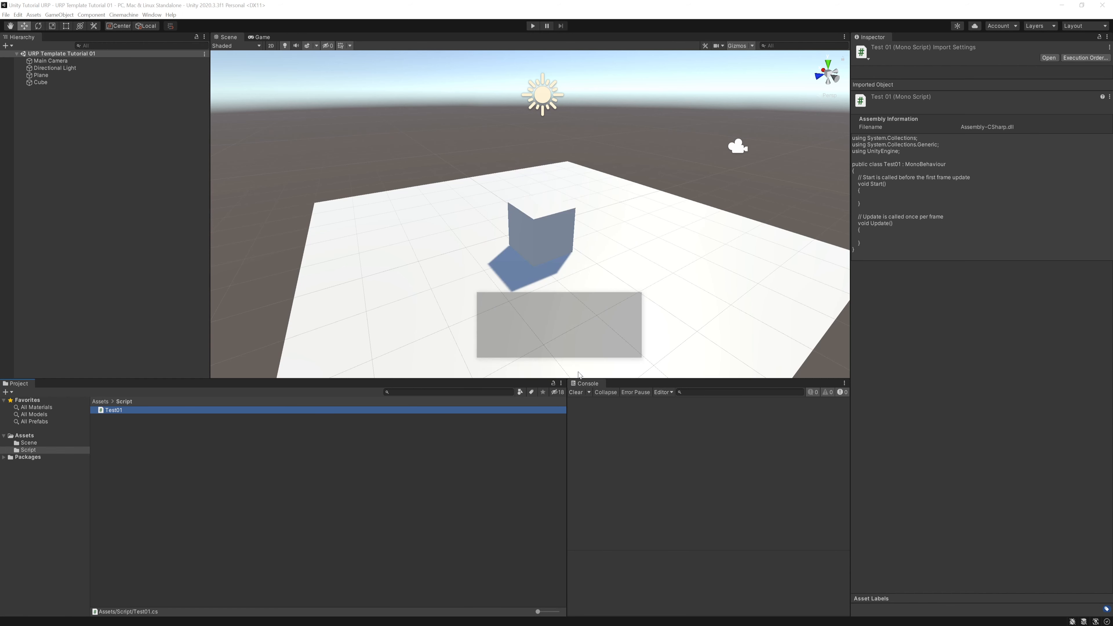
click(622, 350)
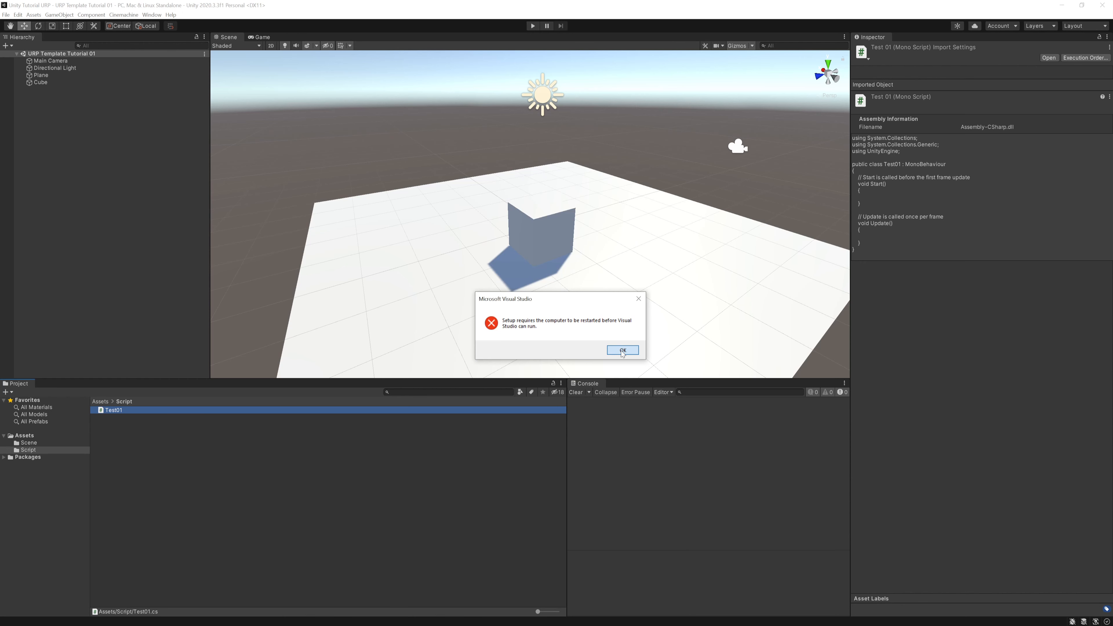
click(622, 351)
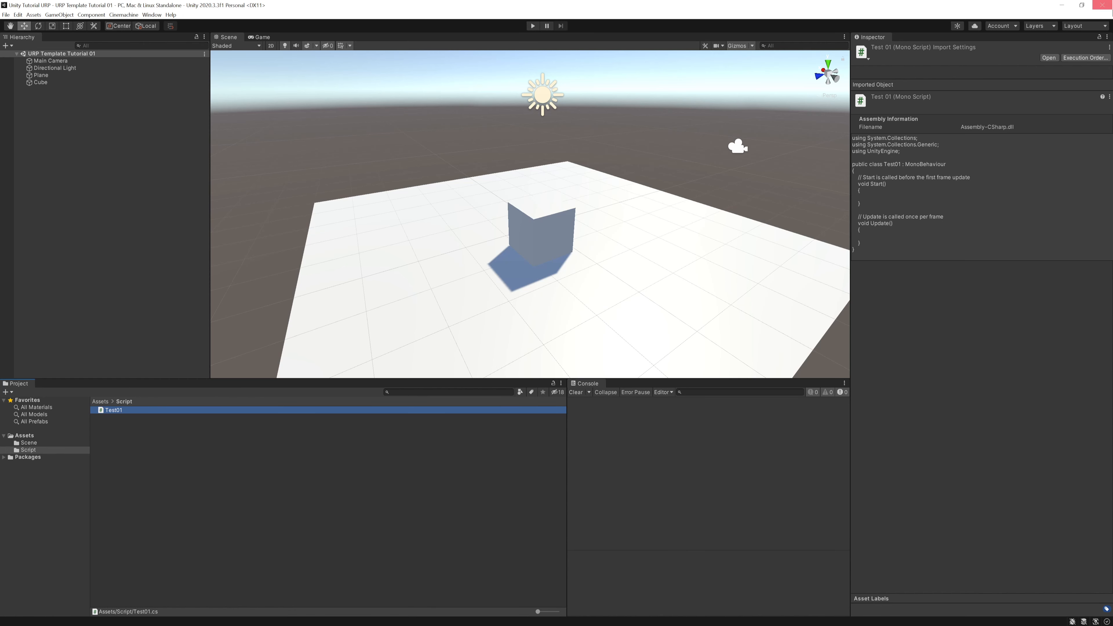
Close the Unity editor and reopen the Unity Tutorial URP project from Unity Hub
click(1099, 4)
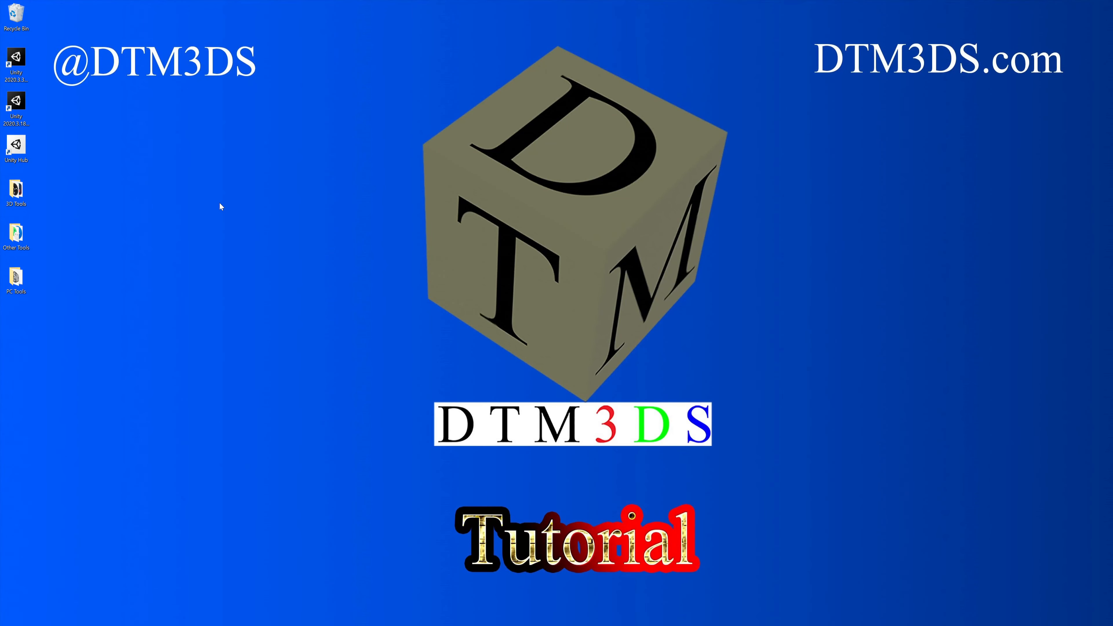
double_click(23, 155)
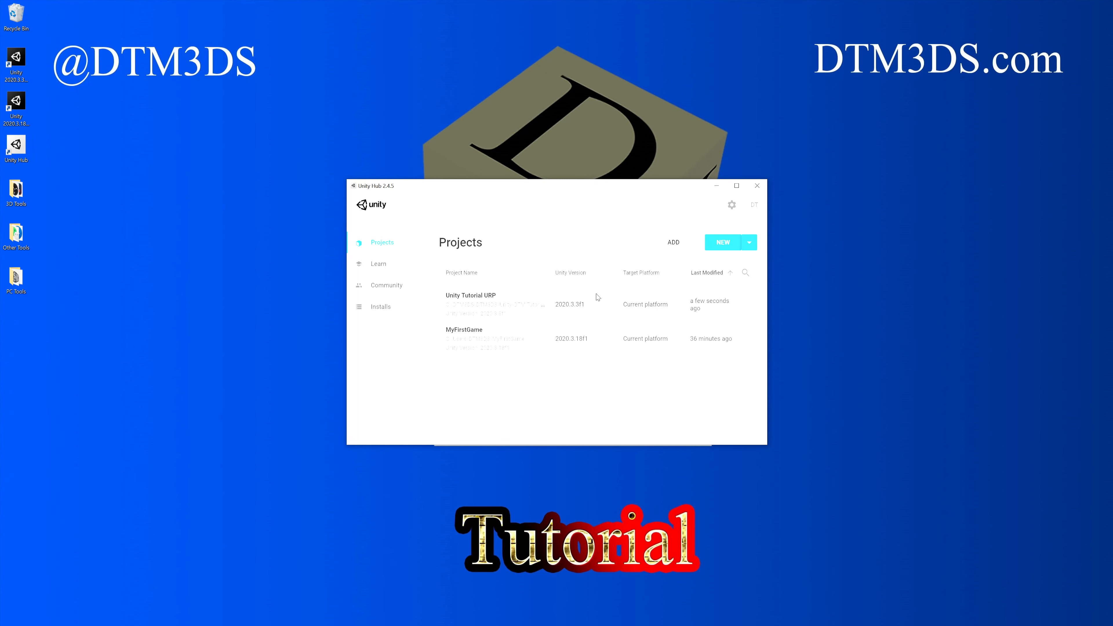
click(494, 304)
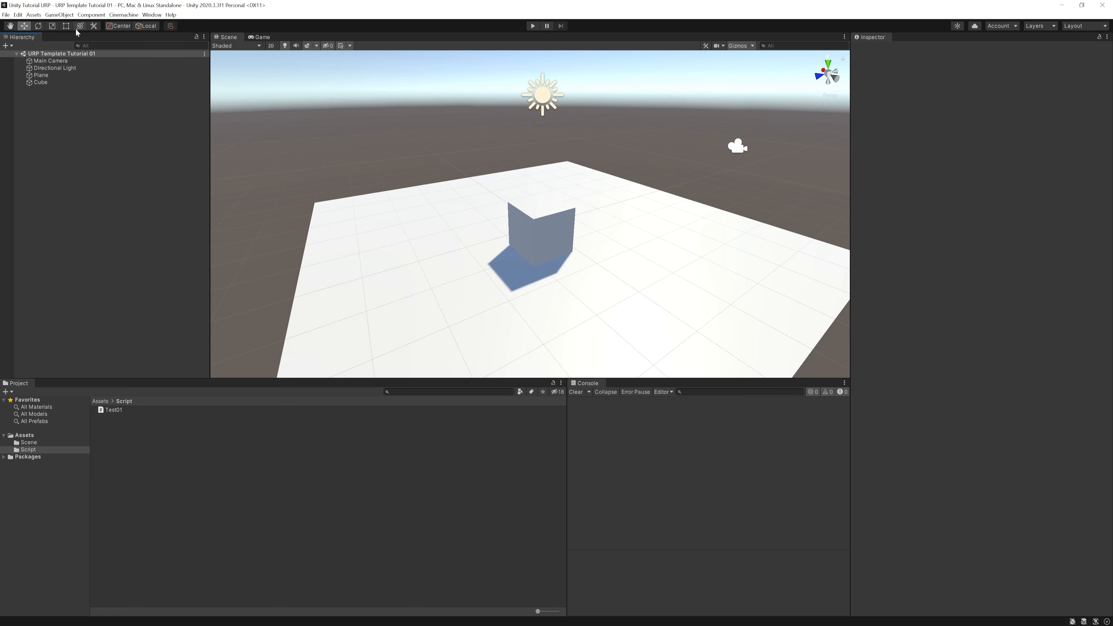
Set the External Script Editor preference to Visual Studio Community 2019 [16.11.3] and close the preferences
click(103, 411)
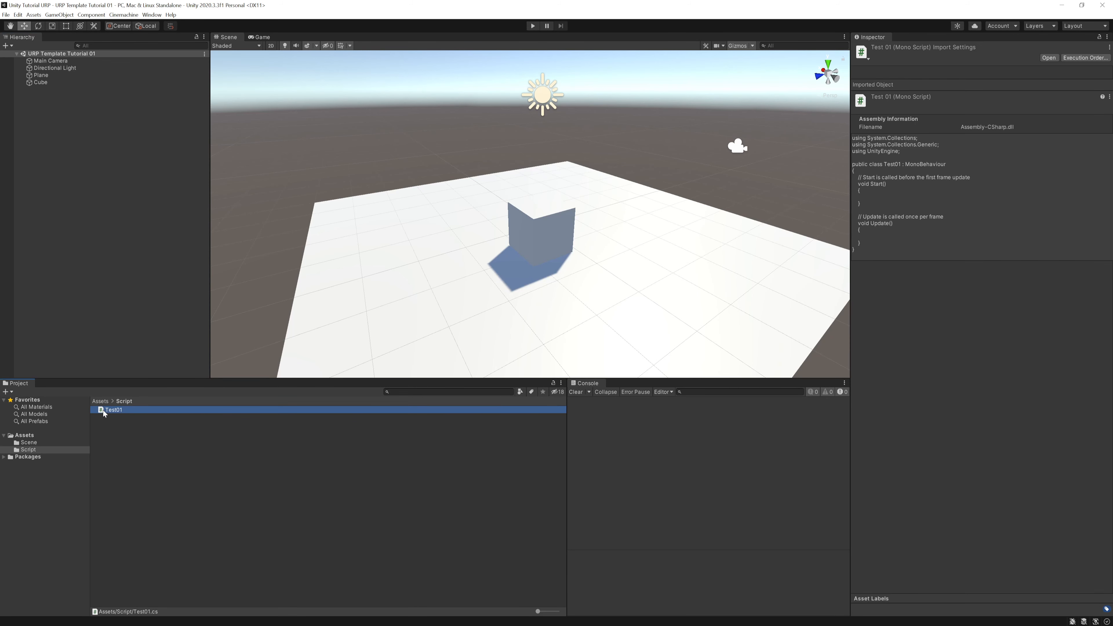
click(6, 15)
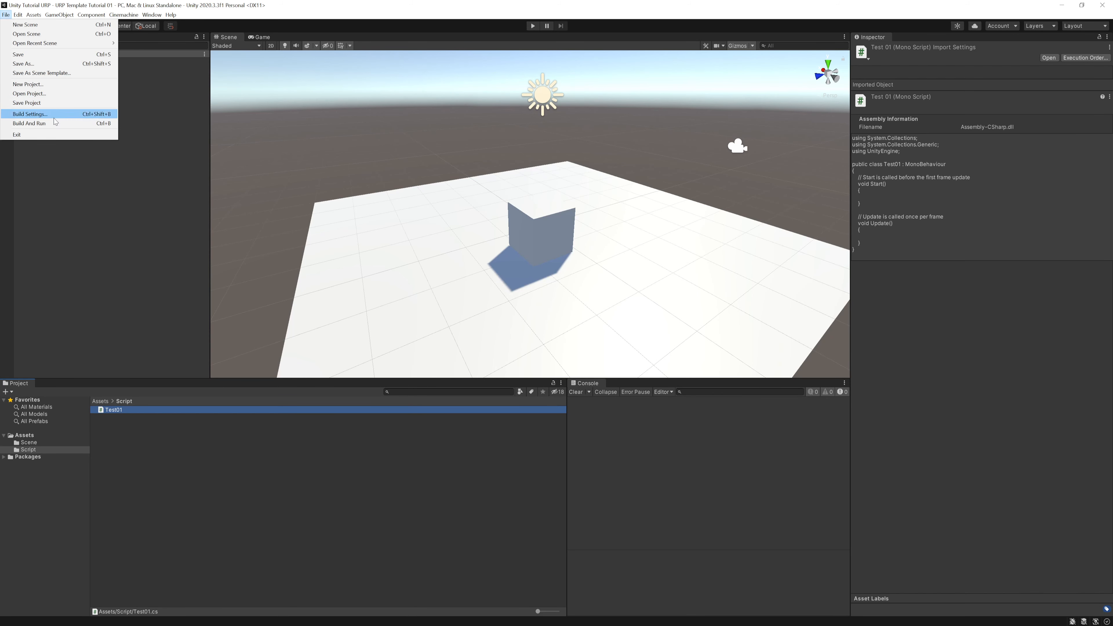
mouse_move(18, 14)
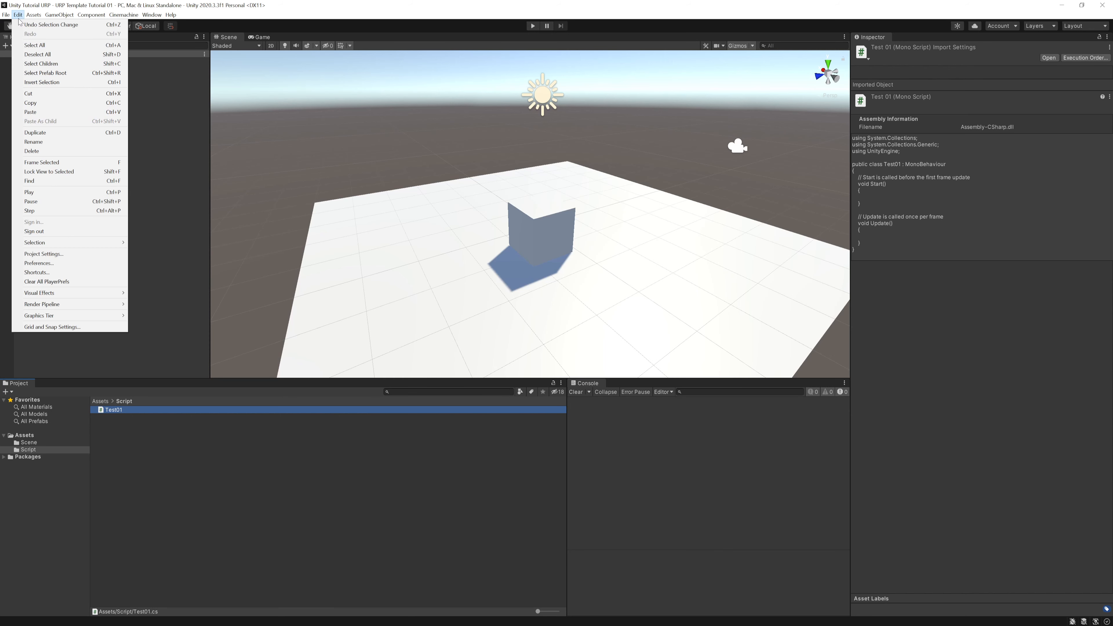
click(73, 264)
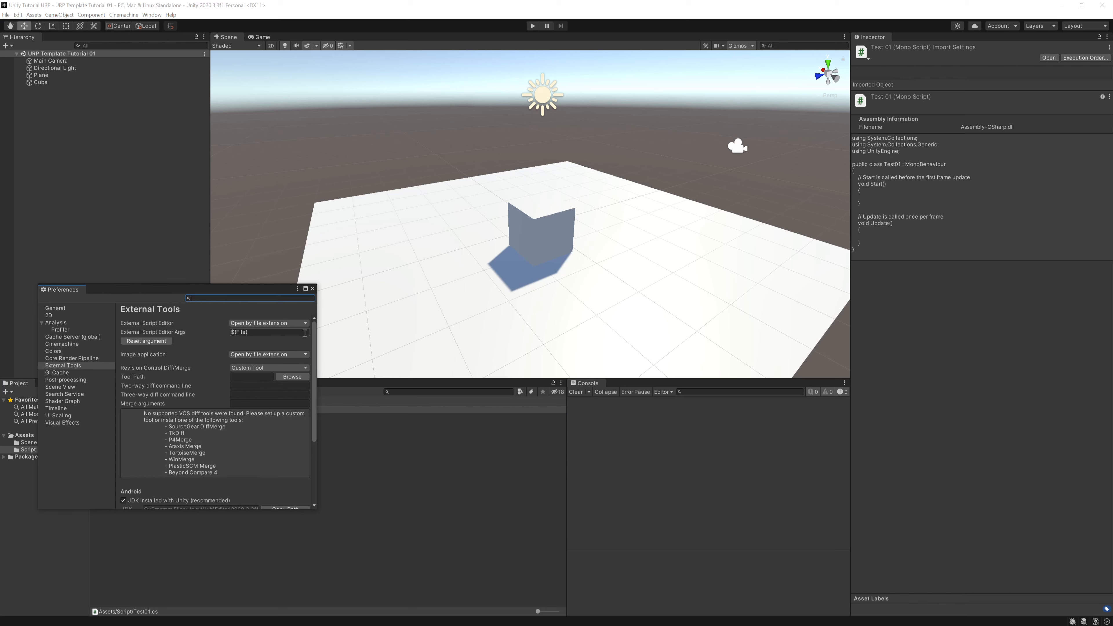
click(305, 324)
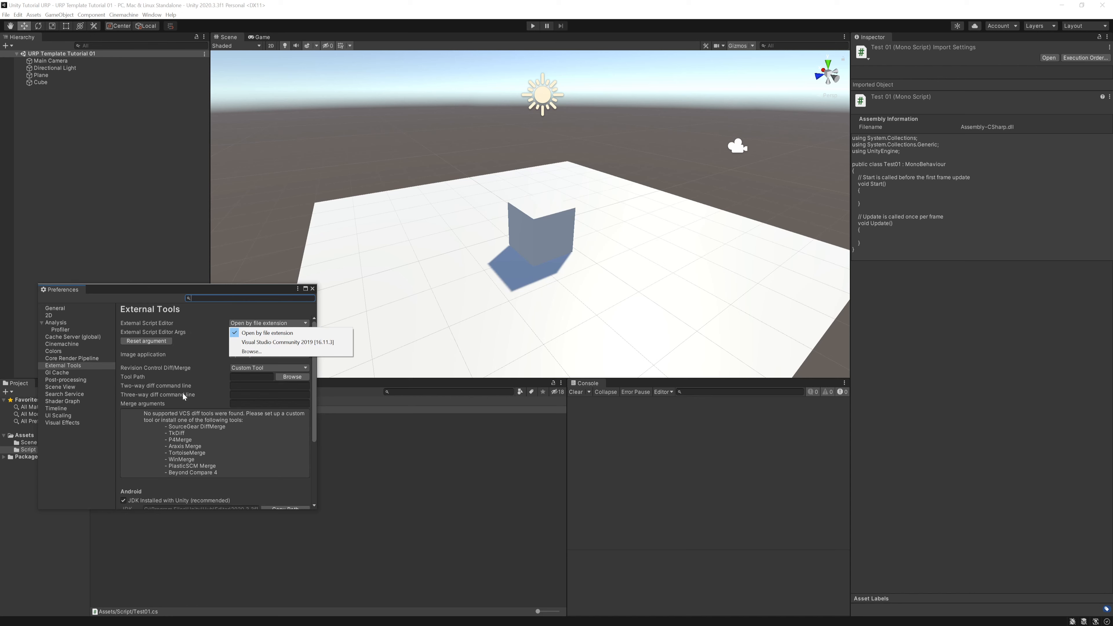
click(259, 344)
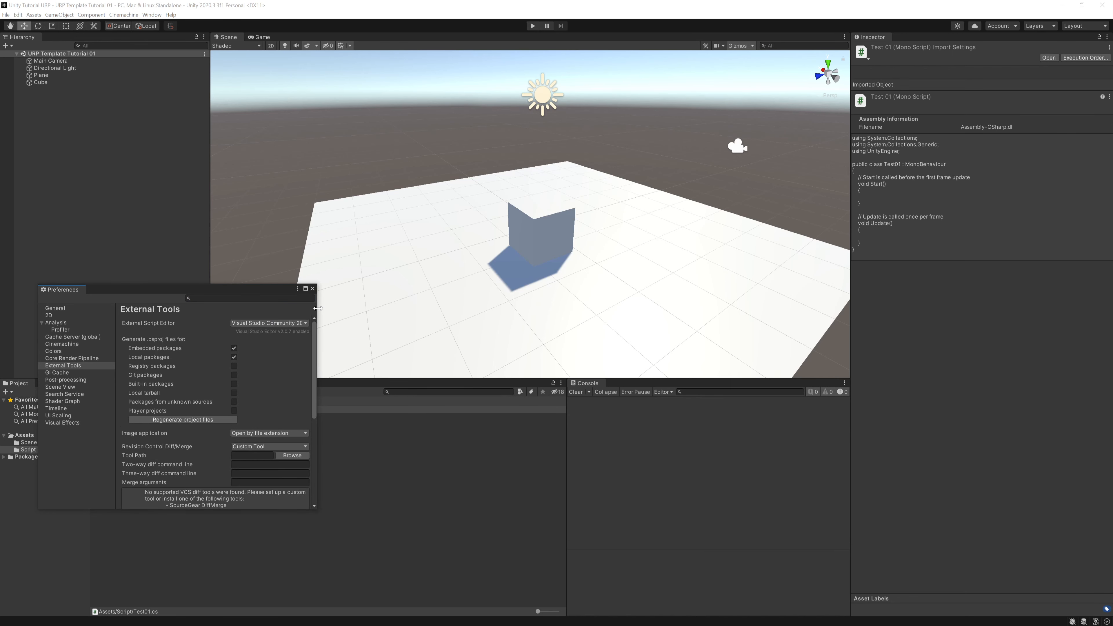
click(313, 289)
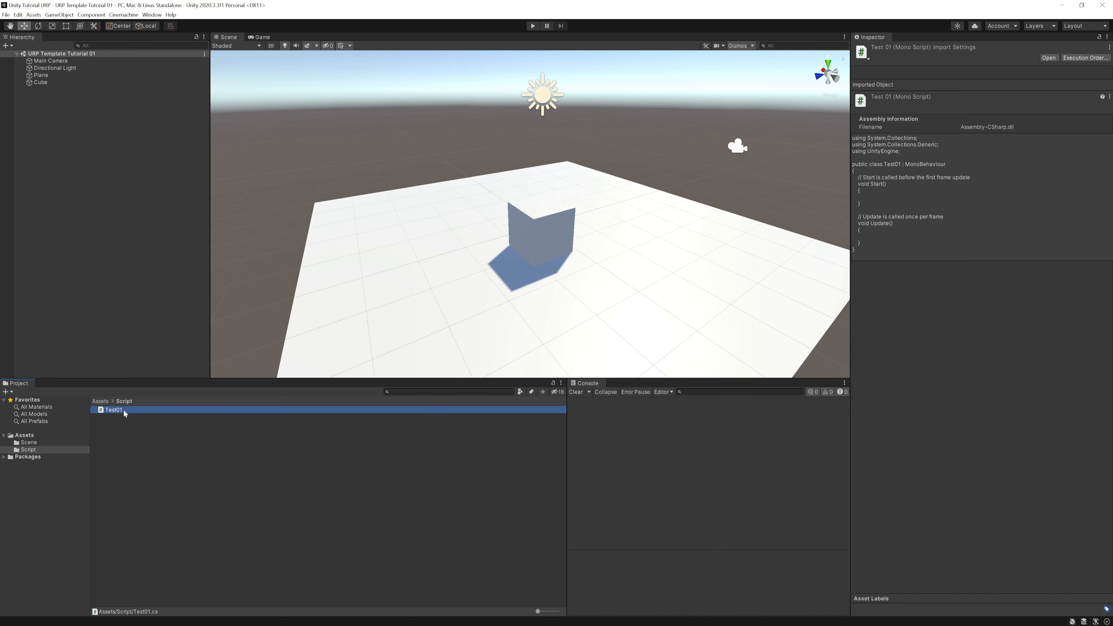
Try to open the Test01 script in Visual Studio, start the account sign-in and abandon it
double_click(113, 409)
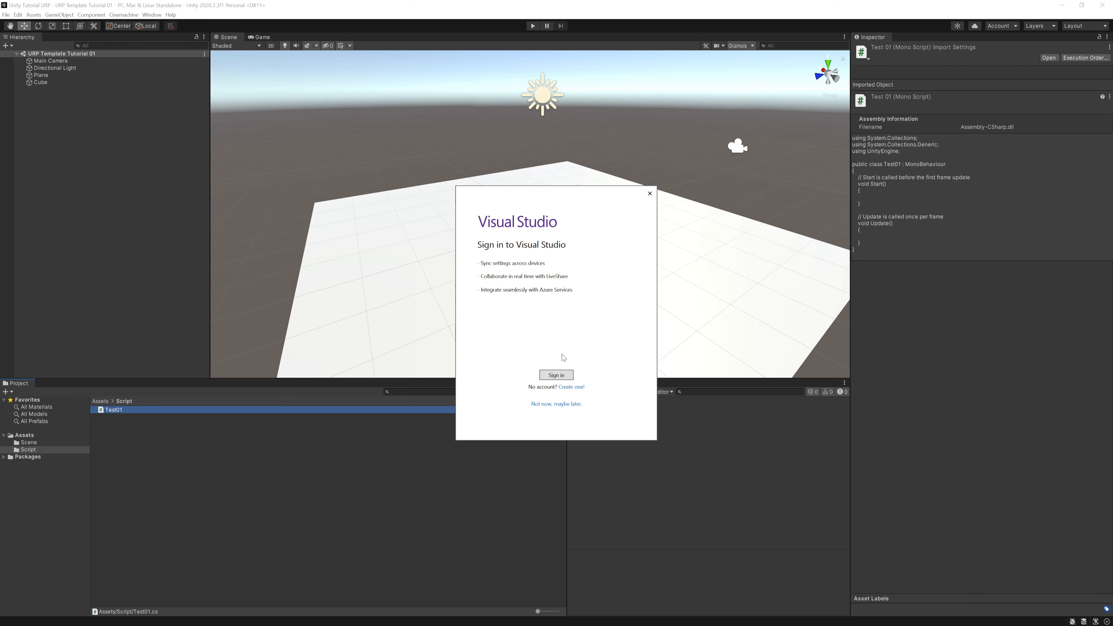
click(563, 376)
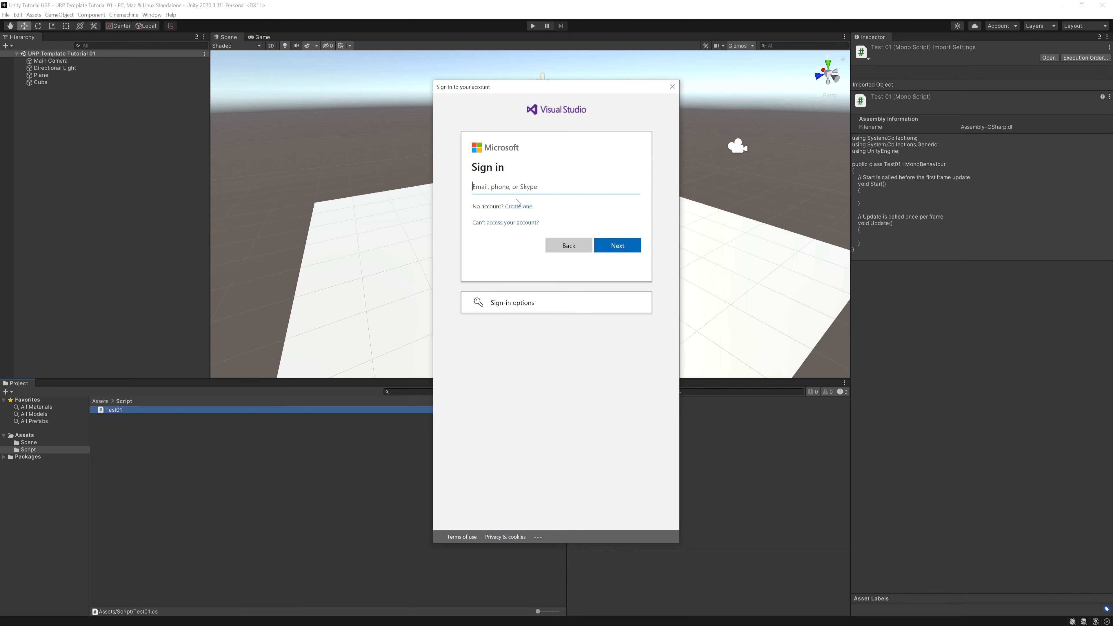
click(672, 87)
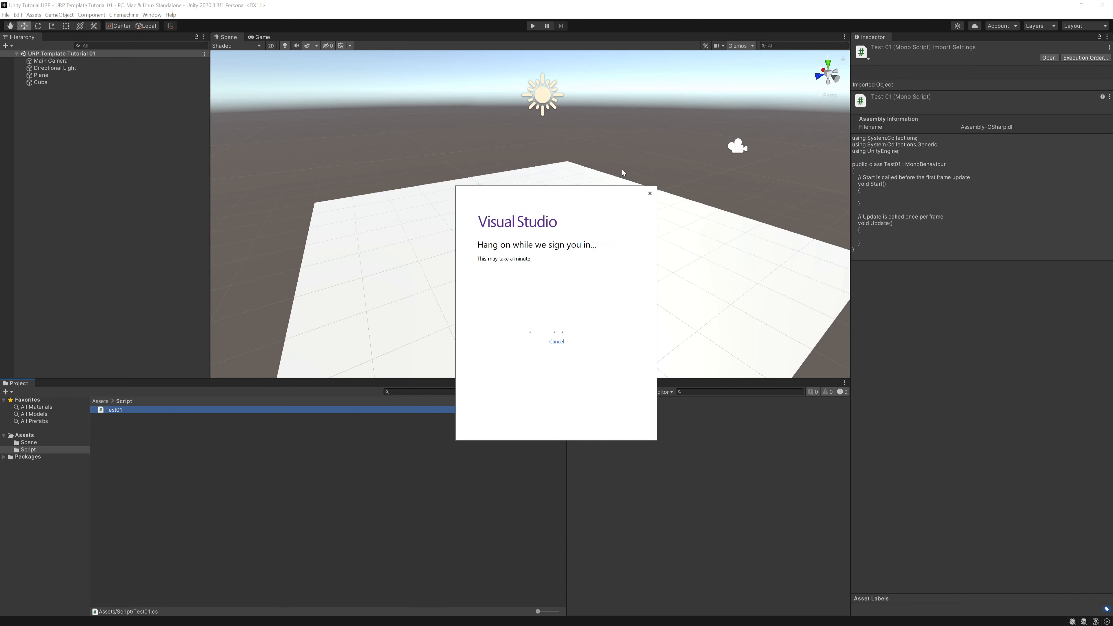
click(652, 194)
click(569, 350)
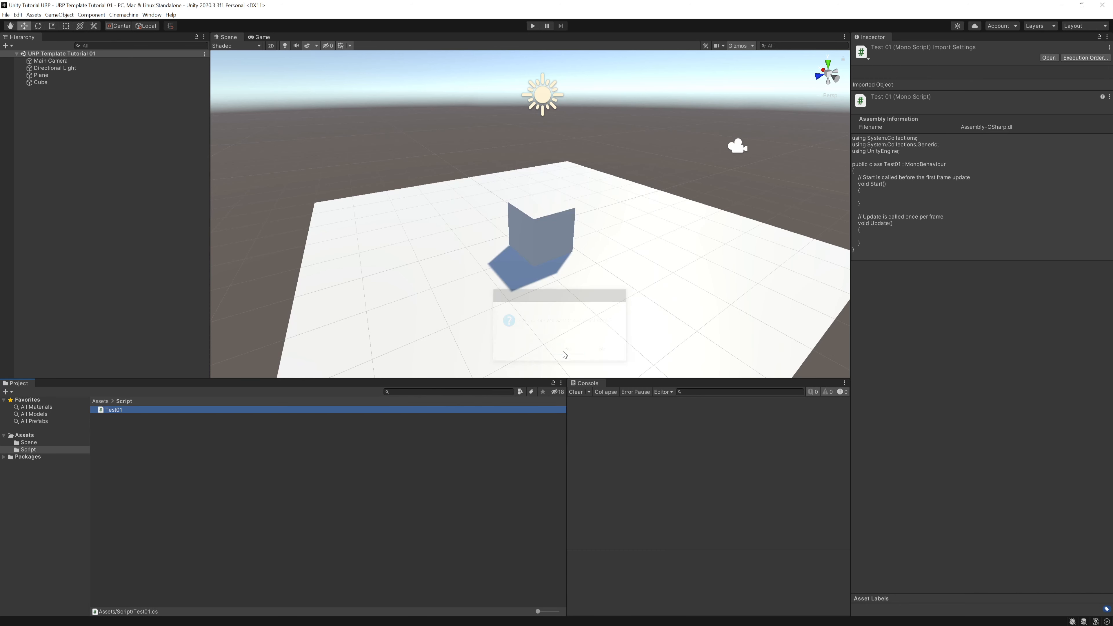
Launch Visual Studio from the Test01 script and sign in to the Microsoft account with the account password
click(193, 404)
double_click(181, 409)
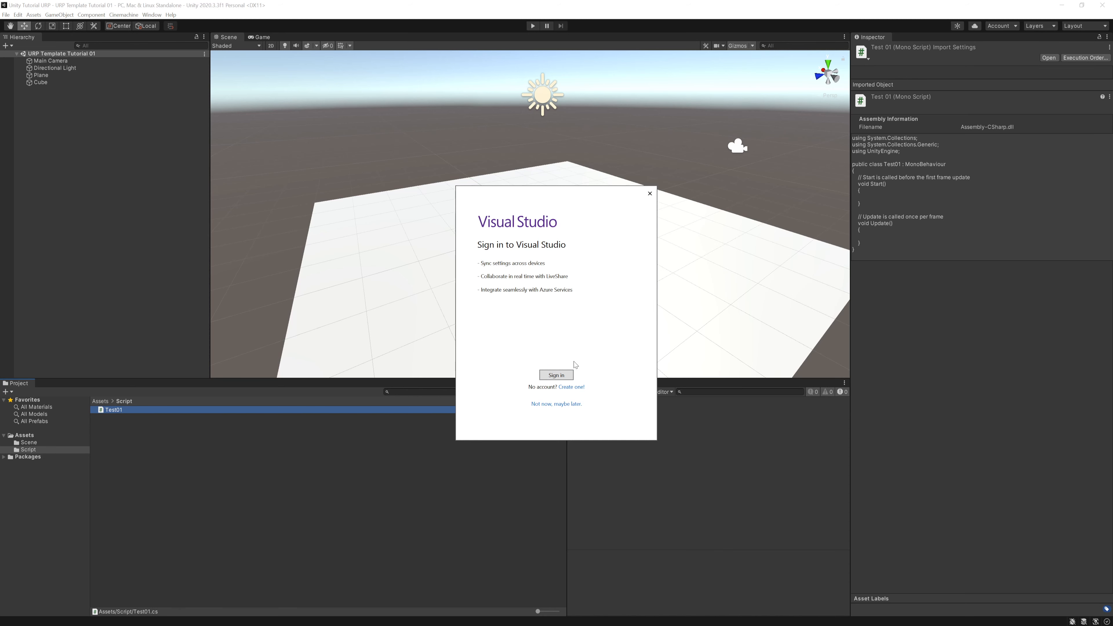
click(556, 376)
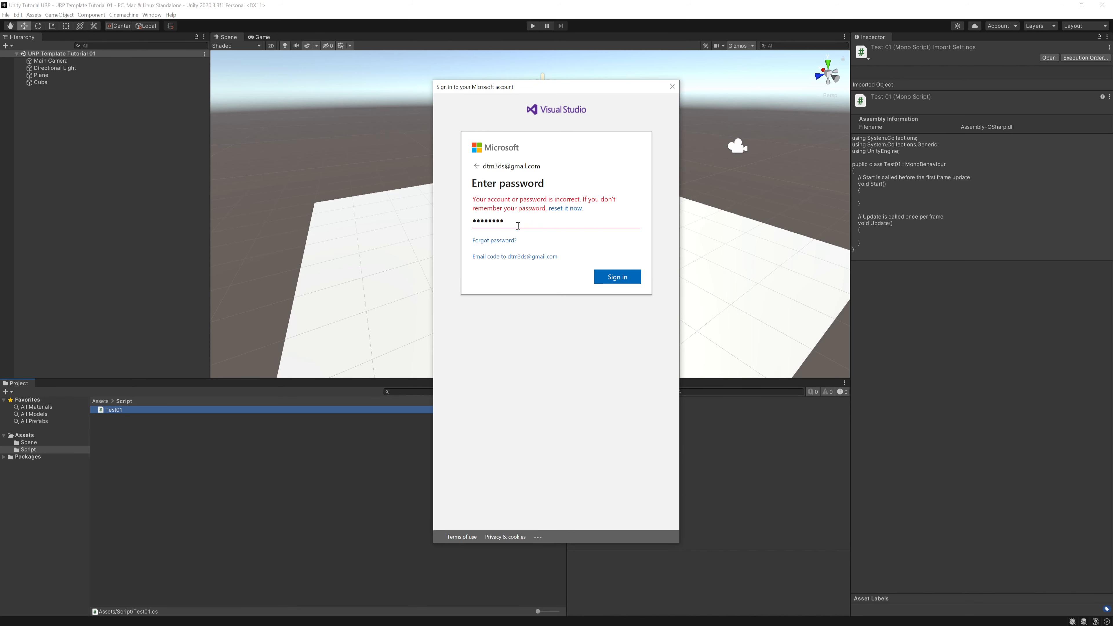
click(616, 274)
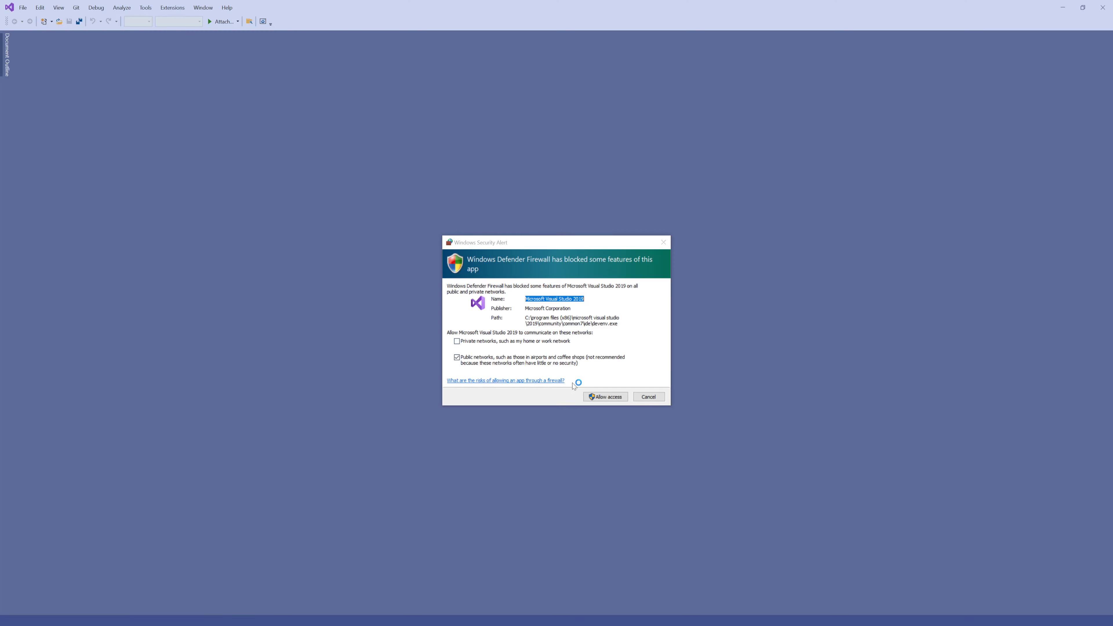
Allow Visual Studio 2019 through the Windows firewall, then return to Unity and open the Test01 script
click(605, 399)
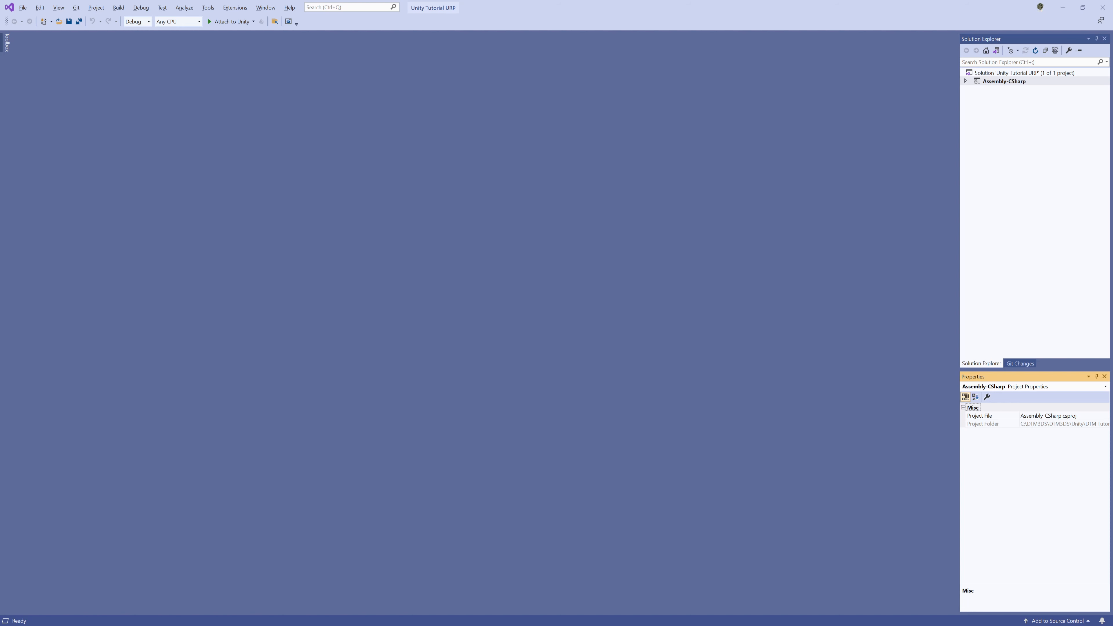
key(alt+Tab)
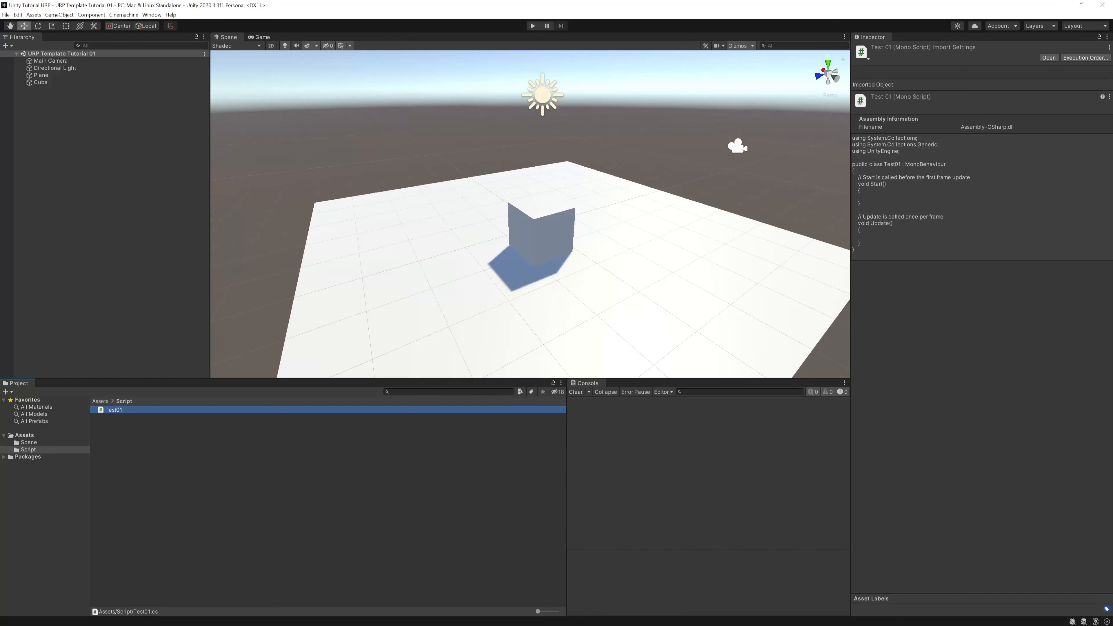
double_click(113, 409)
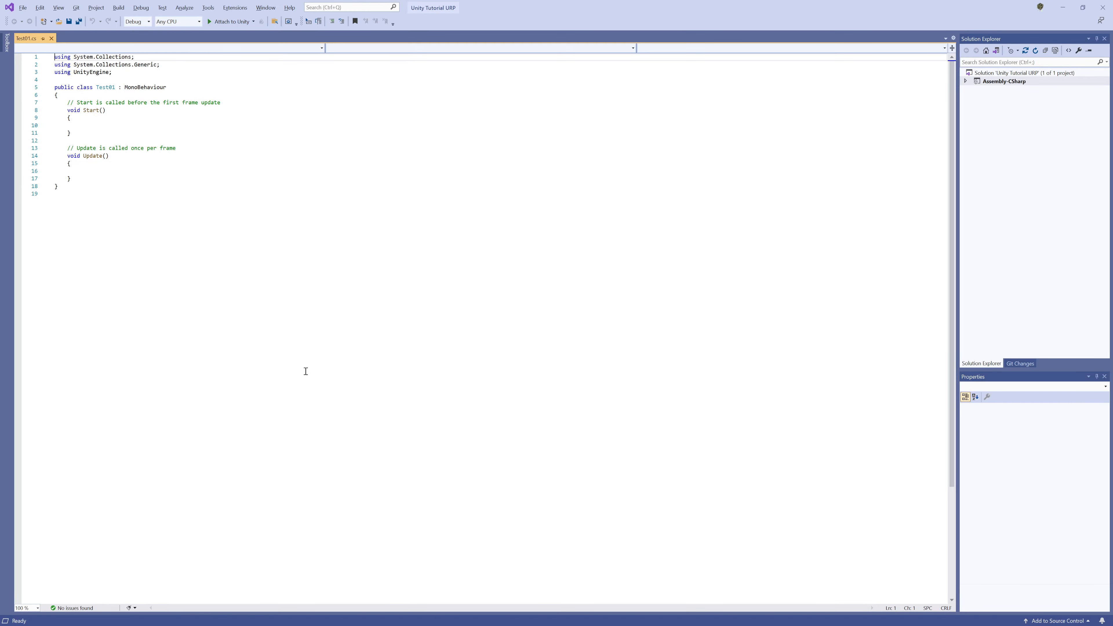
Examine the Test01 script's default Start and Update methods at an enlarged text size
ctrl+scroll(241, 194, up, 8)
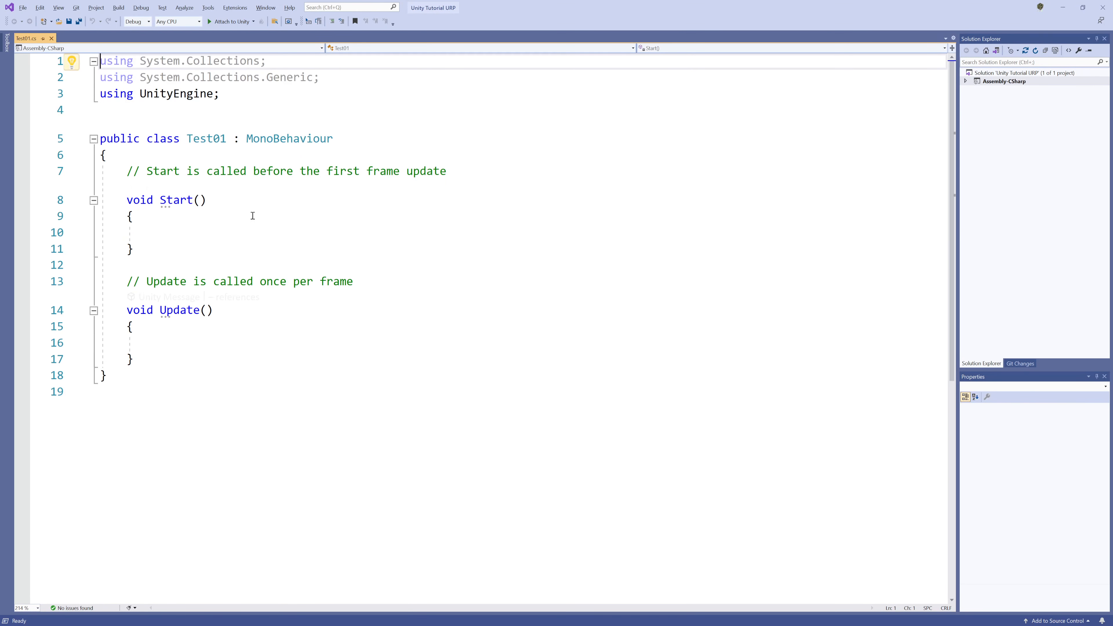
ctrl+scroll(265, 238, up, 3)
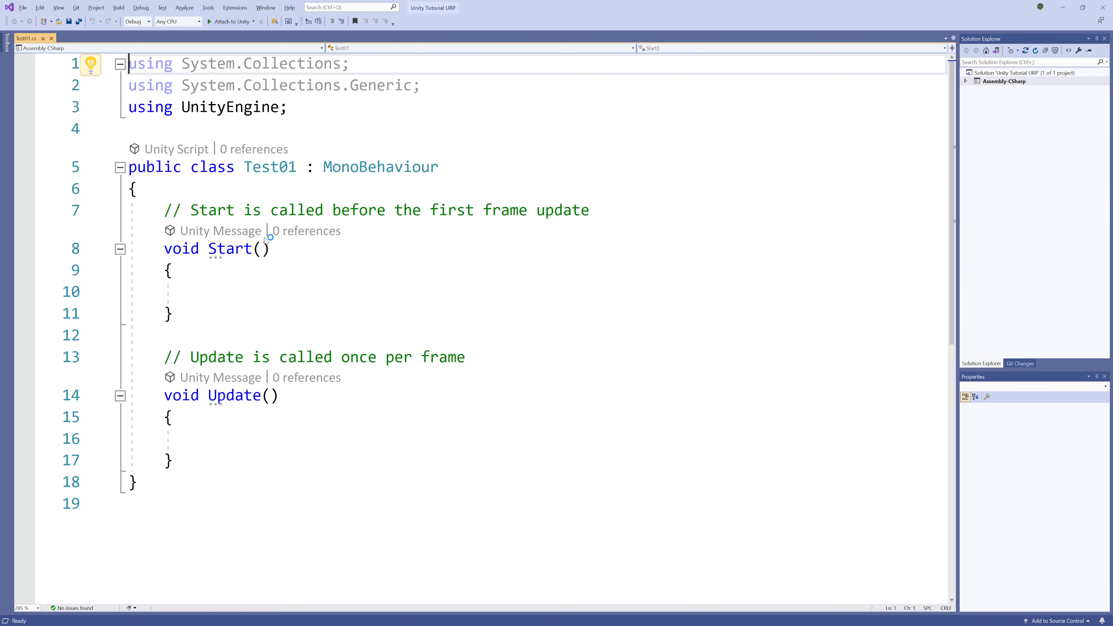
ctrl+scroll(264, 238, down, 3)
ctrl+scroll(264, 237, up, 4)
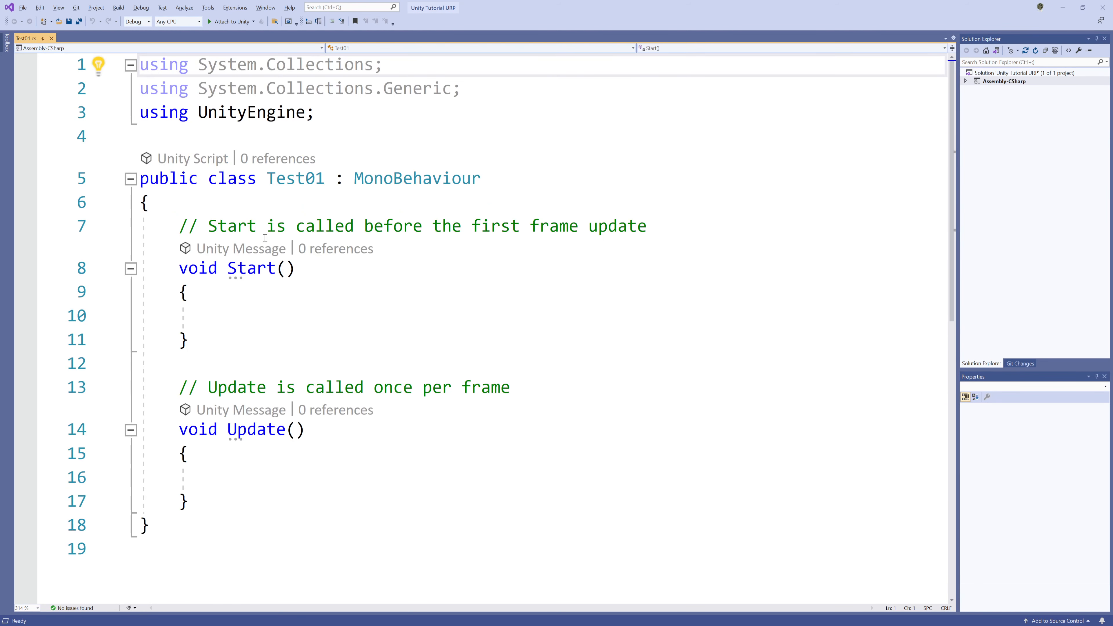
ctrl+scroll(264, 238, up, 3)
ctrl+scroll(265, 238, down, 6)
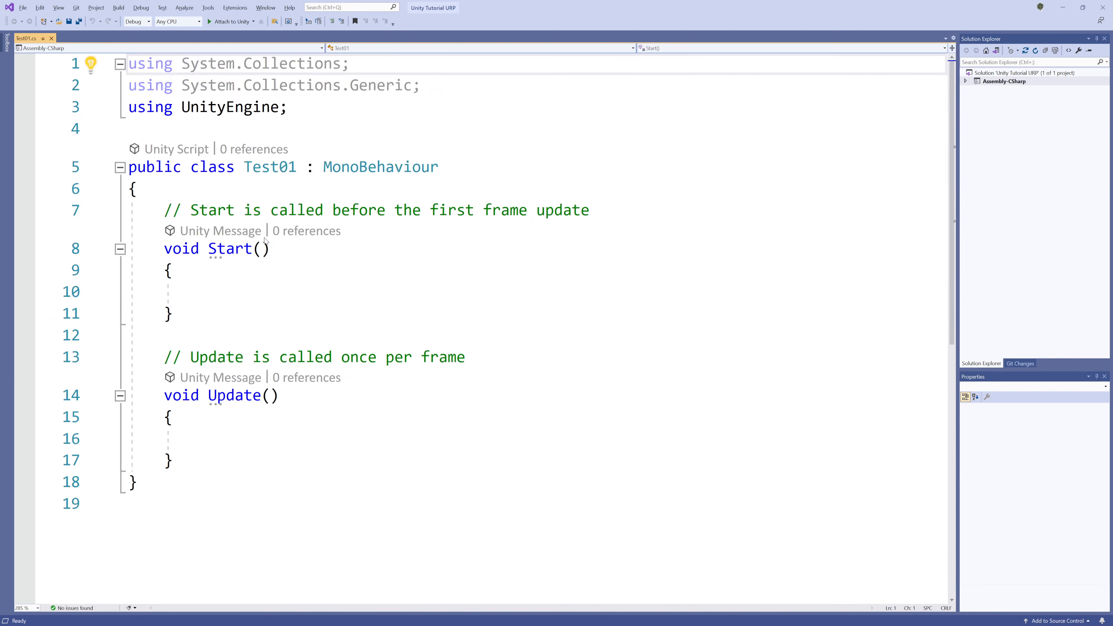
ctrl+scroll(265, 238, up, 5)
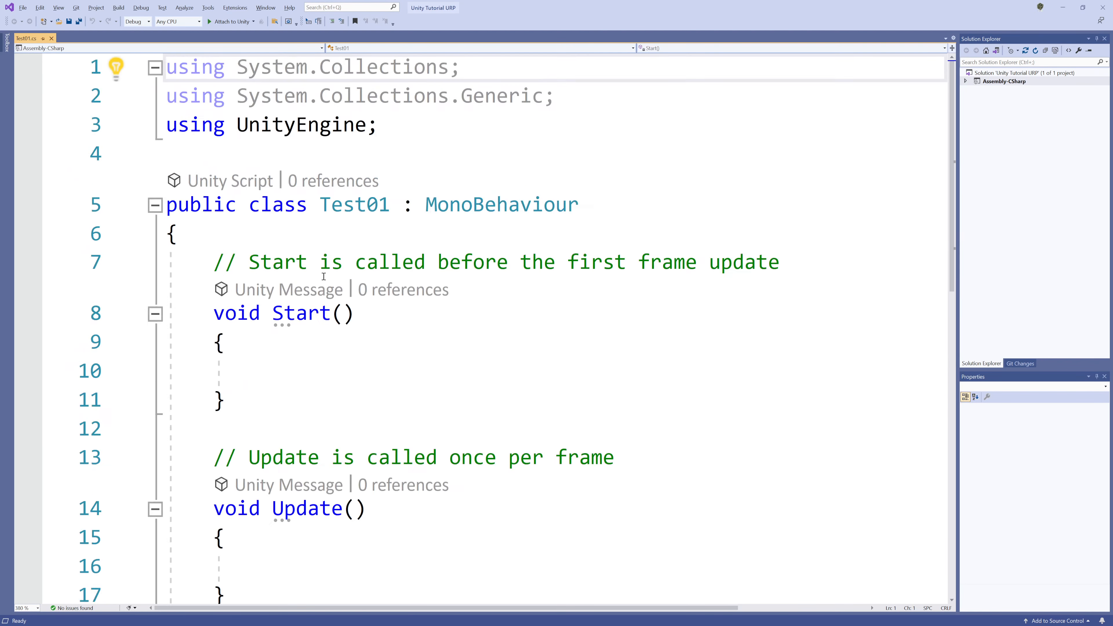
ctrl+scroll(323, 276, down, 5)
ctrl+scroll(324, 276, up, 2)
ctrl+scroll(324, 276, down, 2)
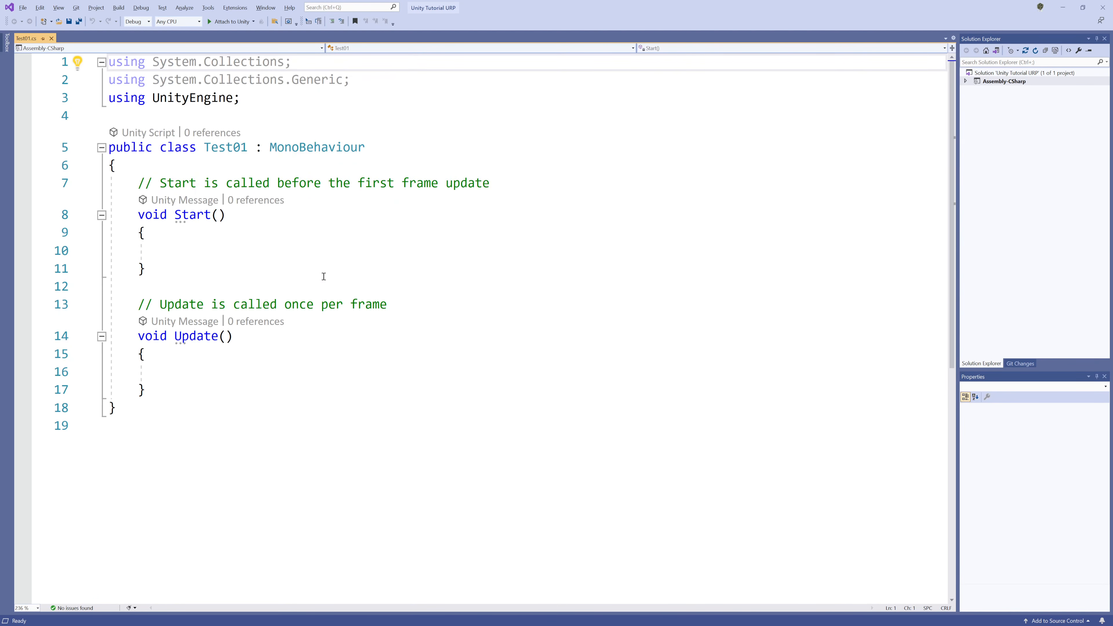
ctrl+scroll(323, 276, up, 1)
ctrl+scroll(323, 276, down, 1)
ctrl+scroll(324, 276, up, 3)
ctrl+scroll(323, 277, down, 1)
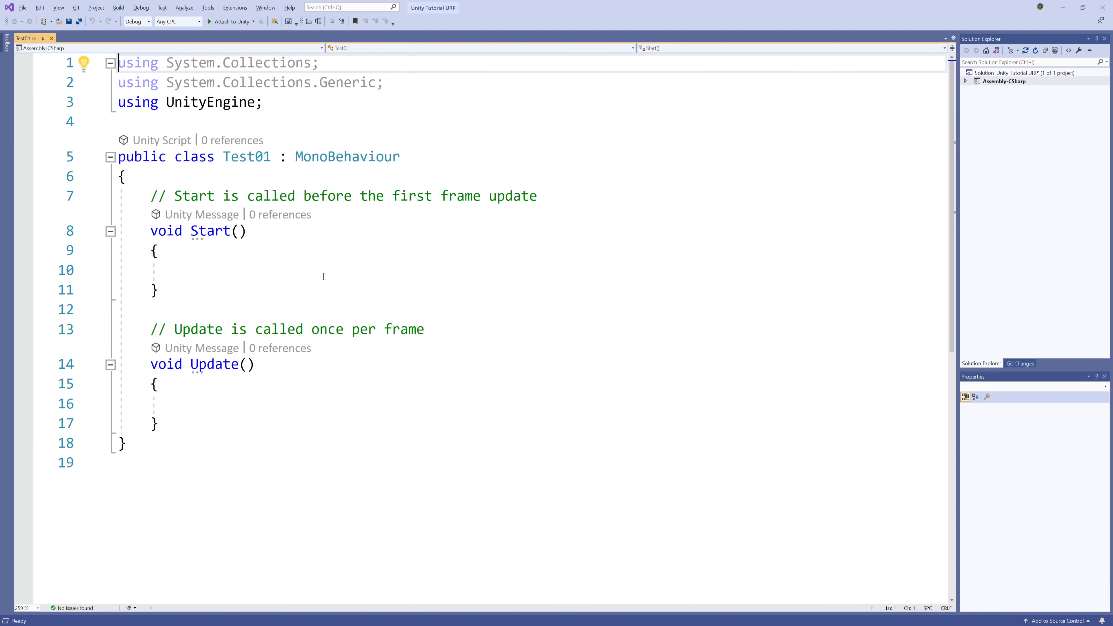
ctrl+scroll(323, 276, up, 2)
ctrl+scroll(324, 280, down, 3)
ctrl+scroll(323, 276, up, 1)
ctrl+scroll(324, 277, down, 2)
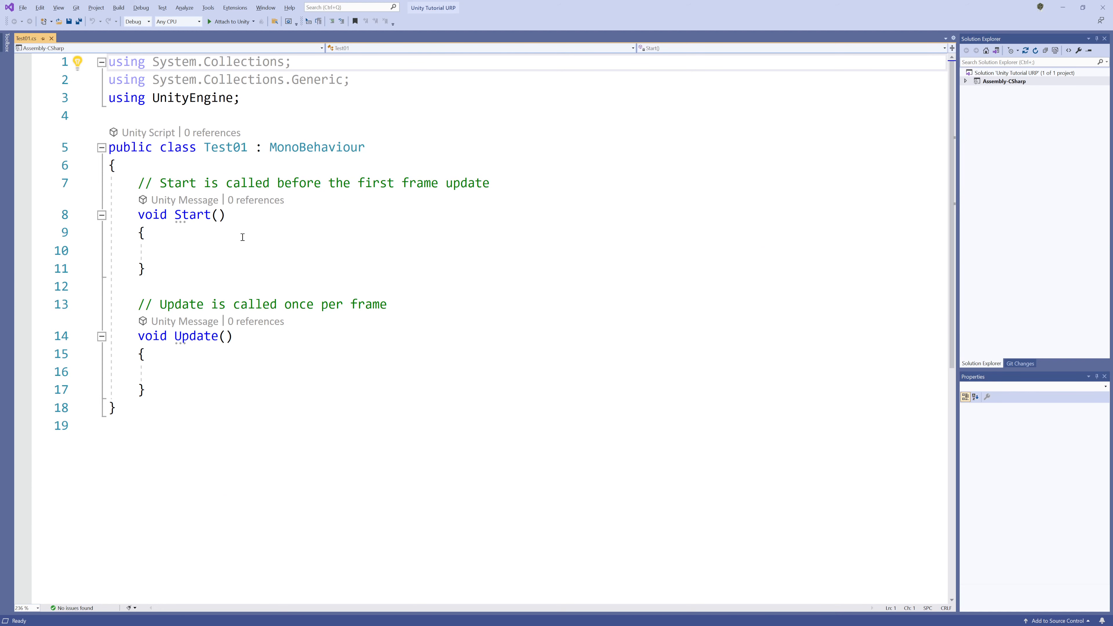
scroll(242, 237, down, 2)
scroll(241, 239, up, 2)
Declare a public GameObject field named gameObject on a new line at the start of the Test01 class
click(181, 164)
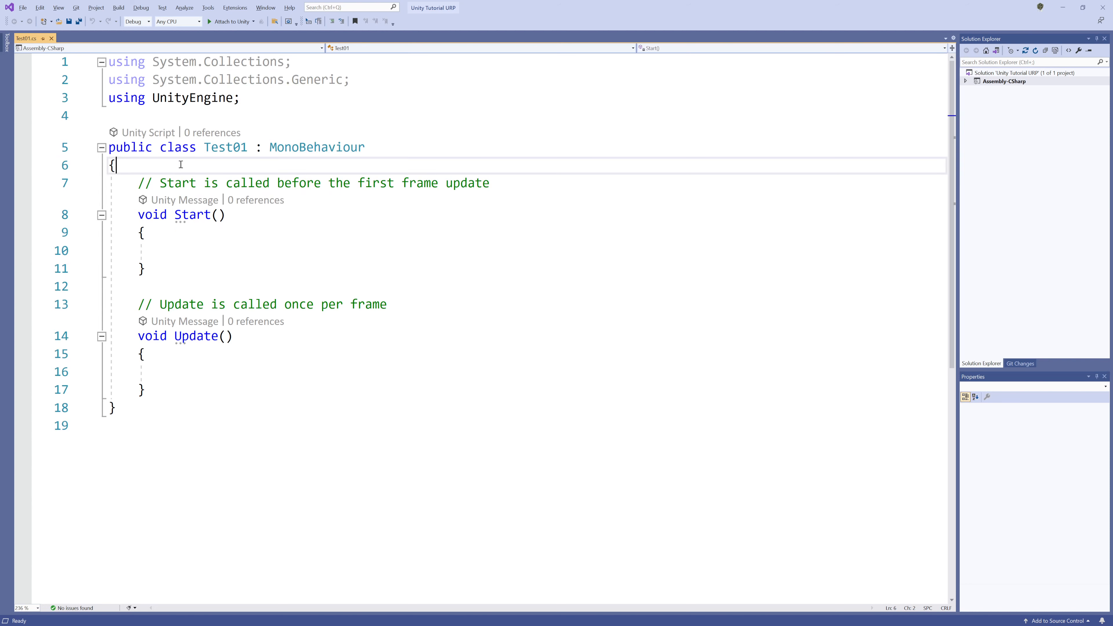
key(Return)
key(Return)
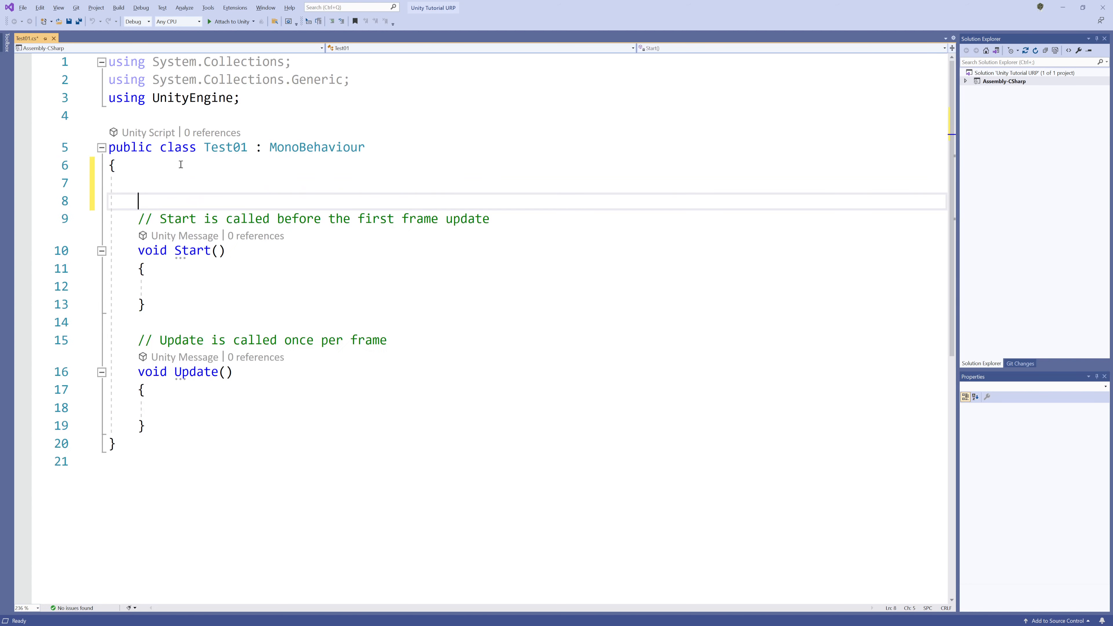
key(Up)
text(public )
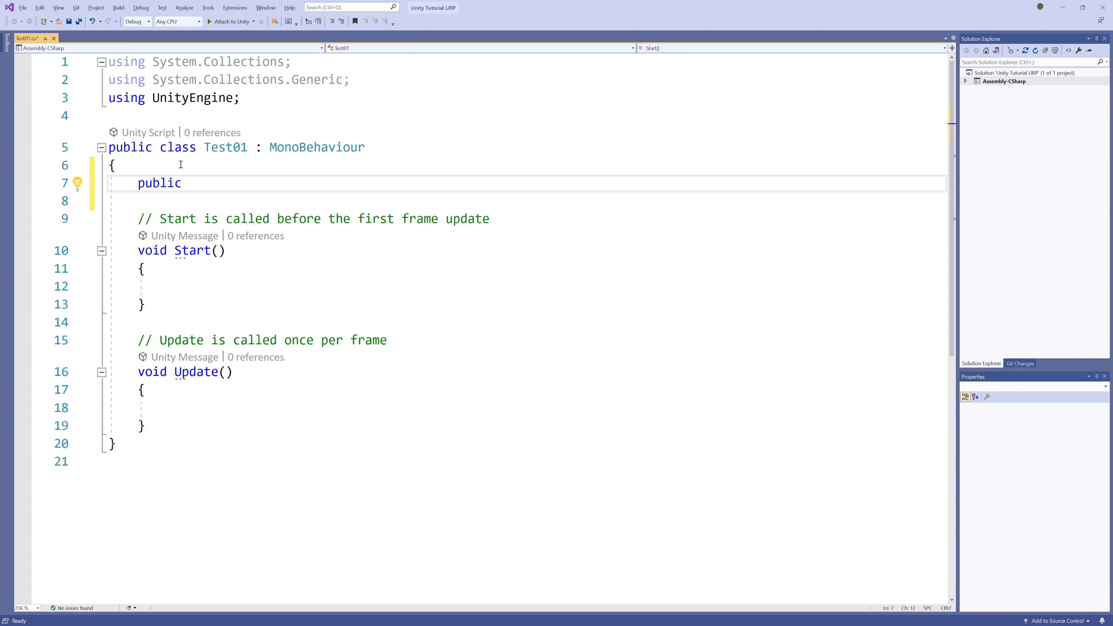
text(GameObject )
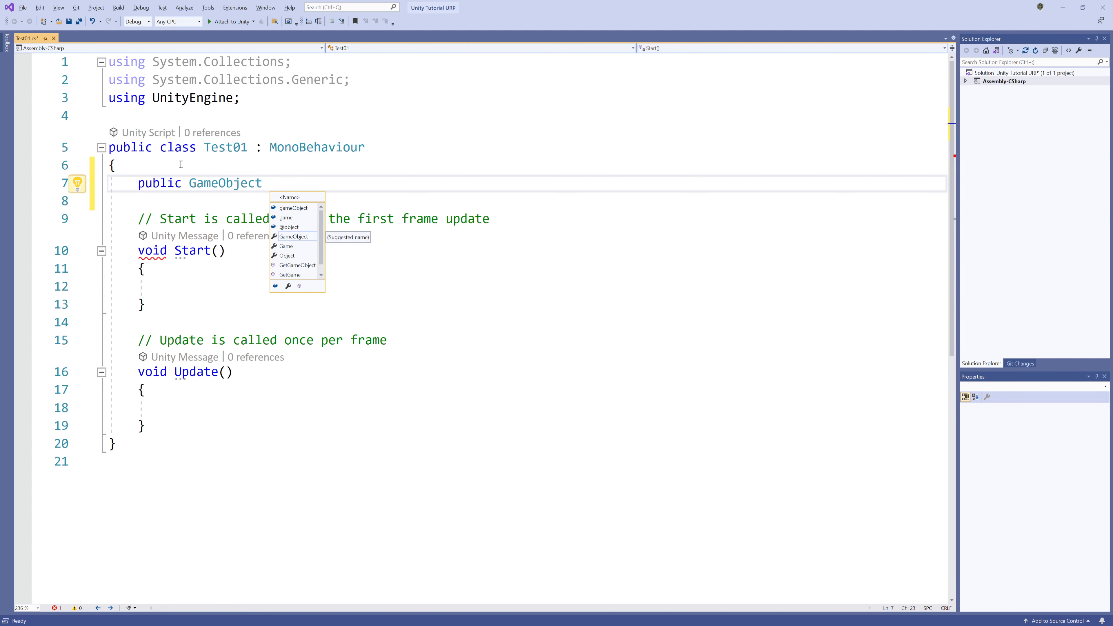
text(gameObject)
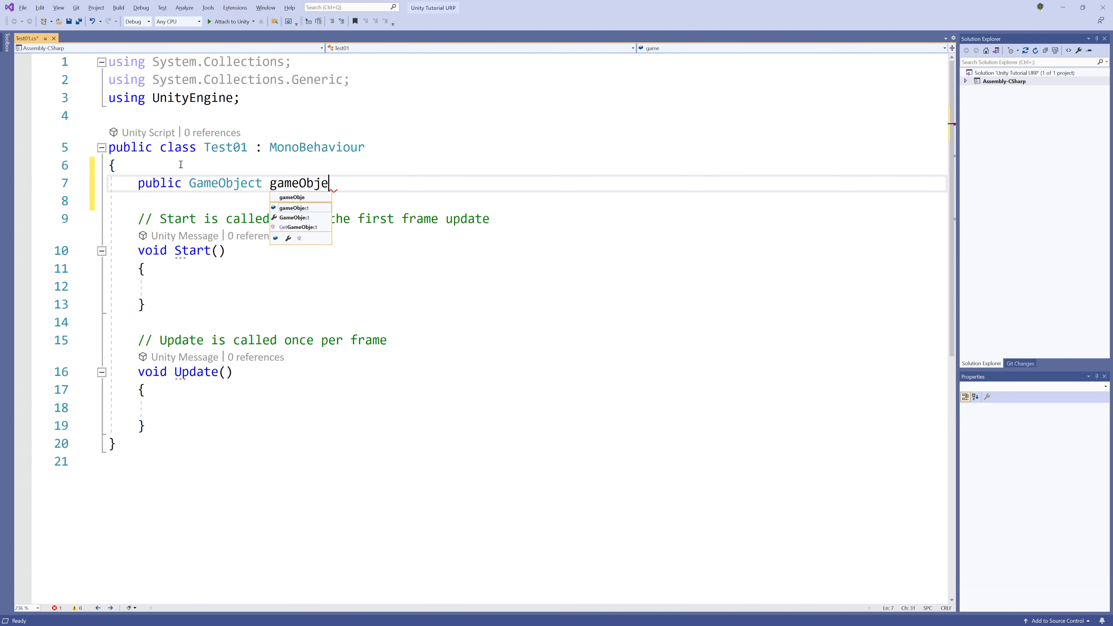
text(;)
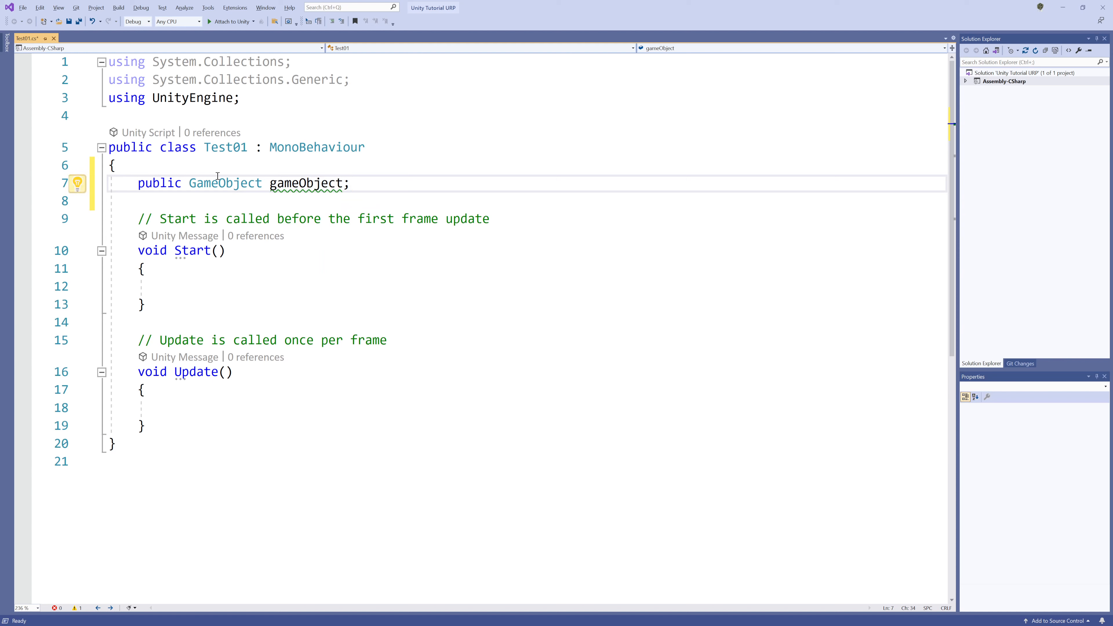
Rename the GameObject field to m_gameObject by adding the m_ prefix
mouse_move(312, 184)
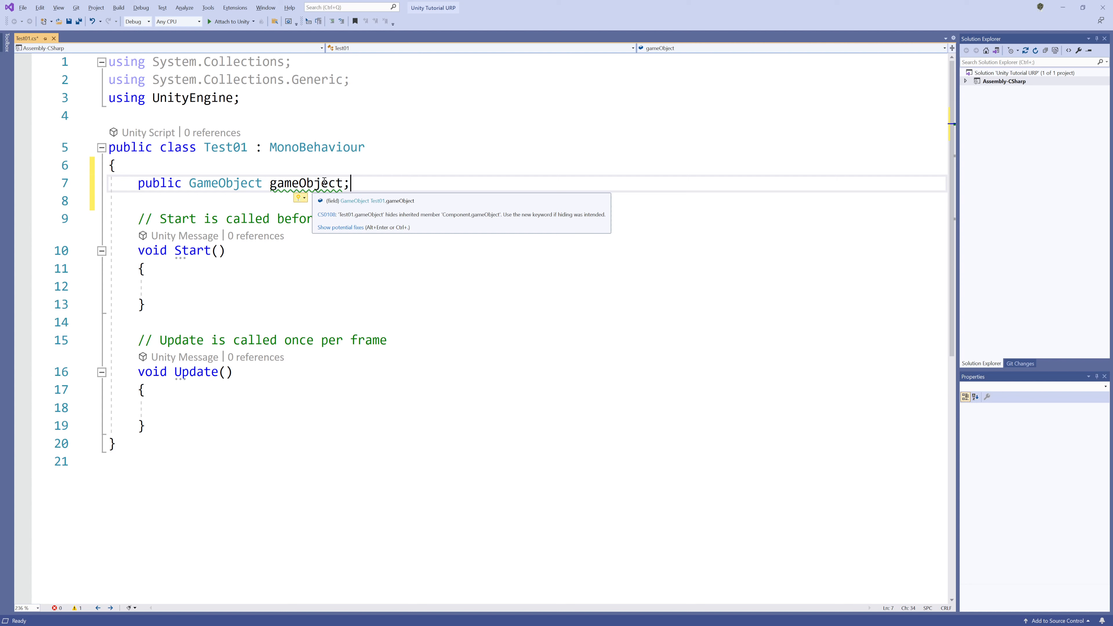
click(271, 185)
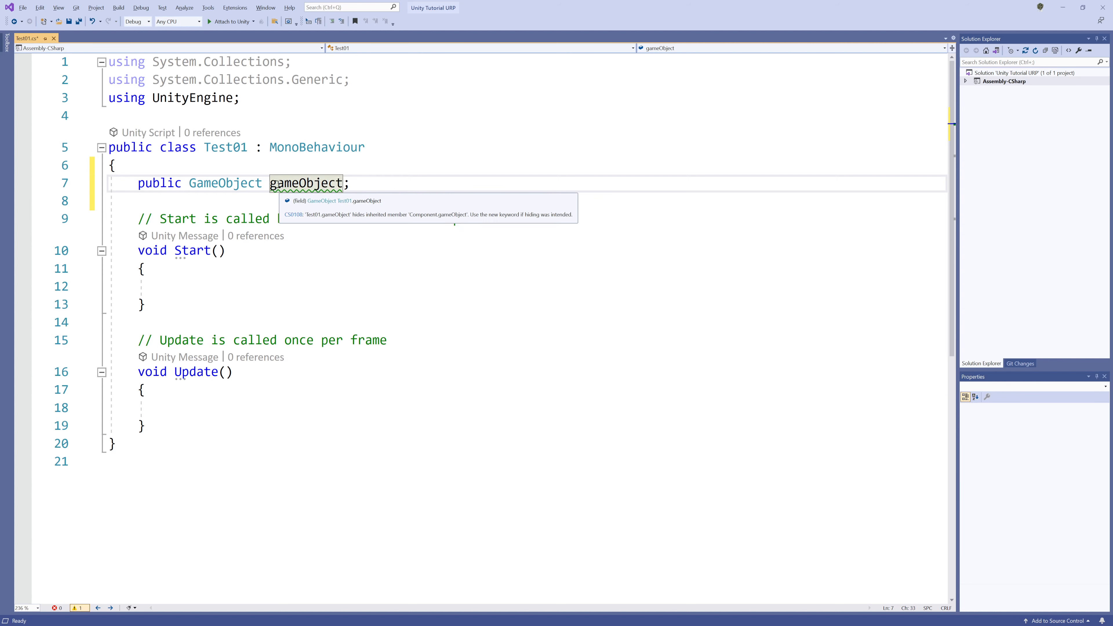
text(m_)
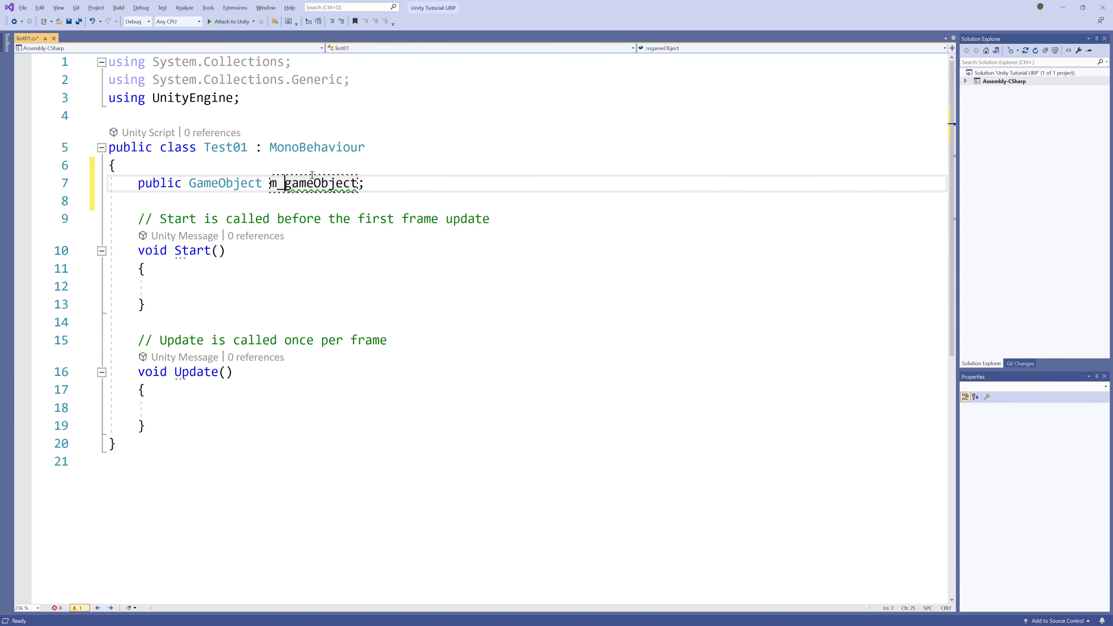
click(325, 165)
click(301, 285)
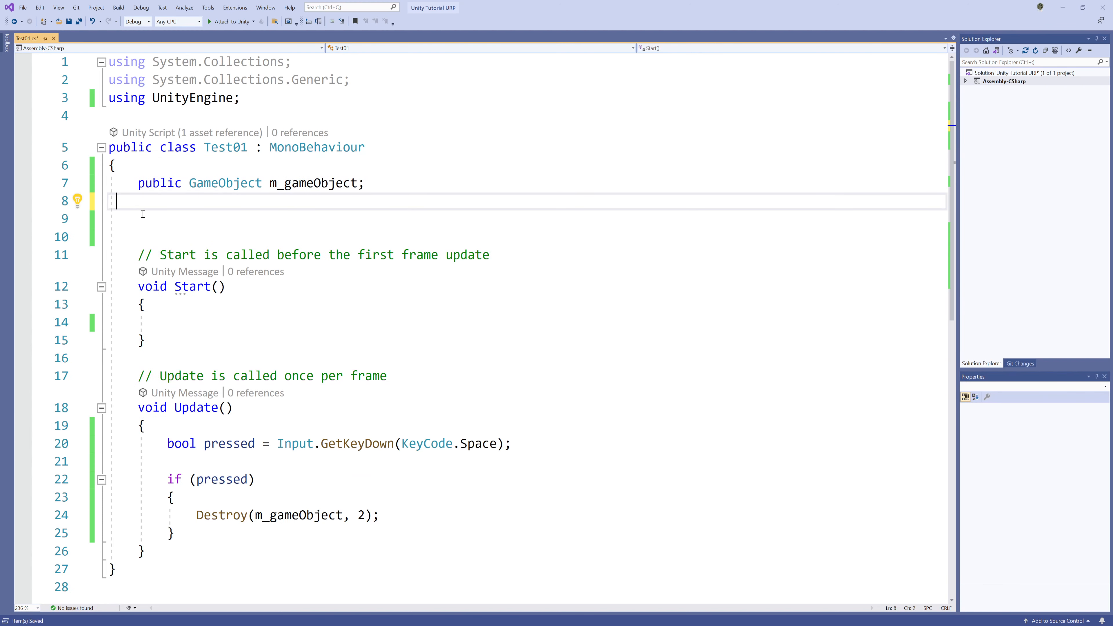
Delete the two extra blank lines below the m_gameObject field and save the script
key(Delete)
key(Delete)
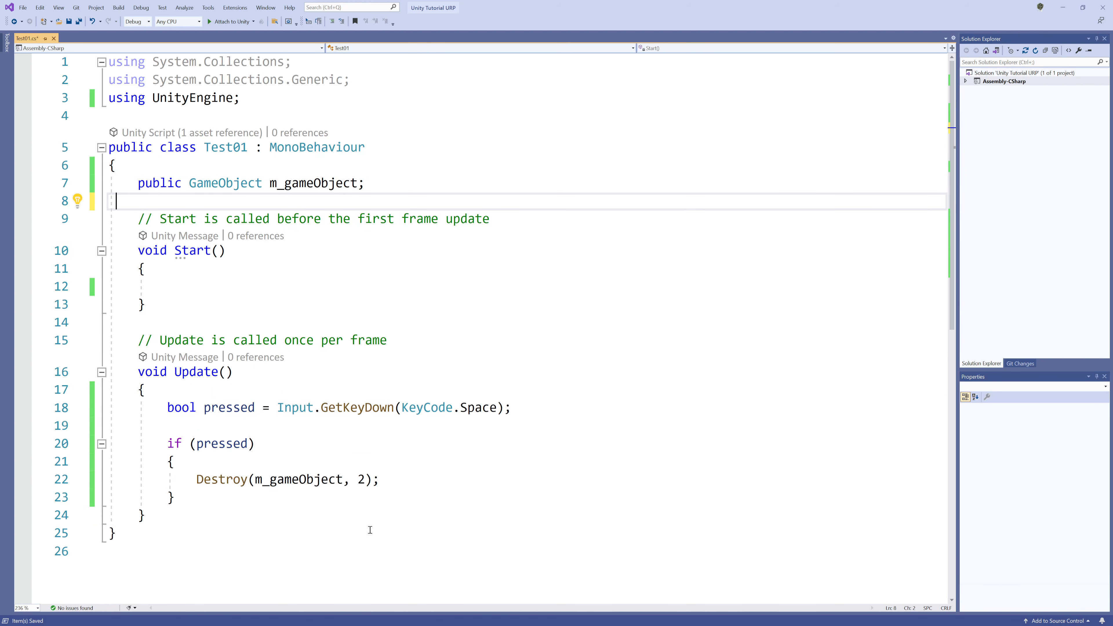
key(ctrl+s)
Delete the empty Start method together with its comment and save the script
click(307, 218)
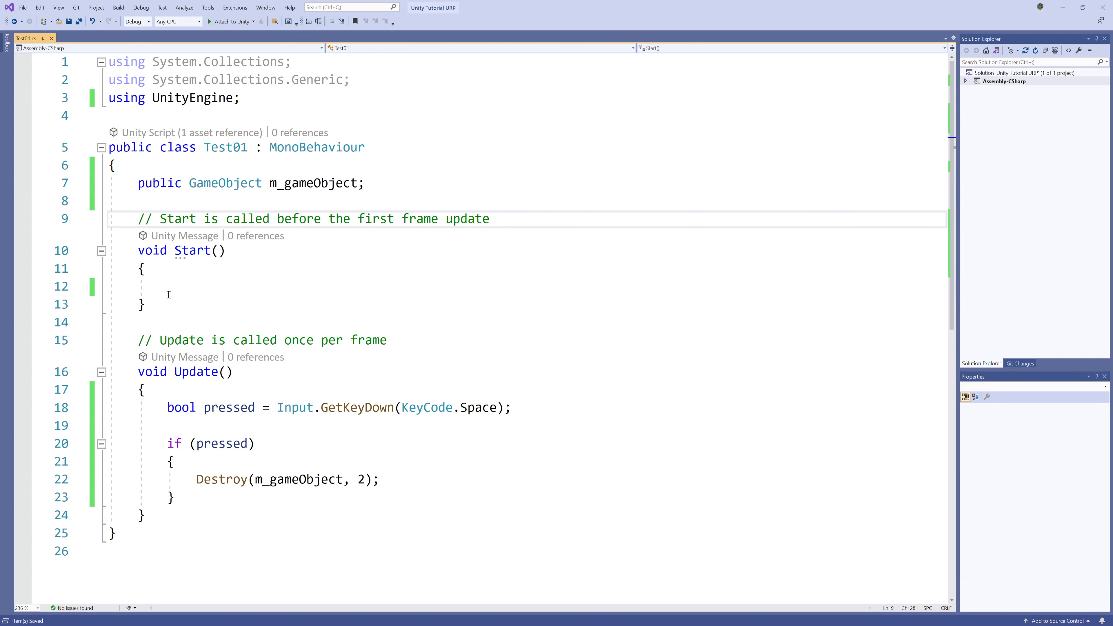
drag(164, 298, 108, 219)
click(210, 295)
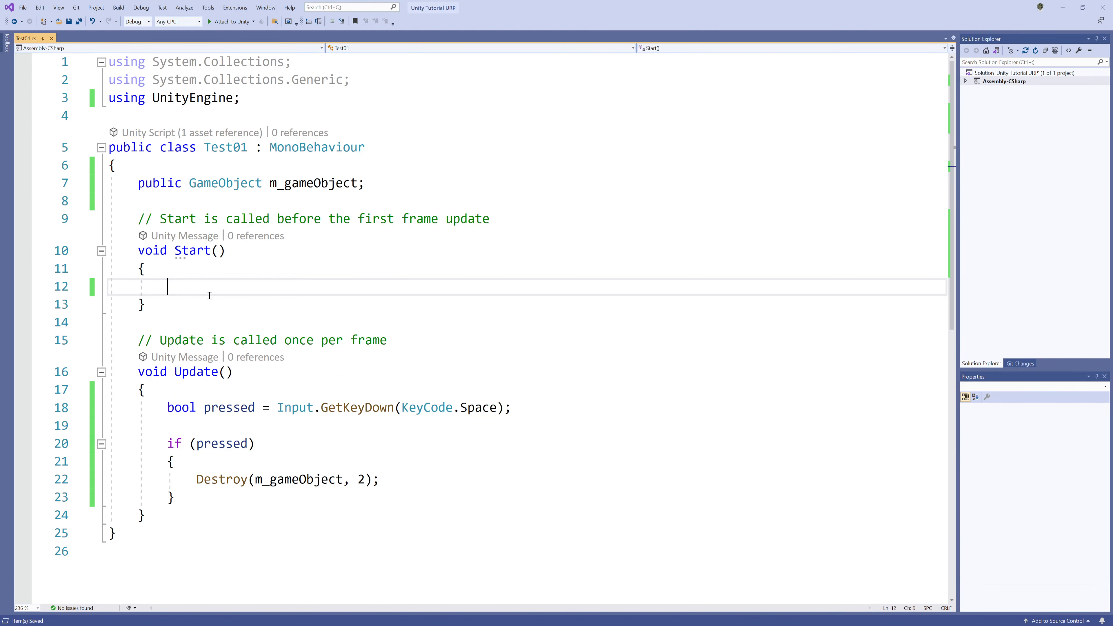
drag(147, 304, 108, 219)
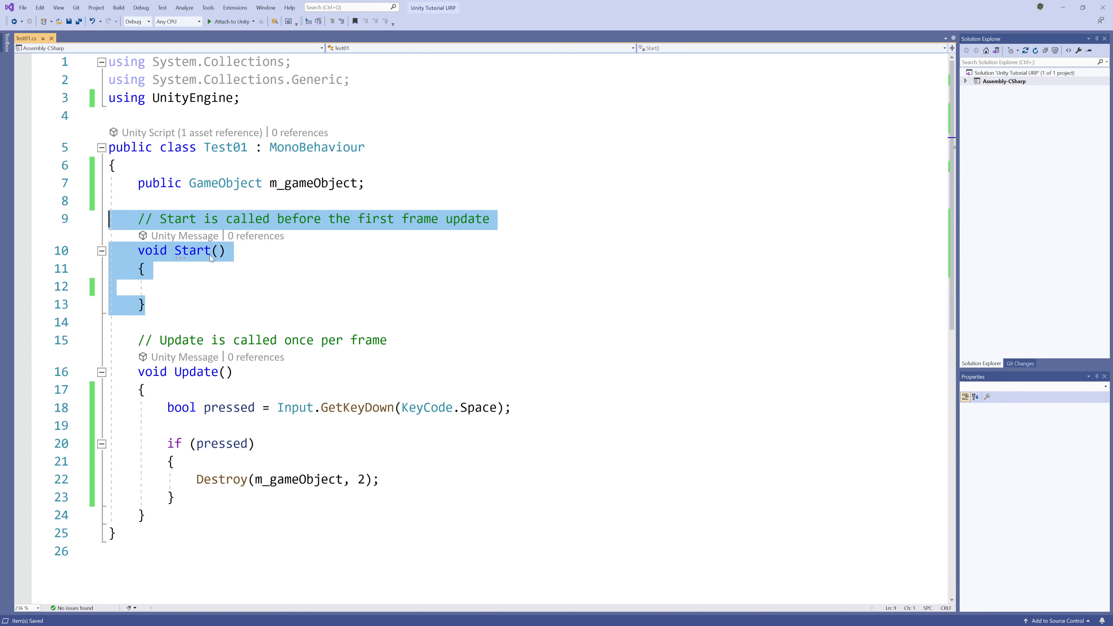
key(Delete)
key(Delete)
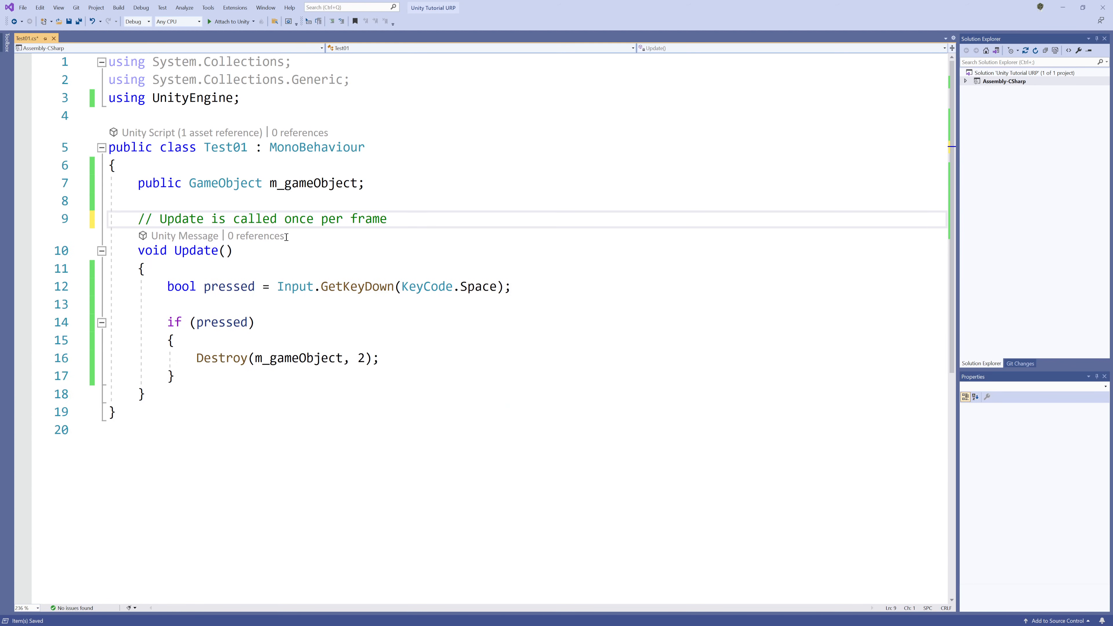
click(421, 219)
key(ctrl+s)
click(479, 288)
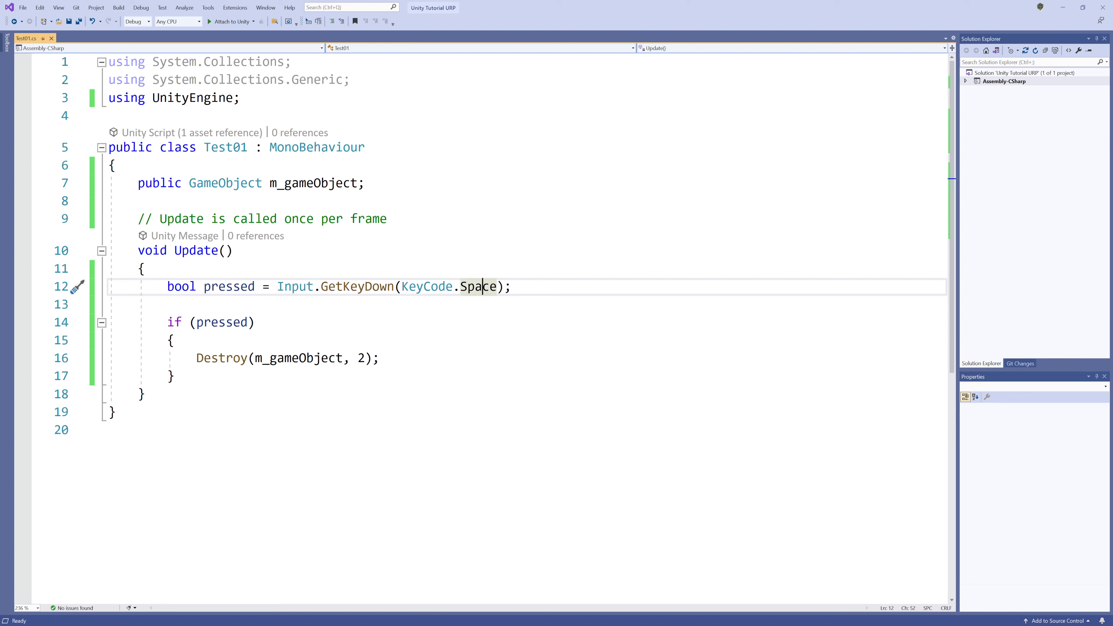
Switch to the Unity editor, run the scene briefly in play mode and stop it
key(alt+Tab)
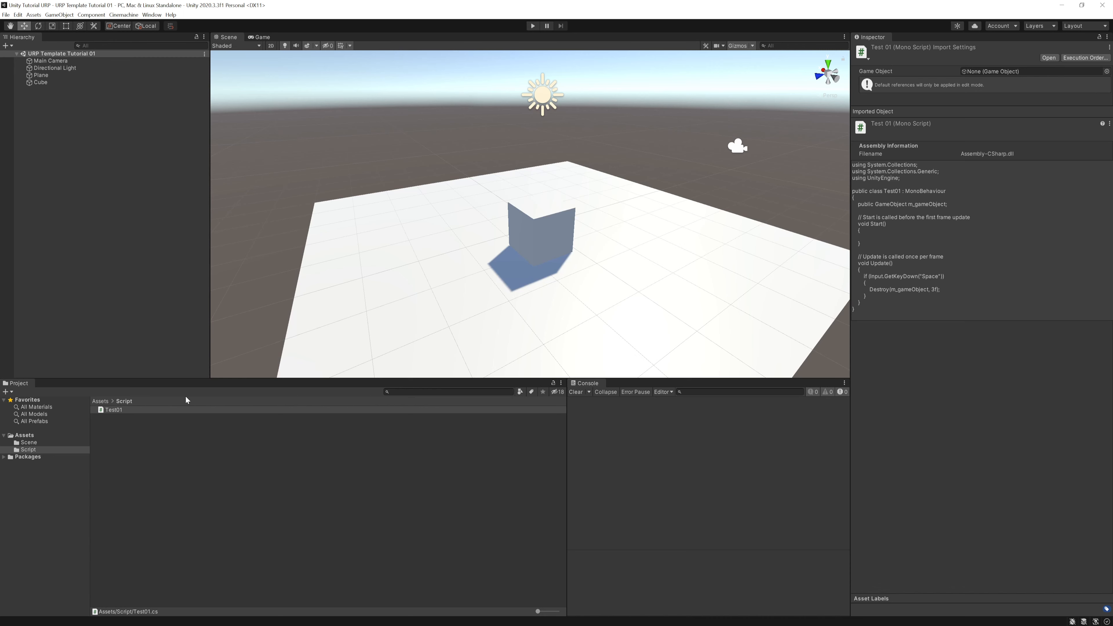
click(529, 25)
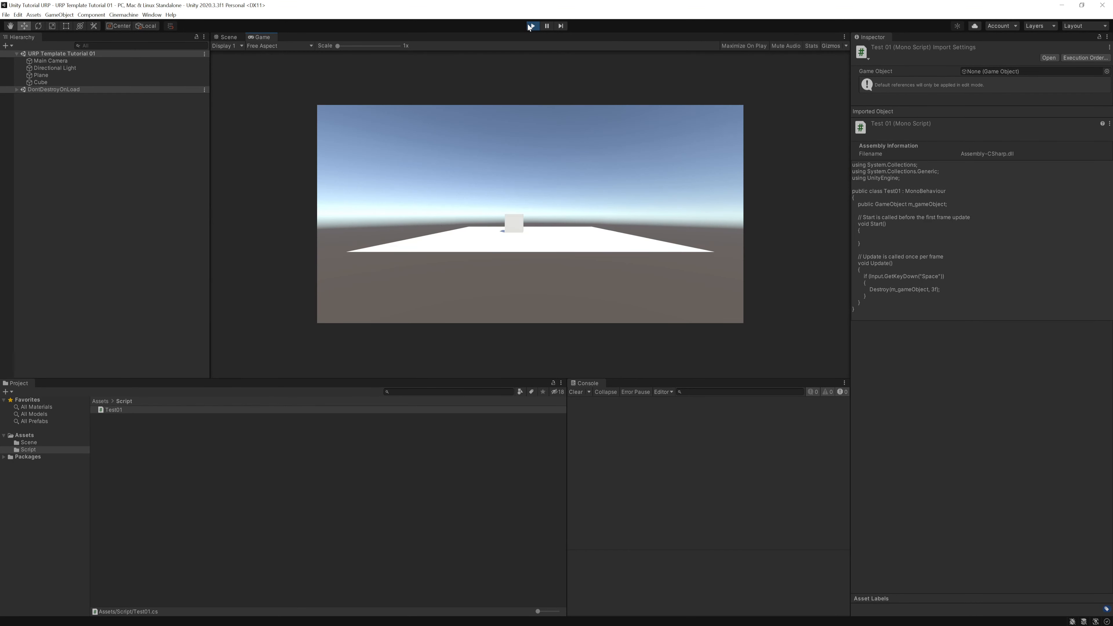
click(531, 25)
Attach the Test01 script to the Cube and assign the Cube to the script's Game Object field
drag(113, 409, 66, 91)
drag(67, 83, 67, 83)
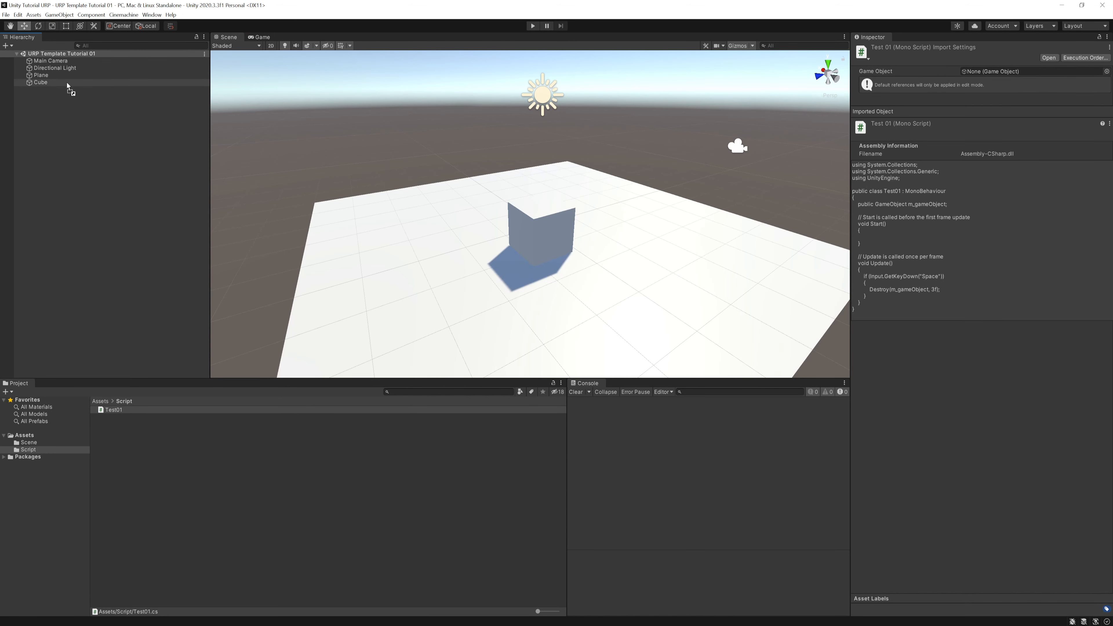
click(51, 84)
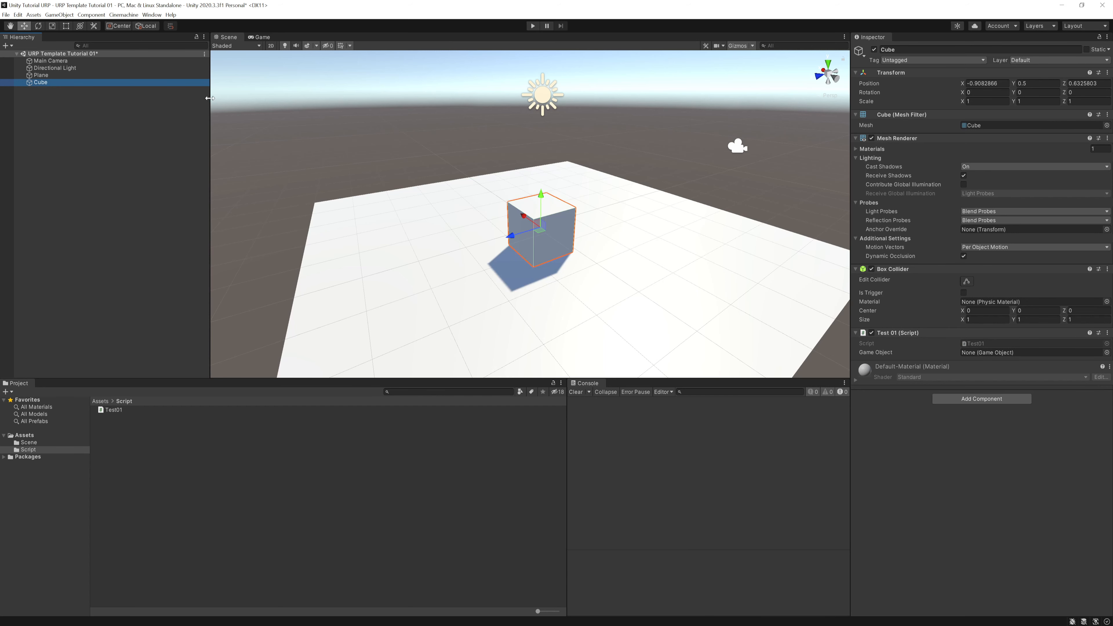
drag(64, 81, 998, 352)
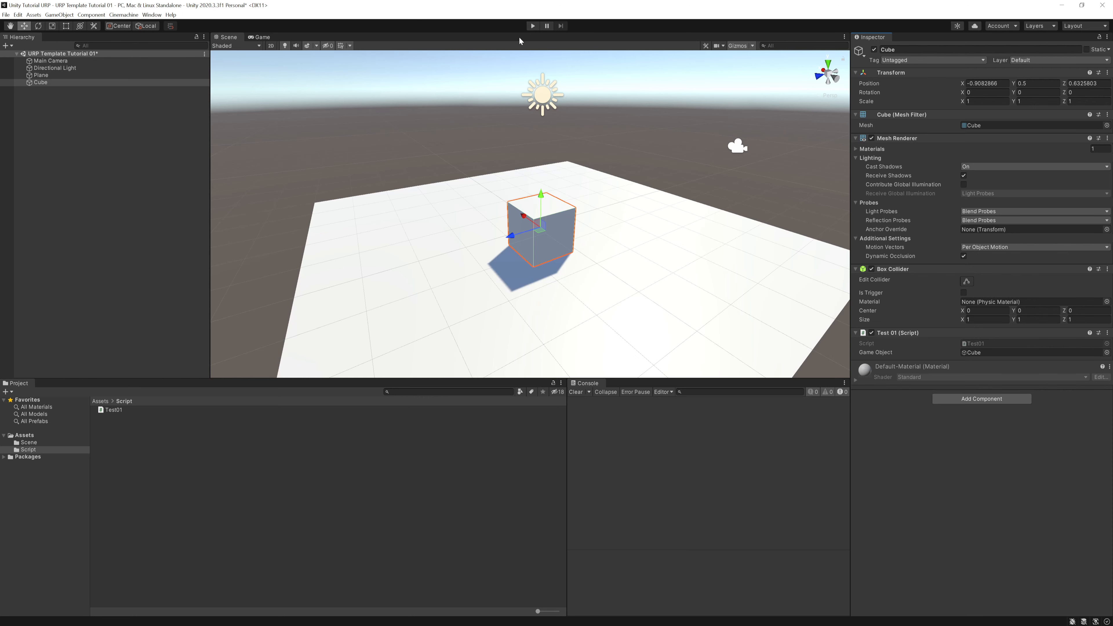
Save the scene, test the cube's destruction in play mode, and stop playback after a second brief run
key(ctrl+s)
click(532, 26)
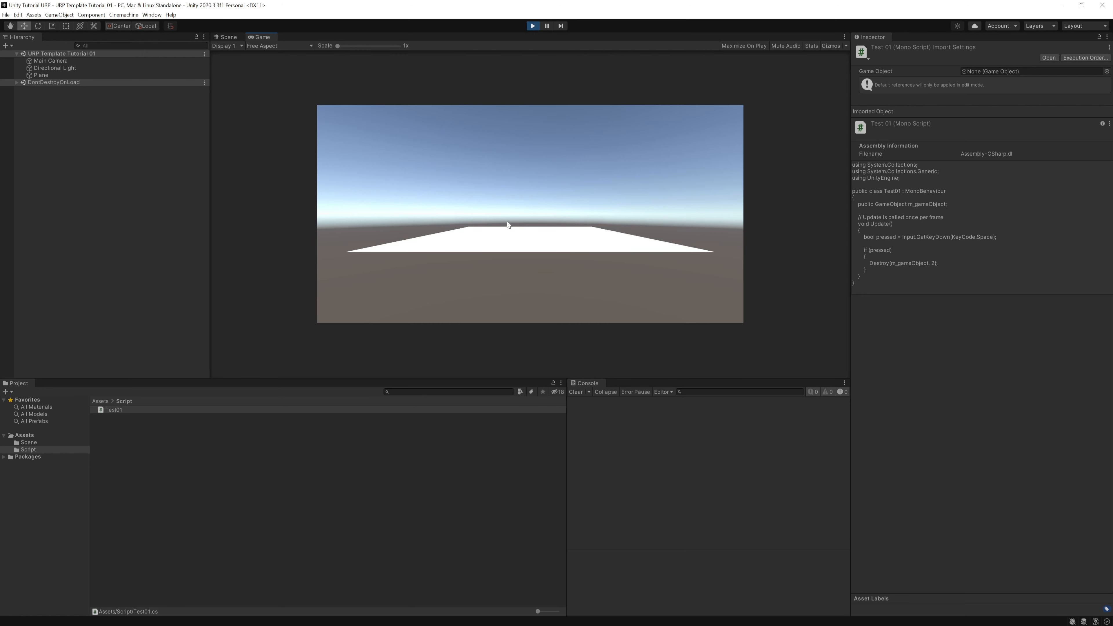
click(532, 26)
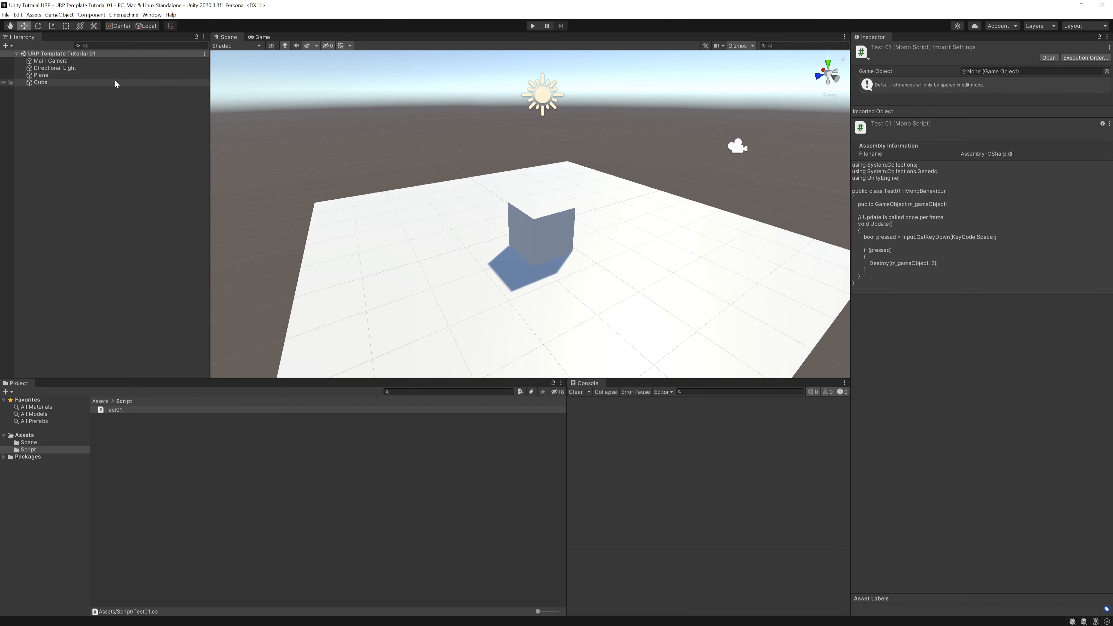
click(538, 26)
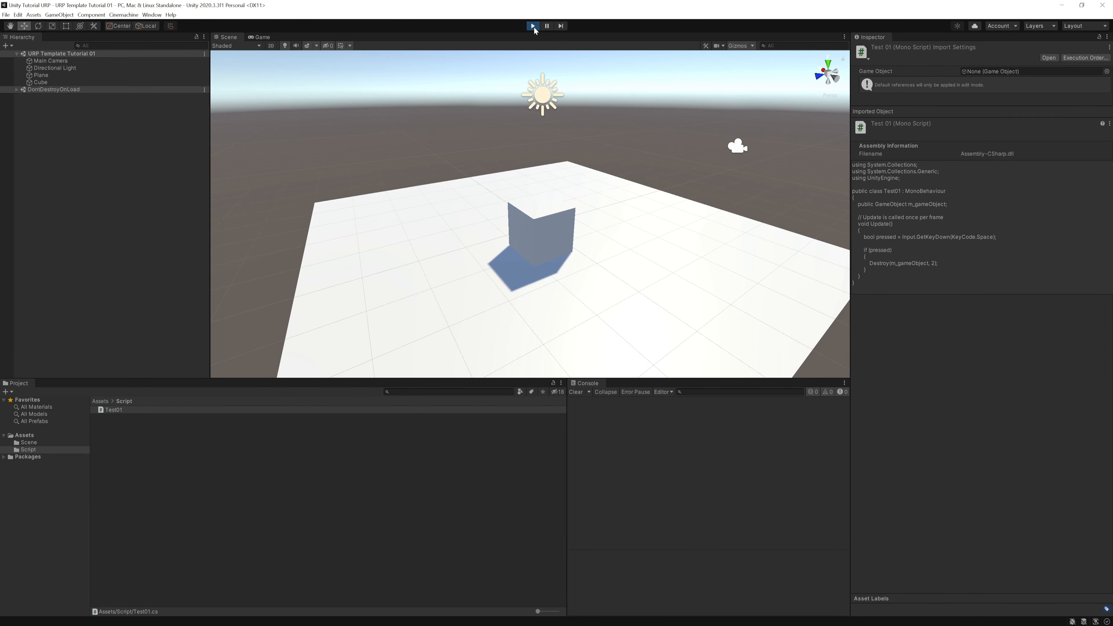
click(534, 26)
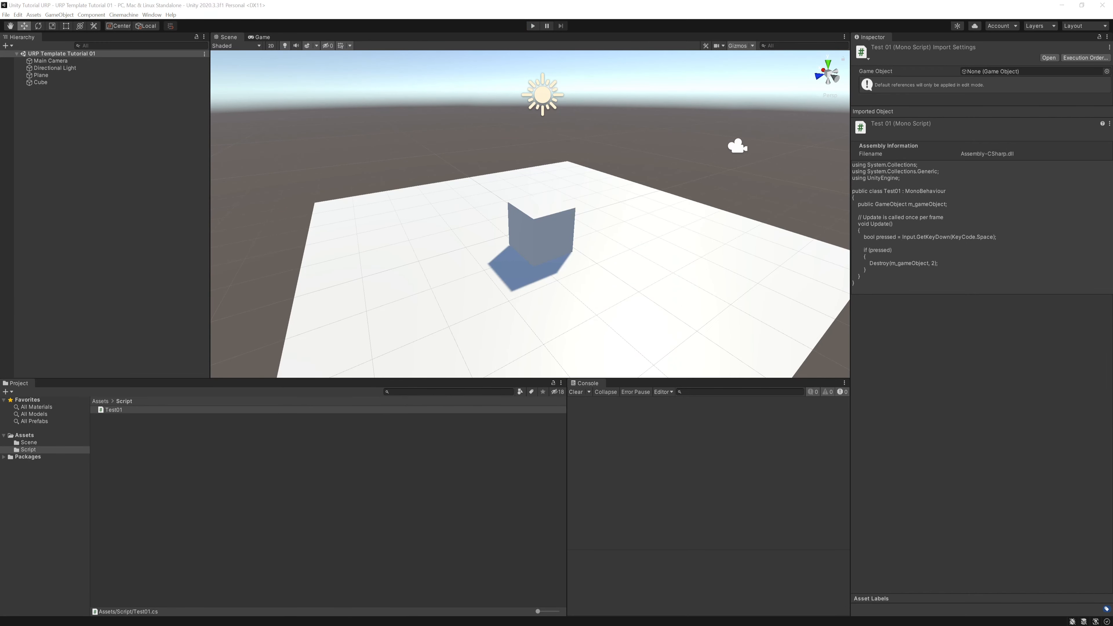
Switch to Visual Studio and declare a public float field named time directly below the m_gameObject field
key(alt+Tab)
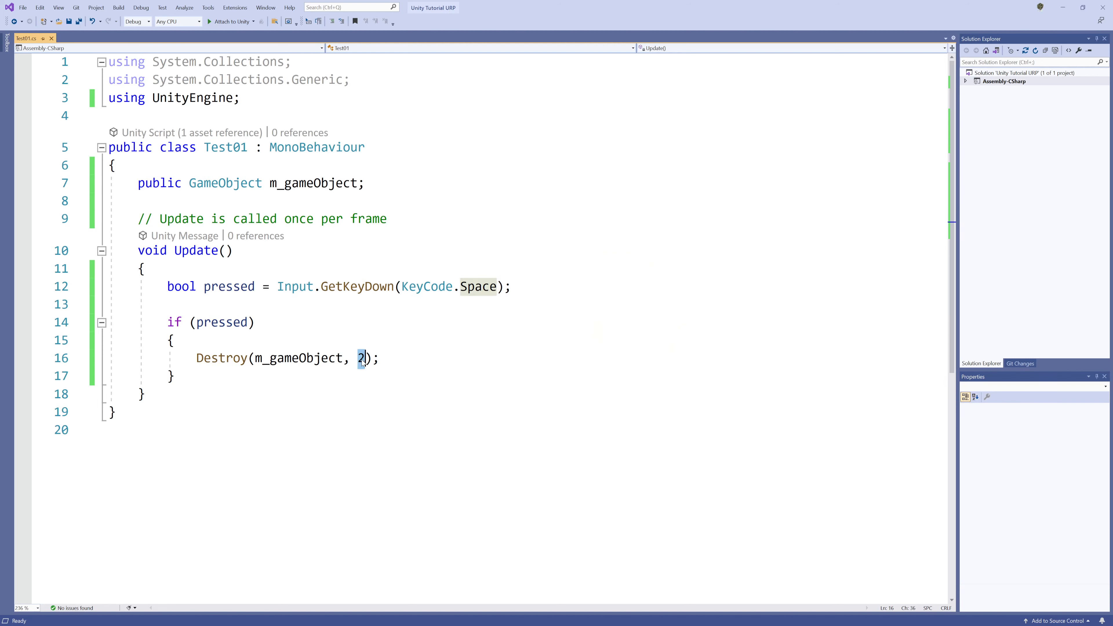
click(386, 184)
key(Return)
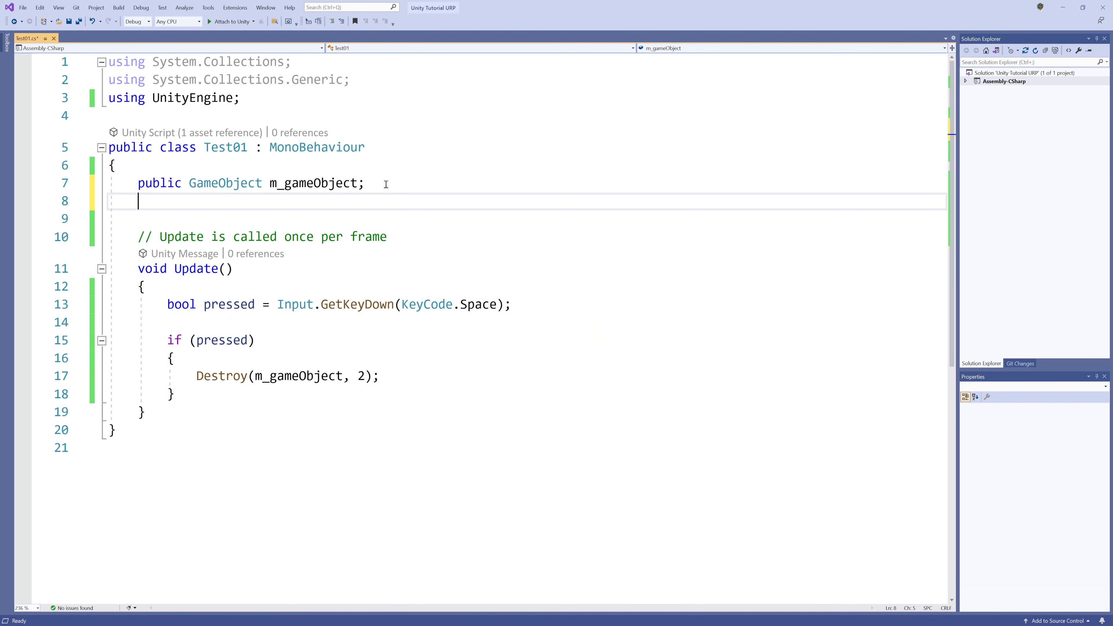
text(public float)
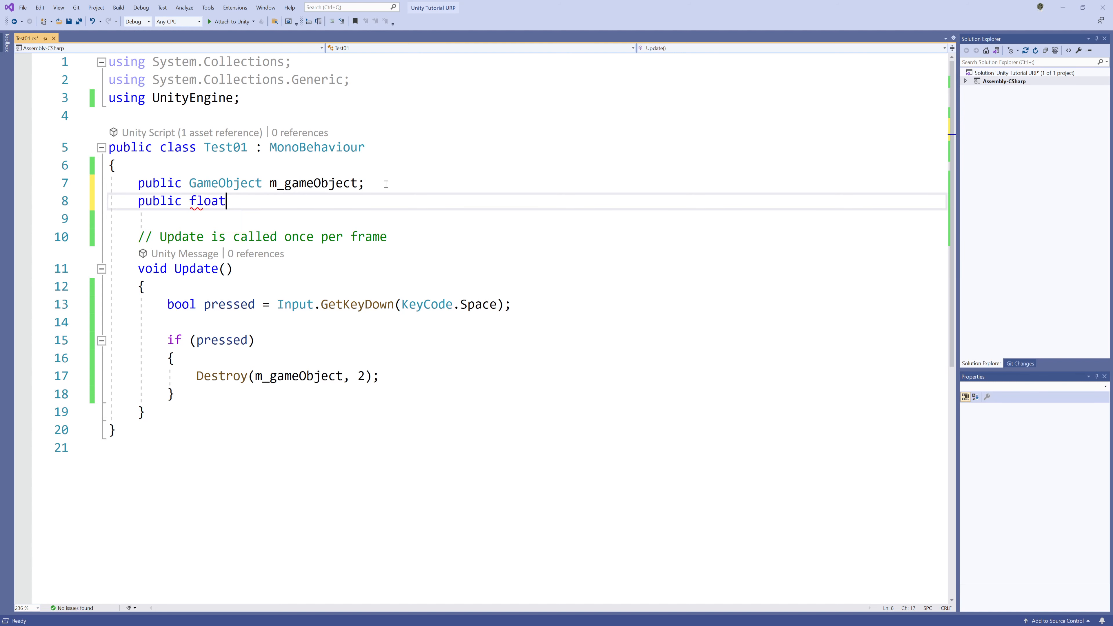
text( time;)
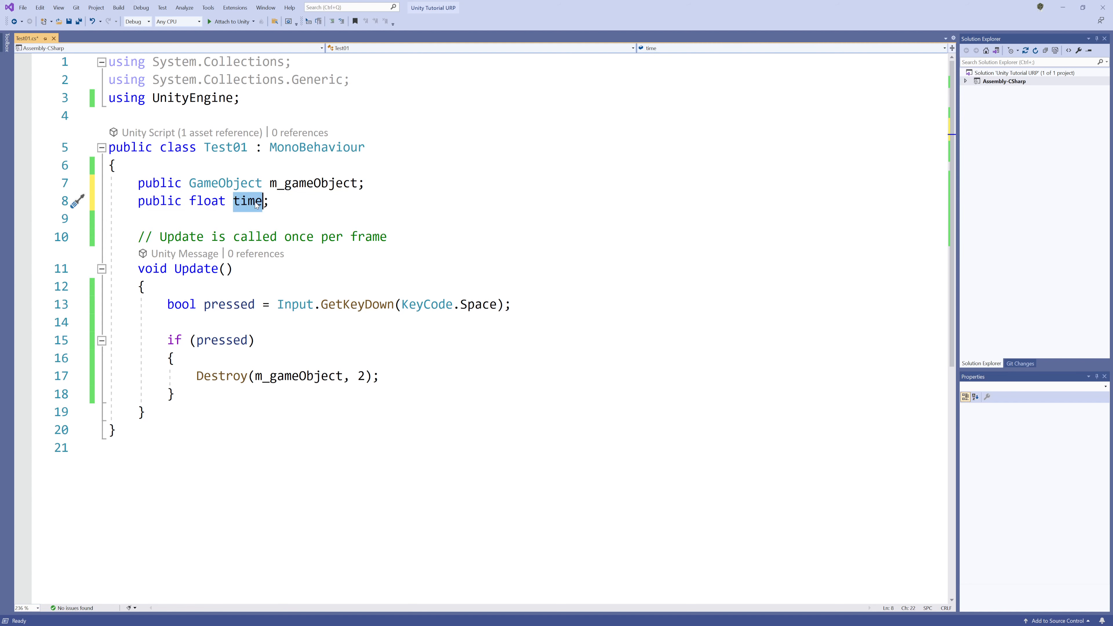
Replace the hard-coded delay of 2 in the Destroy call with the time variable
click(364, 375)
double_click(365, 377)
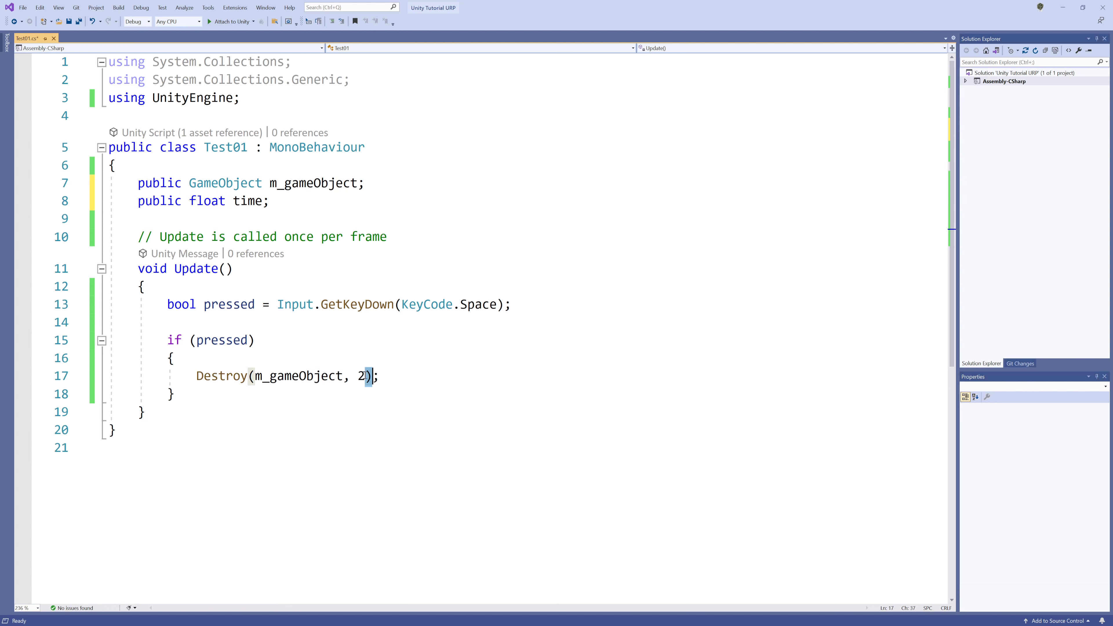
click(364, 378)
double_click(362, 378)
text(time)
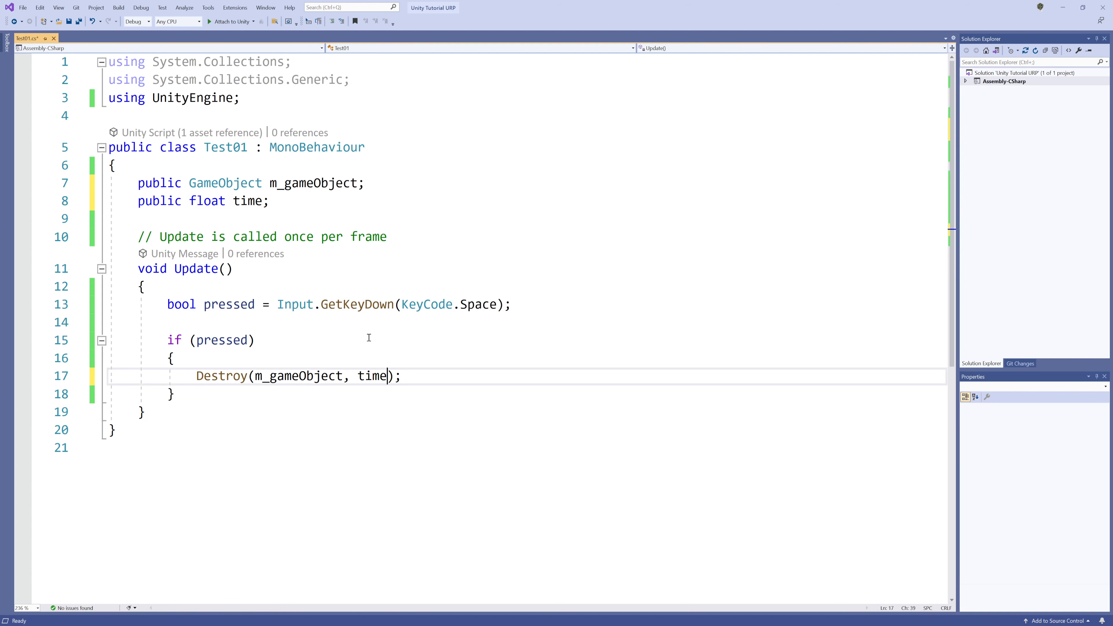
Give the time field a default value of 5f and save the script
click(266, 203)
text(=)
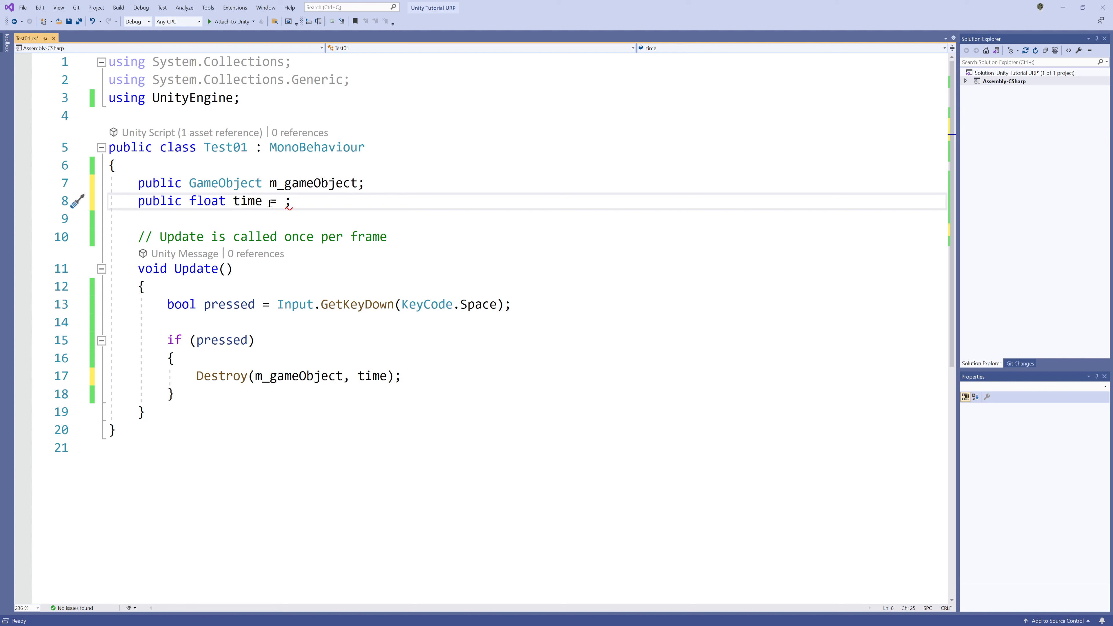
text( 5f)
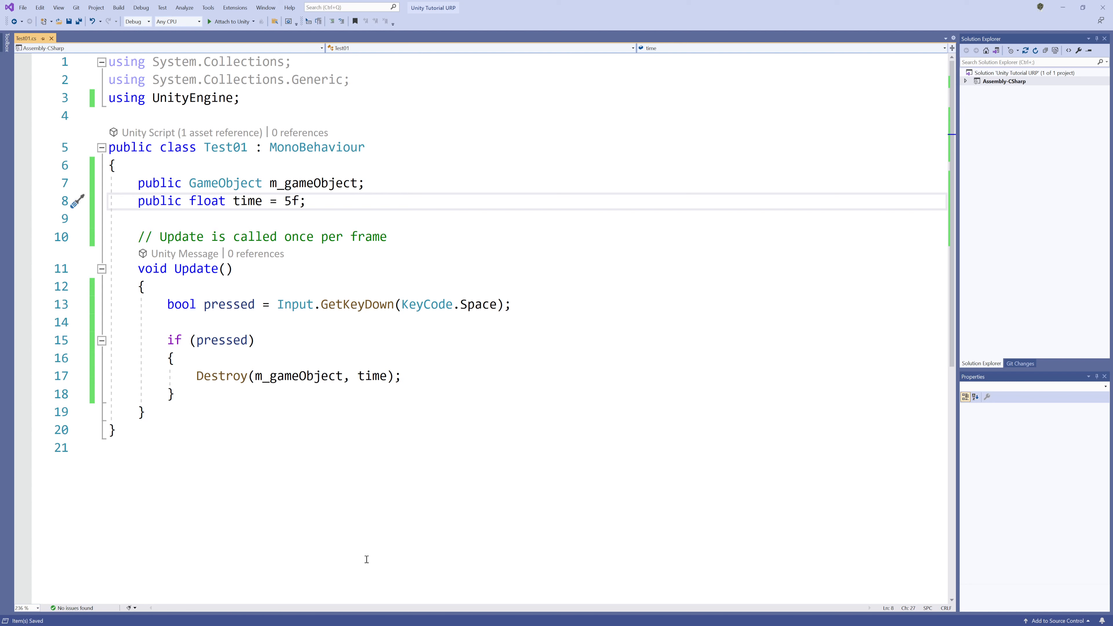
key(ctrl+s)
Switch to the Unity editor, set Time to 6 in the Cube's Test 01 script component, and save the scene
key(alt+Tab)
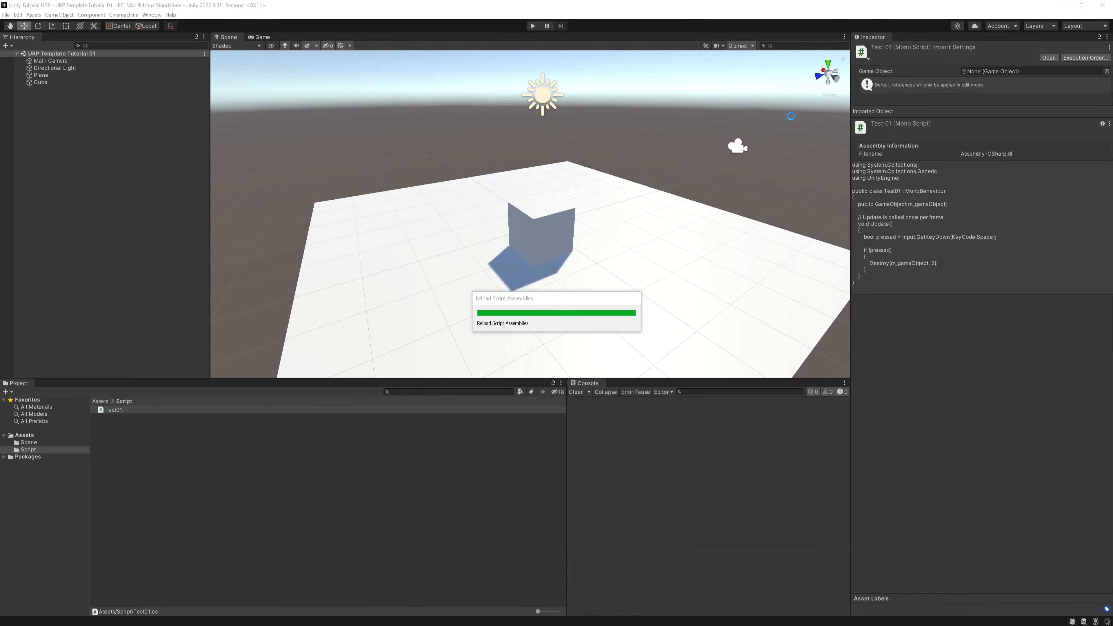
click(44, 82)
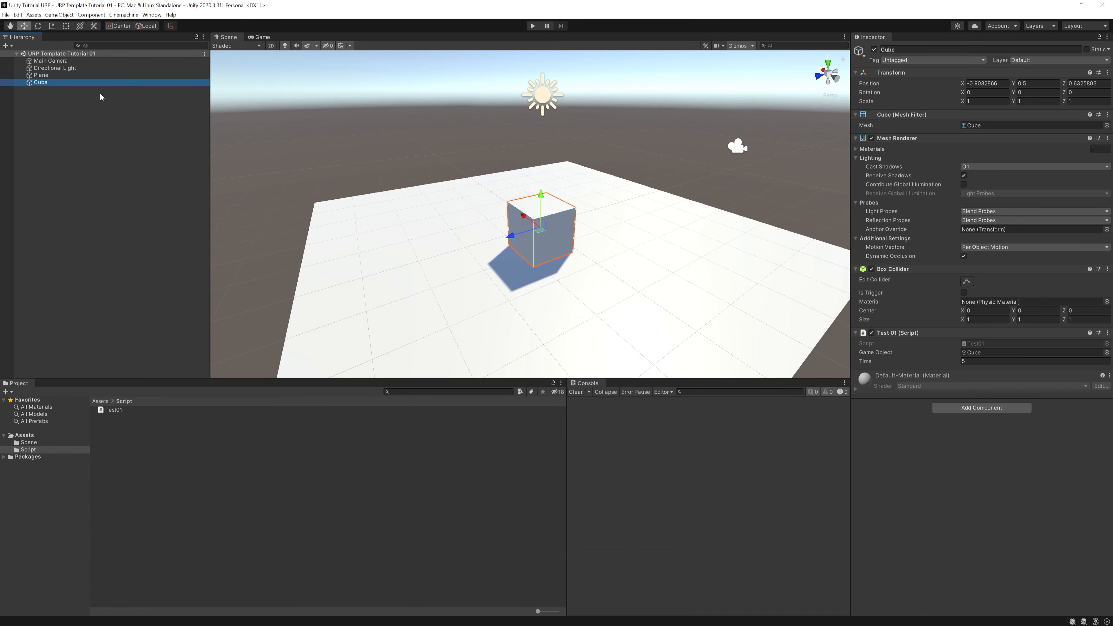
click(974, 362)
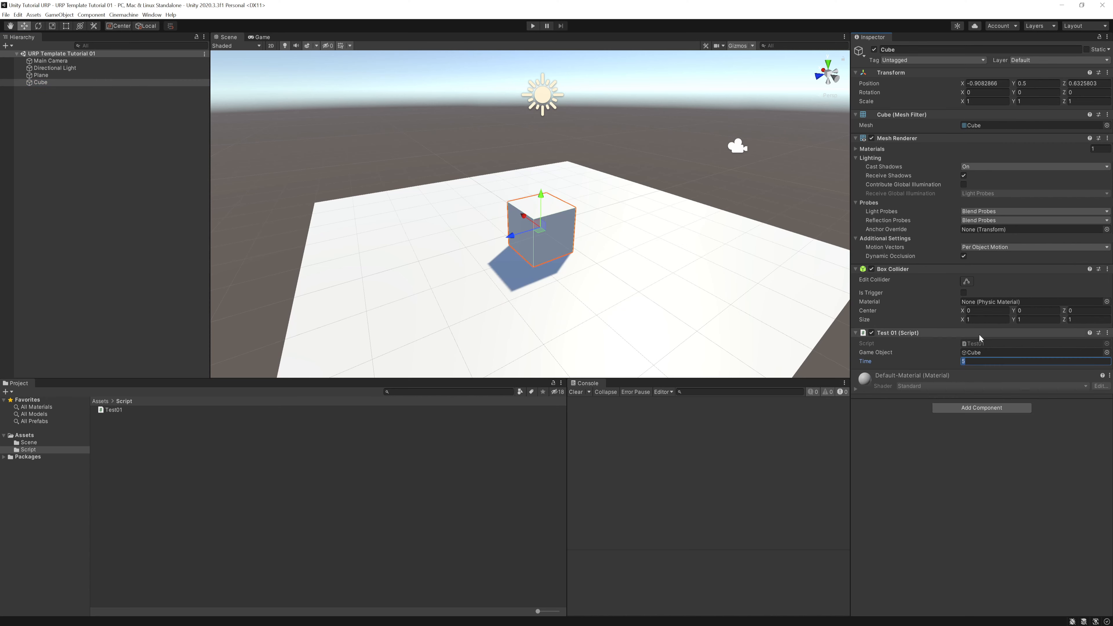
text(6)
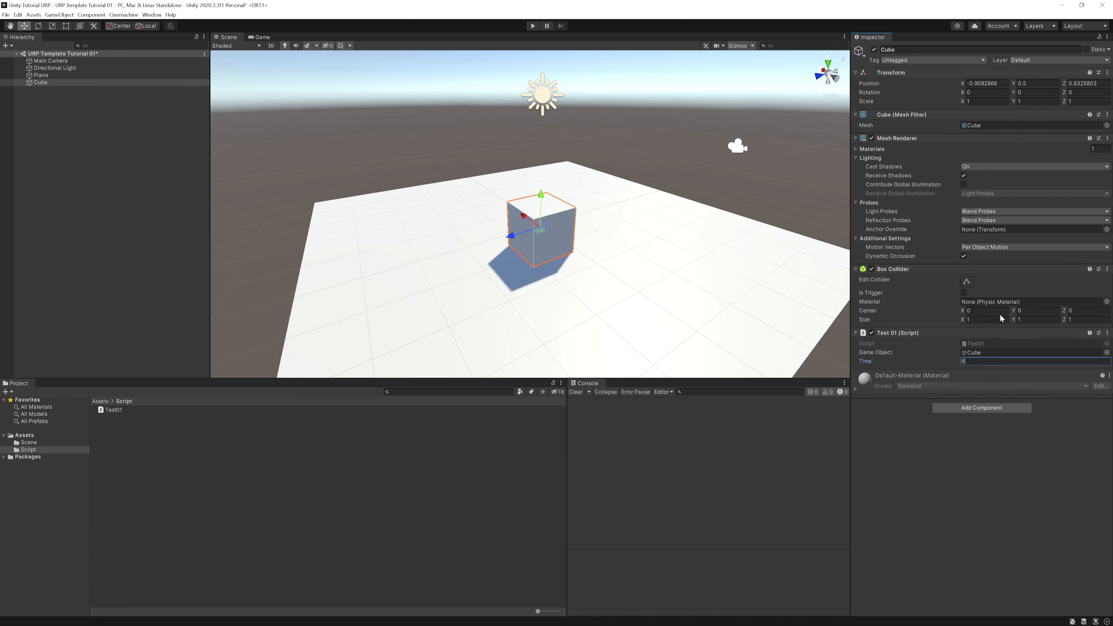
key(Return)
key(ctrl+s)
Test the delayed cube destruction in play mode, stop the run, and select the Cube to view its components
click(533, 25)
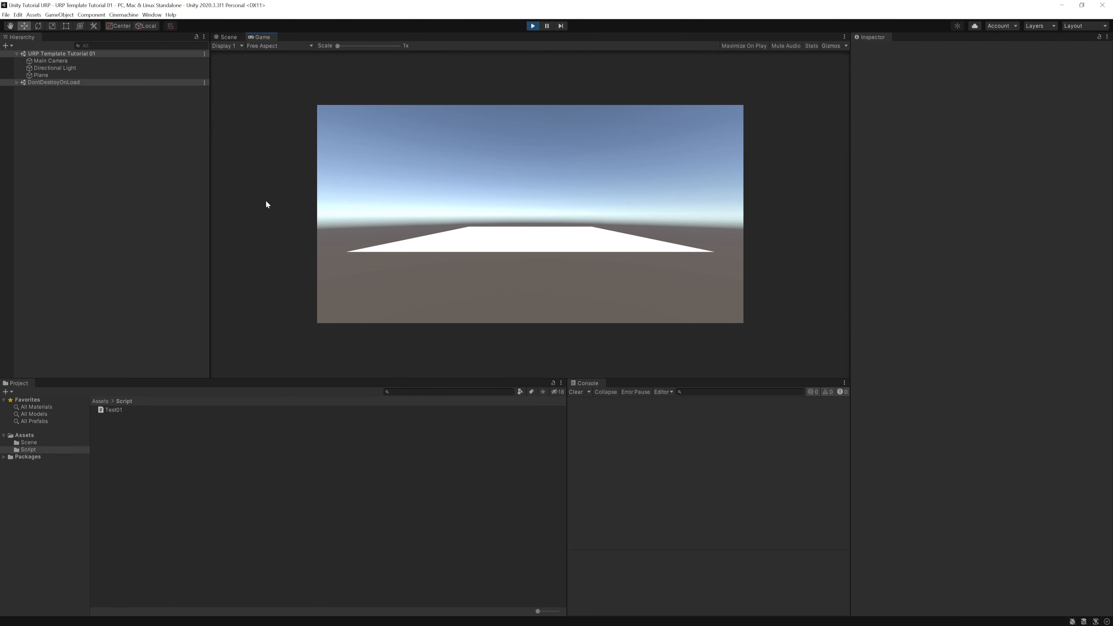
click(531, 26)
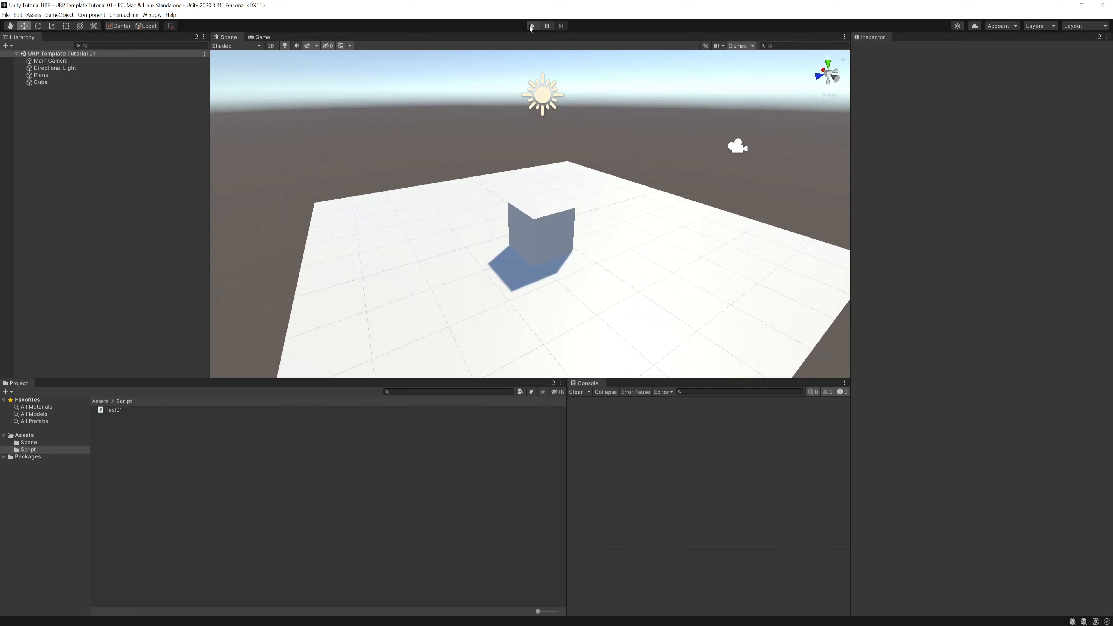
click(100, 83)
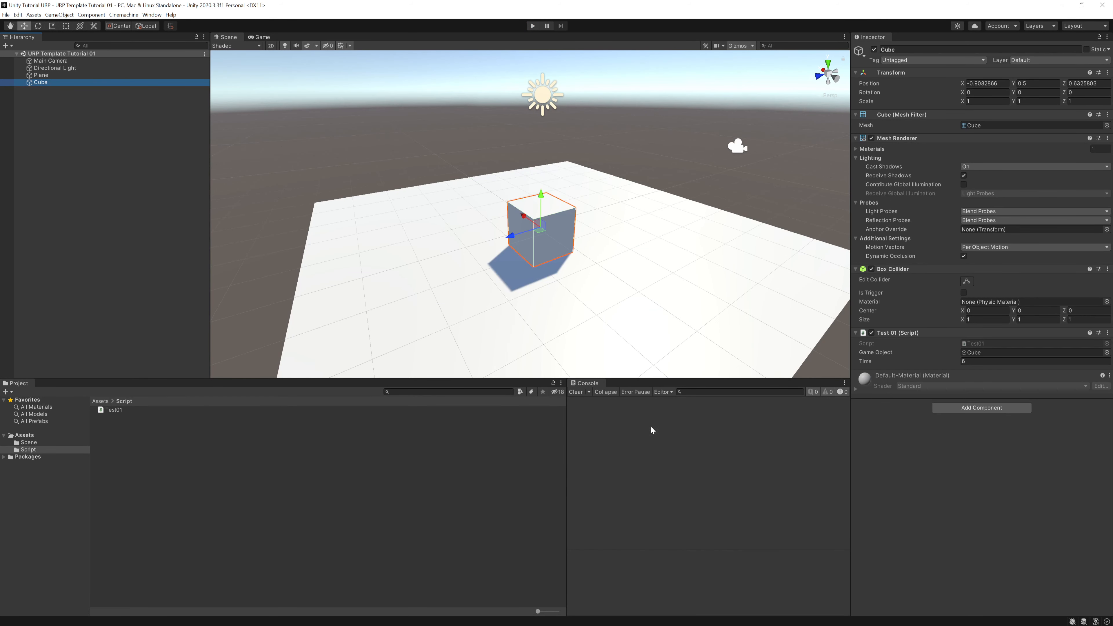